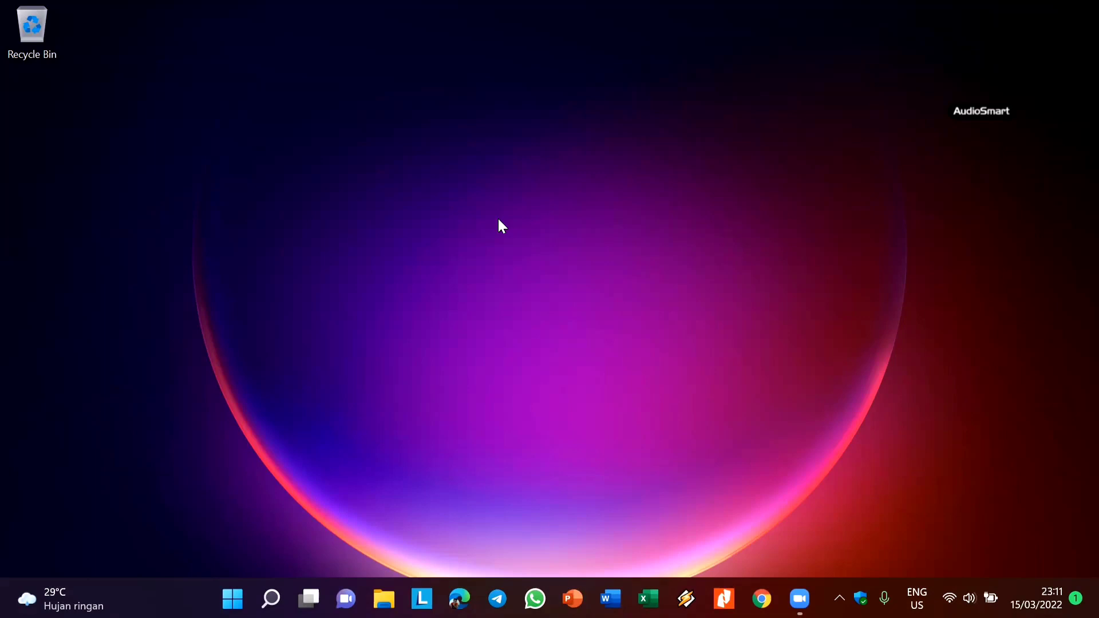
Open the Latihan Pengukuran Kepuasan workbook from the Work (D:) drive in File Explorer.
left_click(385, 594)
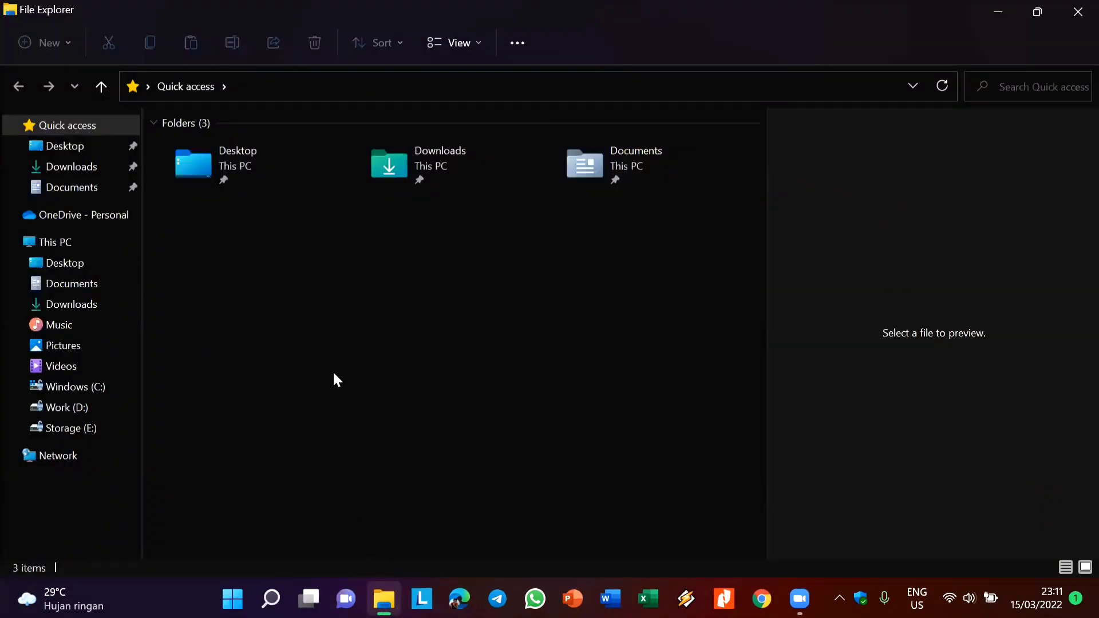
left_click(78, 416)
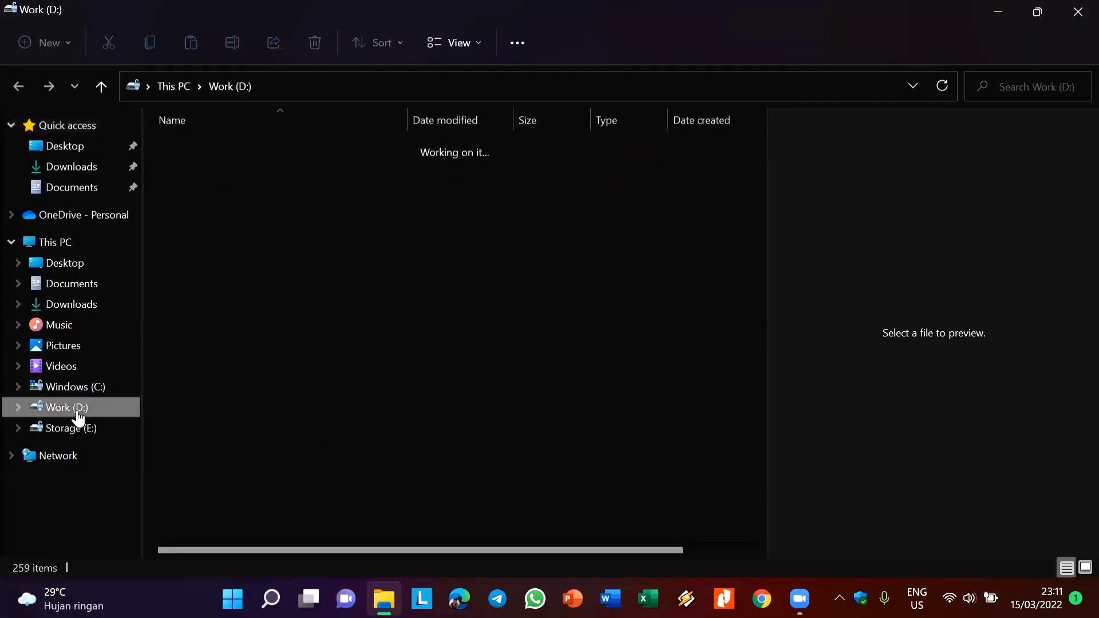
scroll(216, 433, "down", 2)
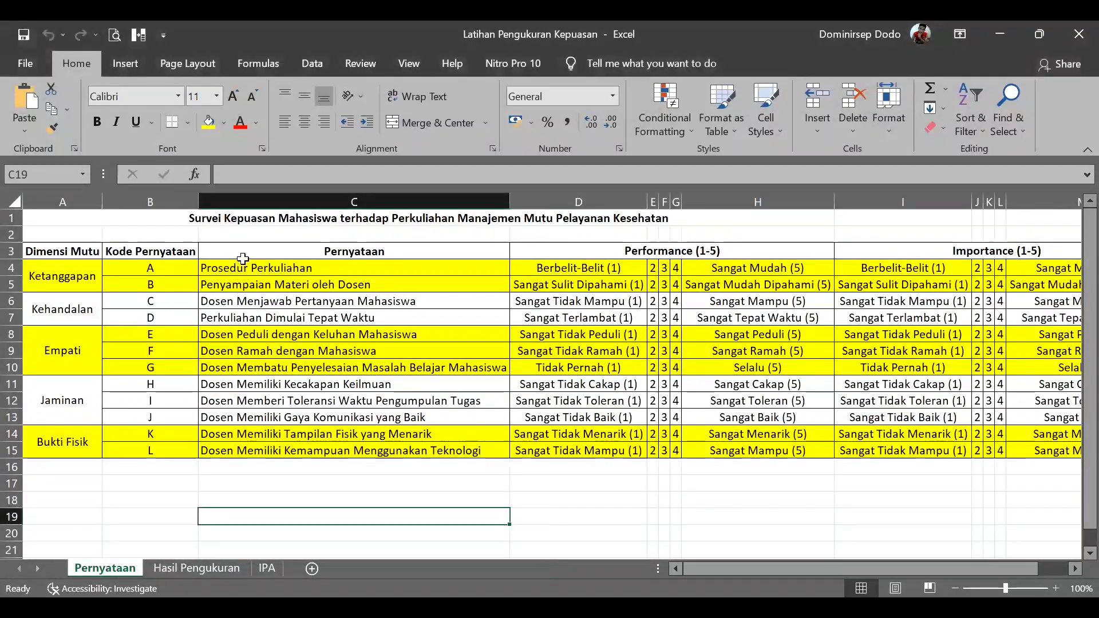
Review the survey title and each quality dimension, from Ketanggapan to Bukti Fisik, on the Pernyataan sheet.
left_click(228, 218)
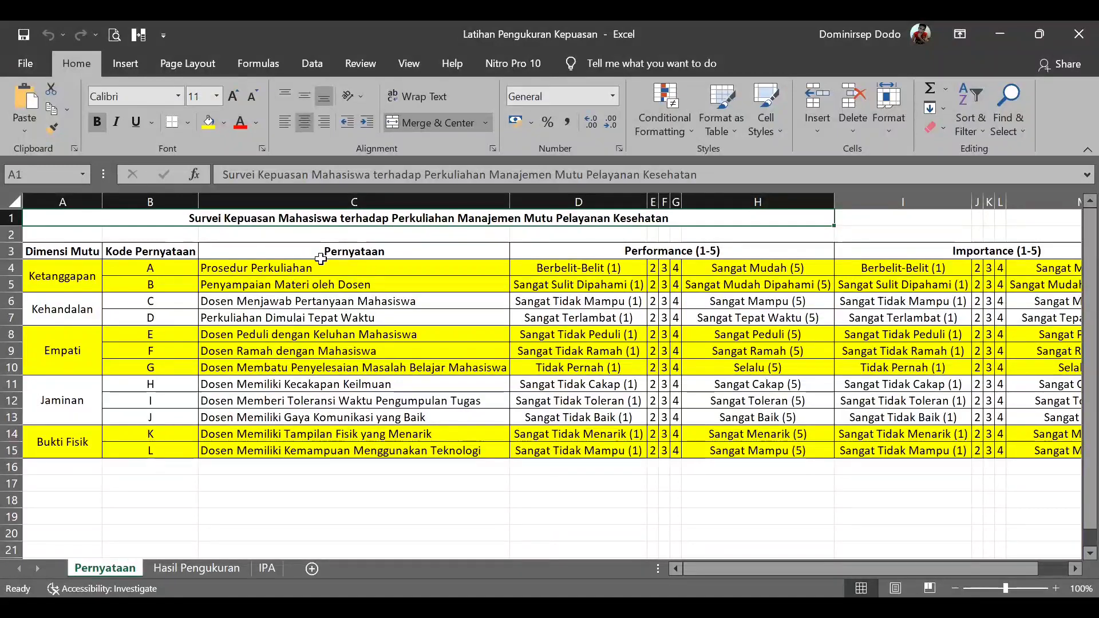
left_click(81, 278)
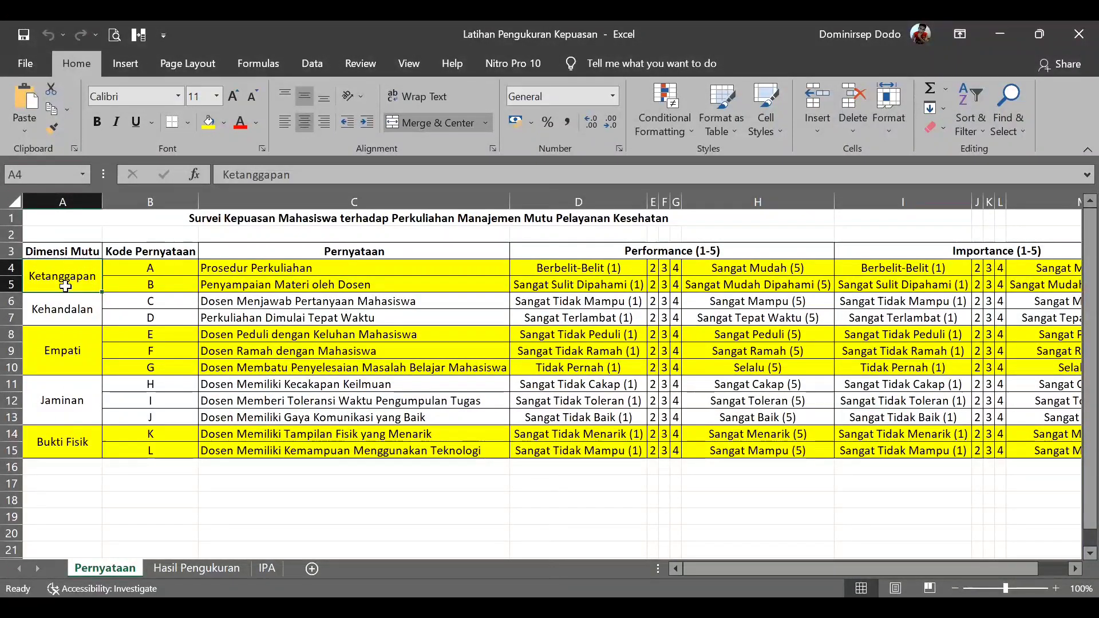
left_click(65, 318)
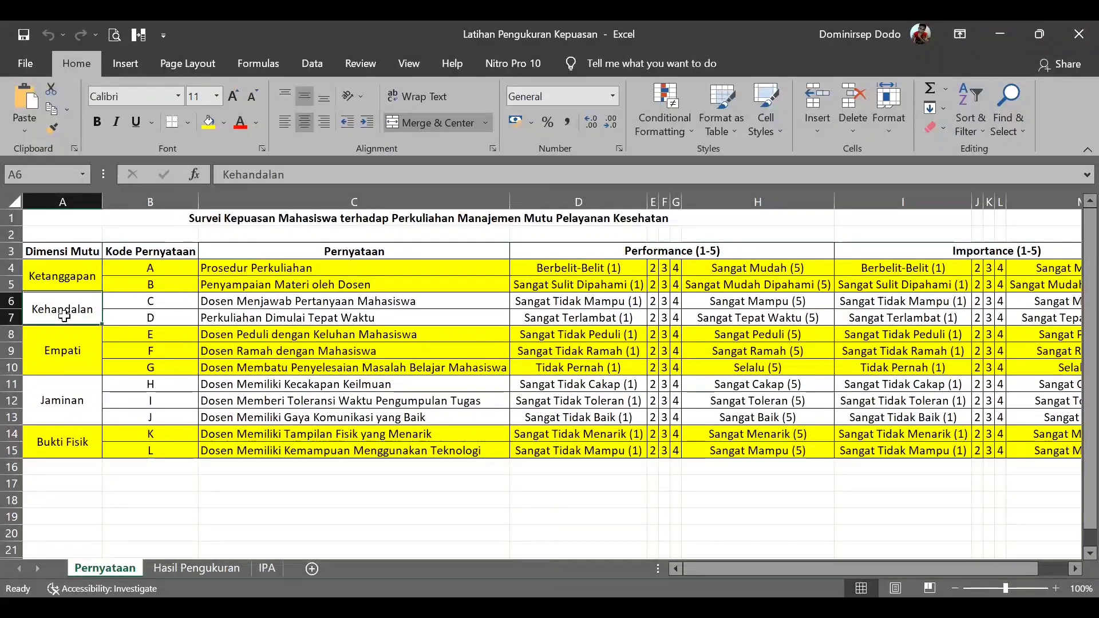
left_click(80, 359)
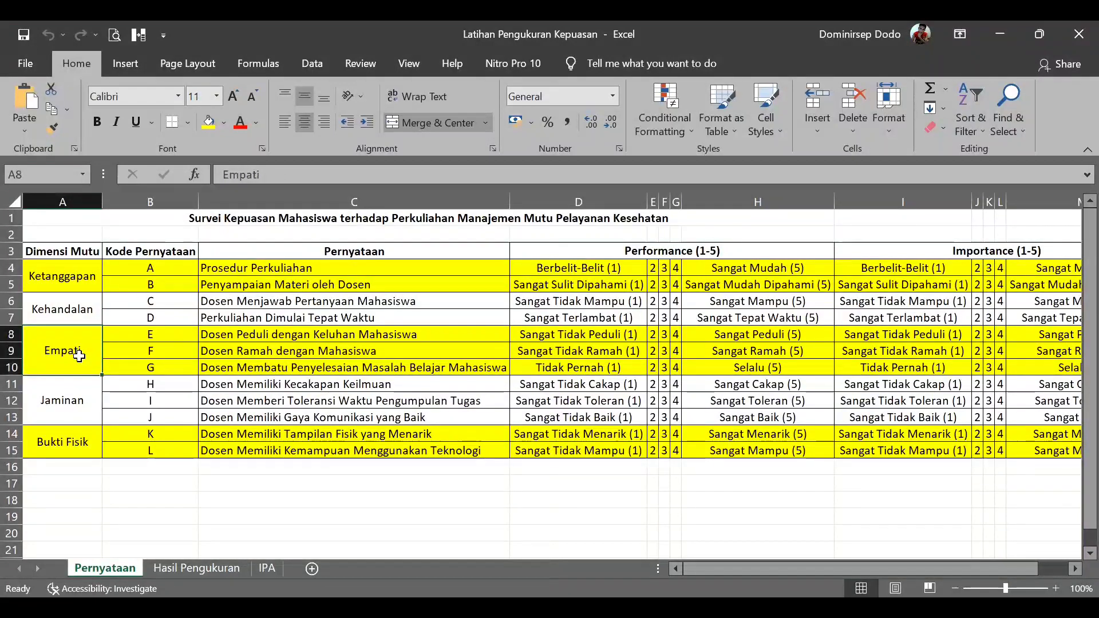
left_click(77, 413)
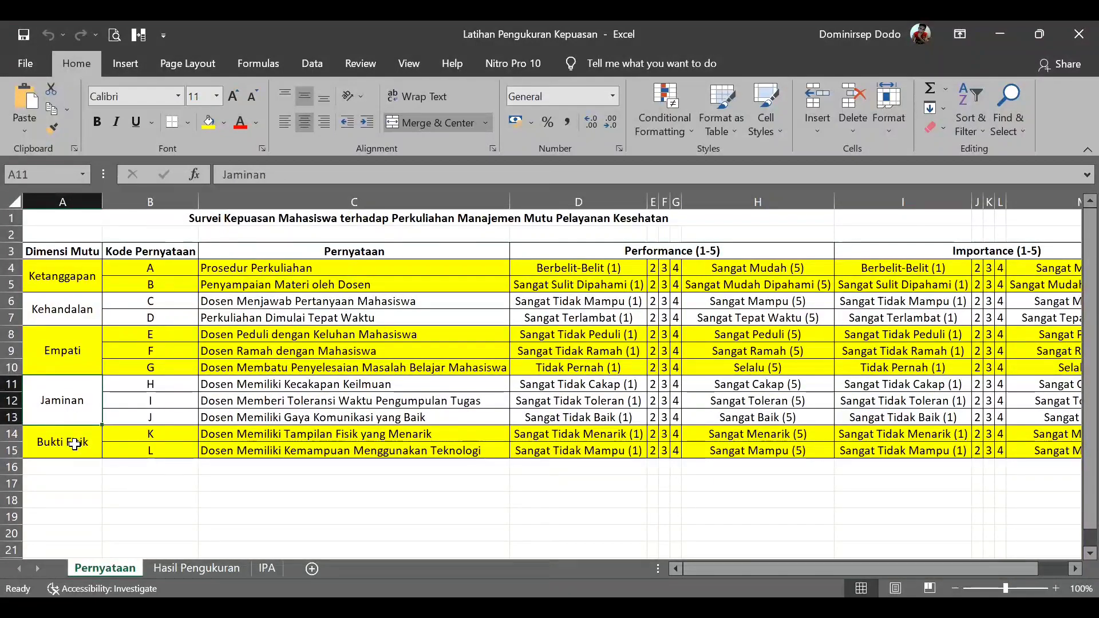
left_click(75, 444)
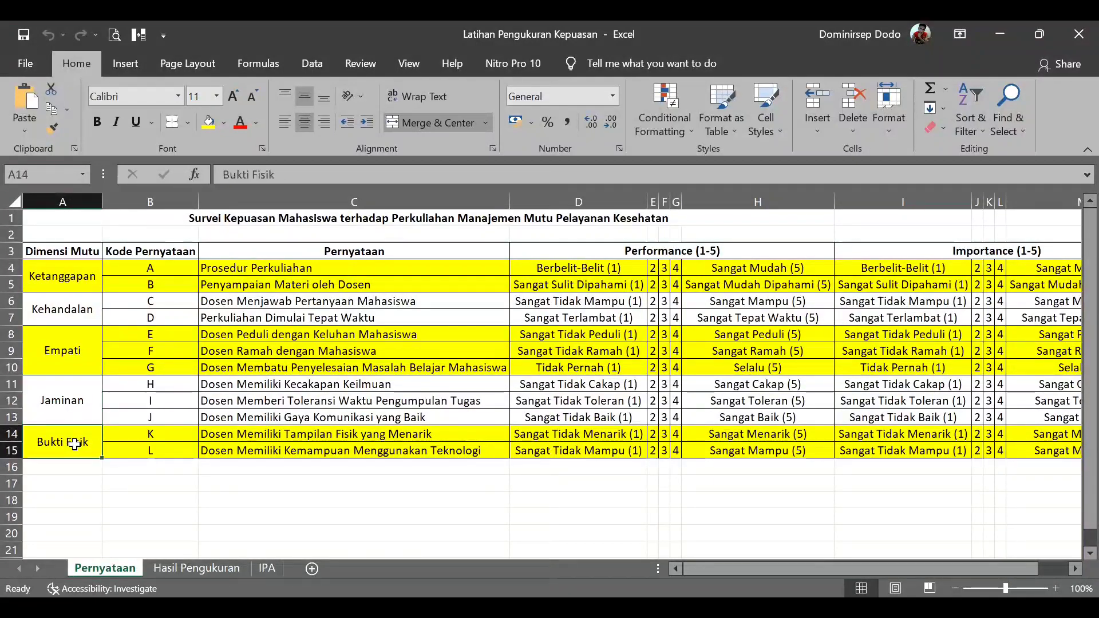
Examine which survey statements in the Pernyataan column belong to each quality dimension.
left_click(83, 272)
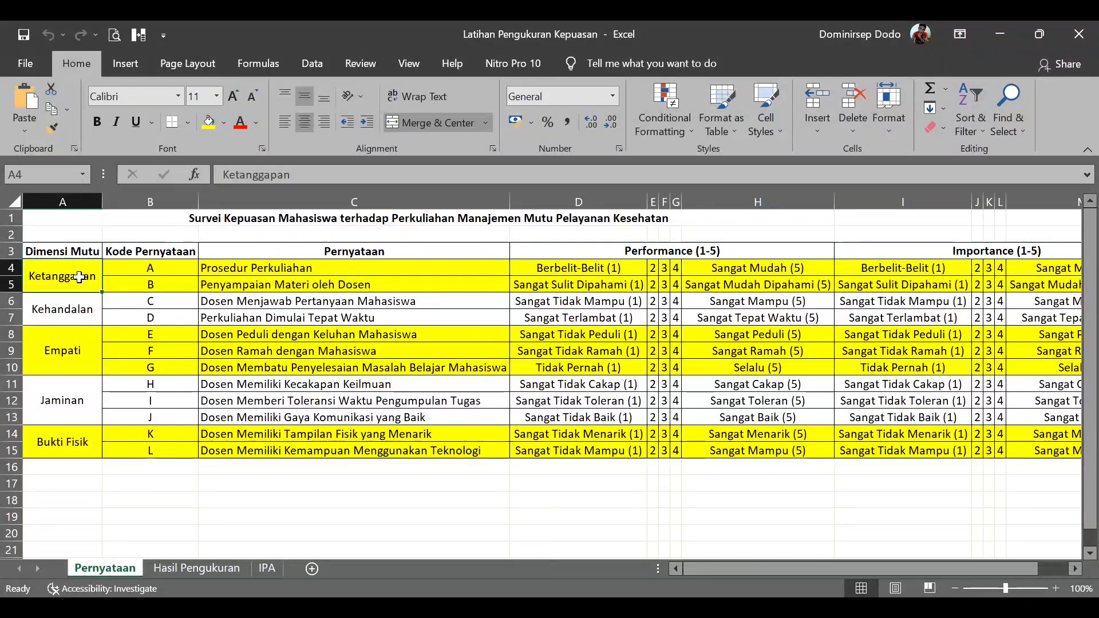
left_click(271, 271)
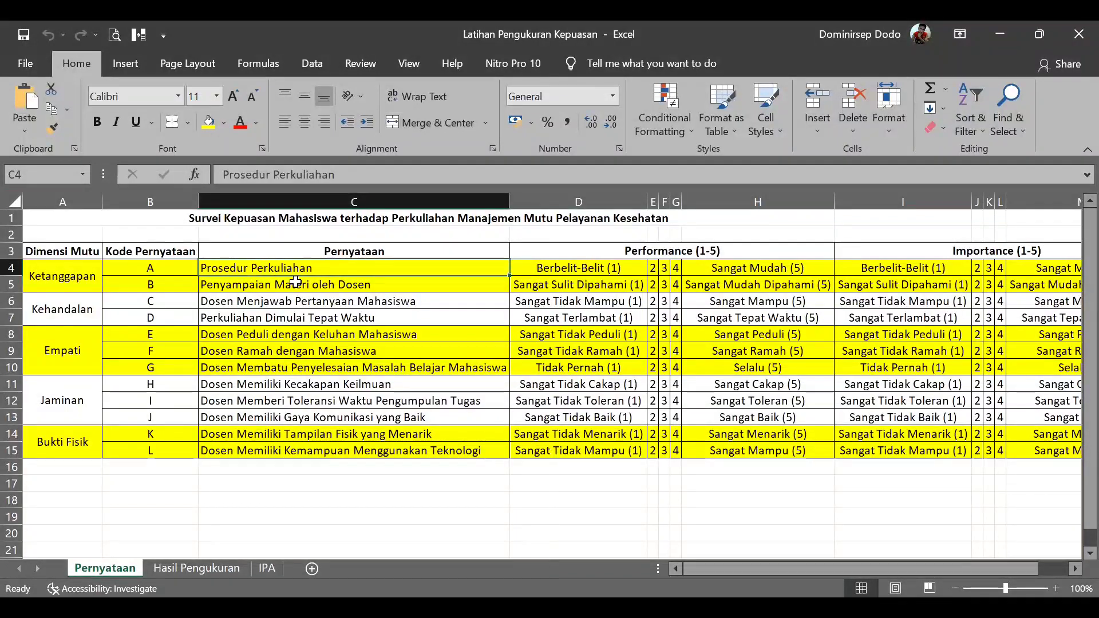
left_click(322, 289)
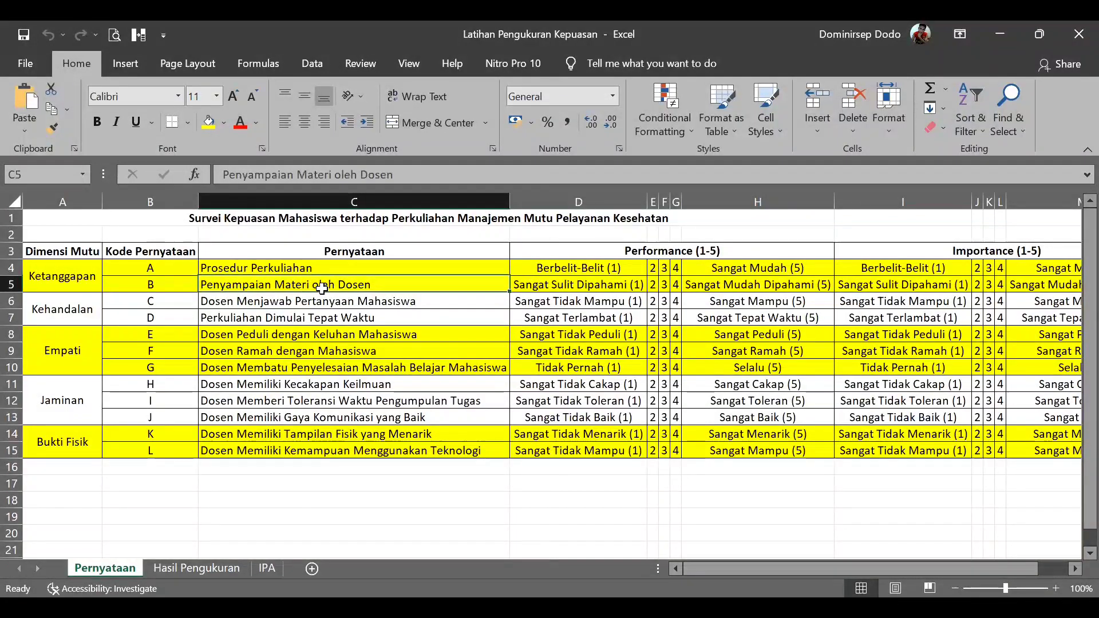
left_click(74, 312)
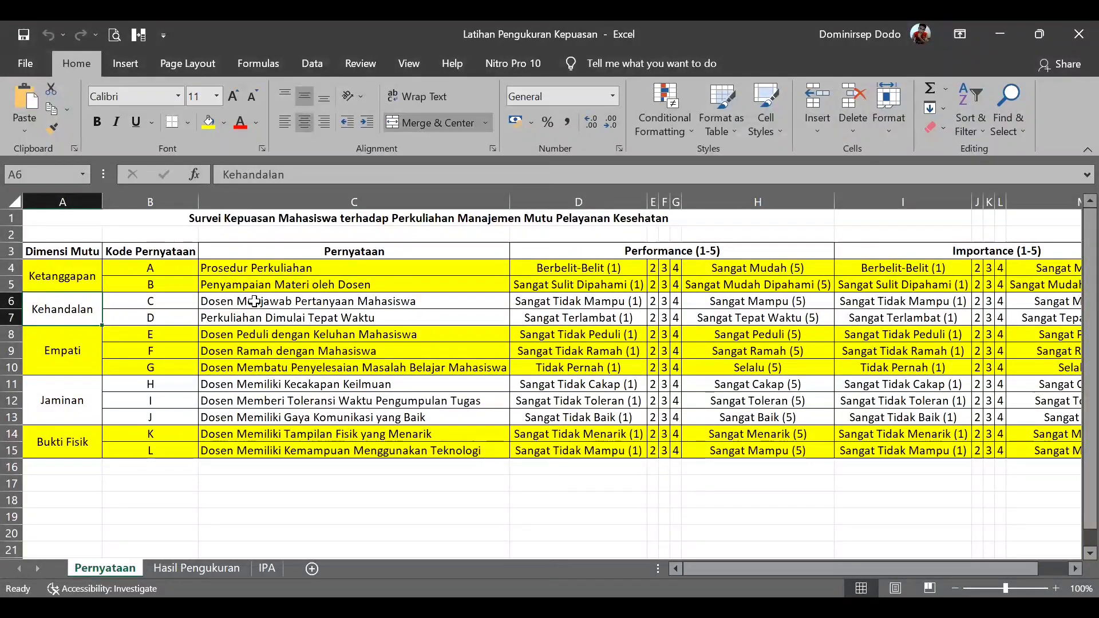
left_click(271, 302)
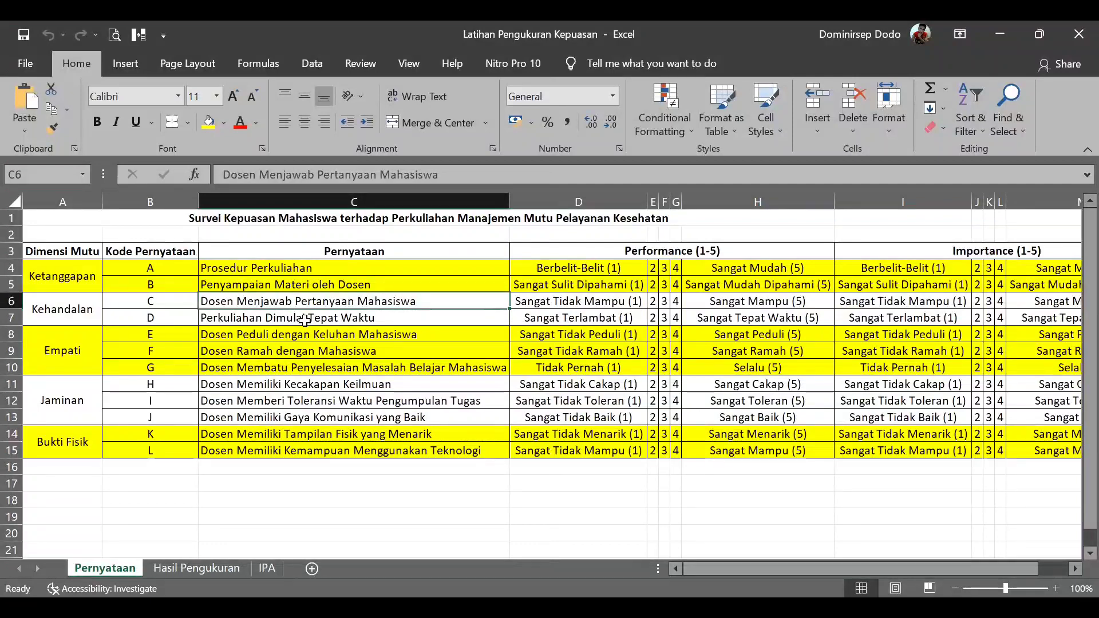
left_click(305, 320)
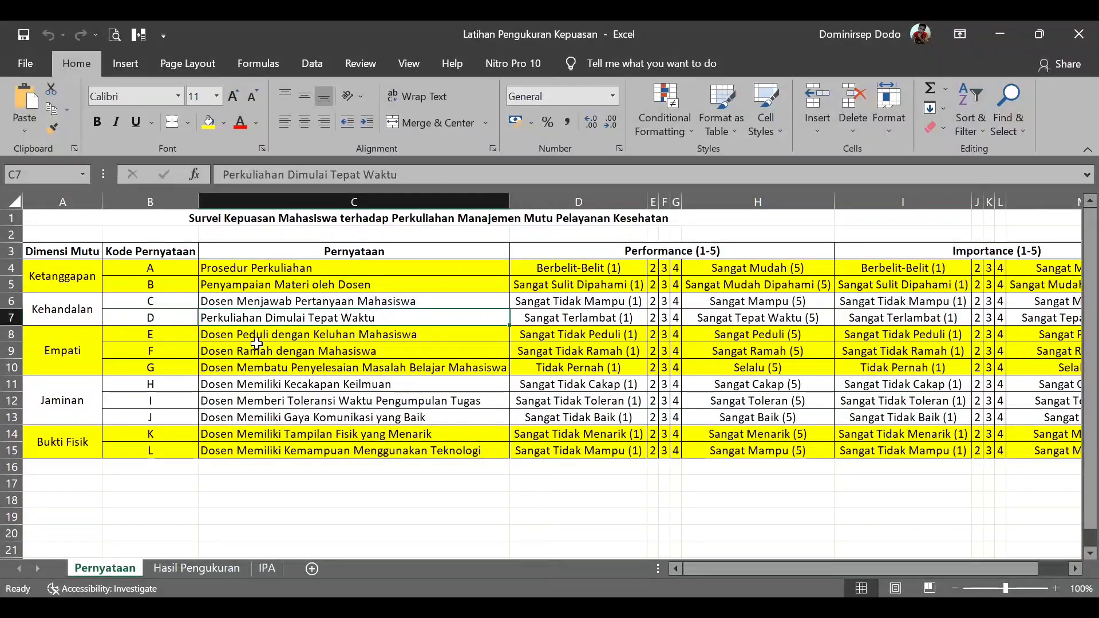
left_click(76, 365)
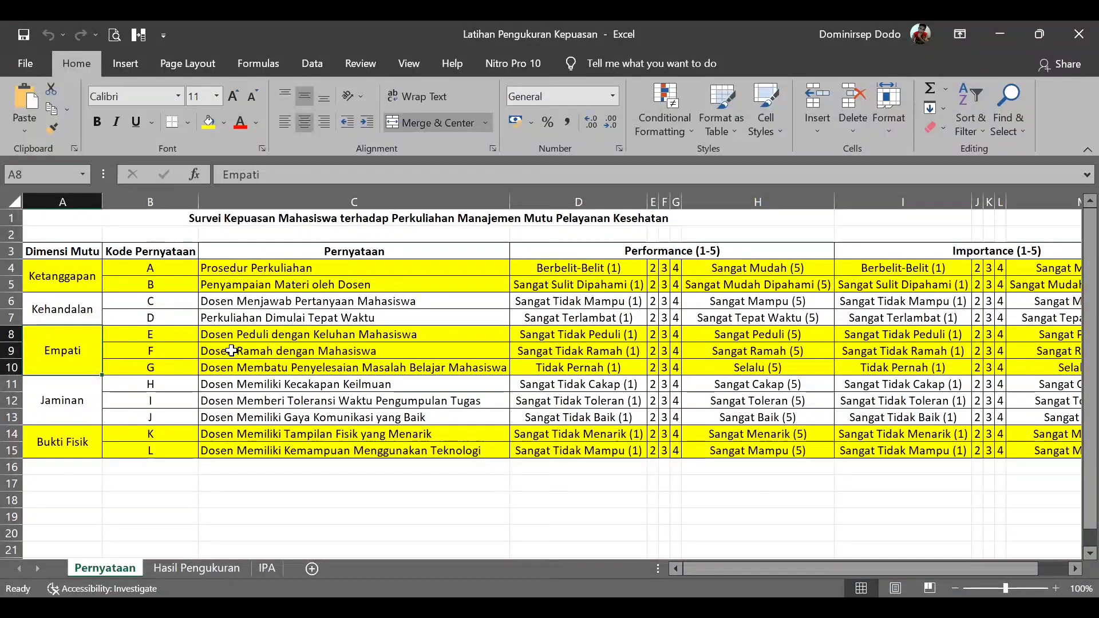
left_click(261, 338)
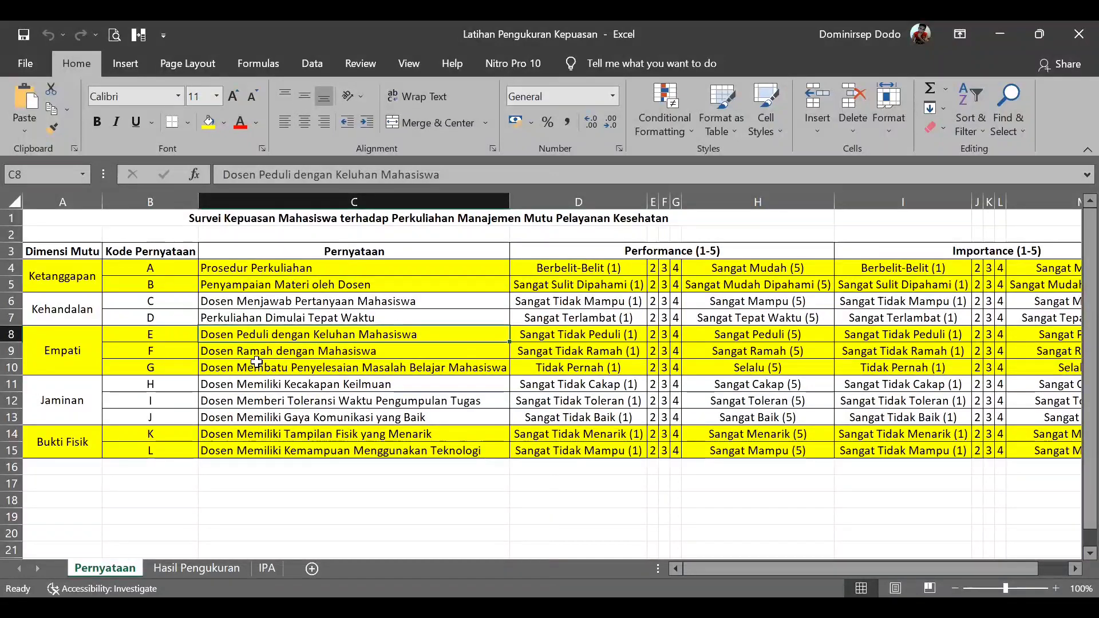
left_click(80, 406)
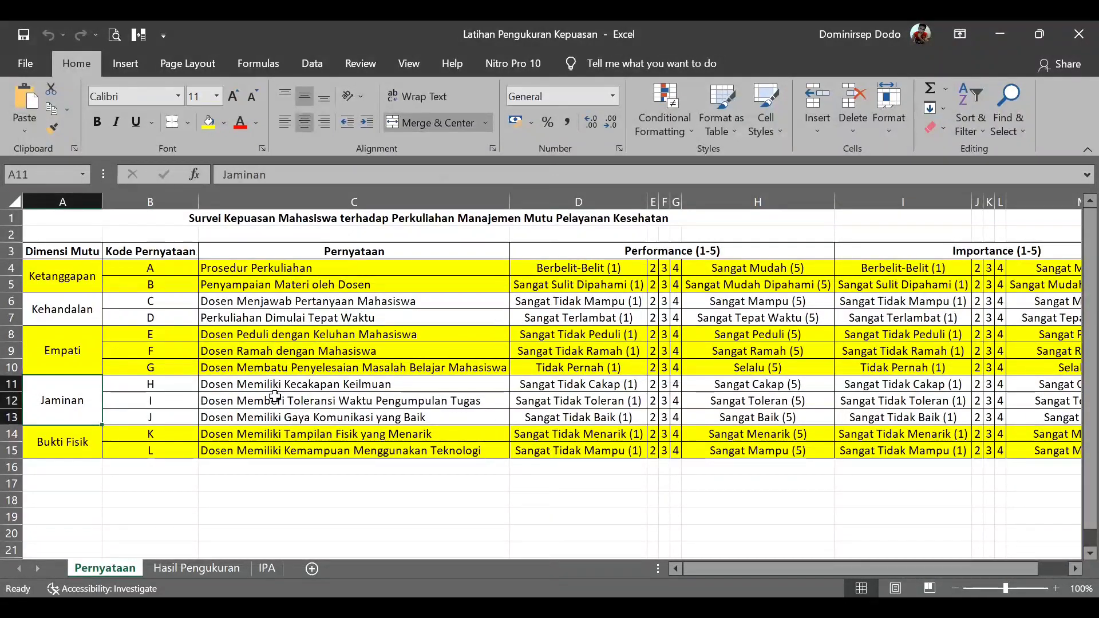
left_click(275, 397)
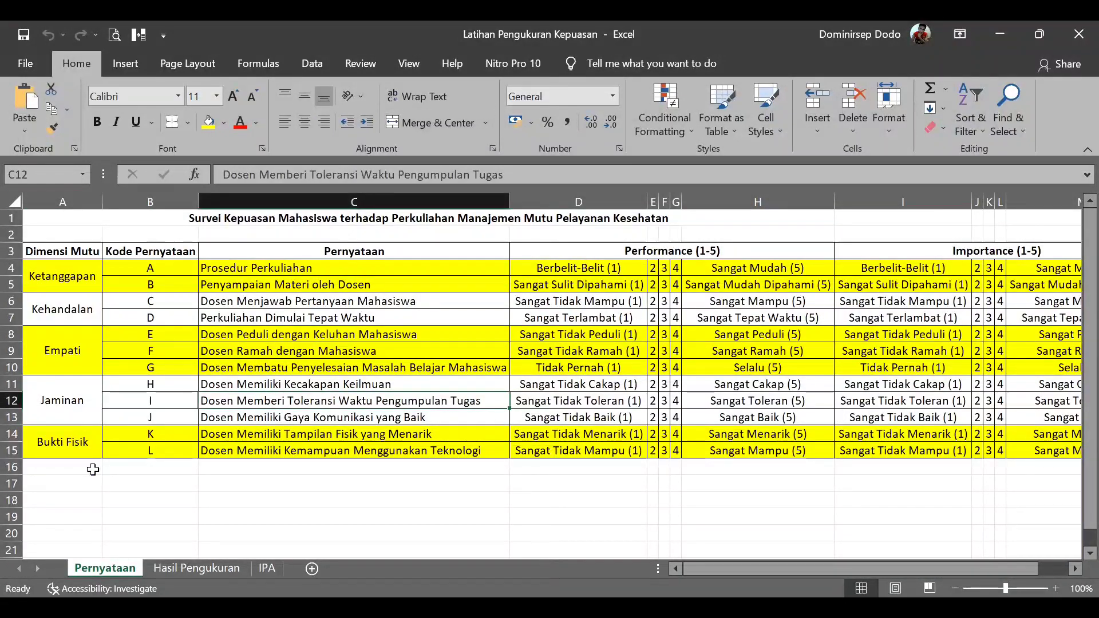
left_click(84, 450)
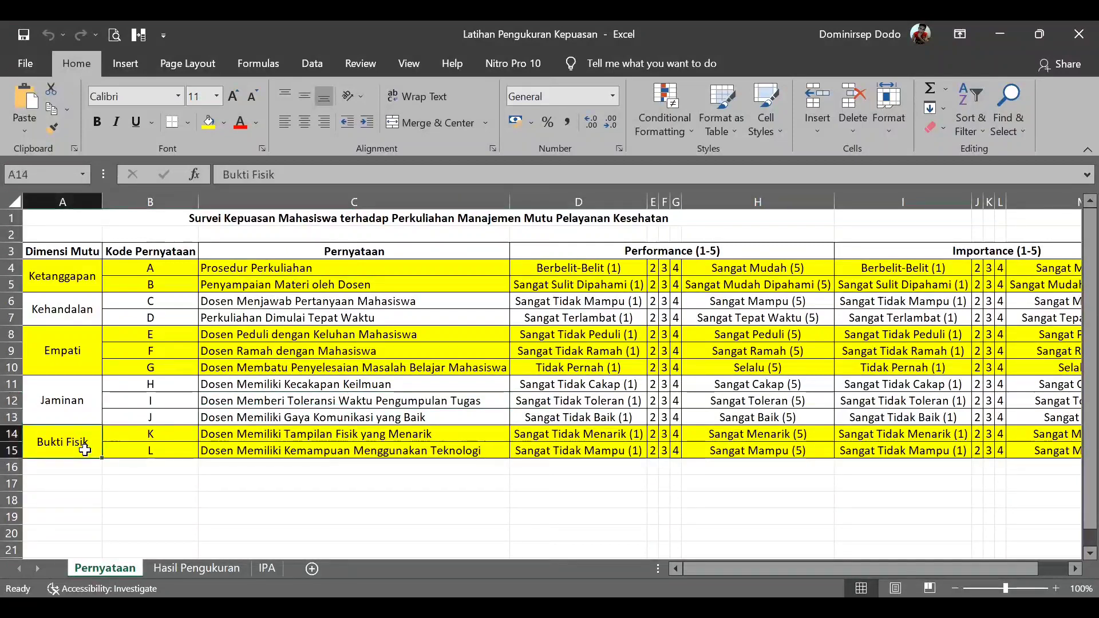
left_click(309, 437)
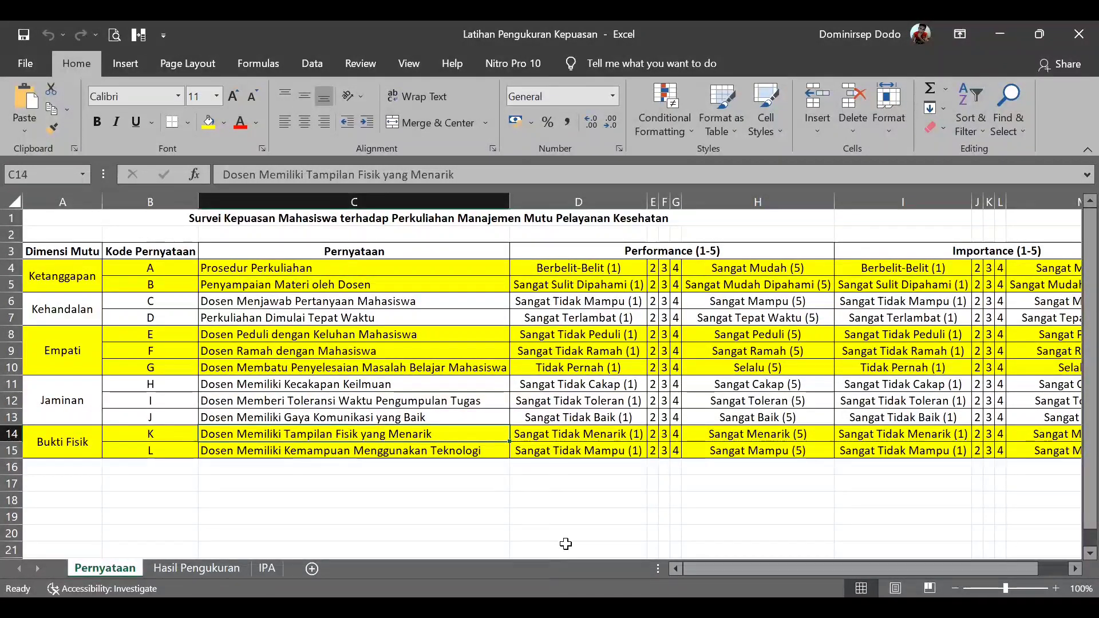
Examine the Performance (1-5) and Importance (1-5) answer scales, using the Prosedur Perkuliahan statement as the example.
left_click_drag(806, 565, 854, 567)
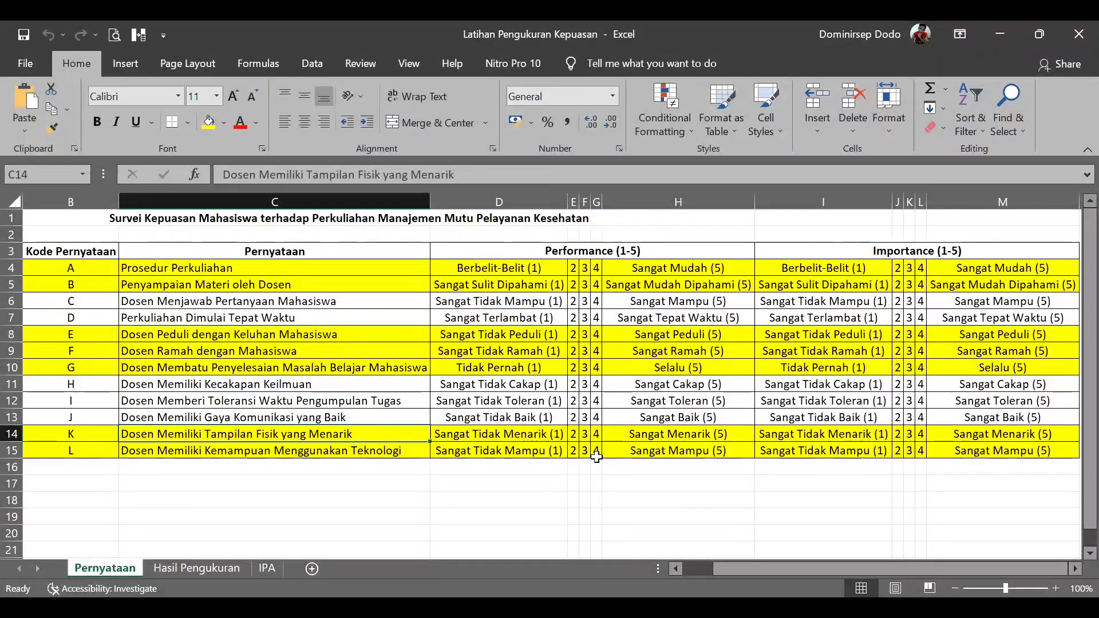
left_click(573, 252)
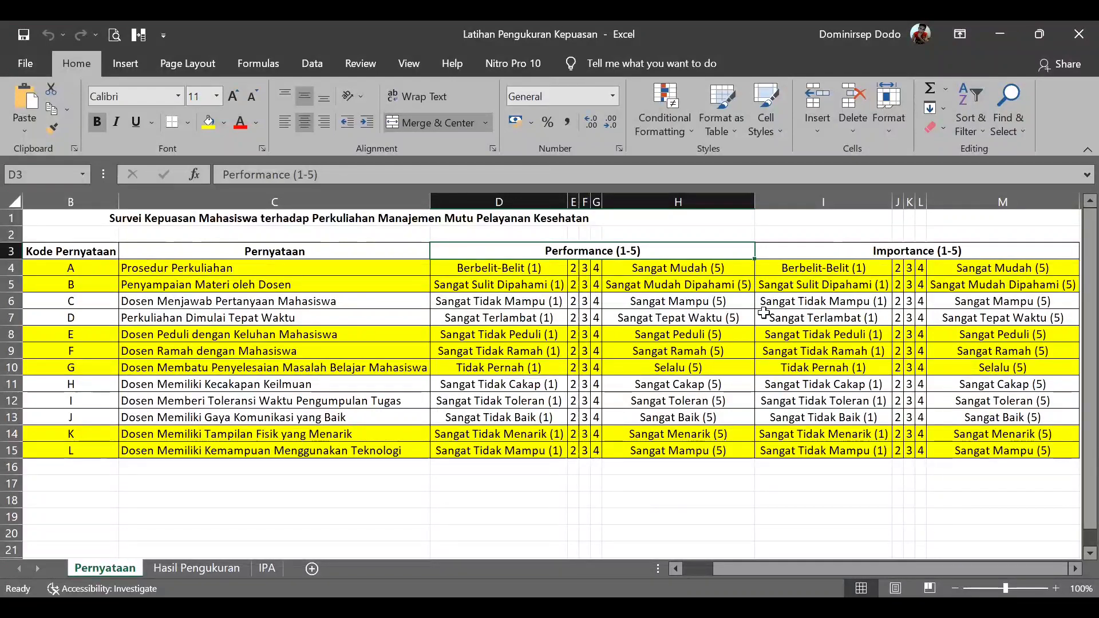
left_click(213, 267)
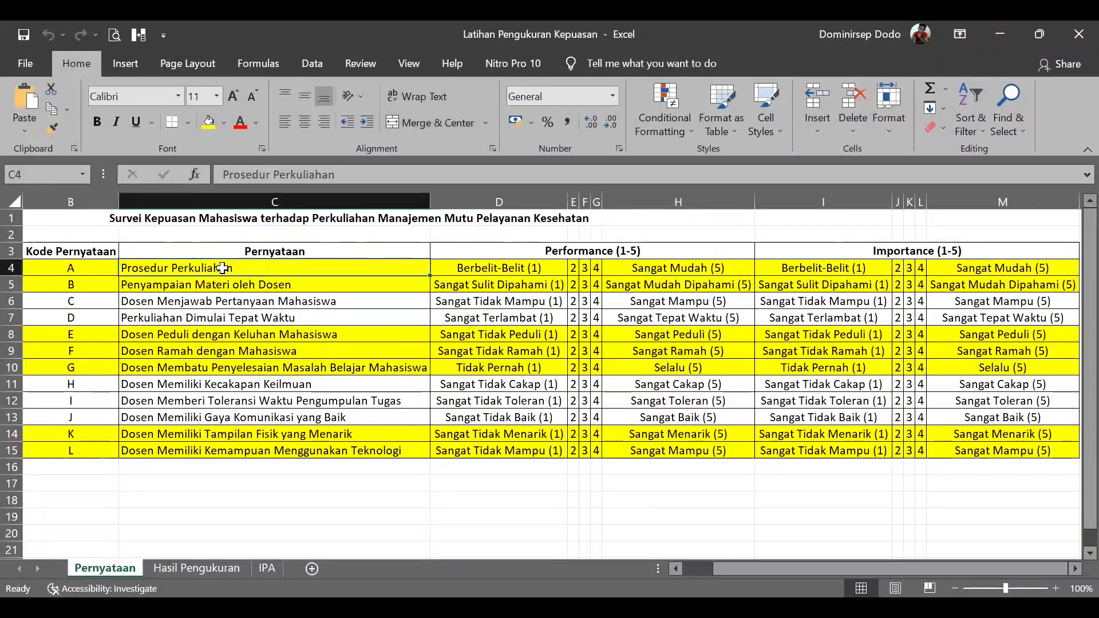
left_click(585, 253)
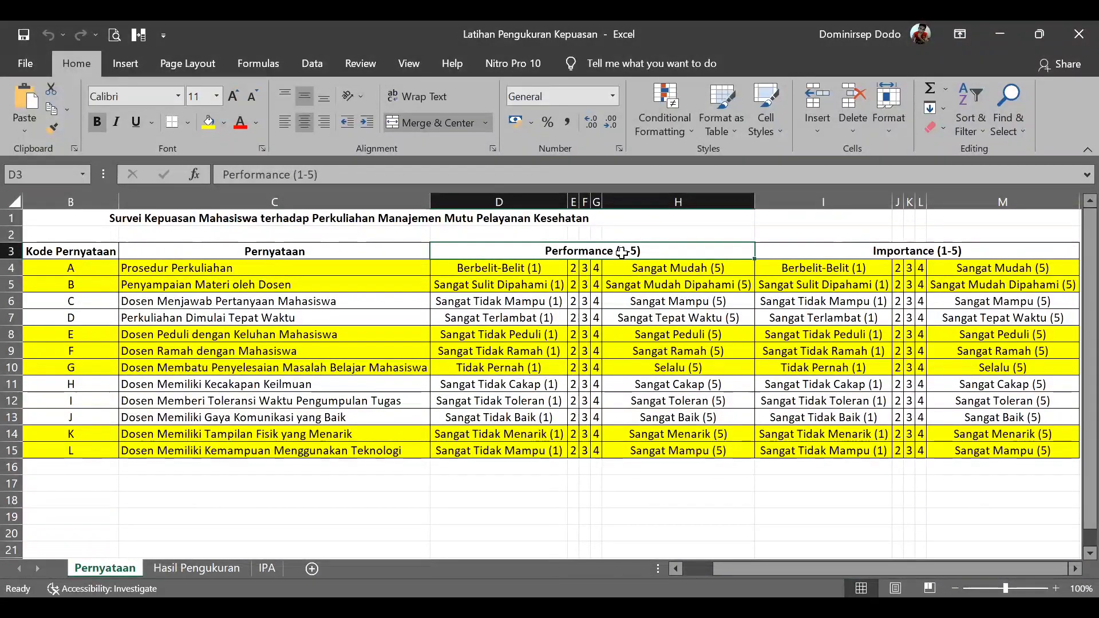
left_click(887, 250)
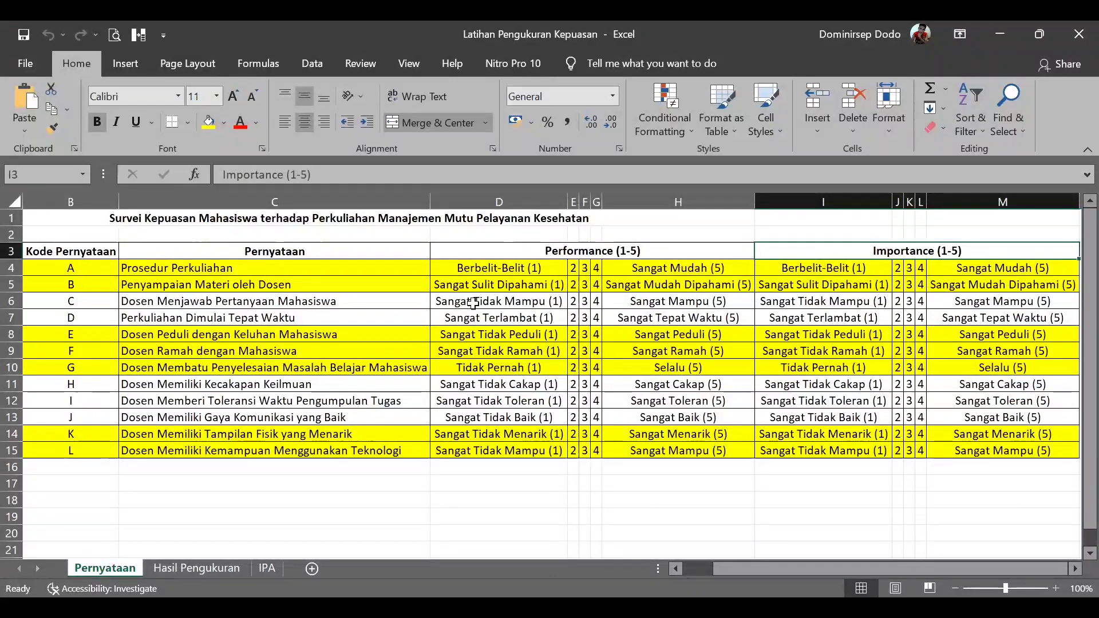
left_click(313, 270)
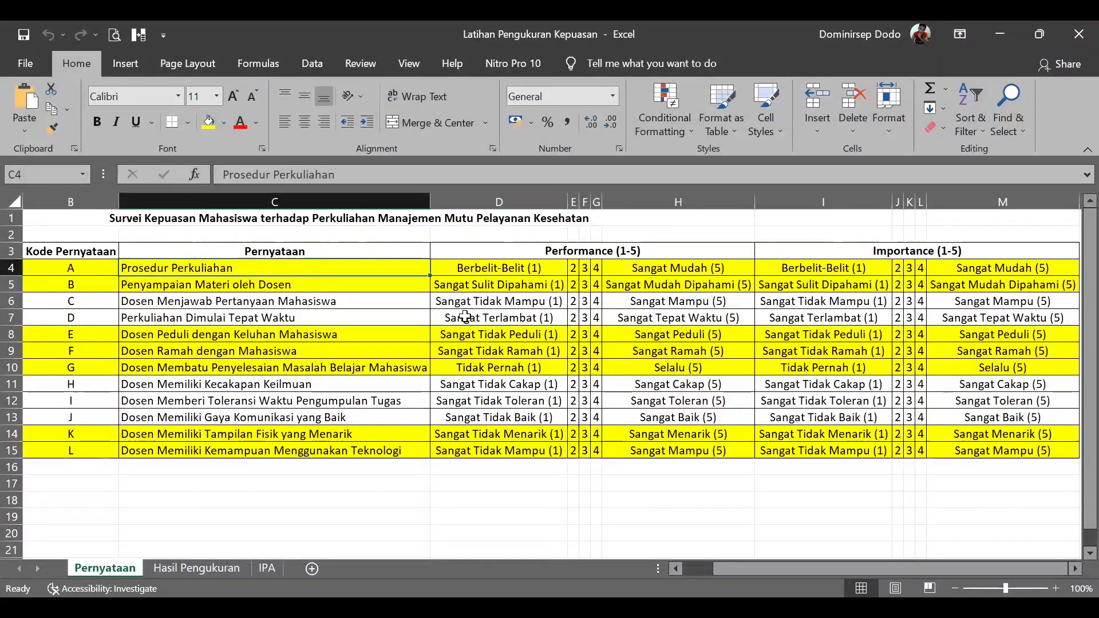
left_click(538, 271)
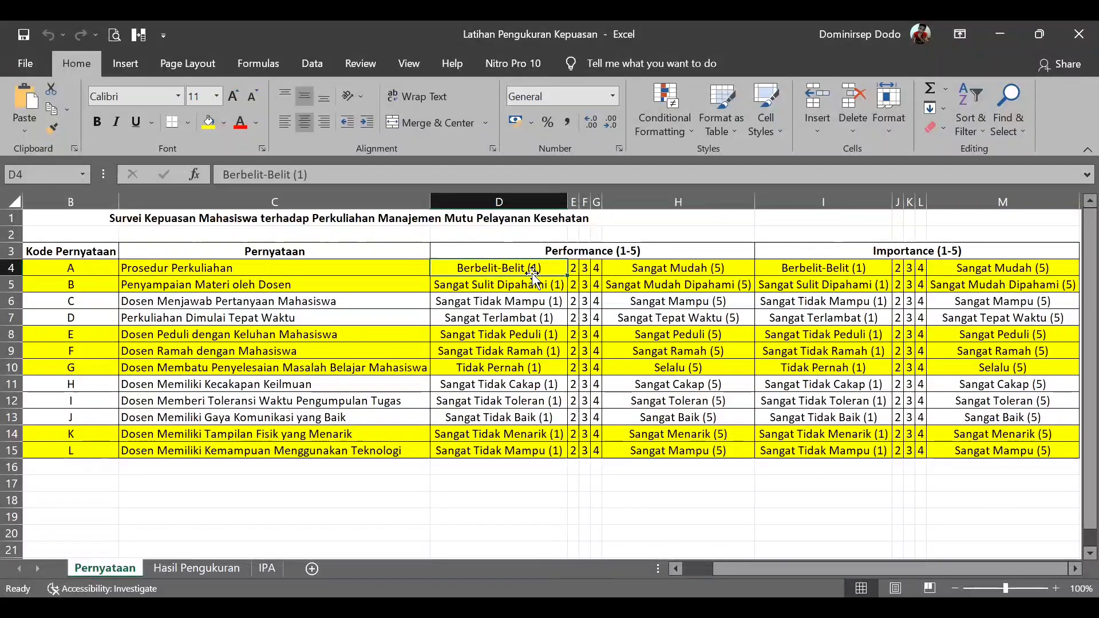
left_click(677, 275)
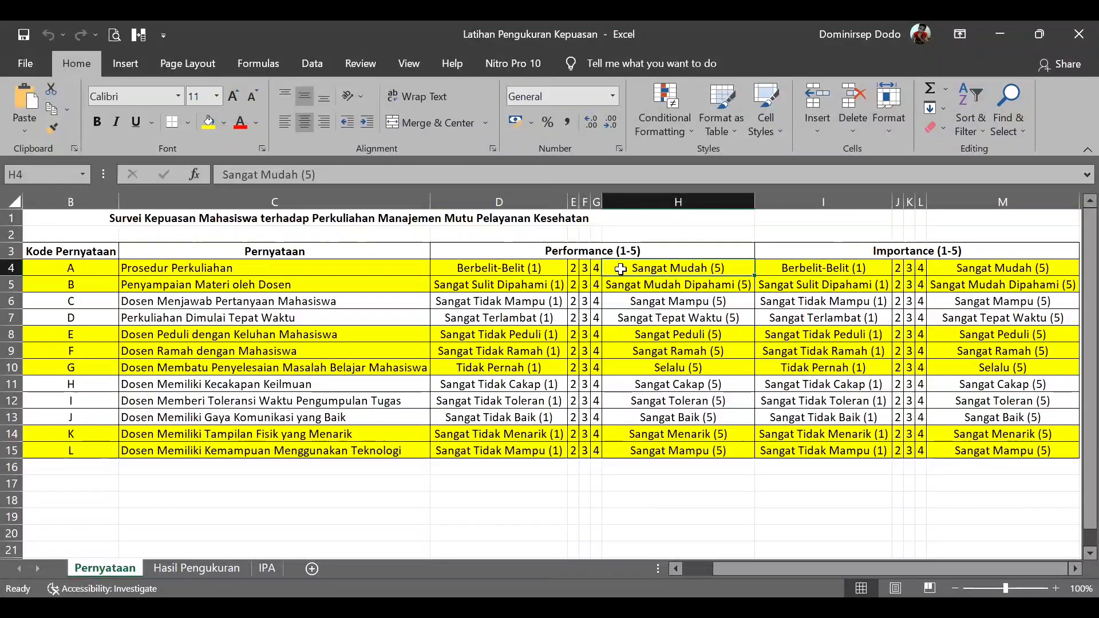
left_click(845, 267)
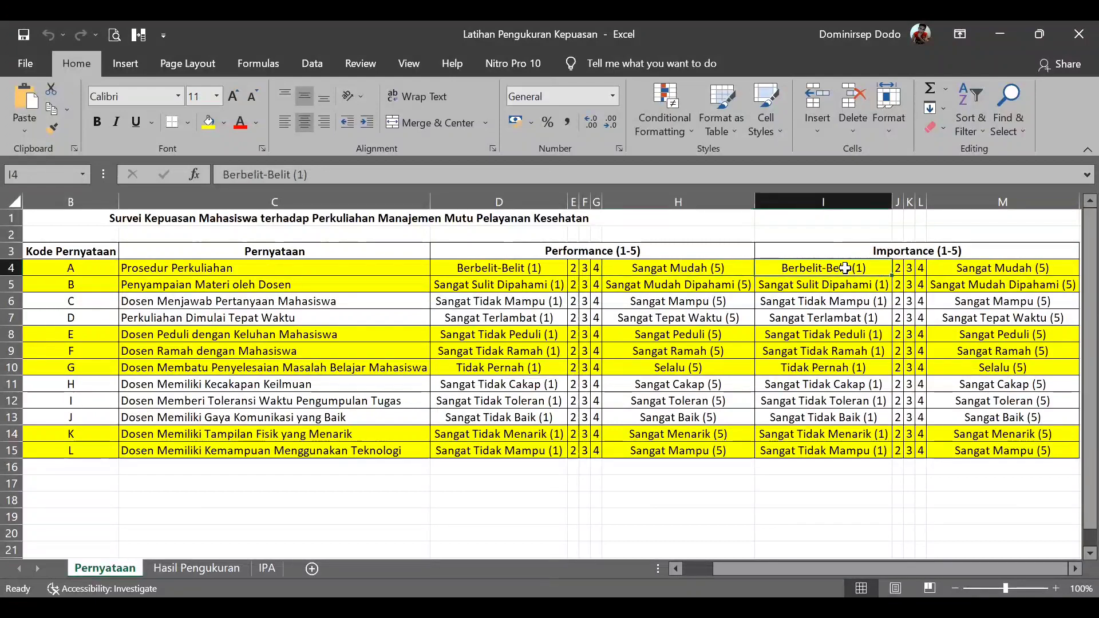
left_click(985, 273)
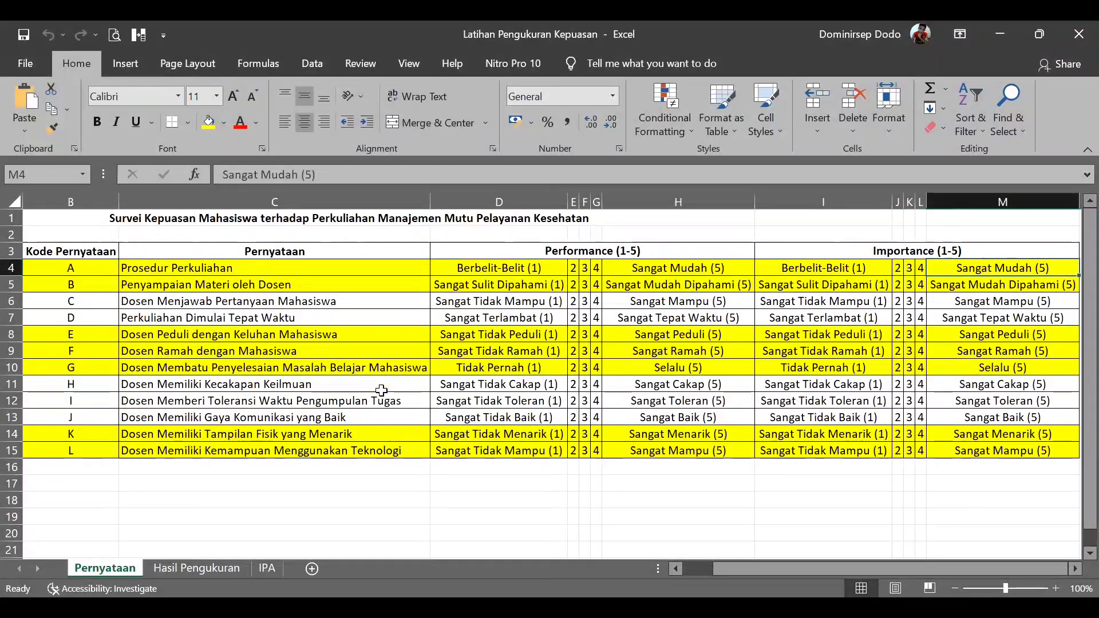
left_click_drag(739, 570, 697, 570)
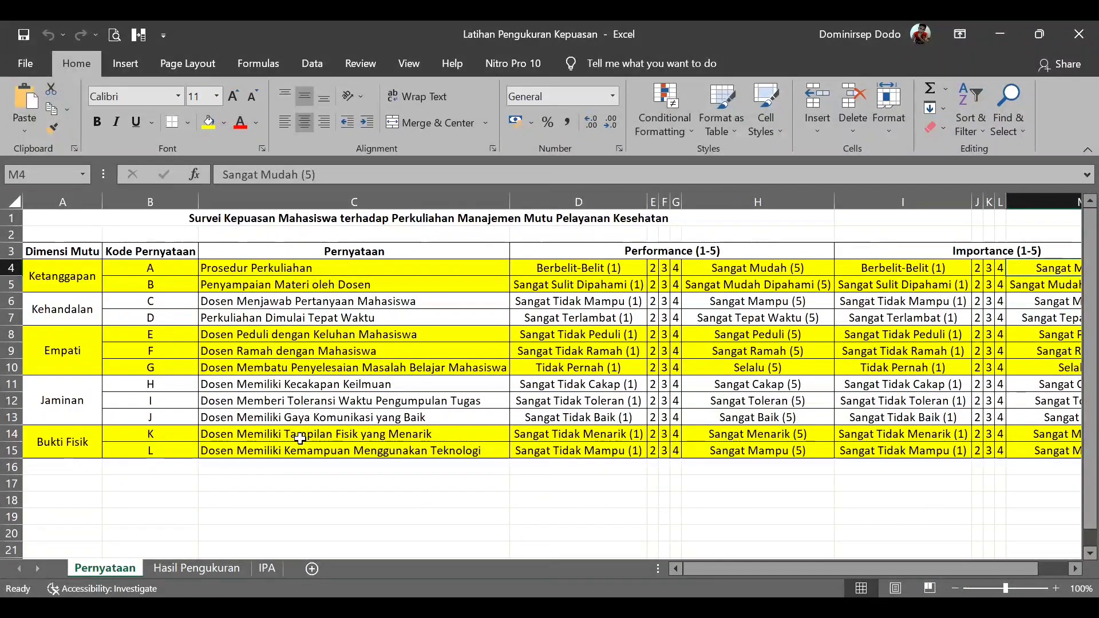
Correct the header above the statement codes on the Hasil Pengukuran sheet to Pernyataan.
left_click(211, 569)
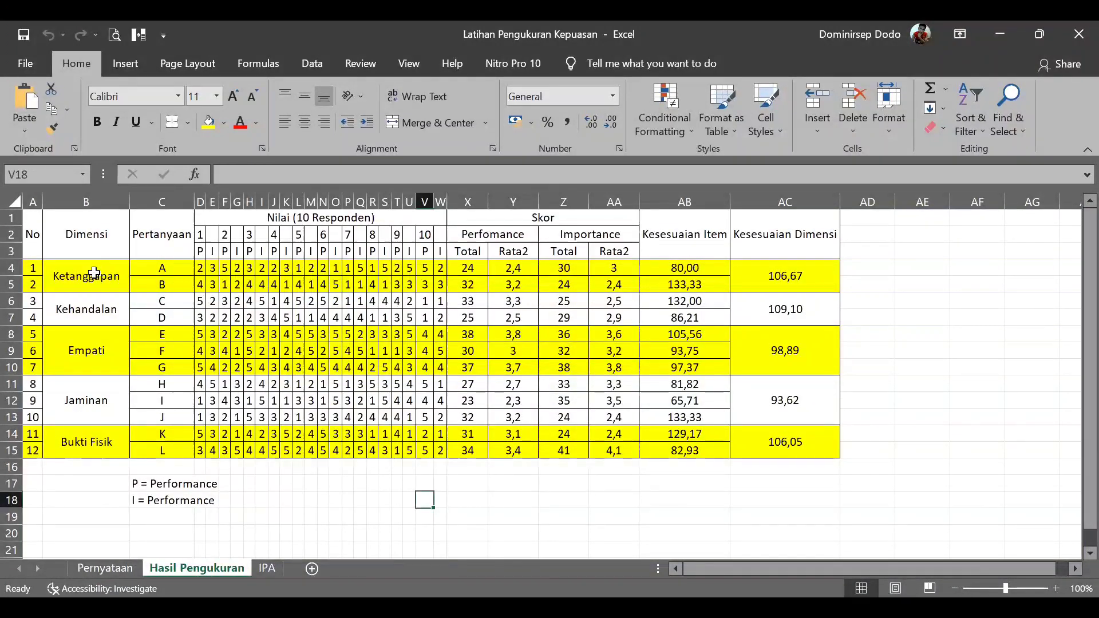
left_click(91, 274)
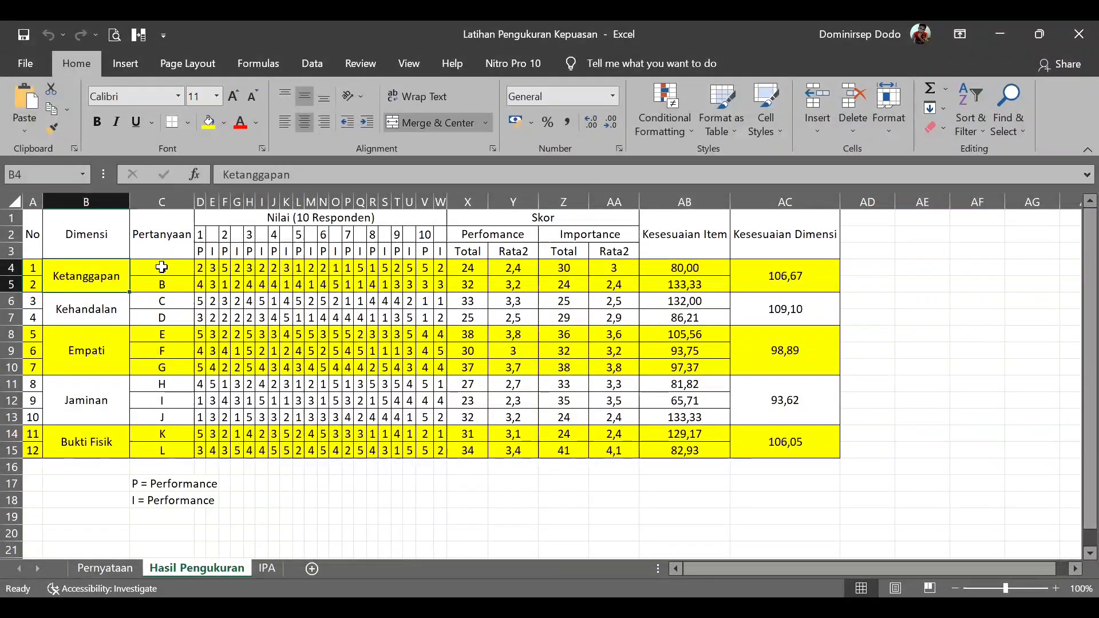
left_click(165, 239)
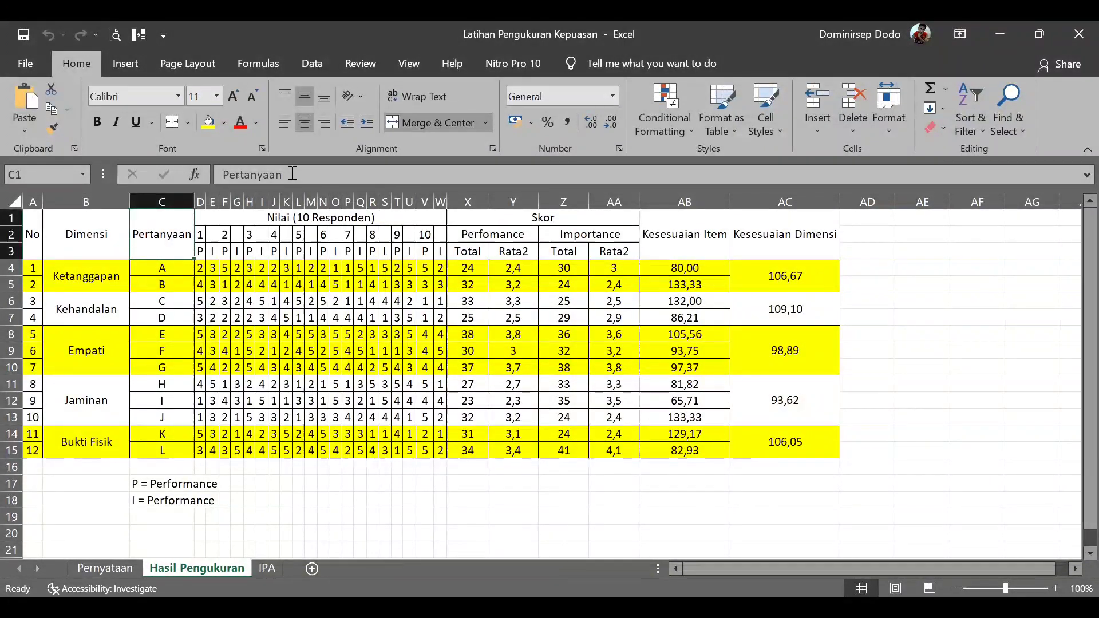
left_click_drag(291, 175, 170, 165)
type("Pernyataan")
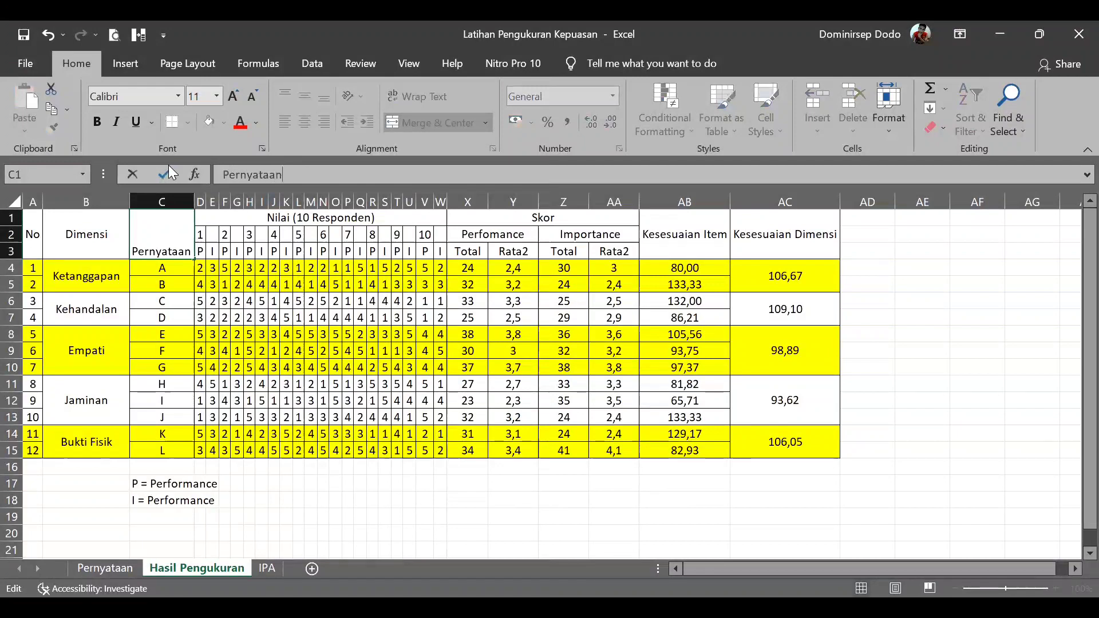
left_click(155, 283)
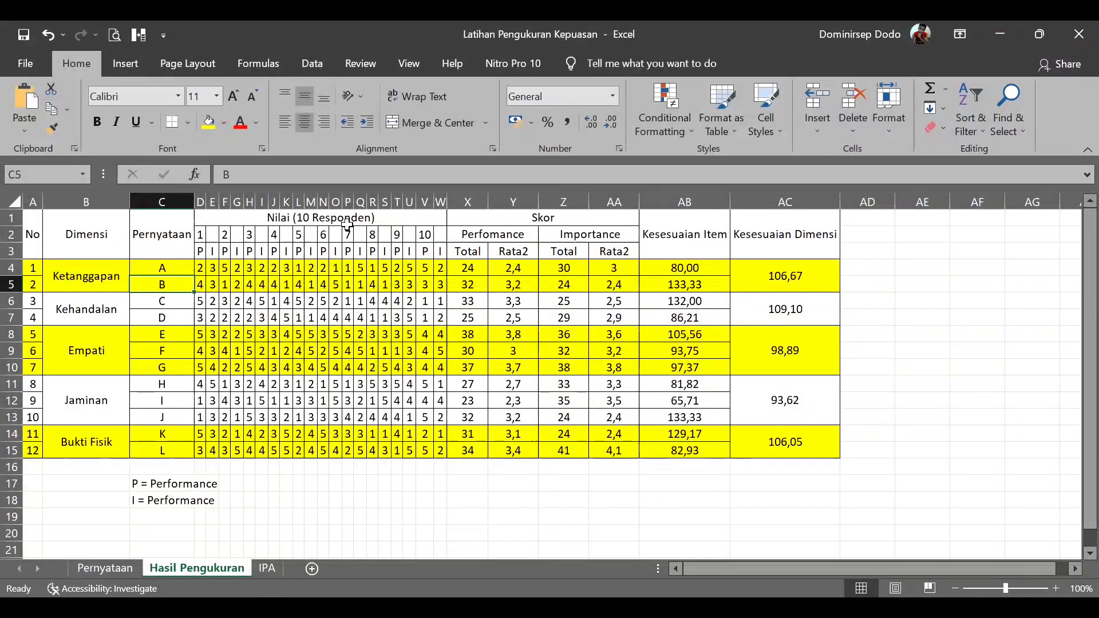
Examine the numbered respondent columns under Nilai (10 Responden) and match their P and I subheadings to the legend below the table.
left_click(202, 239)
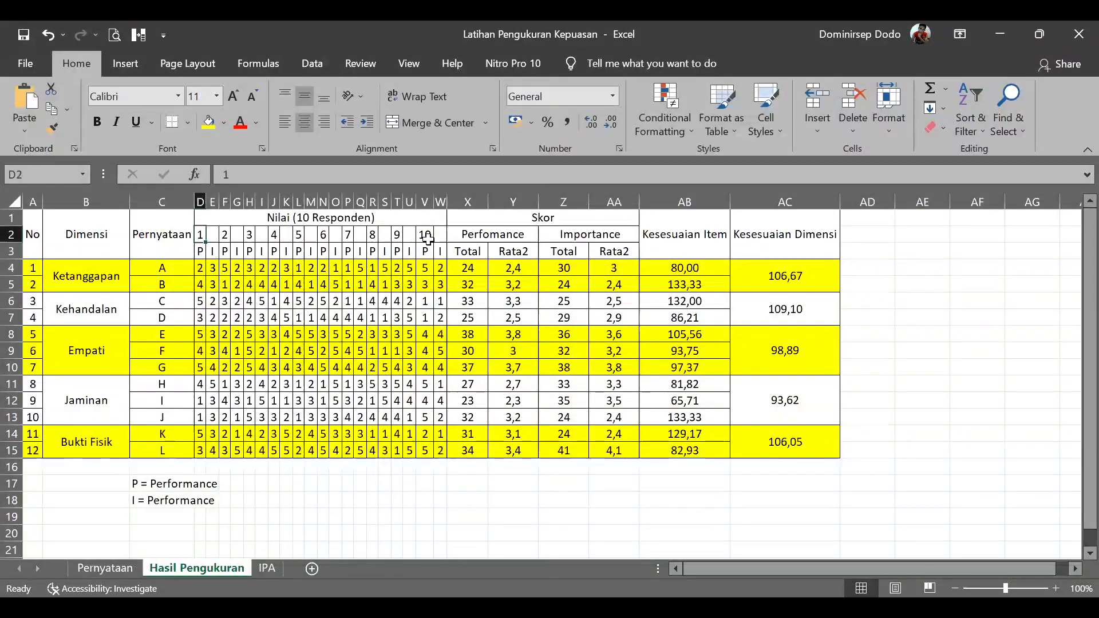
left_click(201, 254)
left_click(146, 479)
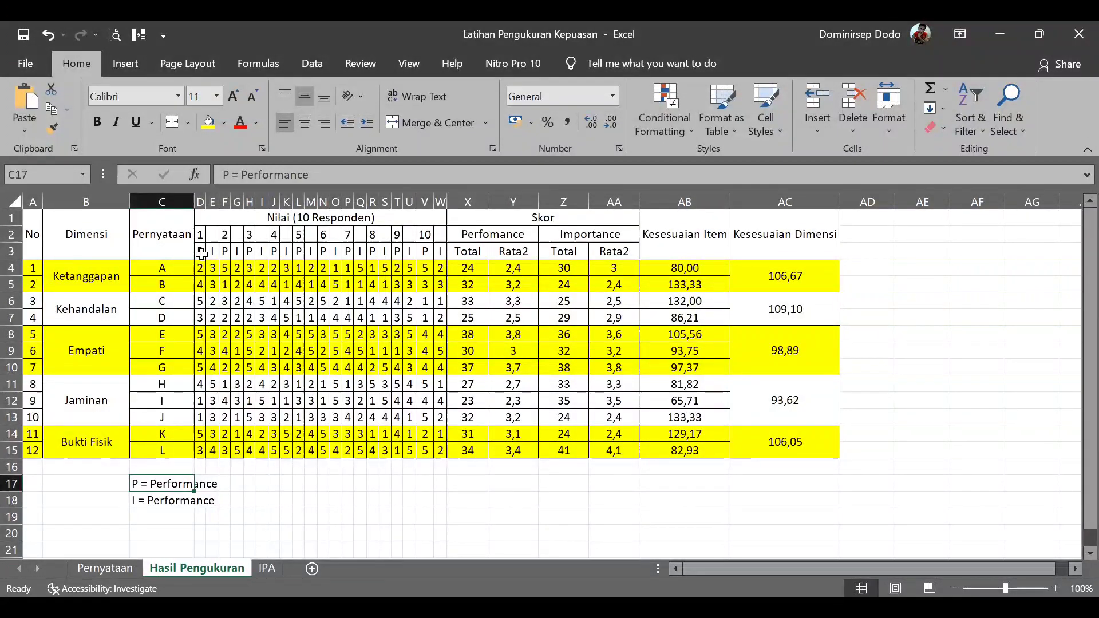
left_click(202, 254)
left_click(218, 252)
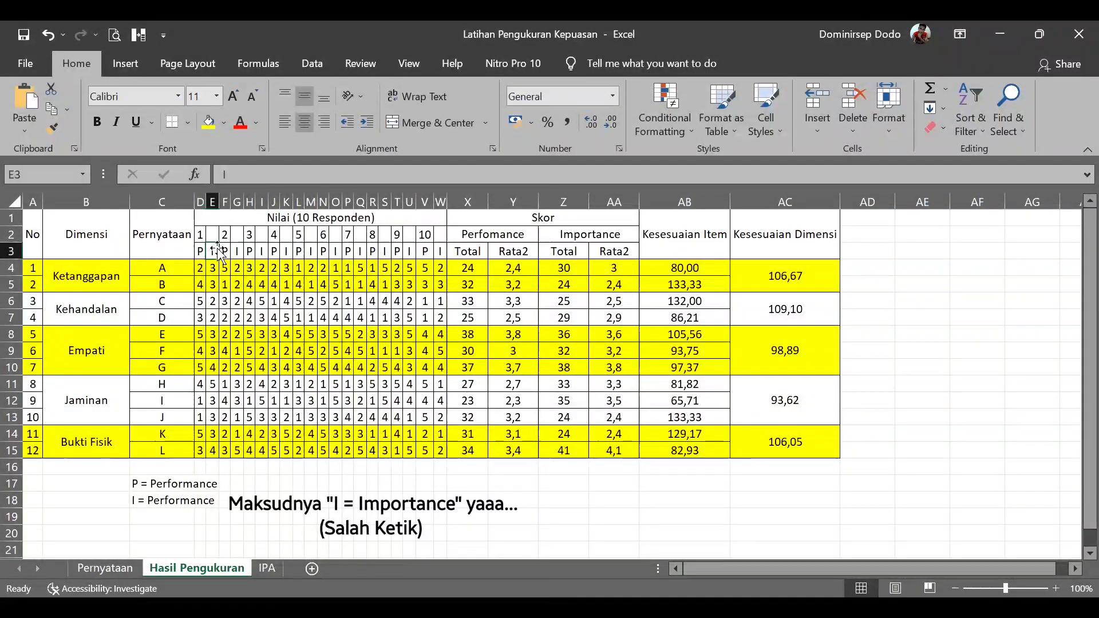
left_click(155, 499)
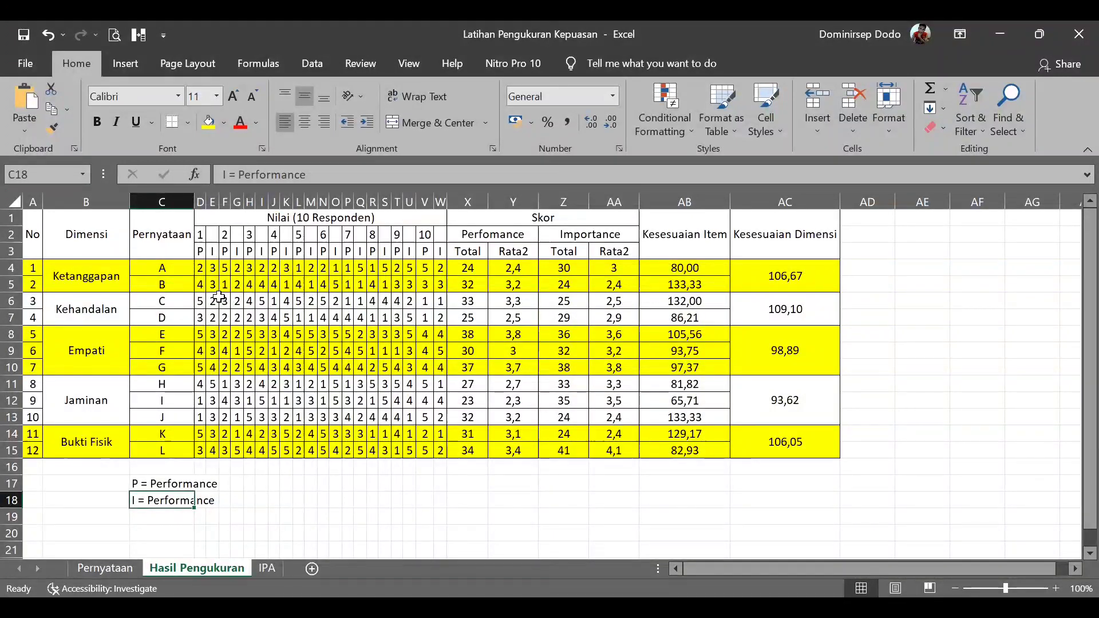
Review the first respondent's performance and importance ratings for statement A.
left_click(152, 269)
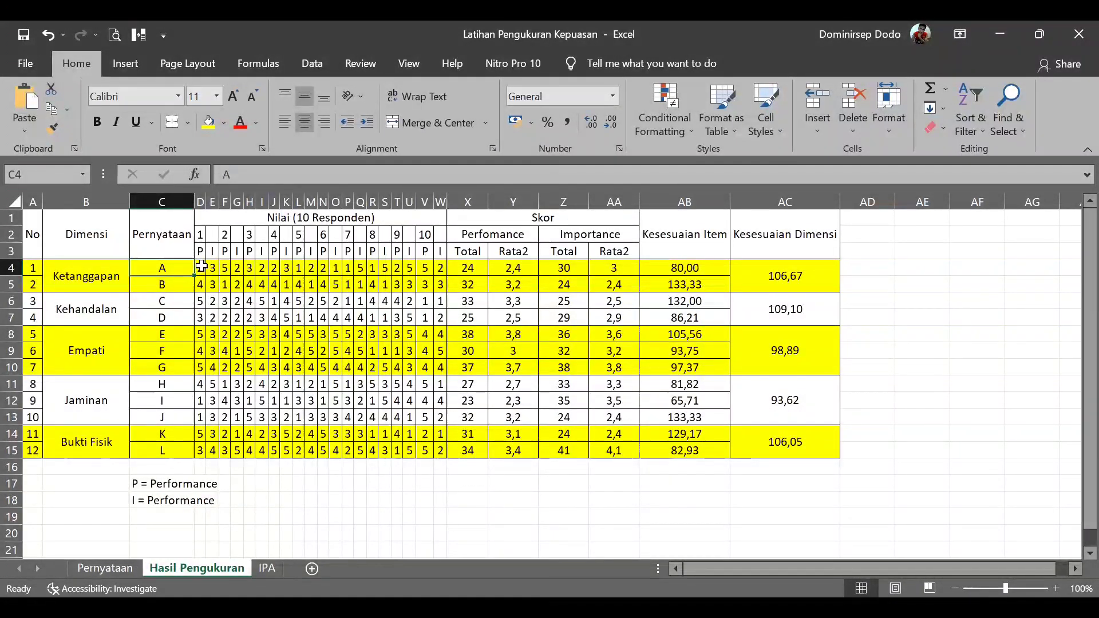
left_click(200, 236)
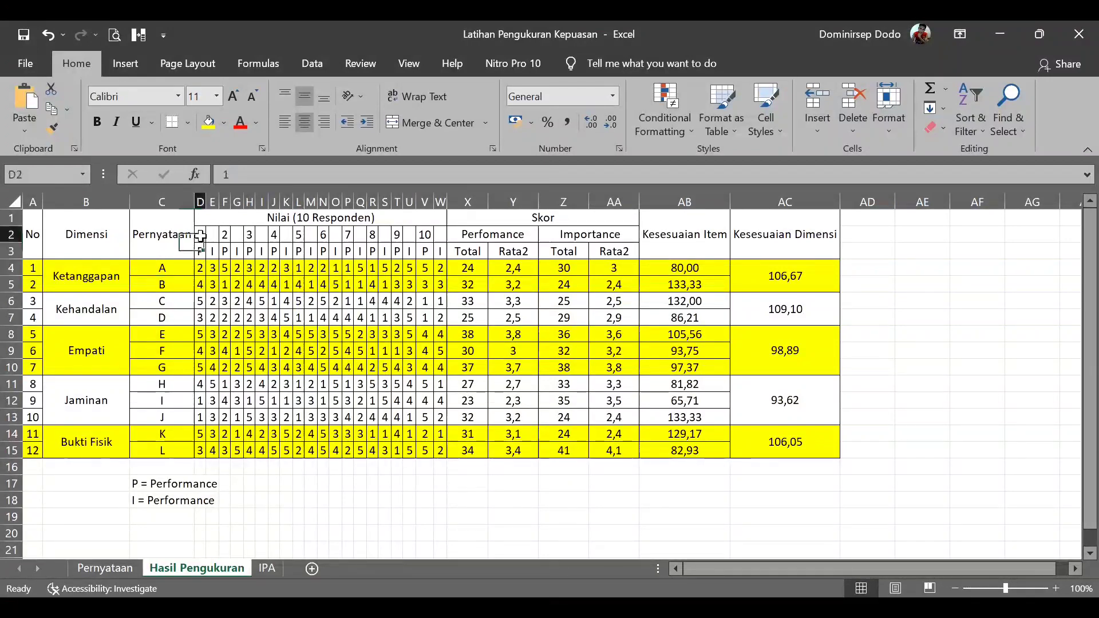
left_click(201, 271)
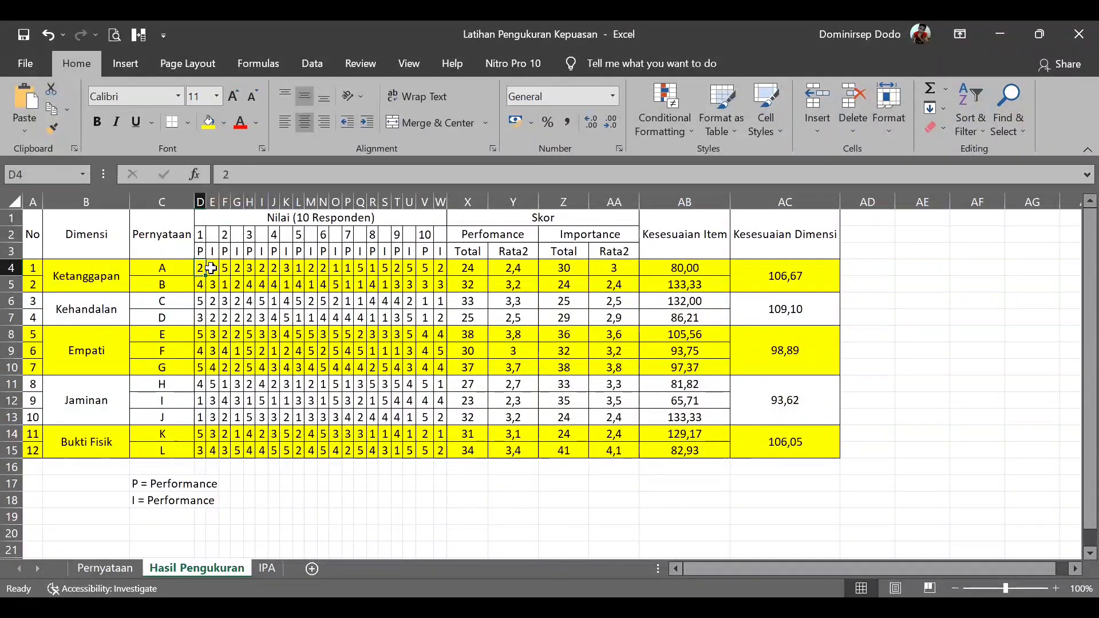
left_click(211, 269)
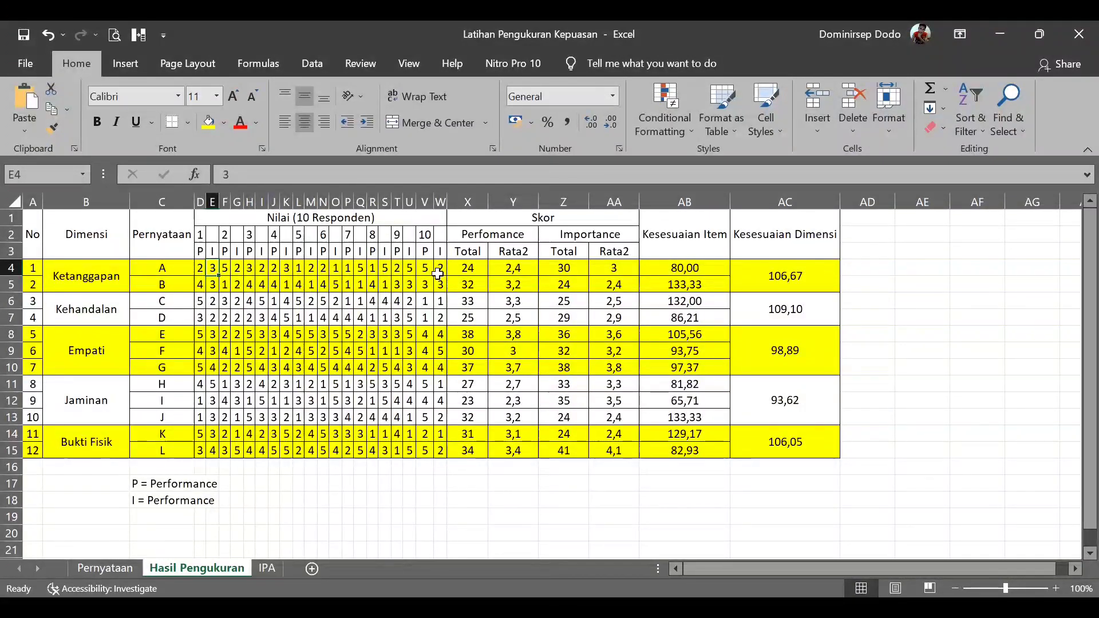
Review the Performance Total scores for statements A, B and L.
left_click(472, 269)
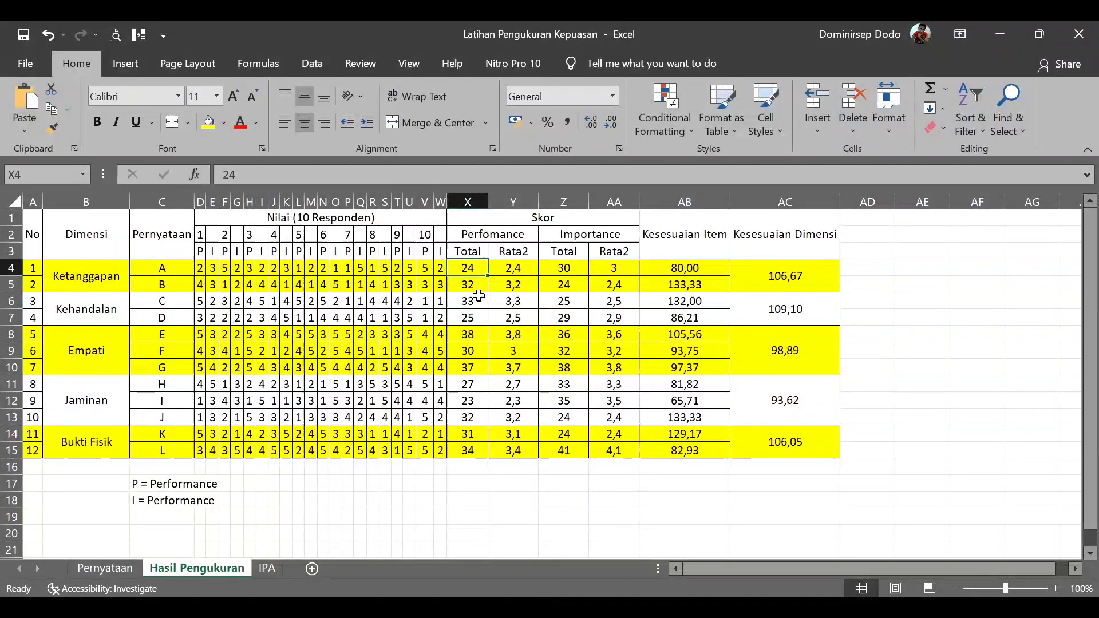
left_click(479, 286)
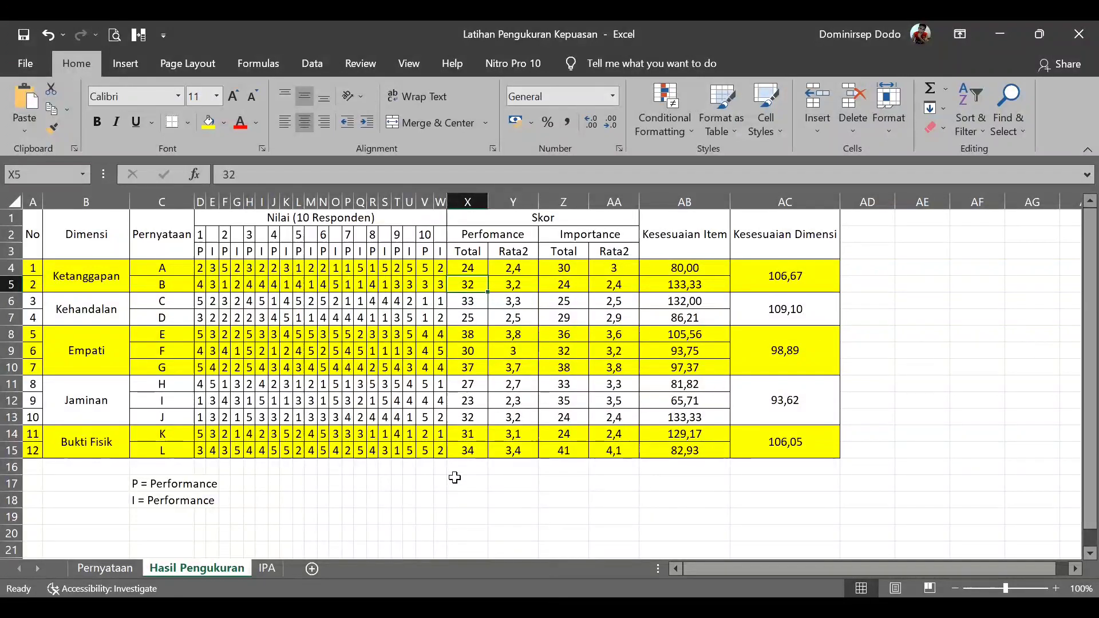
left_click(479, 451)
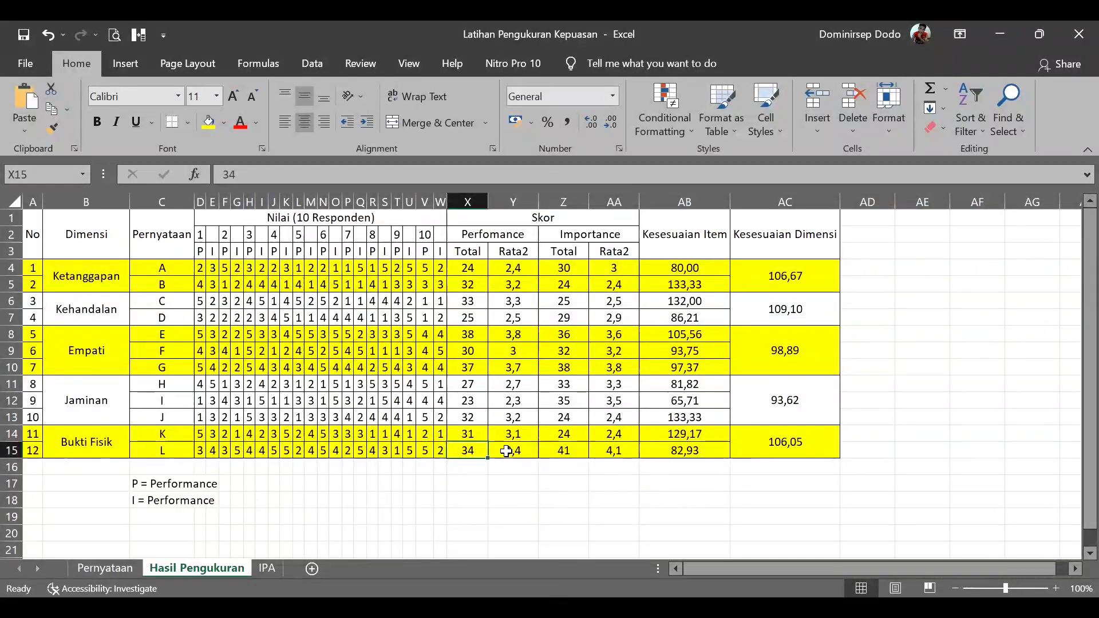
Examine how the Performance Rata2 value for statement A is calculated from its Total.
left_click(519, 268)
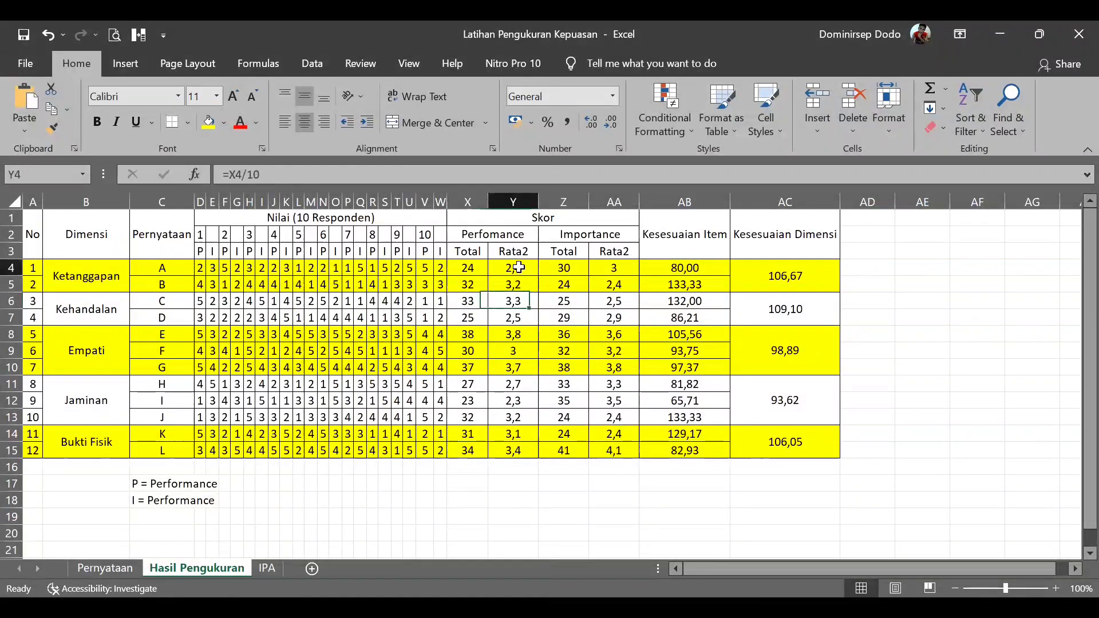
left_click(497, 237)
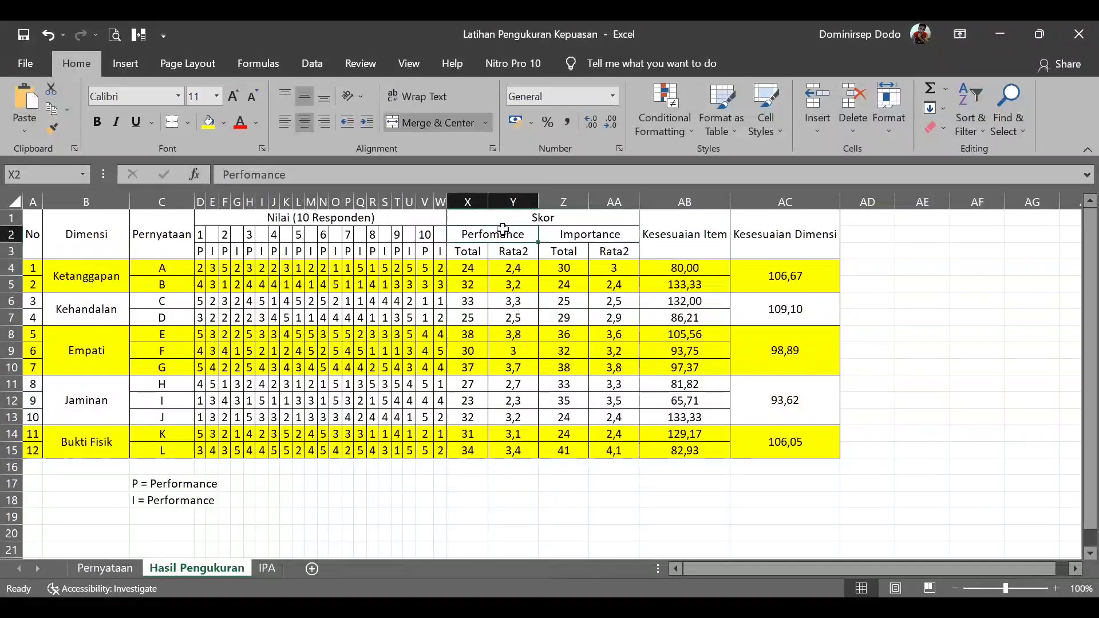
left_click(511, 267)
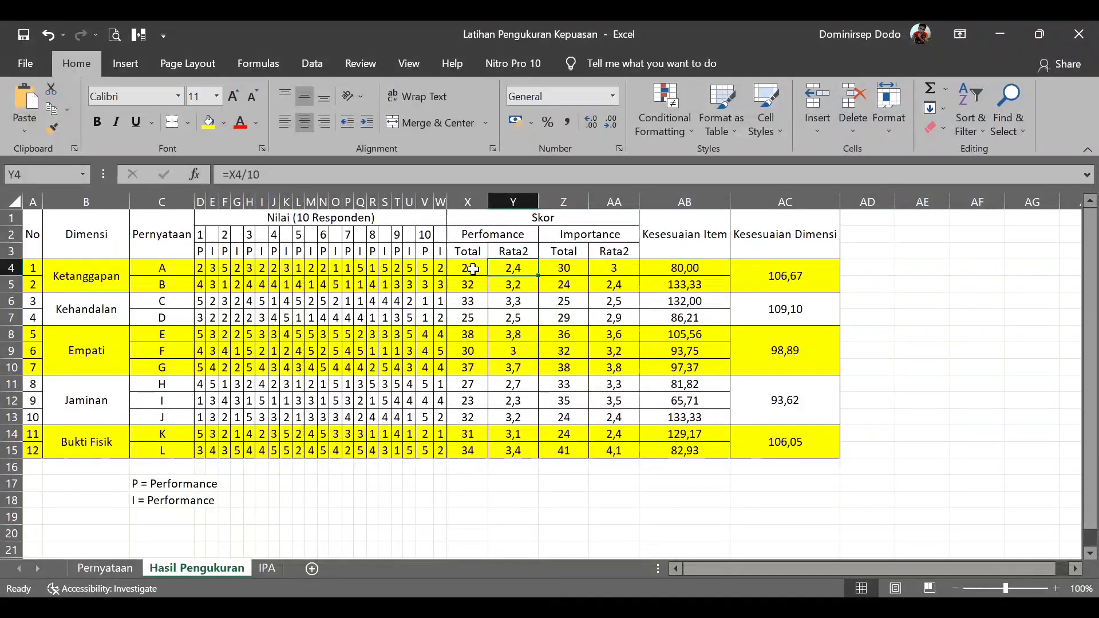
left_click(473, 270)
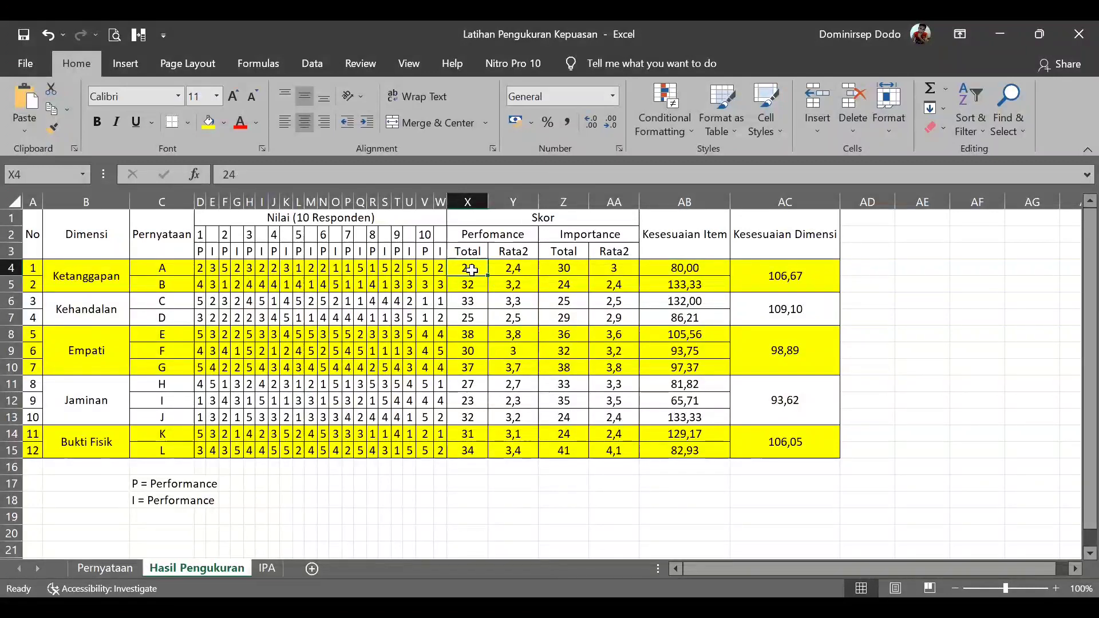
left_click(507, 268)
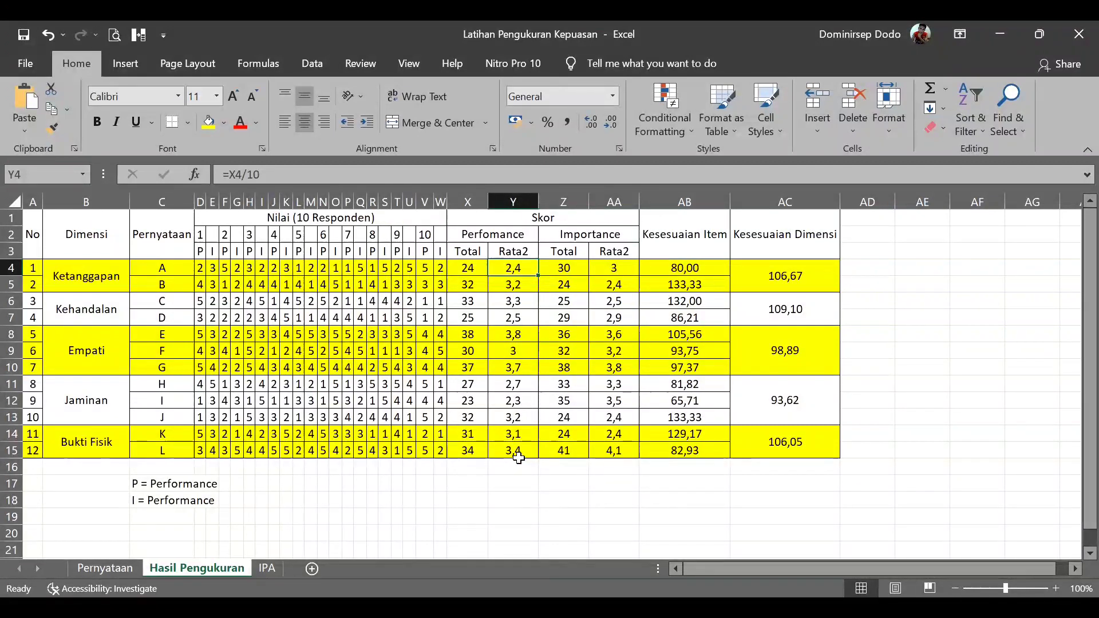
Examine the Importance Total for statement A and the Rata2 formula that uses it.
left_click(563, 268)
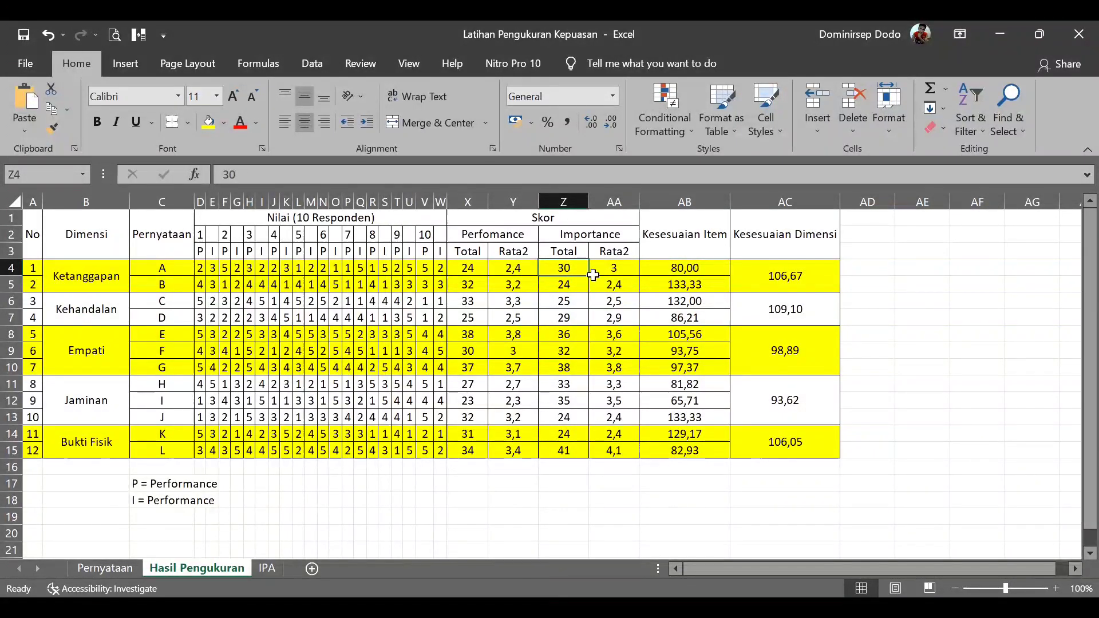
left_click(611, 267)
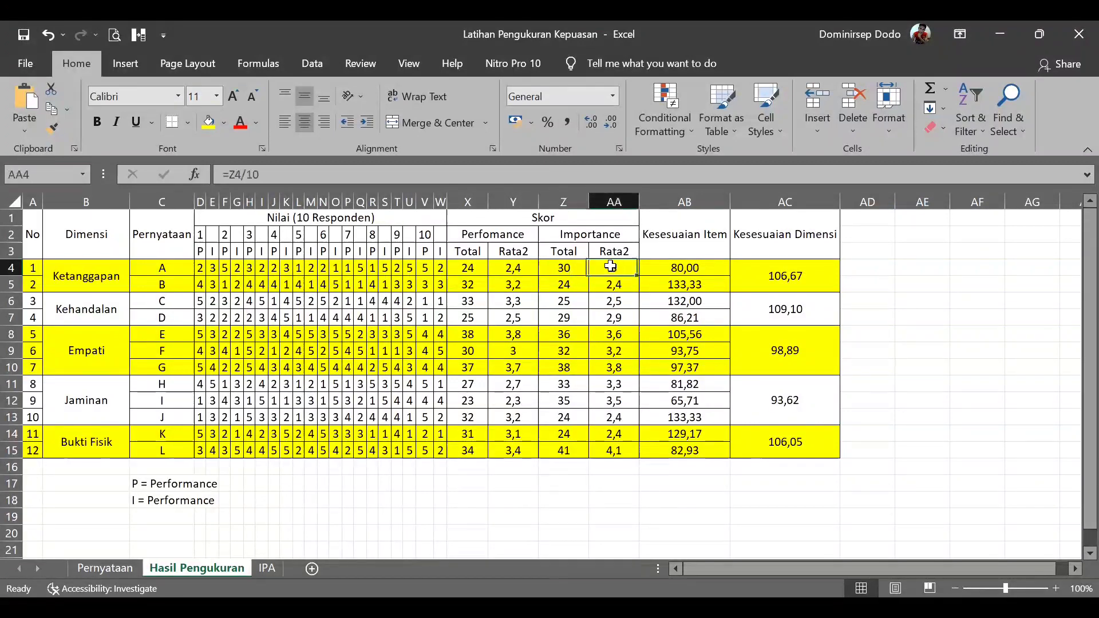
left_click(568, 267)
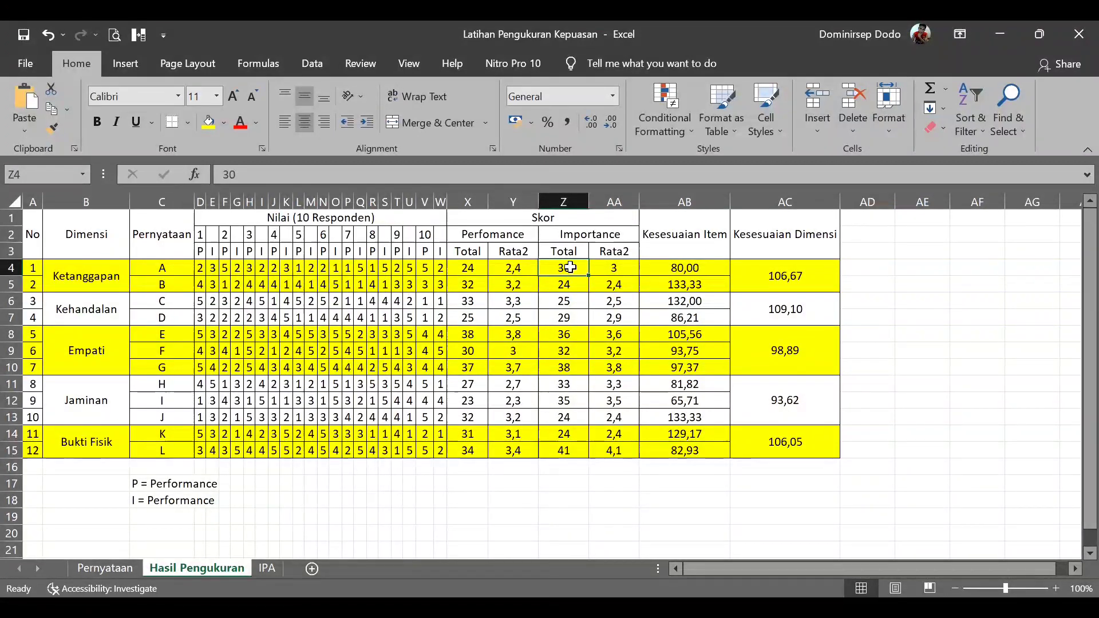
left_click(616, 267)
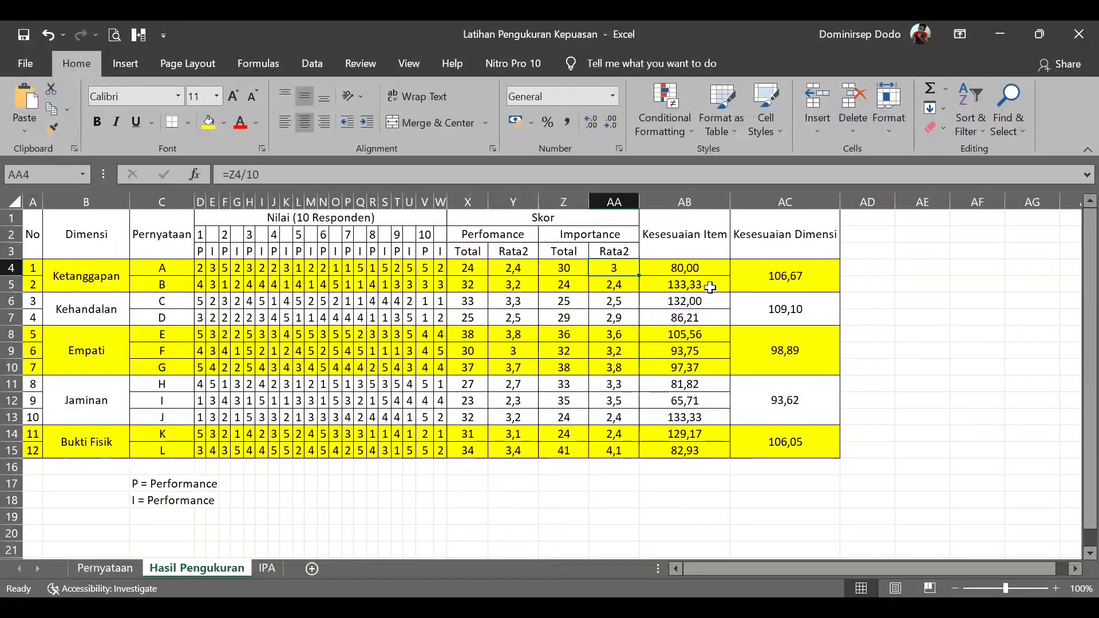
Examine the Kesesuaian Item formula for statement A and trace it to the Performance and Importance totals.
left_click(686, 266)
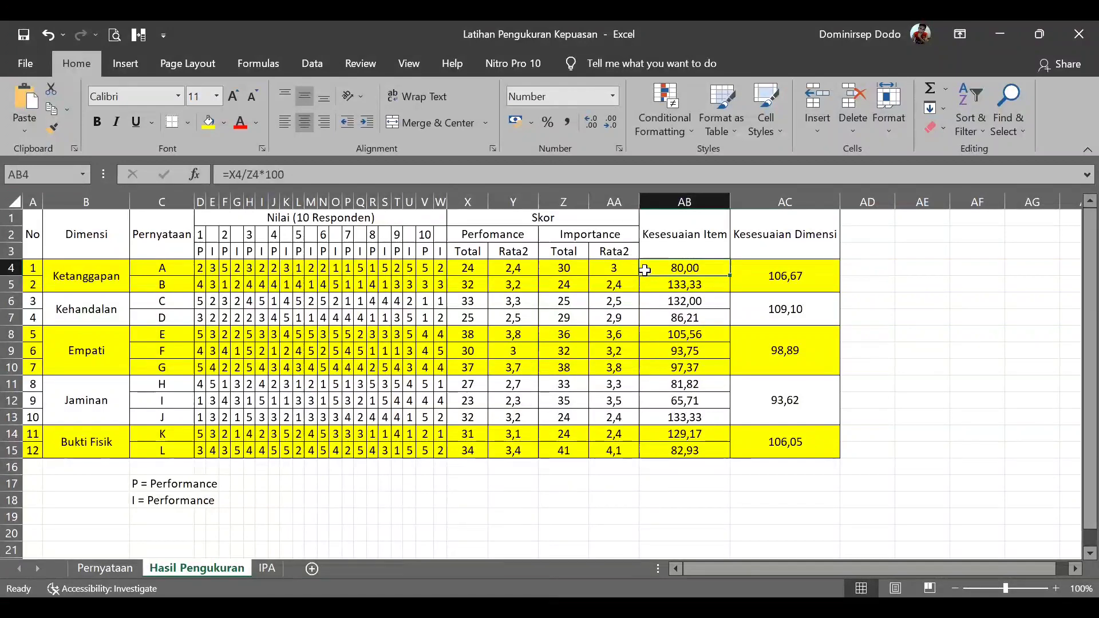
left_click(466, 269)
left_click(566, 269)
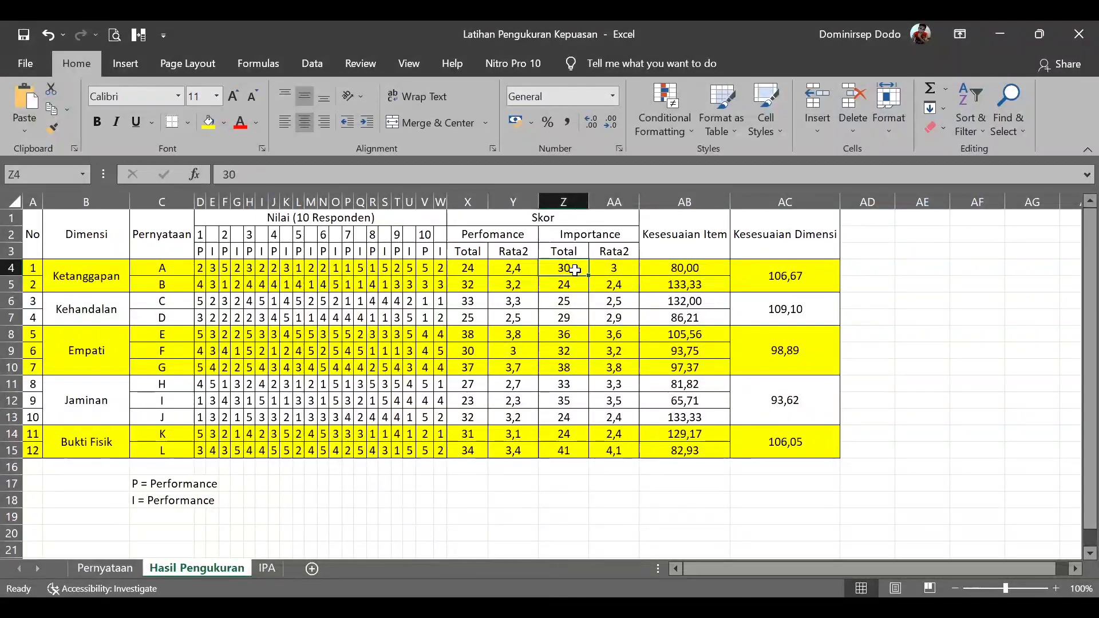
left_click(687, 266)
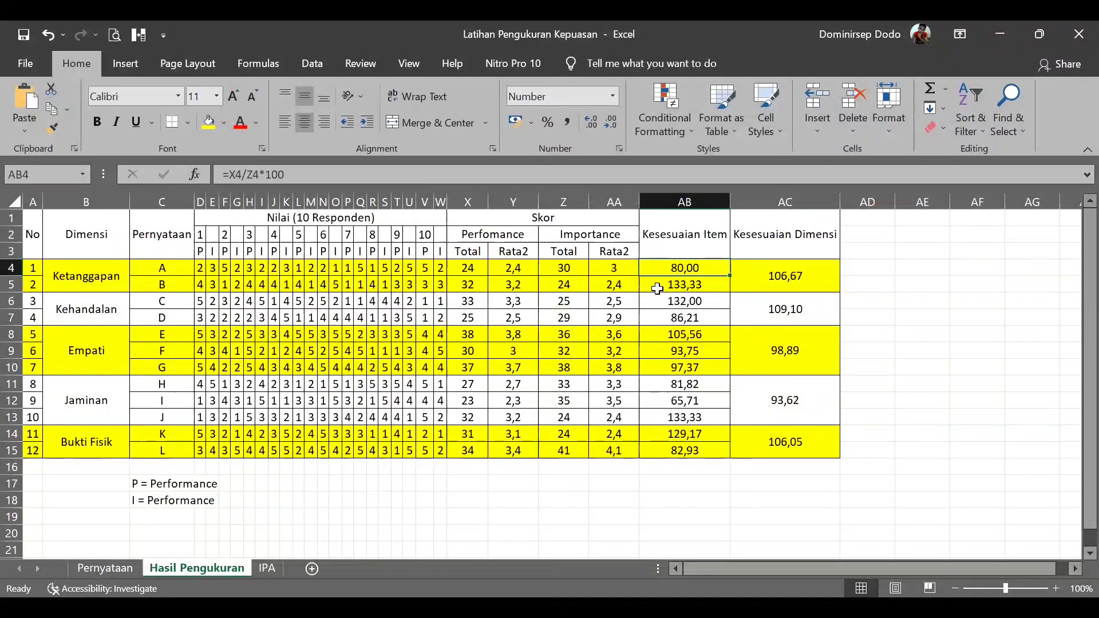
left_click(471, 270)
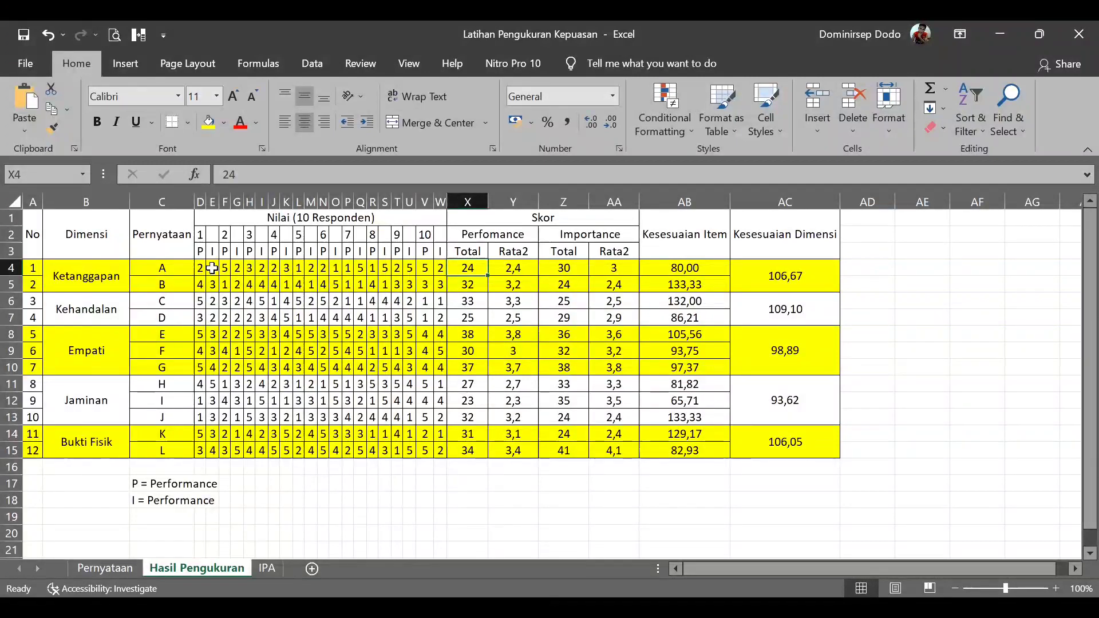
left_click(569, 268)
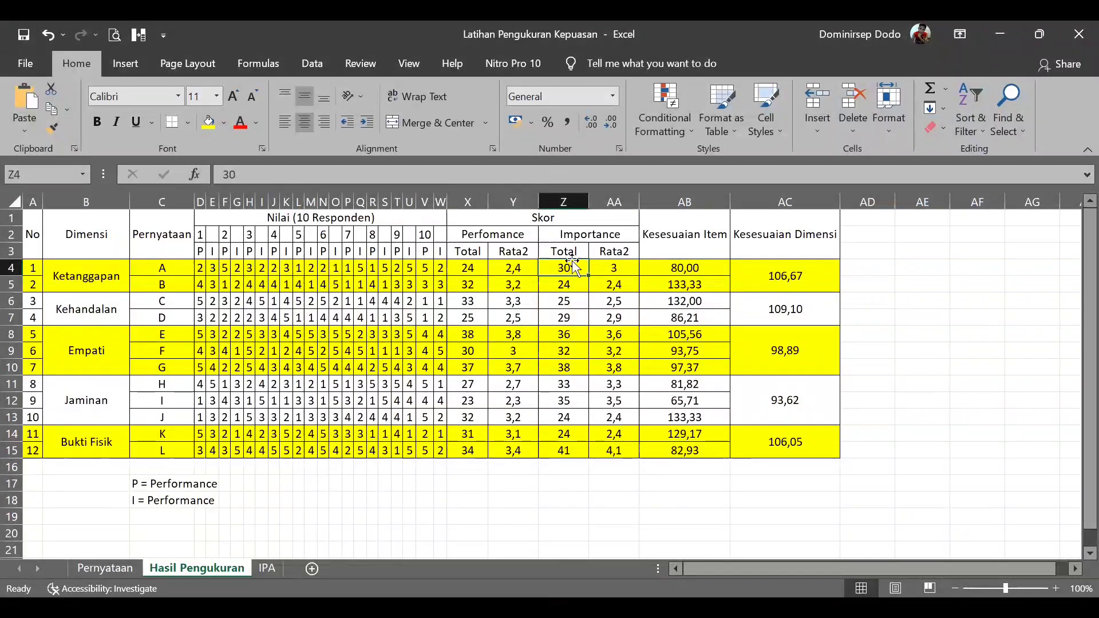
left_click(703, 269)
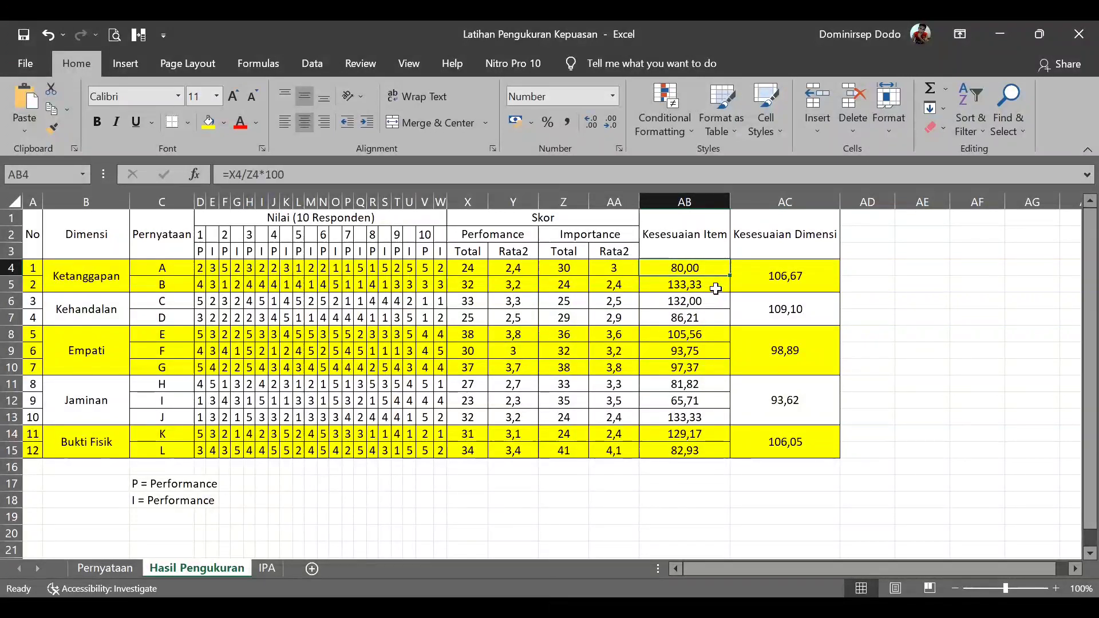
Check the Kesesuaian Item values of the remaining statements, from B down to L.
left_click(716, 289)
left_click(694, 452)
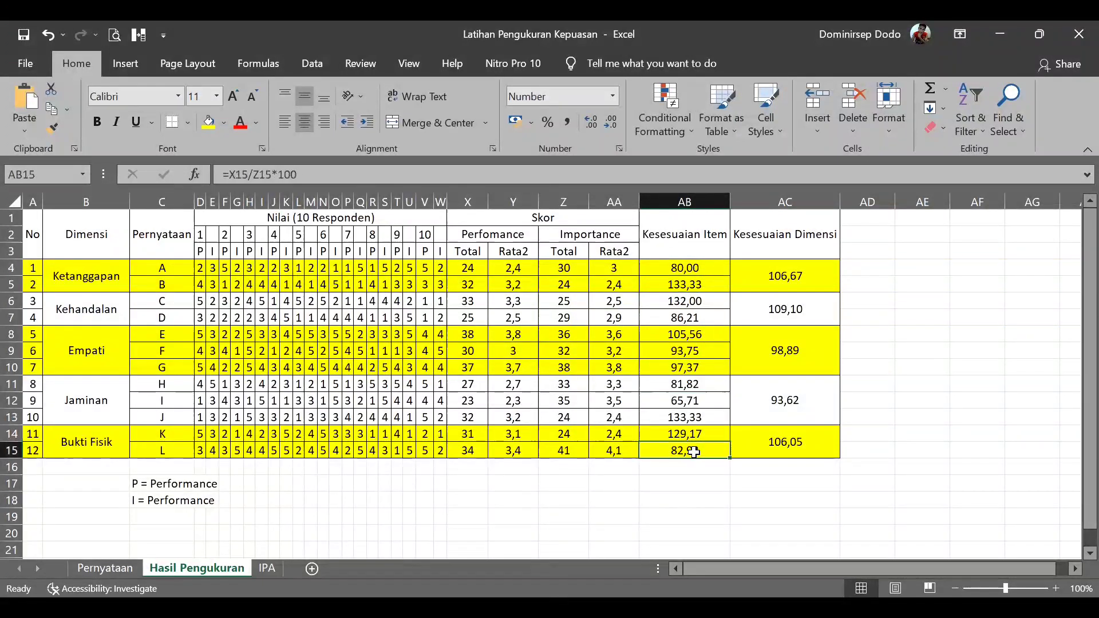
left_click(172, 448)
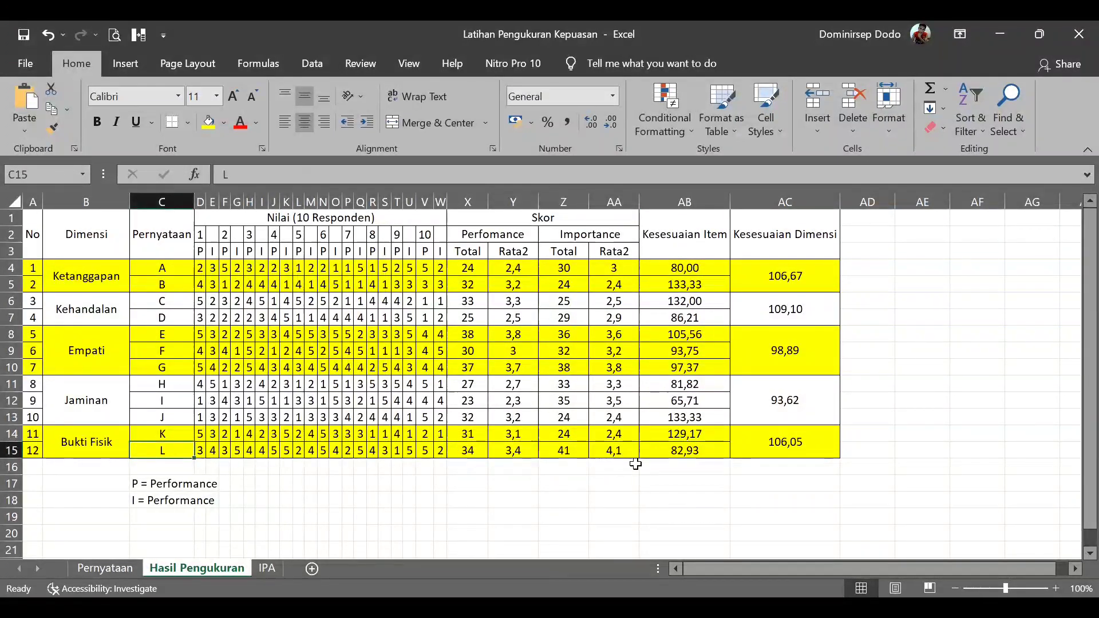
left_click(691, 452)
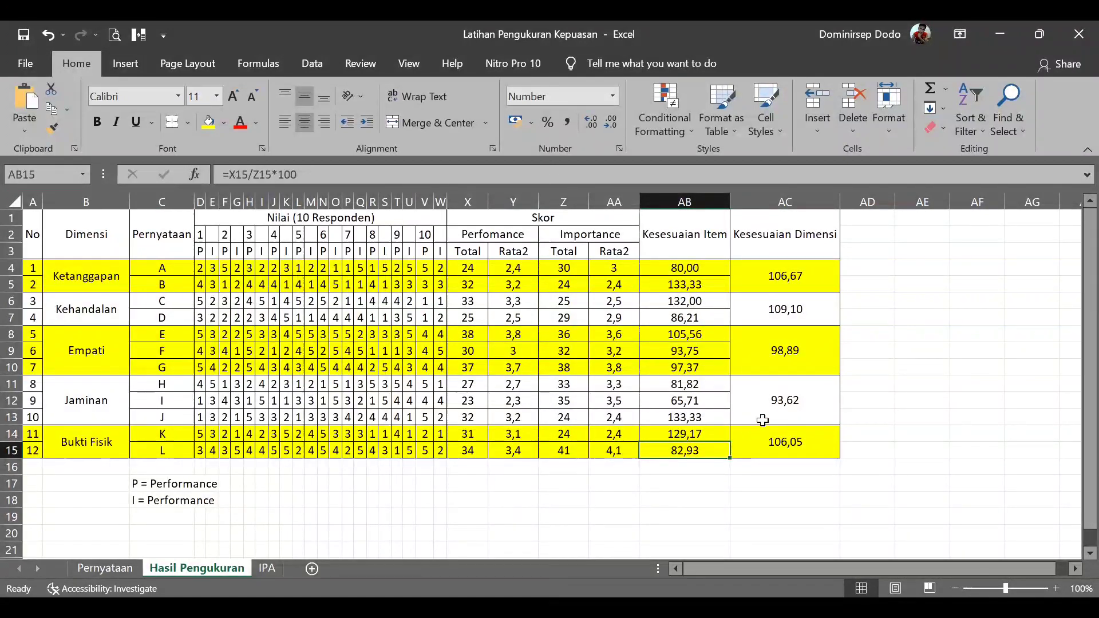
Examine how the Kesesuaian Dimensi value of the Ketanggapan dimension is calculated from its statements.
left_click_drag(791, 257, 794, 266)
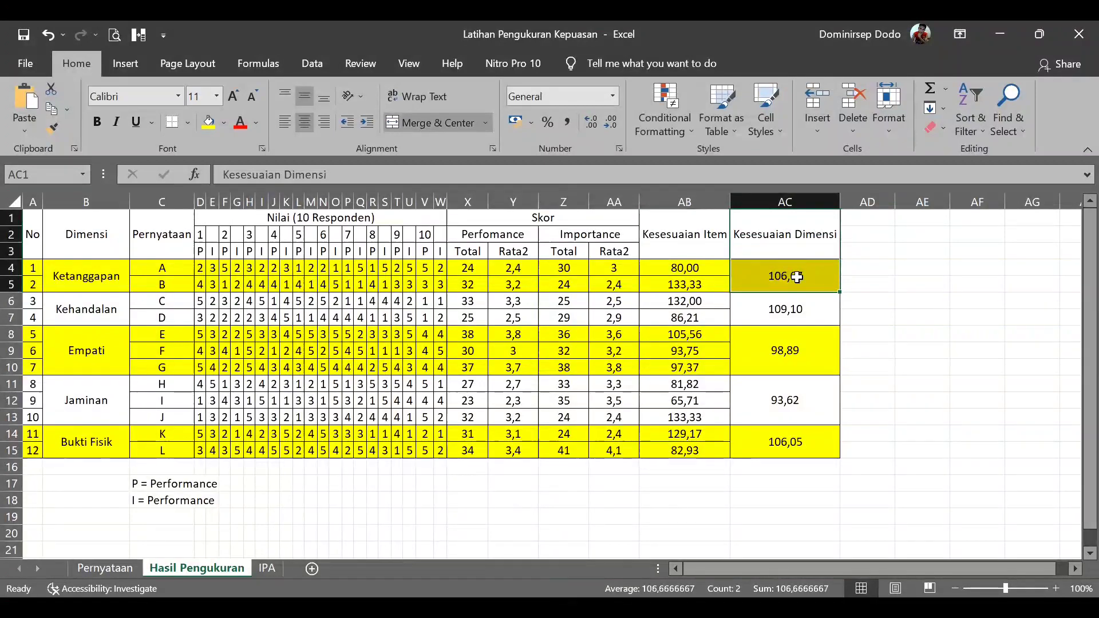
left_click(792, 275)
left_click(791, 234)
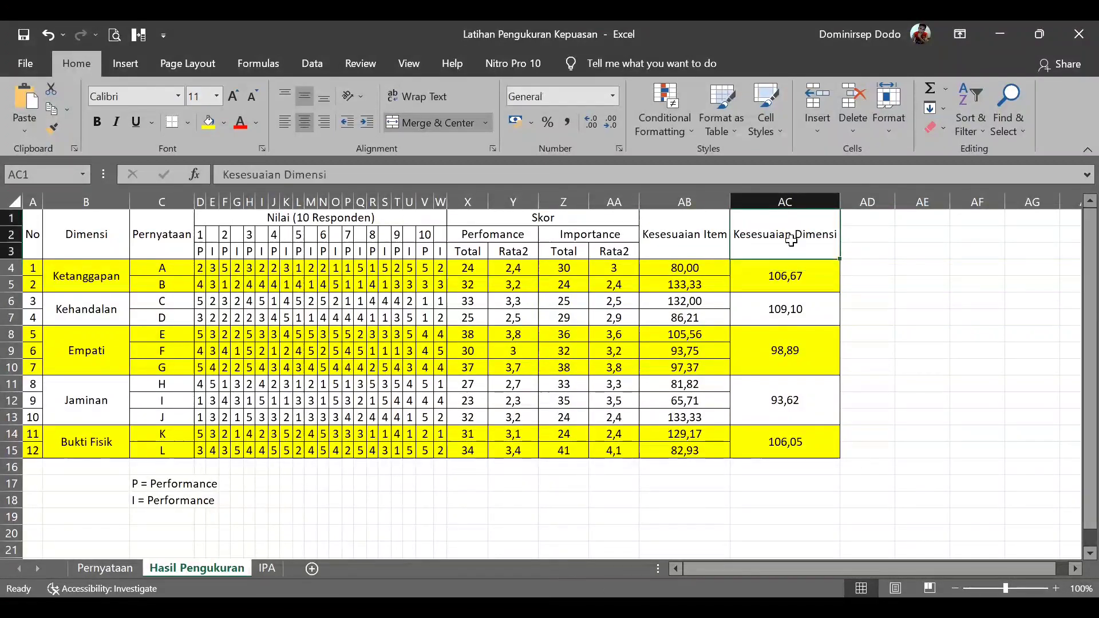
left_click(784, 281)
left_click(106, 278)
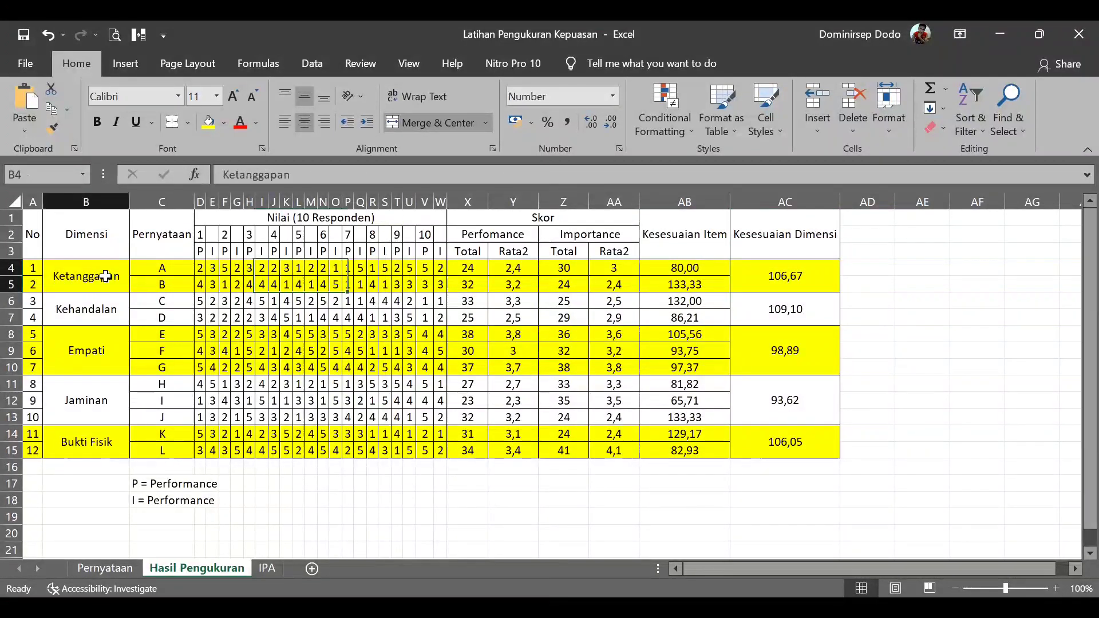
left_click(785, 276)
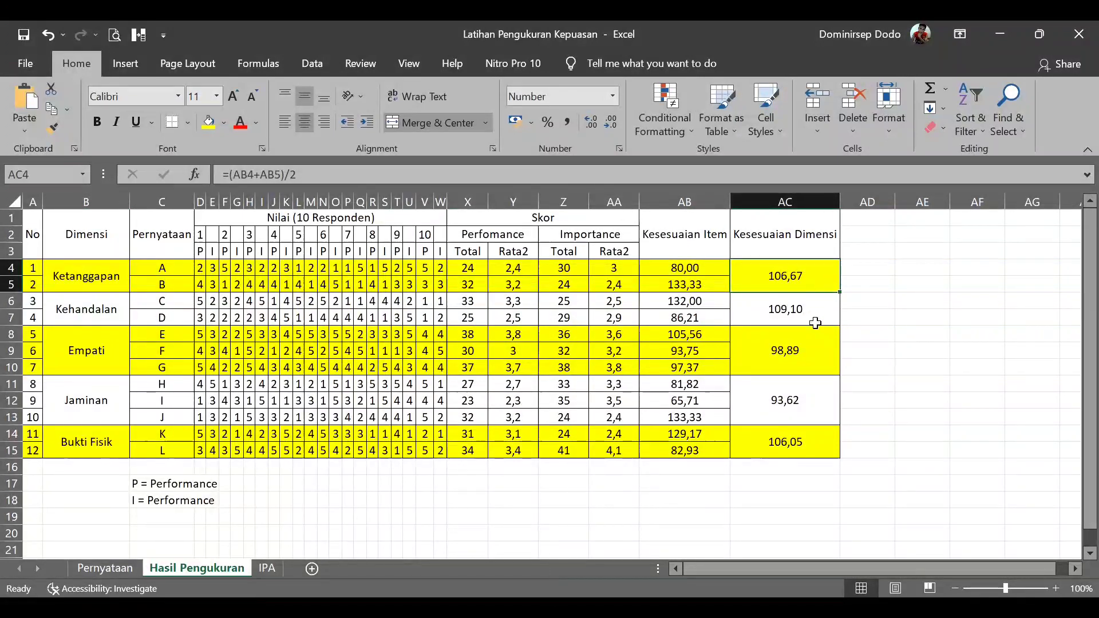
Check the Kesesuaian Dimensi formulas of Kehandalan, Empati, Jaminan and Bukti Fisik.
left_click(800, 309)
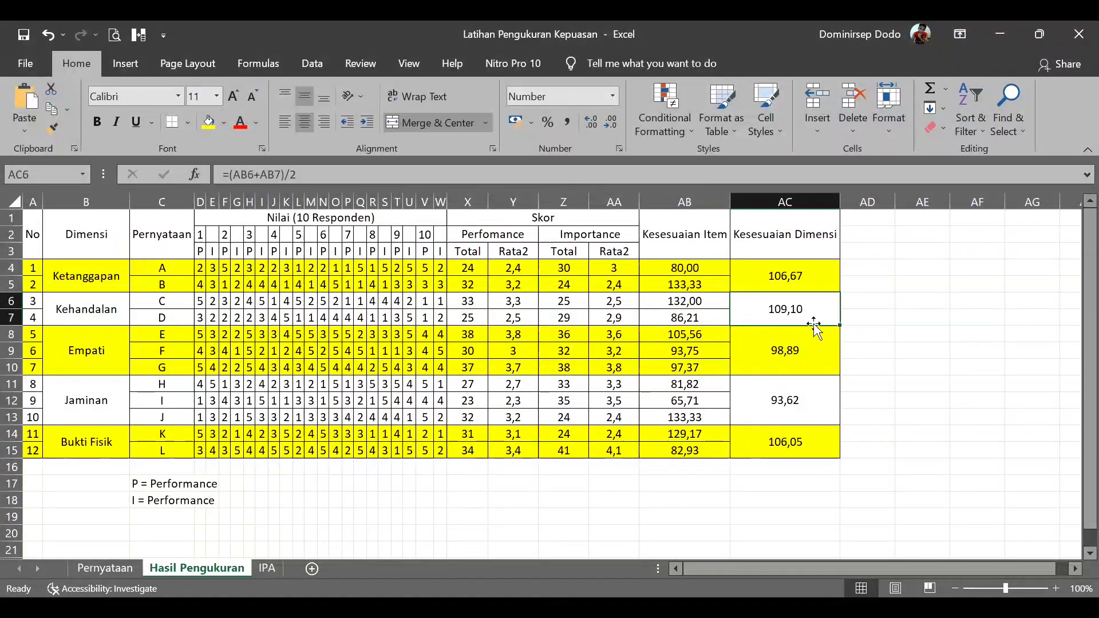
left_click(801, 365)
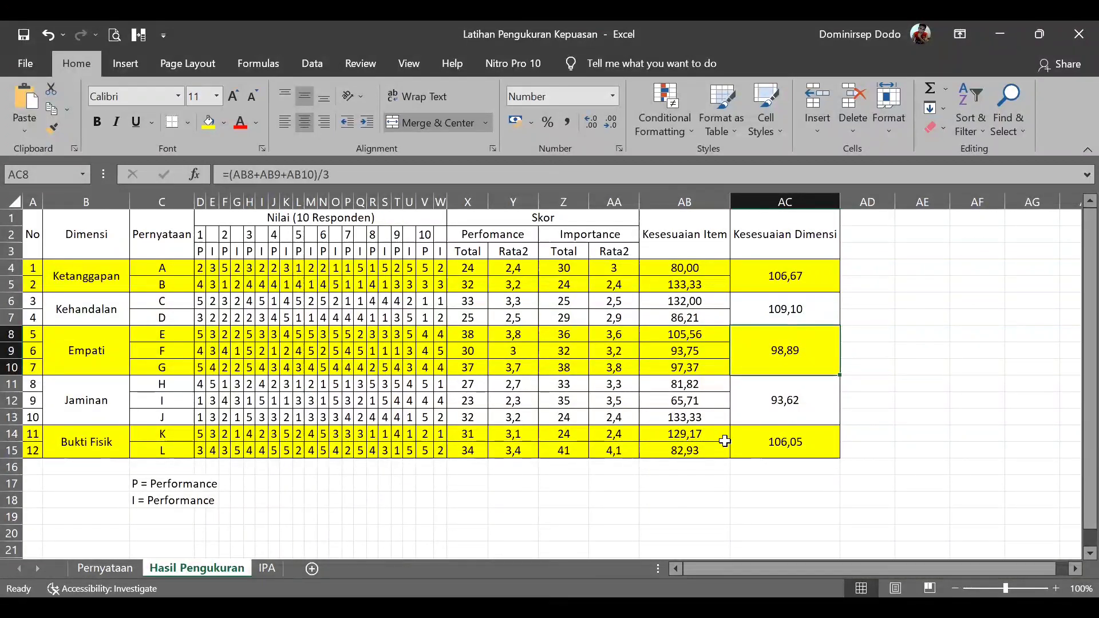
left_click(800, 411)
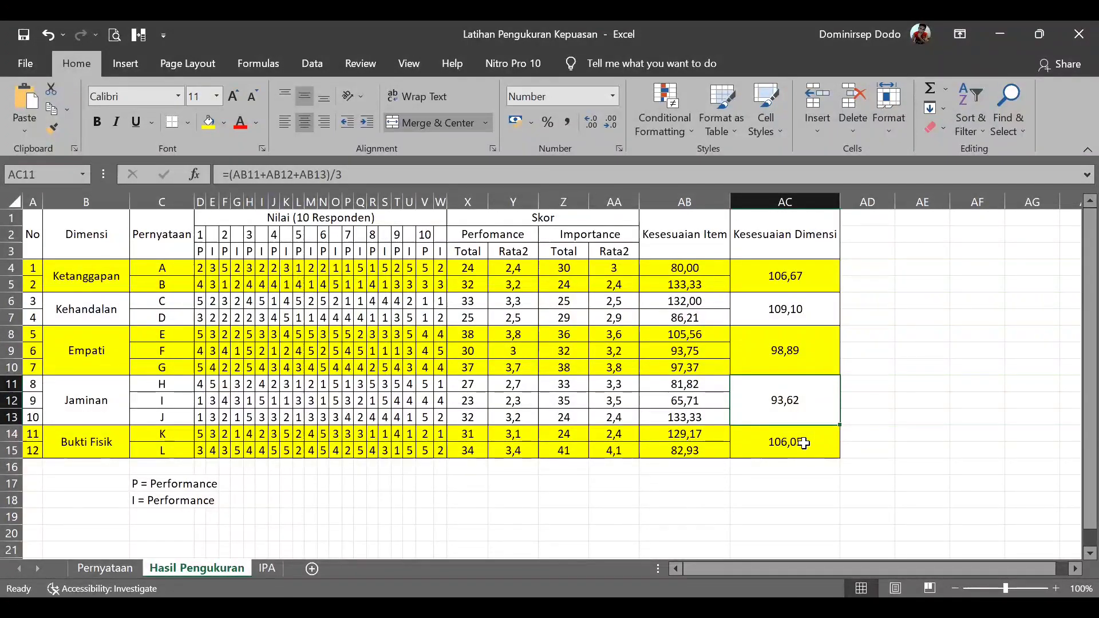
left_click(804, 445)
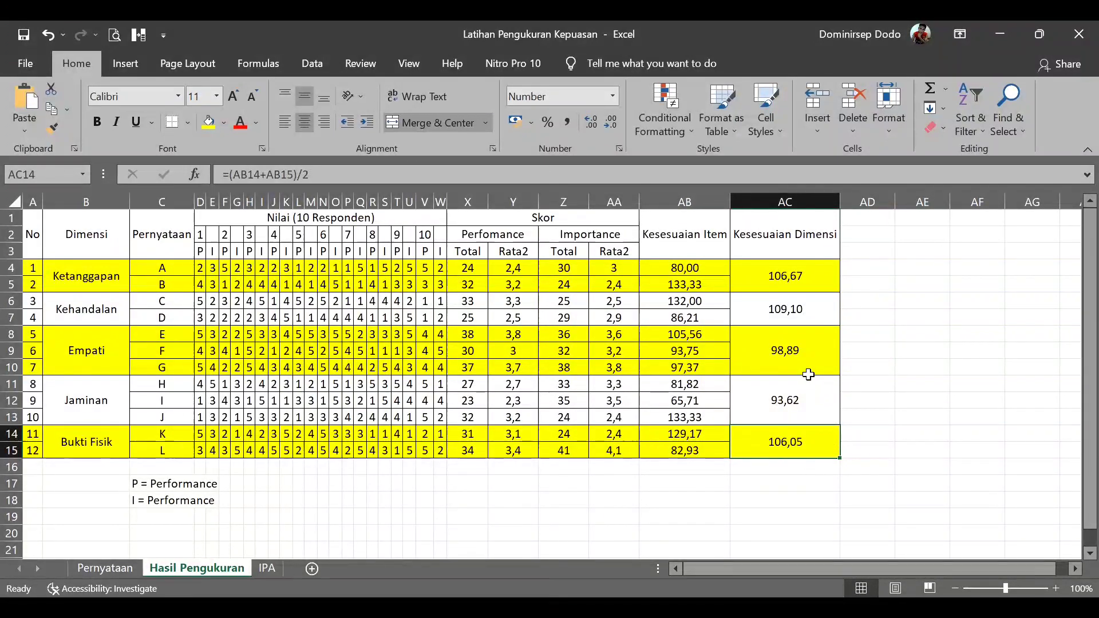
left_click(803, 406)
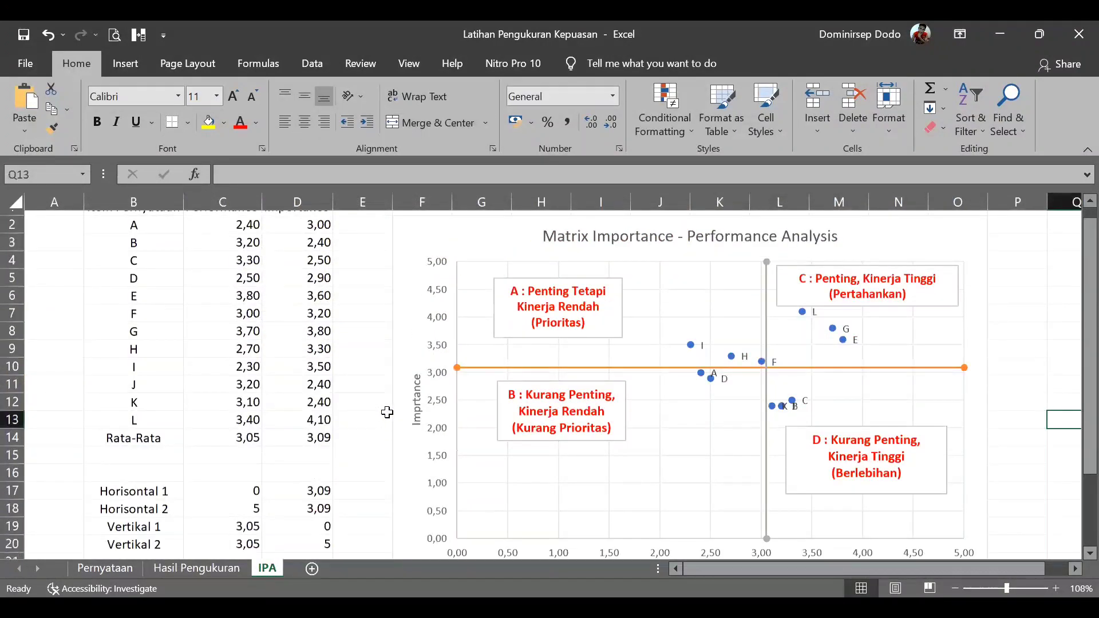
Review the matrix on the IPA sheet and its list of statement items from A to L.
scroll(385, 412, "down", 2)
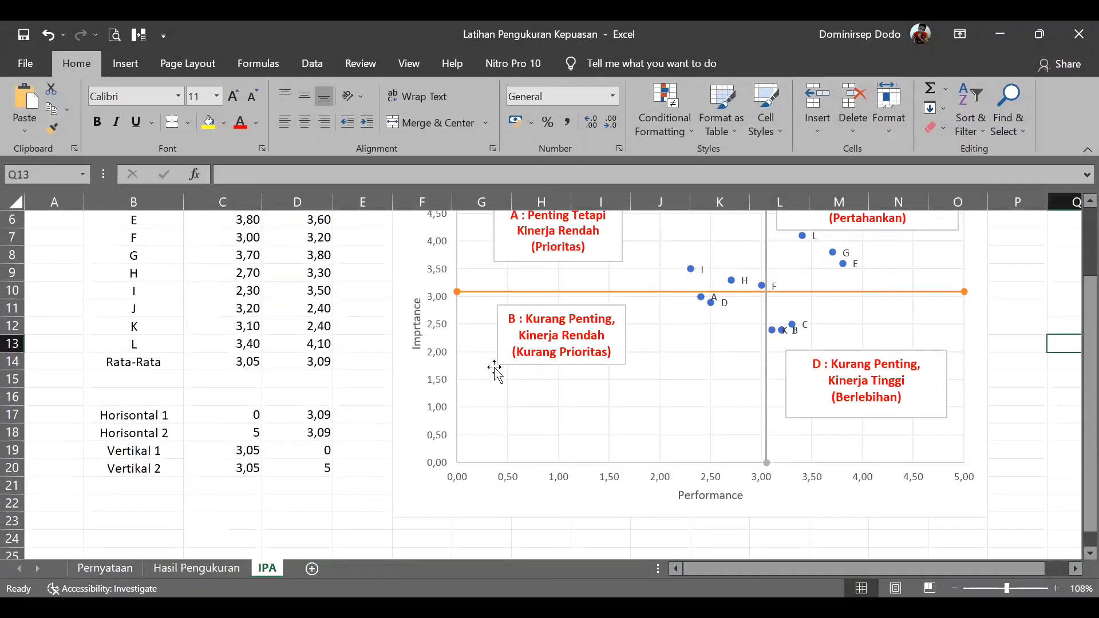
scroll(495, 370, "up", 2)
left_click(147, 238)
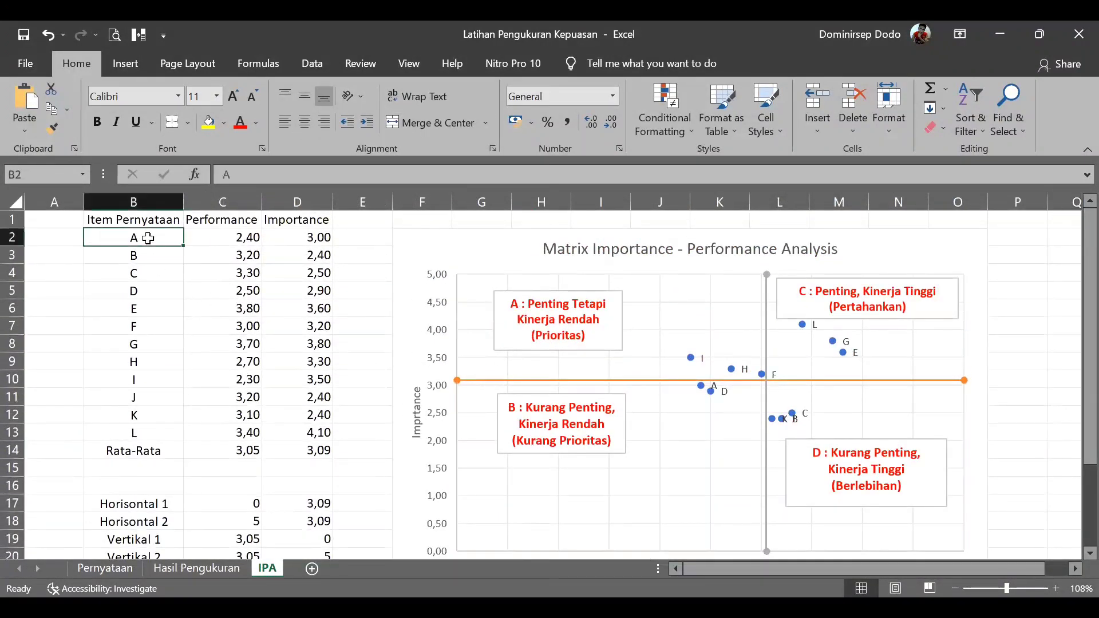
left_click_drag(147, 239, 137, 432)
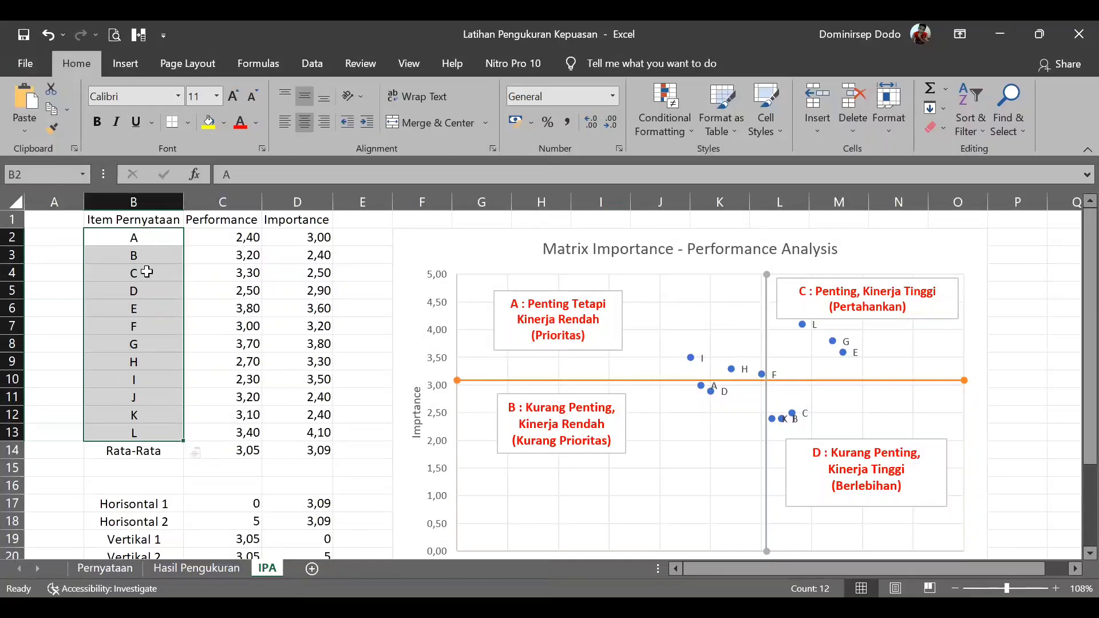
Look up the wording of the statements from A to L on the Pernyataan sheet.
left_click(122, 570)
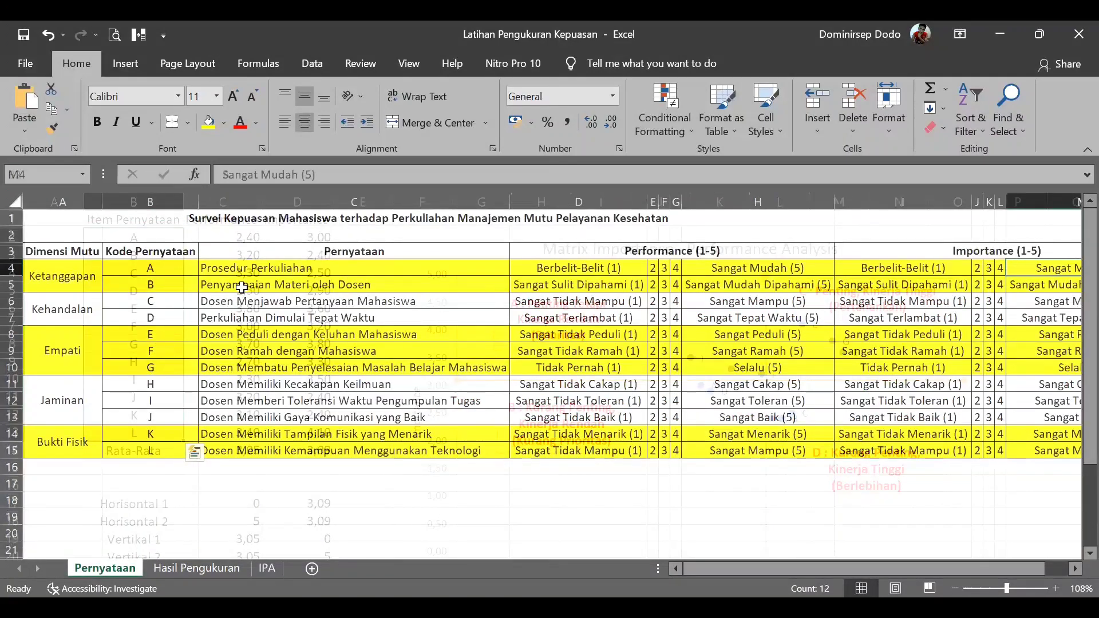
left_click(249, 267)
left_click(262, 284)
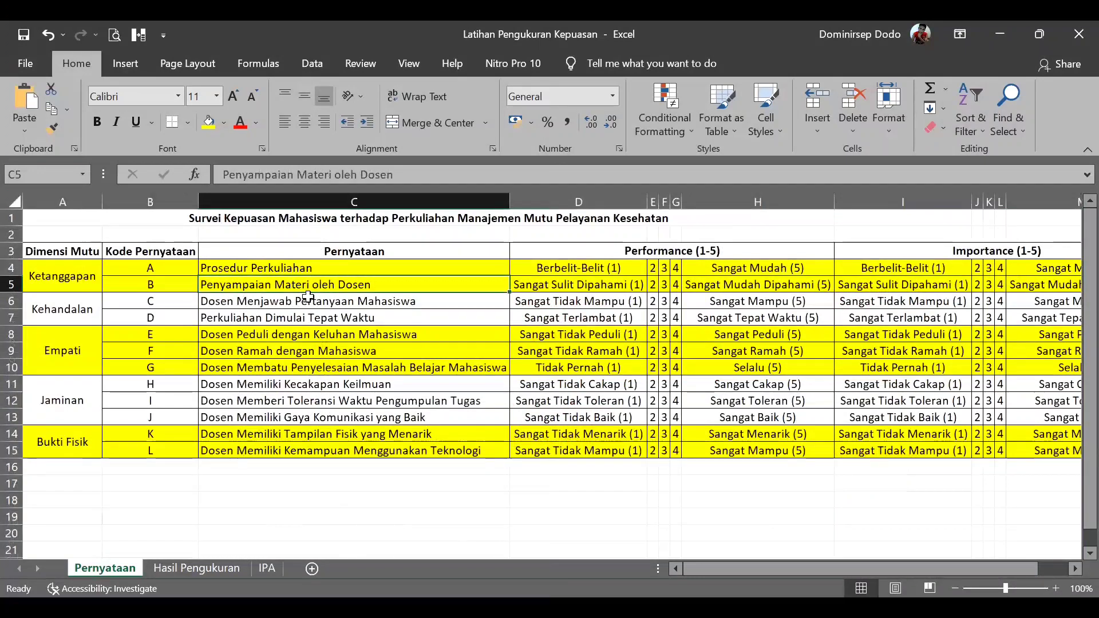
left_click(282, 452)
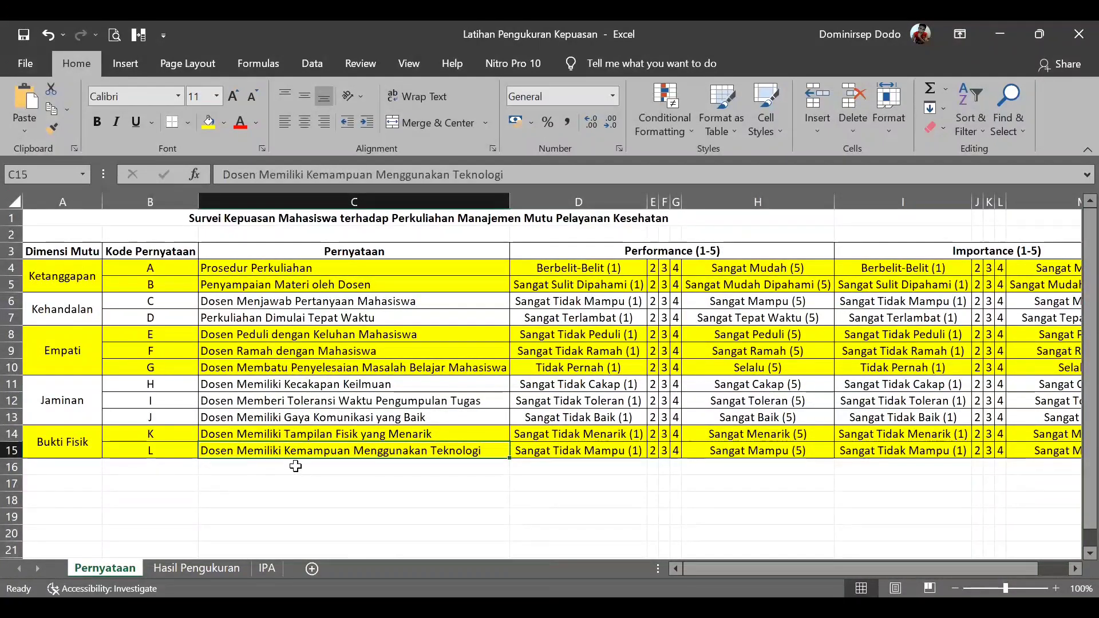
Return to the IPA sheet and check the source of statement A's Performance value beside the matrix.
left_click(268, 568)
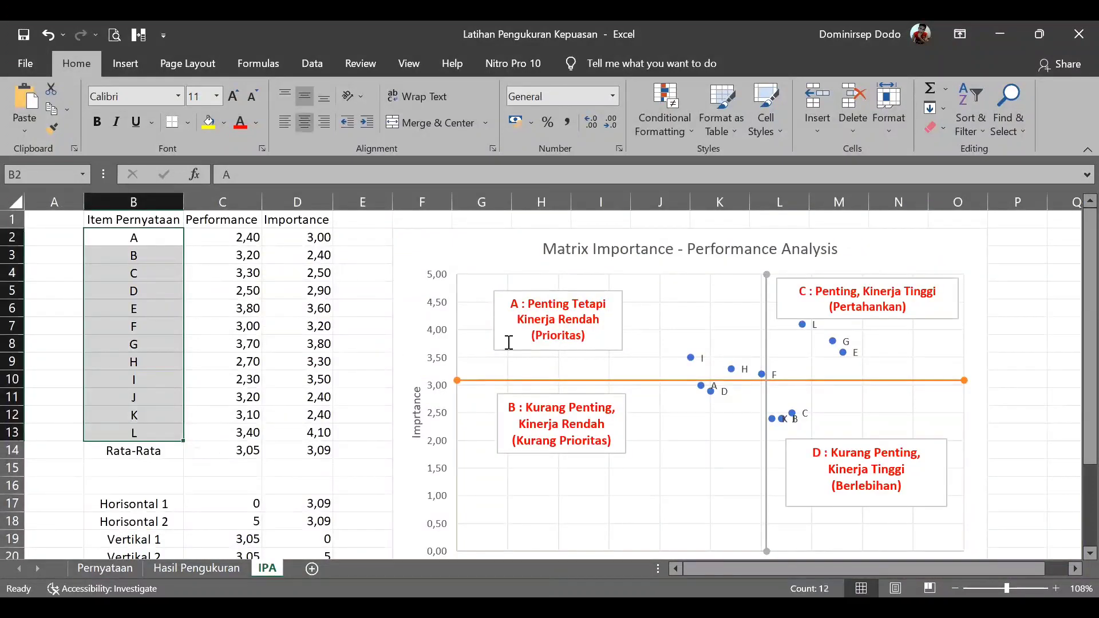
left_click(225, 235)
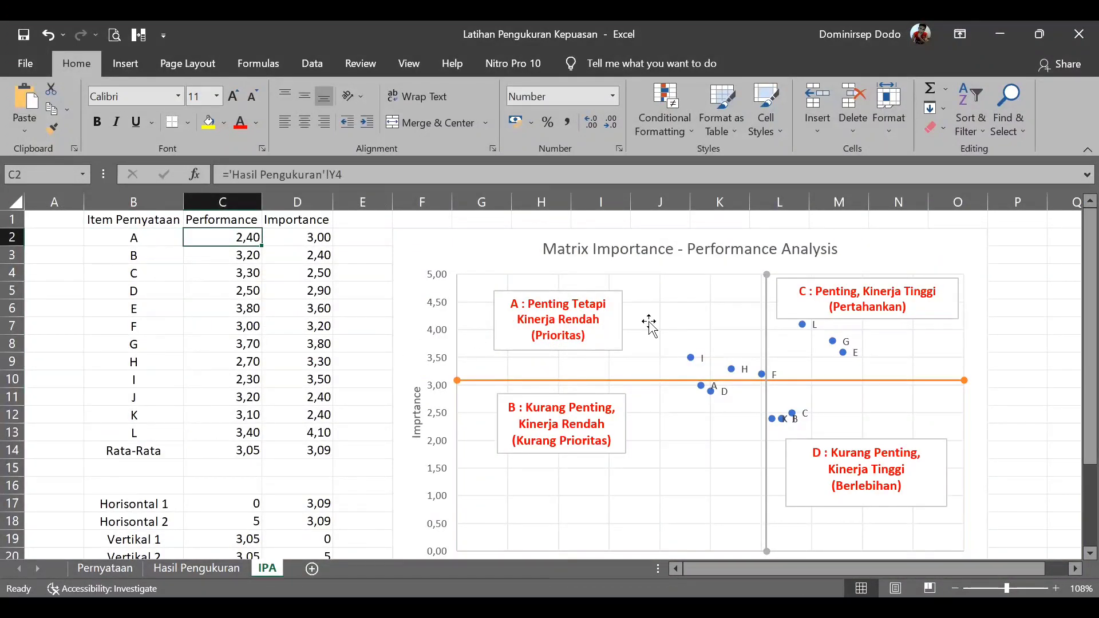
scroll(676, 329, "down", 2)
scroll(682, 332, "up", 2)
Go through the matrix's quadrant labels from A to D and examine how the statement points lie in them.
left_click(549, 311)
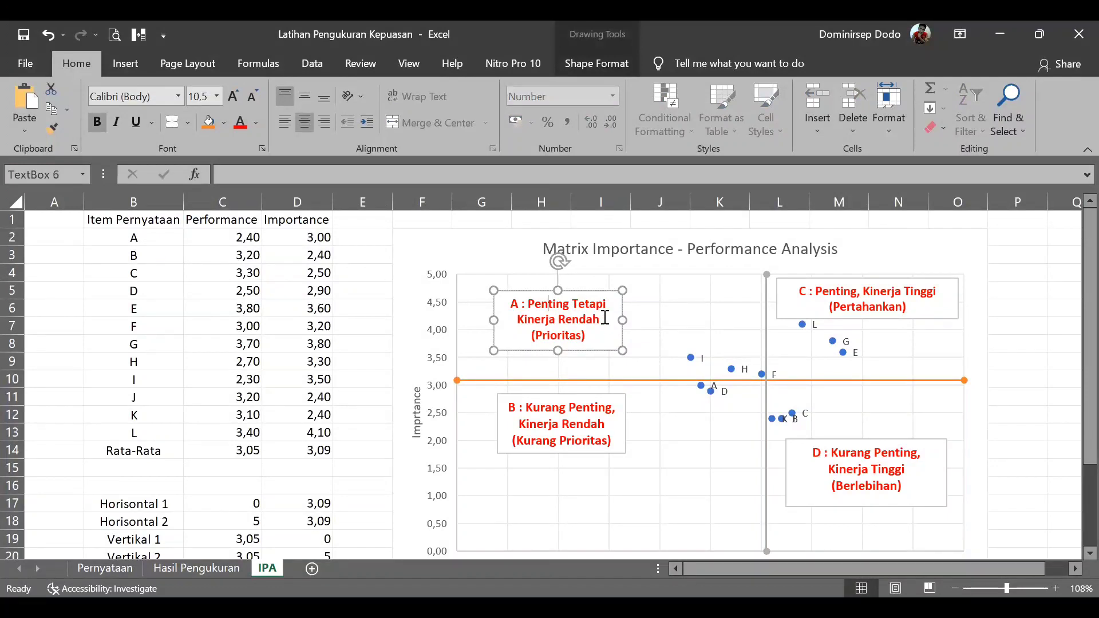
left_click(565, 427)
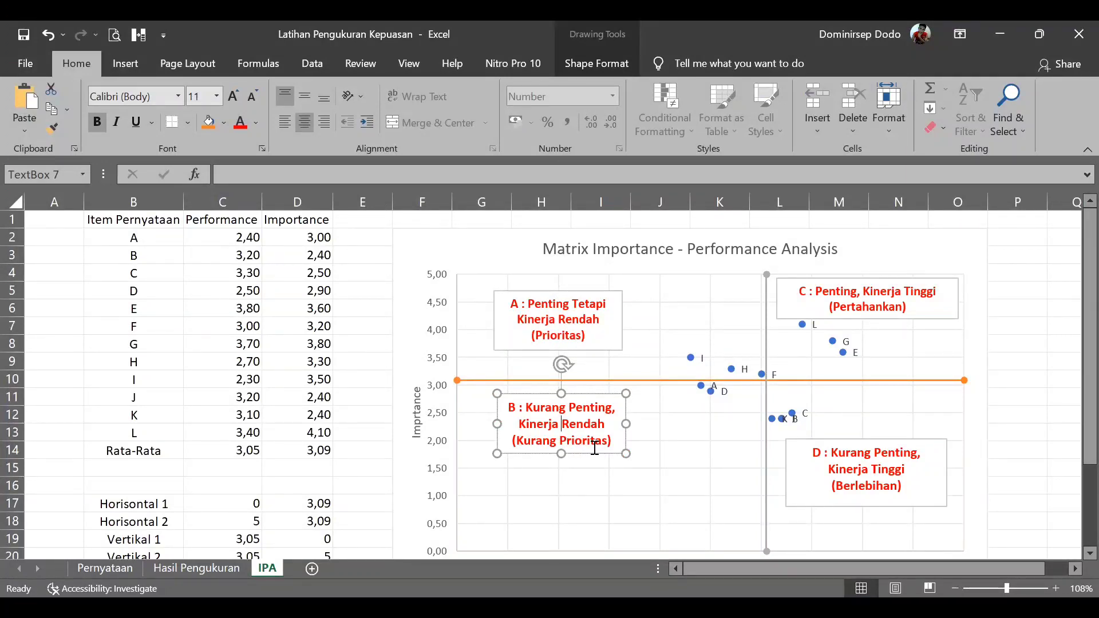
left_click(868, 313)
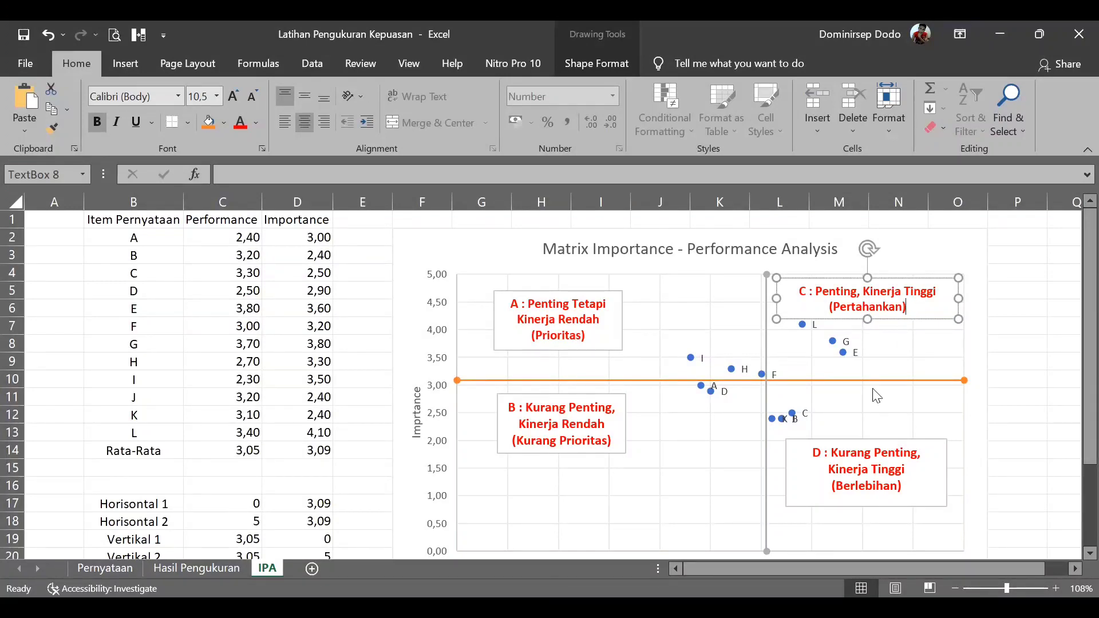
left_click(889, 439)
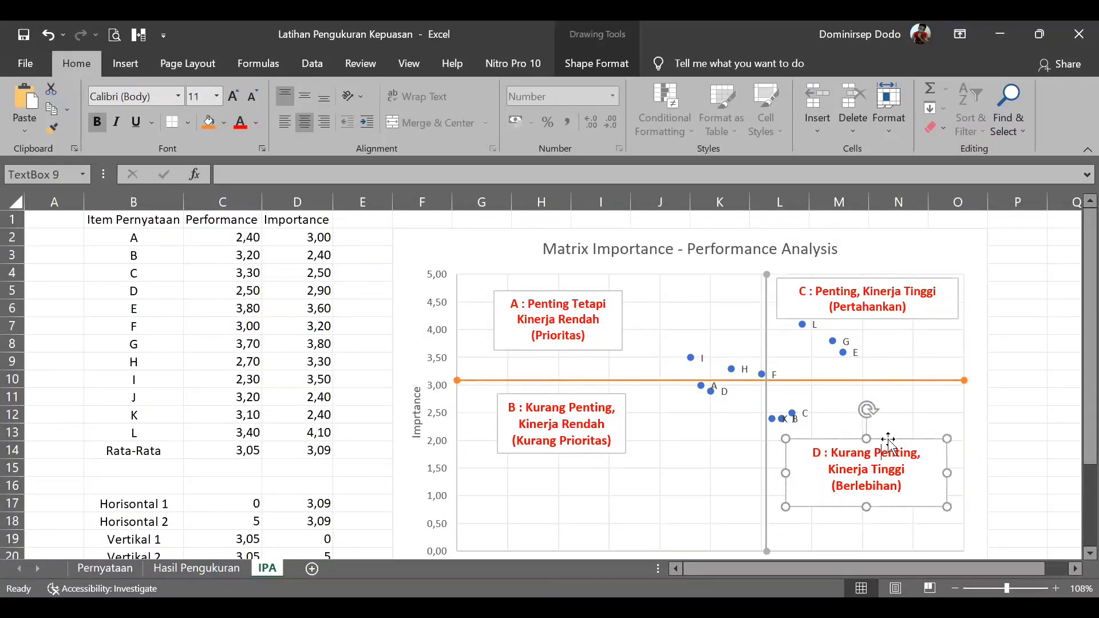
scroll(889, 441, "down", 2)
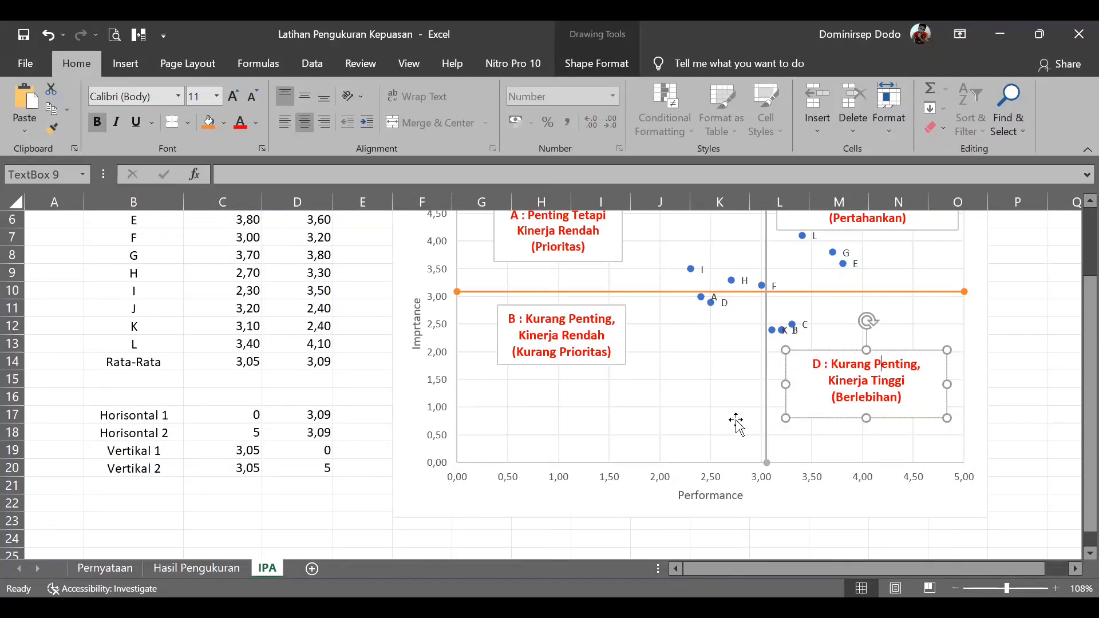
scroll(670, 404, "up", 2)
scroll(681, 363, "down", 1)
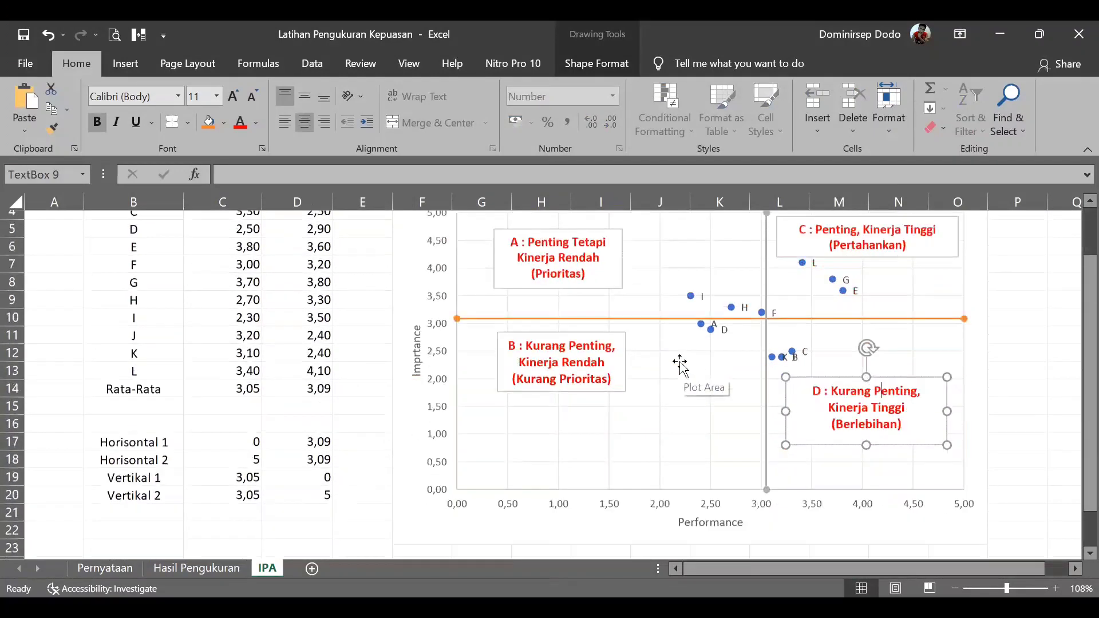
scroll(667, 344, "up", 1)
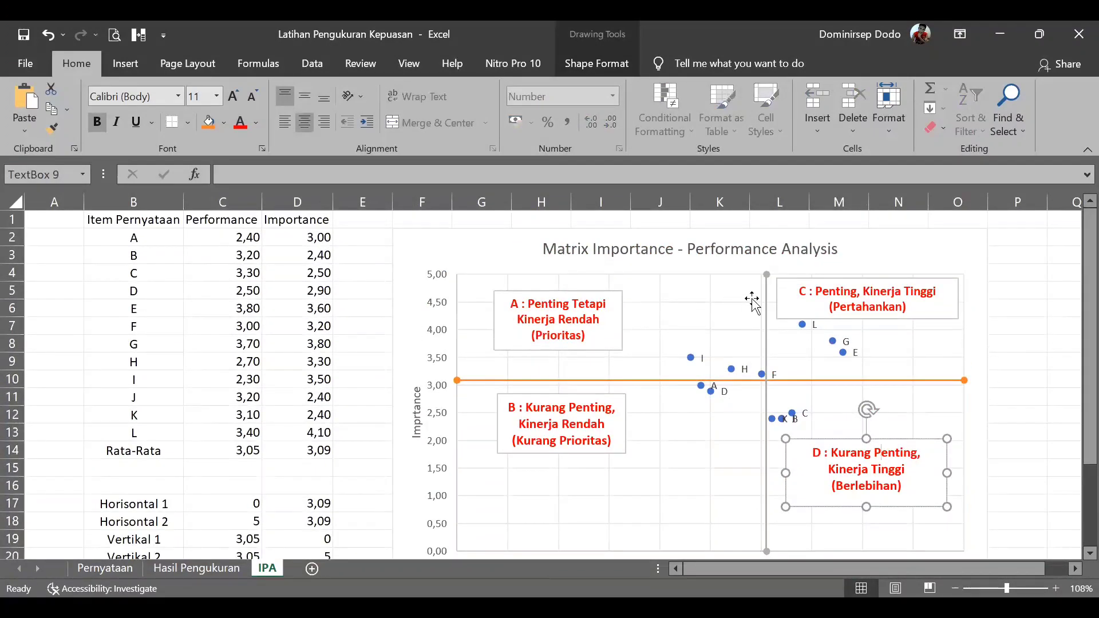
scroll(659, 337, "down", 2)
scroll(289, 361, "up", 2)
Create a copy of the IPA sheet at the end of the workbook.
right_click(265, 567)
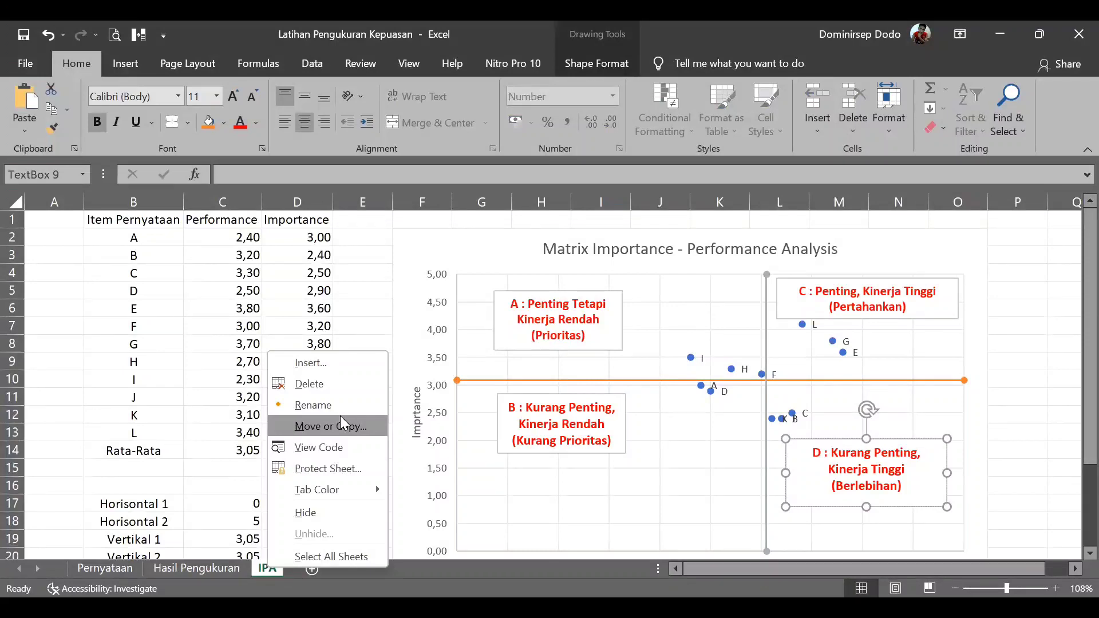
left_click(340, 423)
left_click(265, 451)
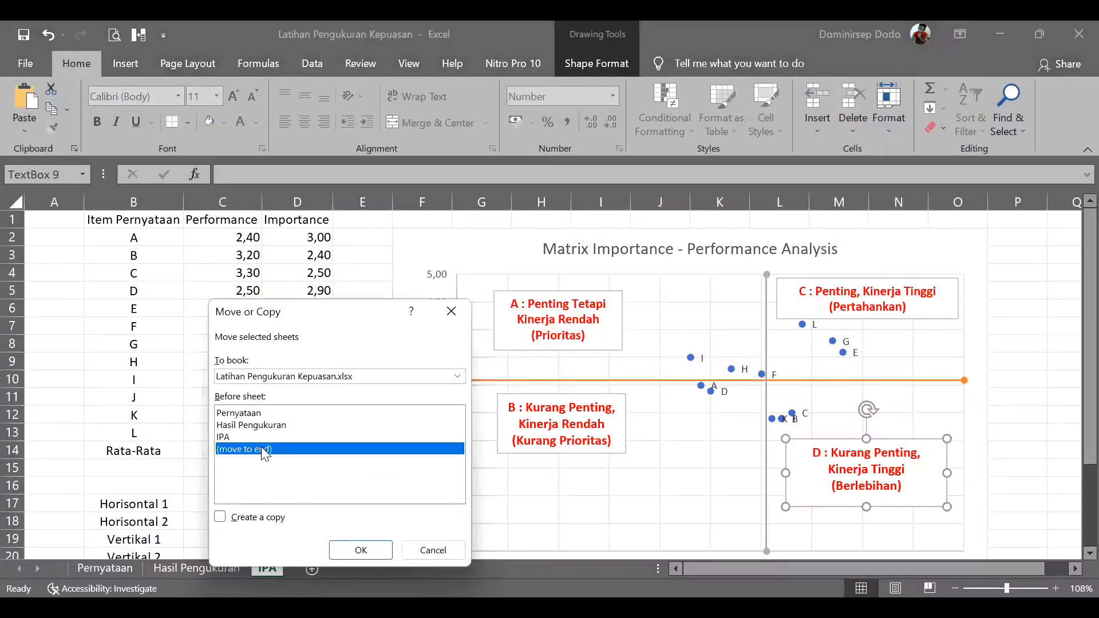
left_click(252, 518)
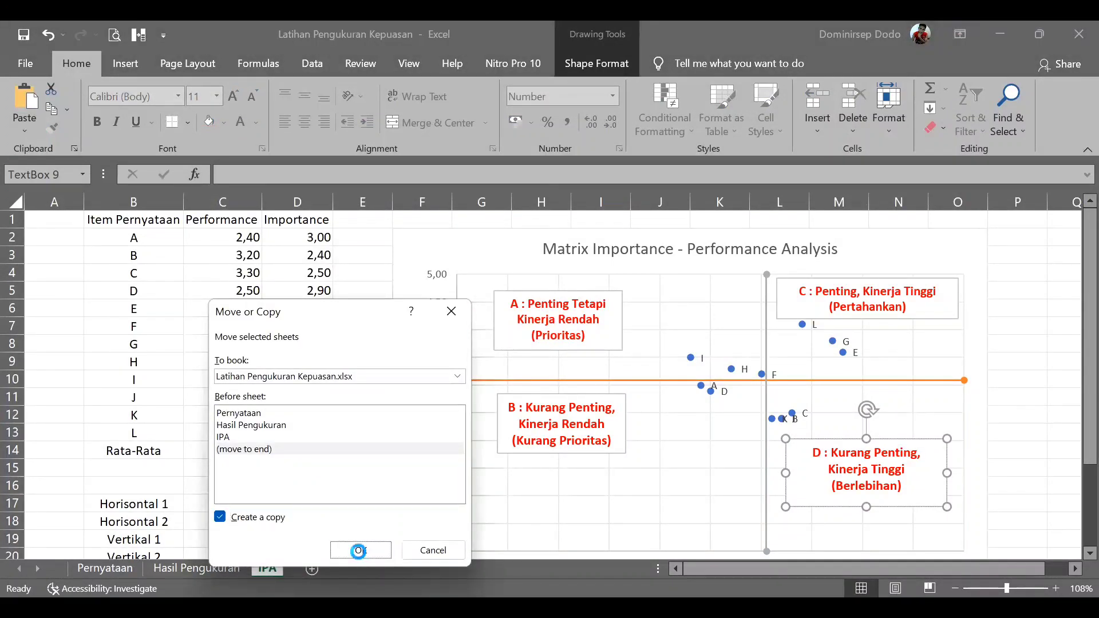
left_click(369, 556)
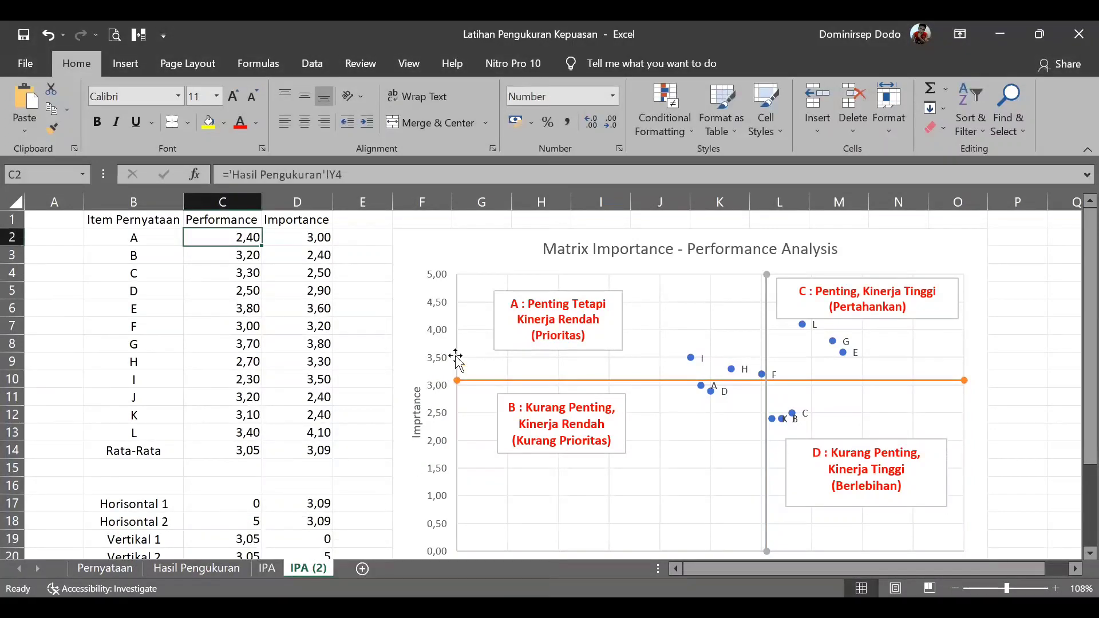
Delete the matrix chart and the four quadrant text boxes from the copied IPA sheet.
left_click(484, 237)
key("Delete")
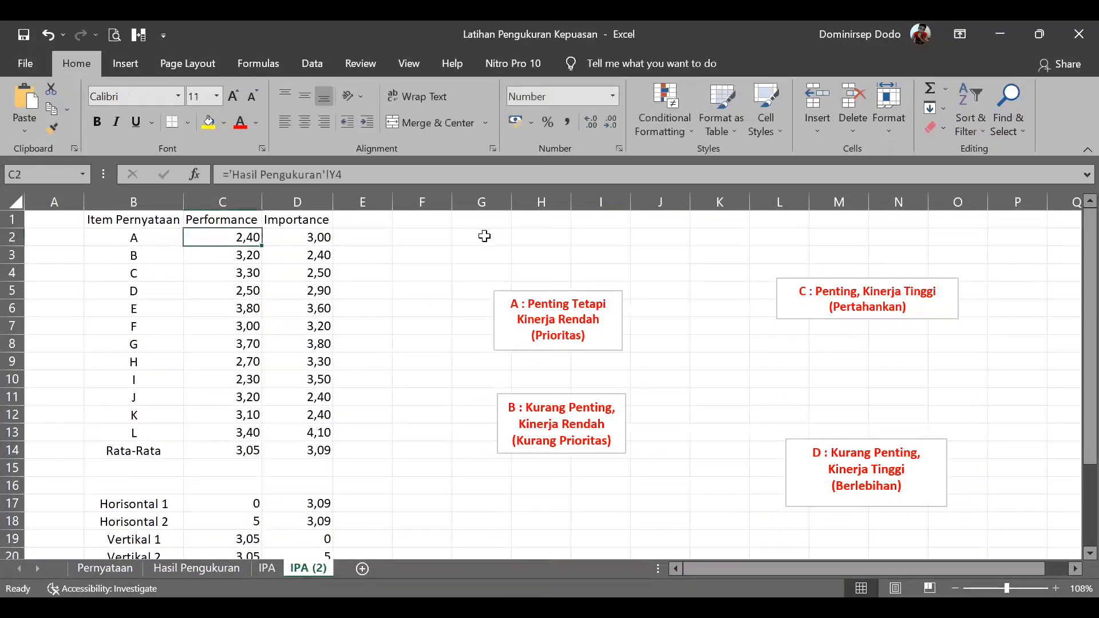
left_click(546, 296)
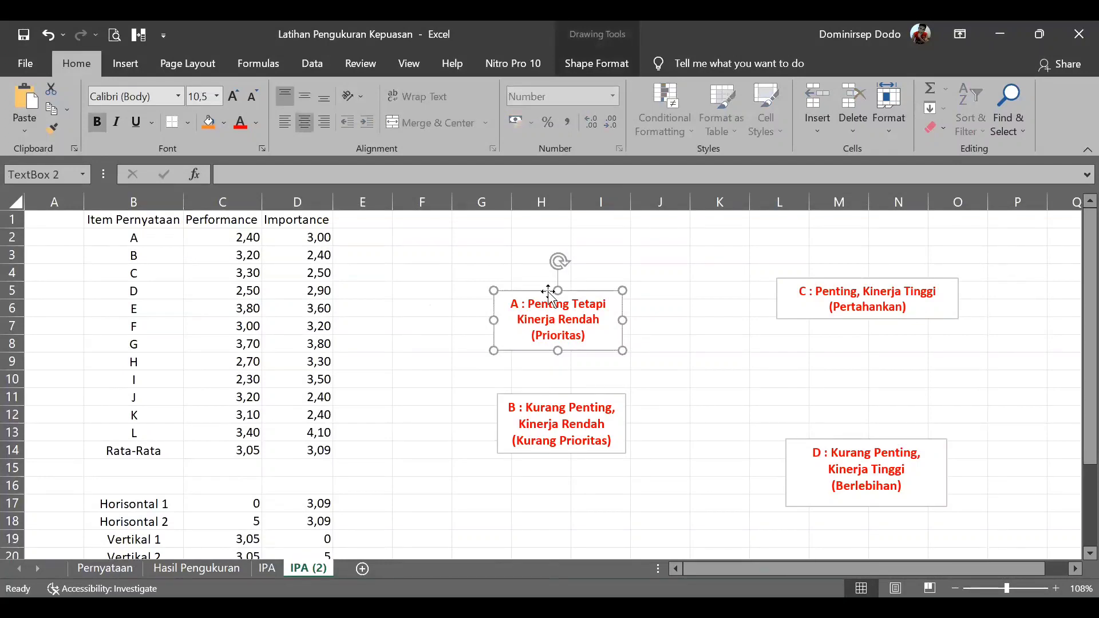
key("Delete")
left_click(880, 307)
key("Delete")
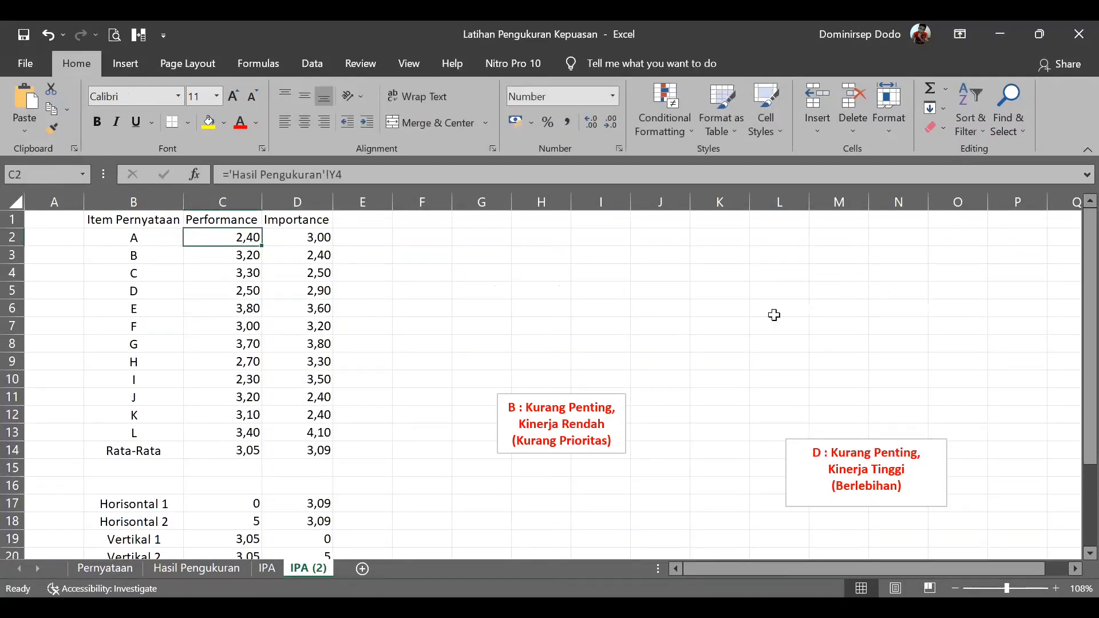
left_click(588, 395)
key("Delete")
left_click(825, 442)
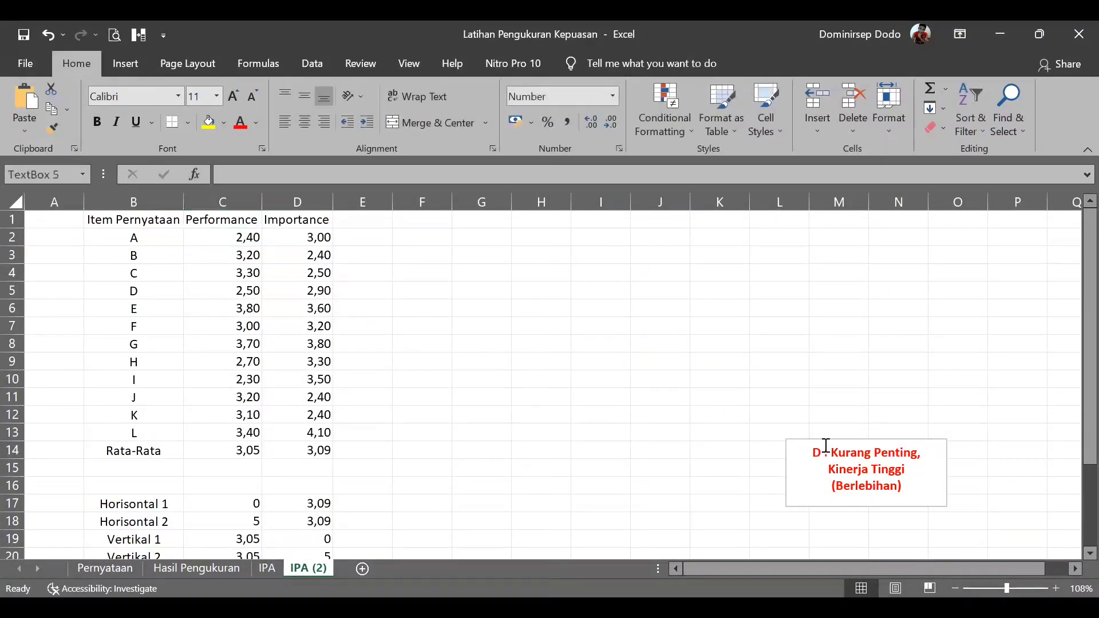
key("Delete")
Look over the item scores and line coordinates on the copied sheet, ending at statement A's Performance value.
scroll(494, 410, "down", 2)
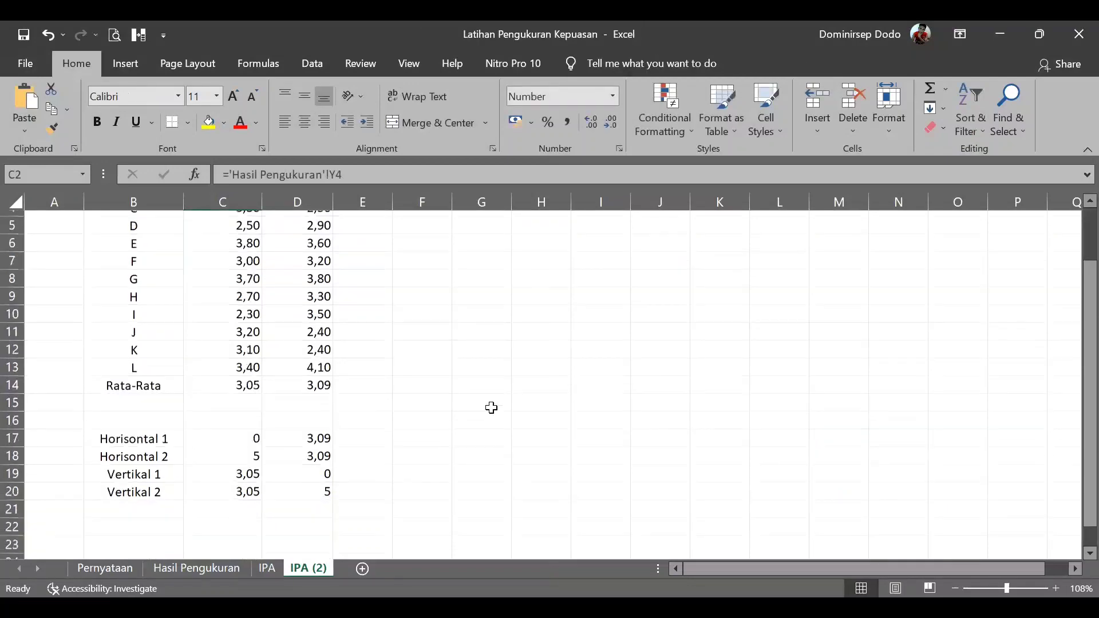
scroll(424, 407, "up", 2)
scroll(398, 417, "down", 3)
scroll(643, 395, "up", 3)
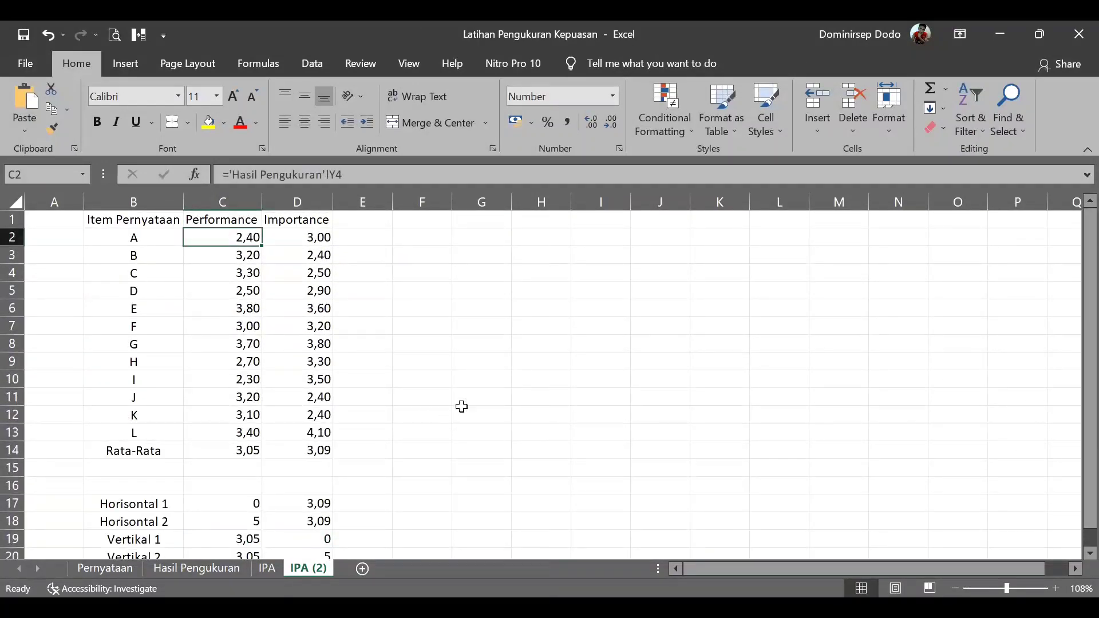
left_click(356, 314)
left_click(203, 236)
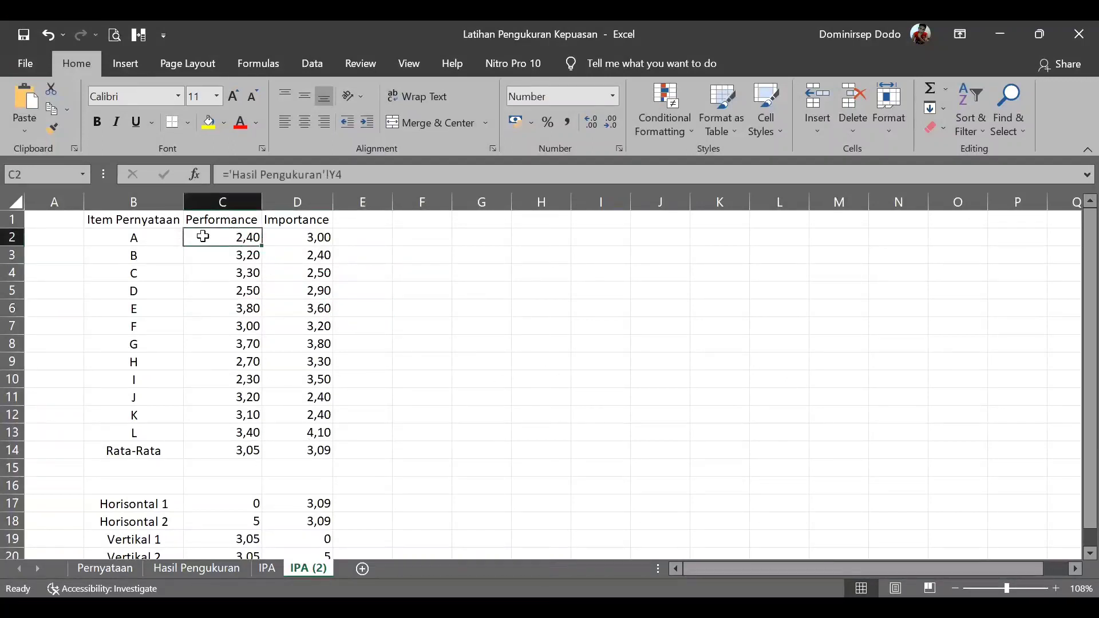
Examine the item statements A to L and the source references behind the Performance and Importance scores of A and B.
left_click(132, 239)
left_click_drag(145, 239, 140, 431)
left_click(241, 257)
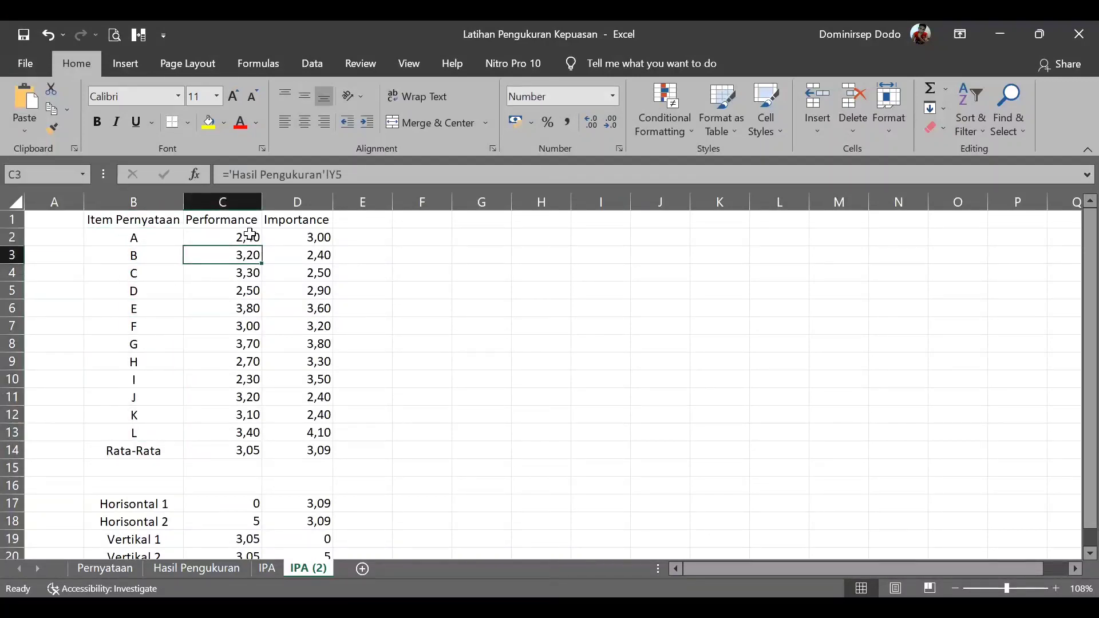
left_click(249, 234)
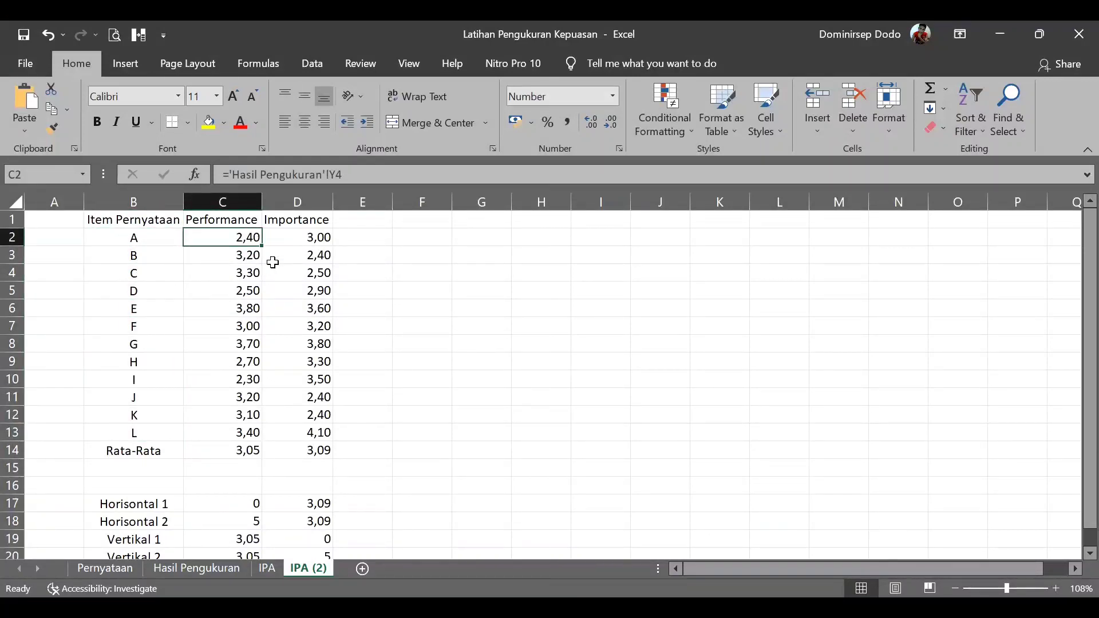
left_click(315, 235)
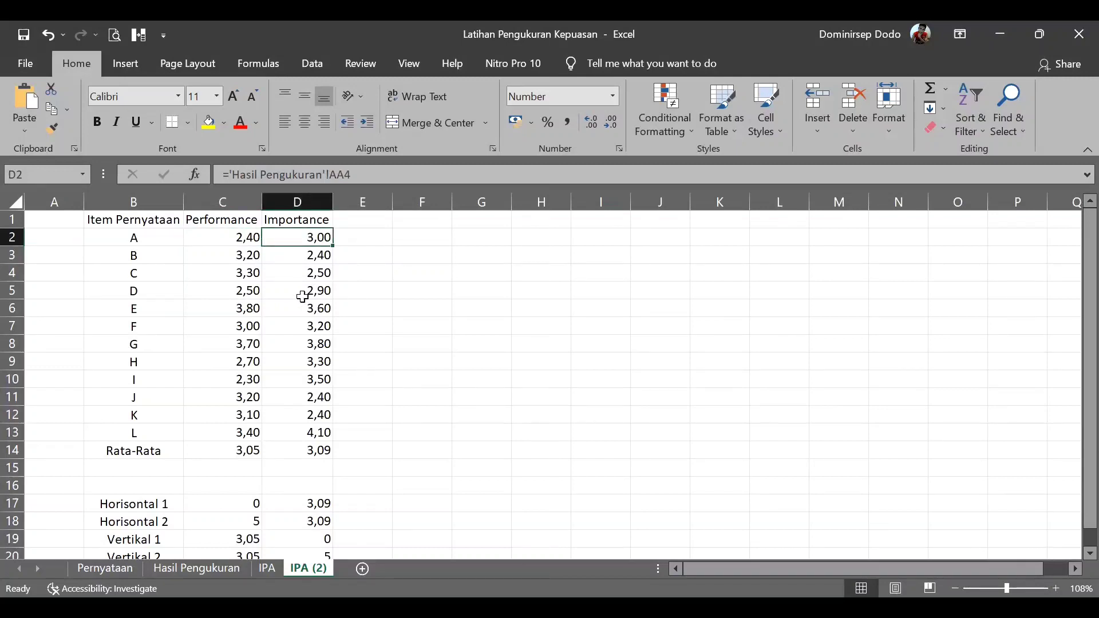
left_click(242, 238)
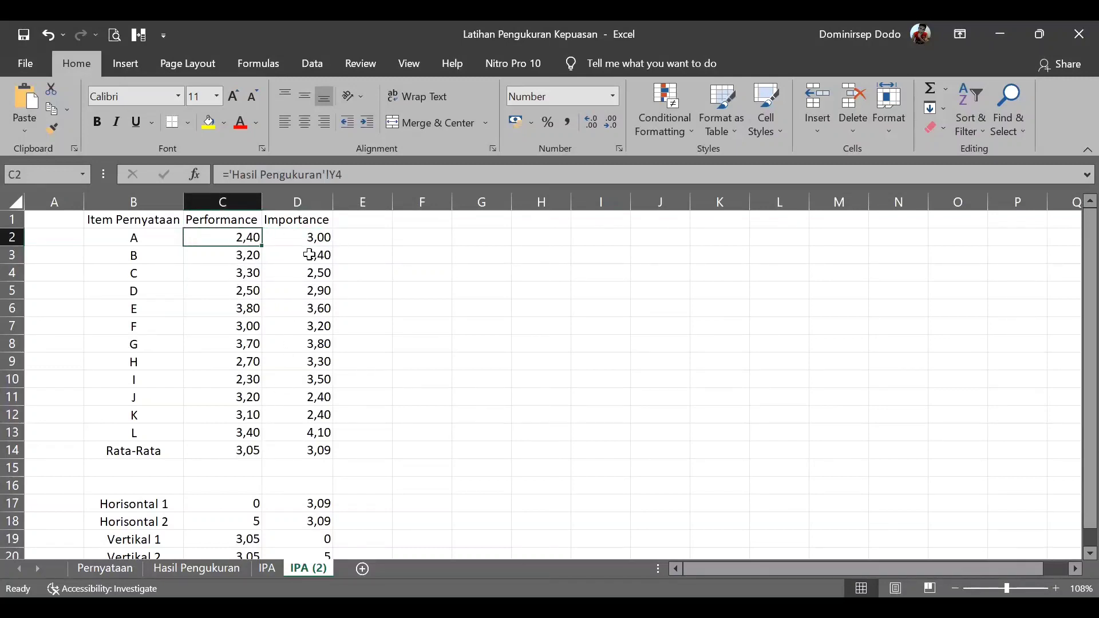
left_click(309, 255)
left_click(253, 240)
Compare the Performance and Importance averages on the Hasil Pengukuran sheet with the item scores on the IPA (2) sheet.
left_click(173, 568)
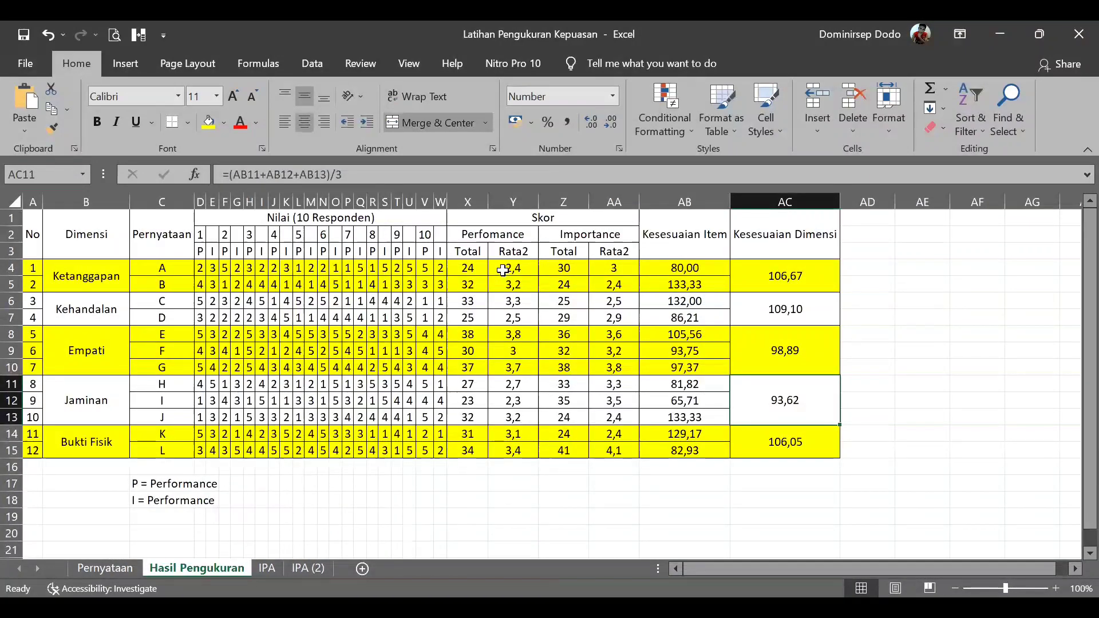
left_click_drag(503, 270, 524, 445)
left_click(308, 567)
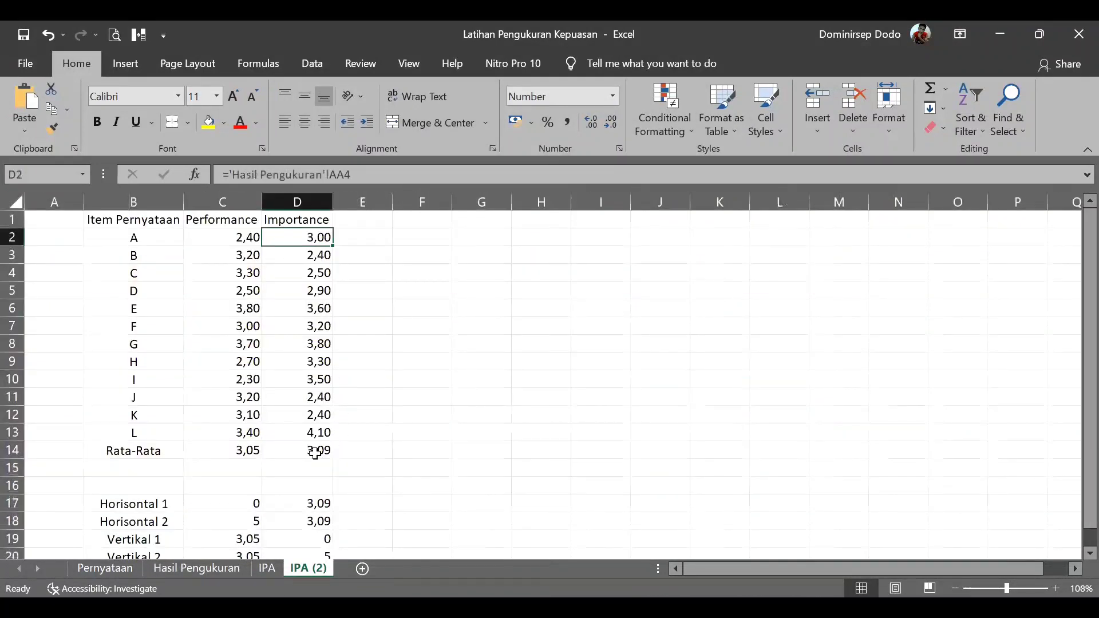
left_click(318, 435)
left_click(237, 569)
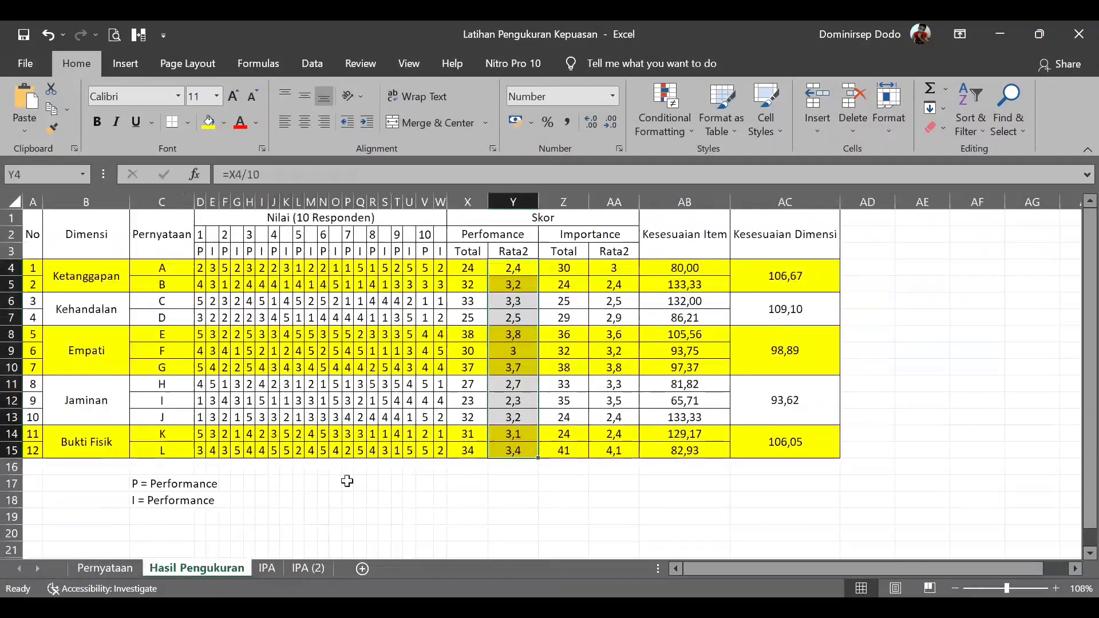
left_click_drag(614, 268, 608, 368)
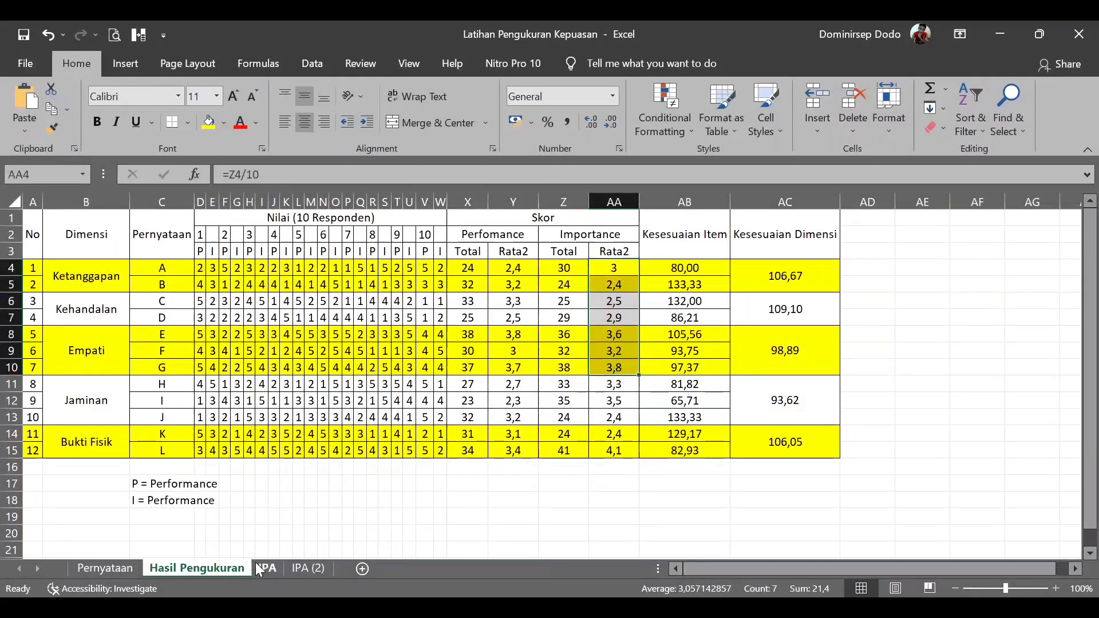
left_click(307, 568)
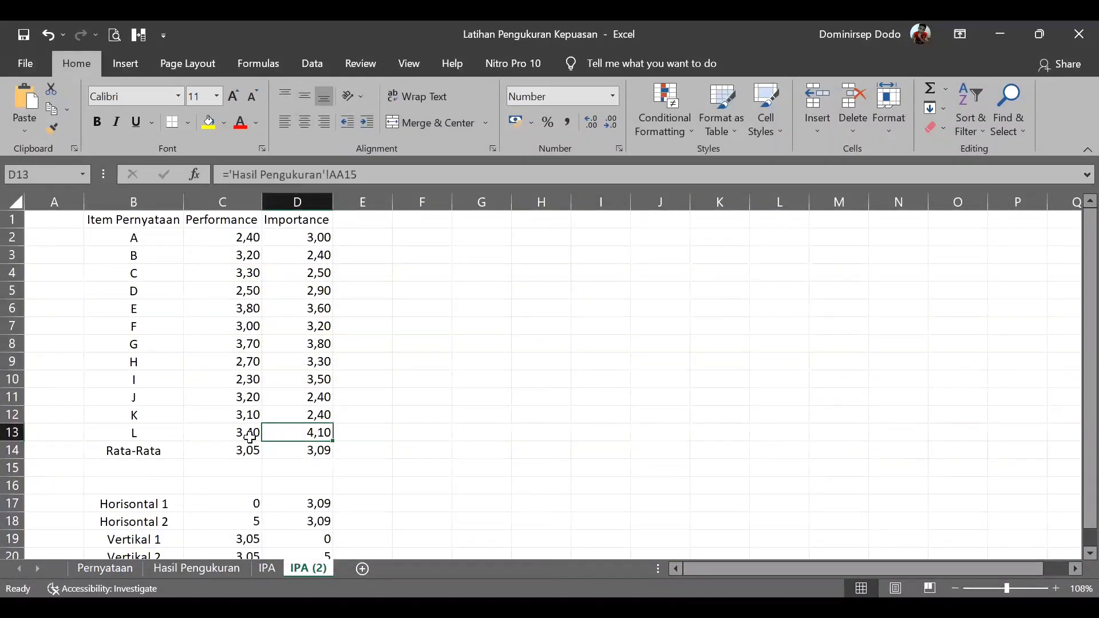
Examine the formulas behind the Rata-Rata values for Performance and Importance and the scores they cover.
left_click(248, 450)
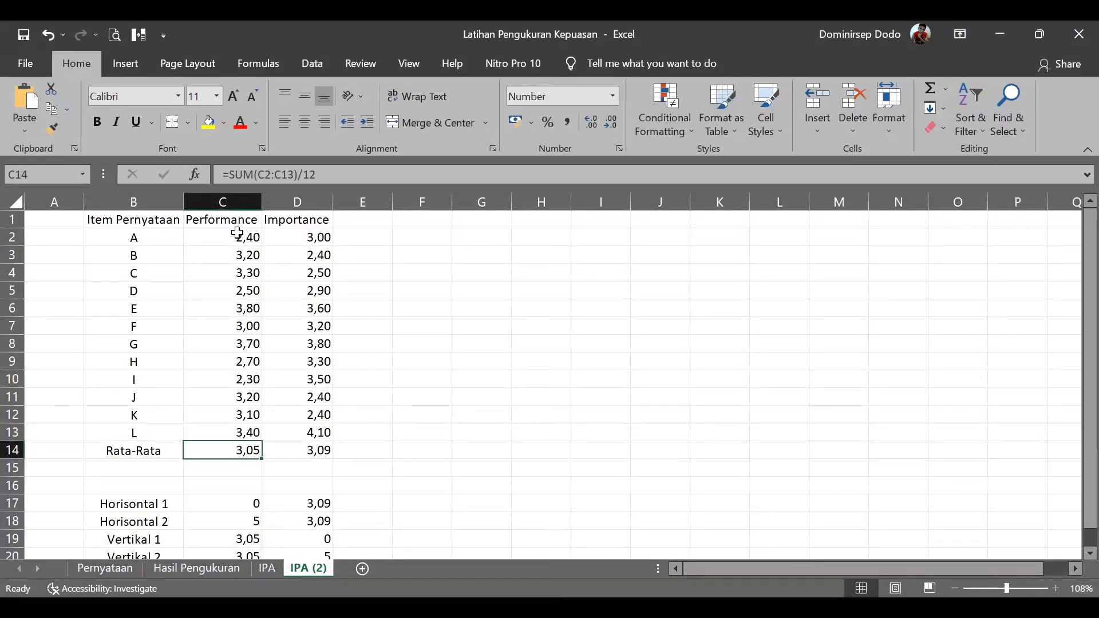
left_click_drag(237, 235, 232, 434)
left_click(230, 452)
scroll(327, 452, "down", 2)
left_click(318, 361)
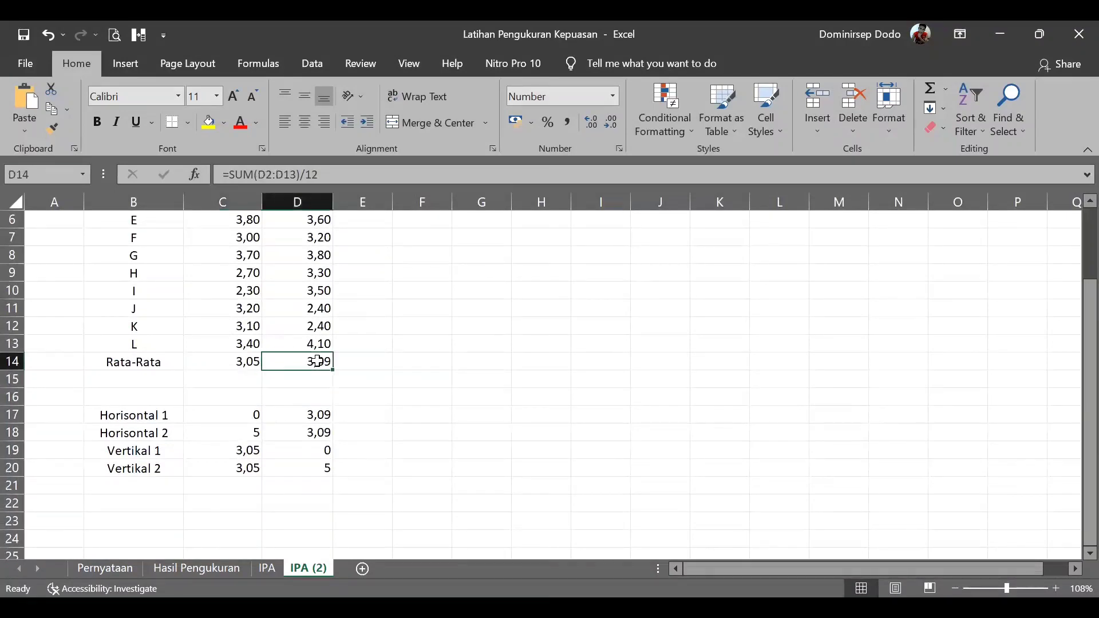
scroll(500, 380, "up", 2)
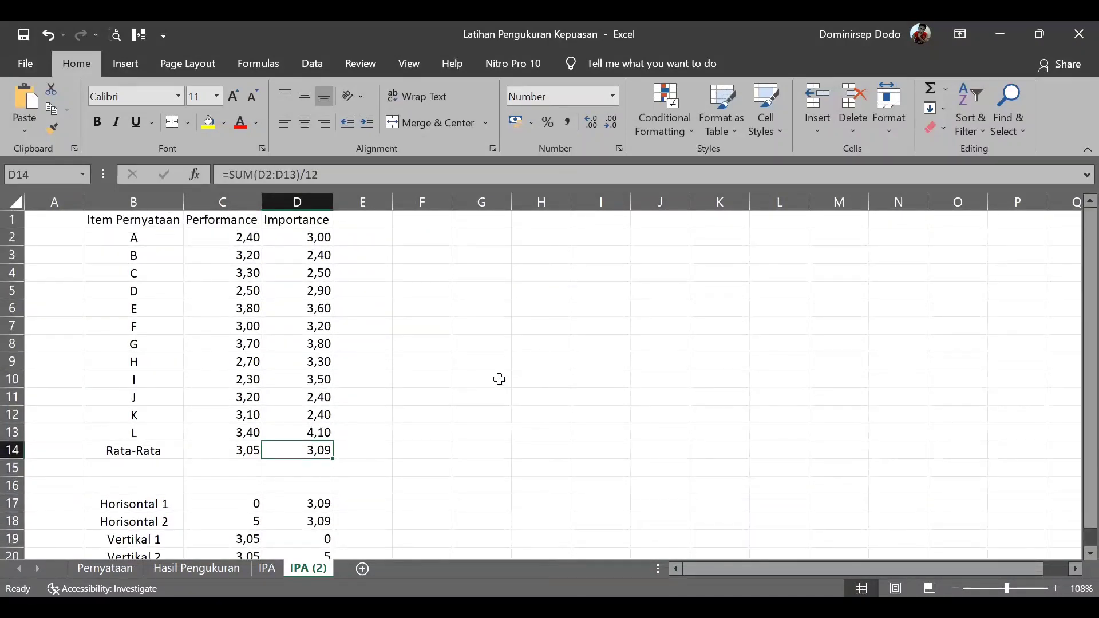
Insert a markers-only scatter chart of the Performance and Importance scores in C2:D13 and enlarge it beside the table.
left_click(1089, 435)
left_click_drag(218, 237, 308, 435)
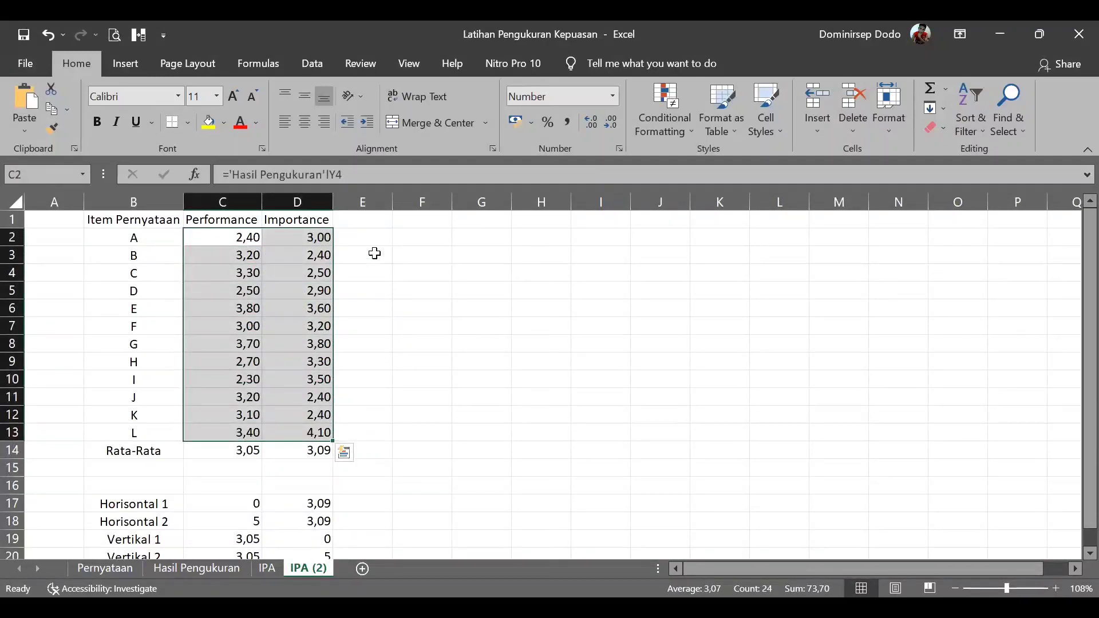
left_click(127, 63)
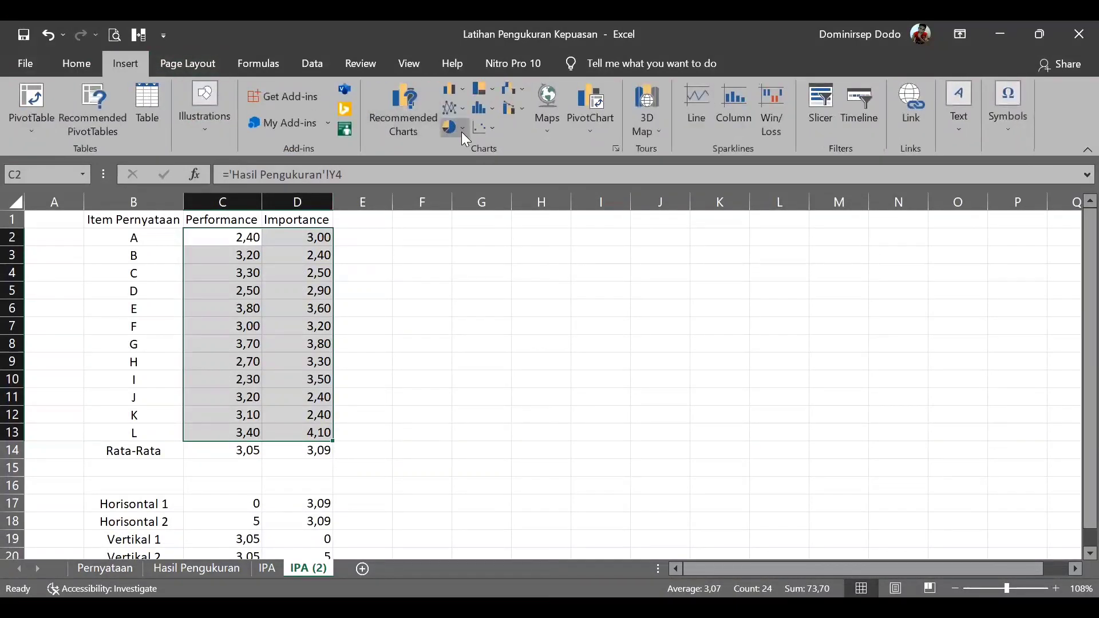
left_click(494, 128)
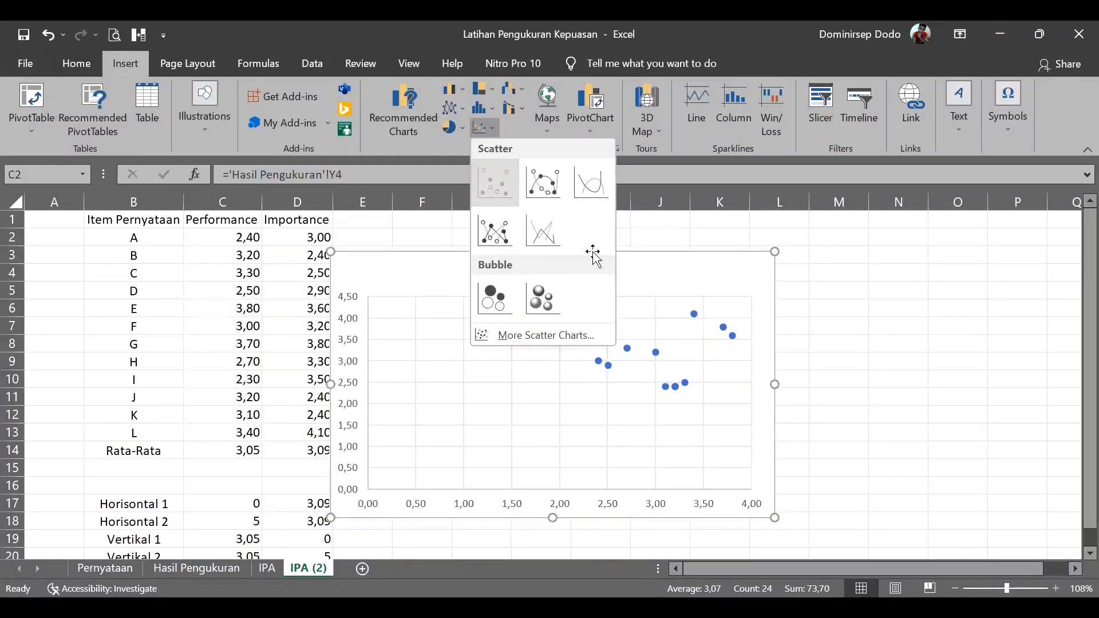
left_click(496, 182)
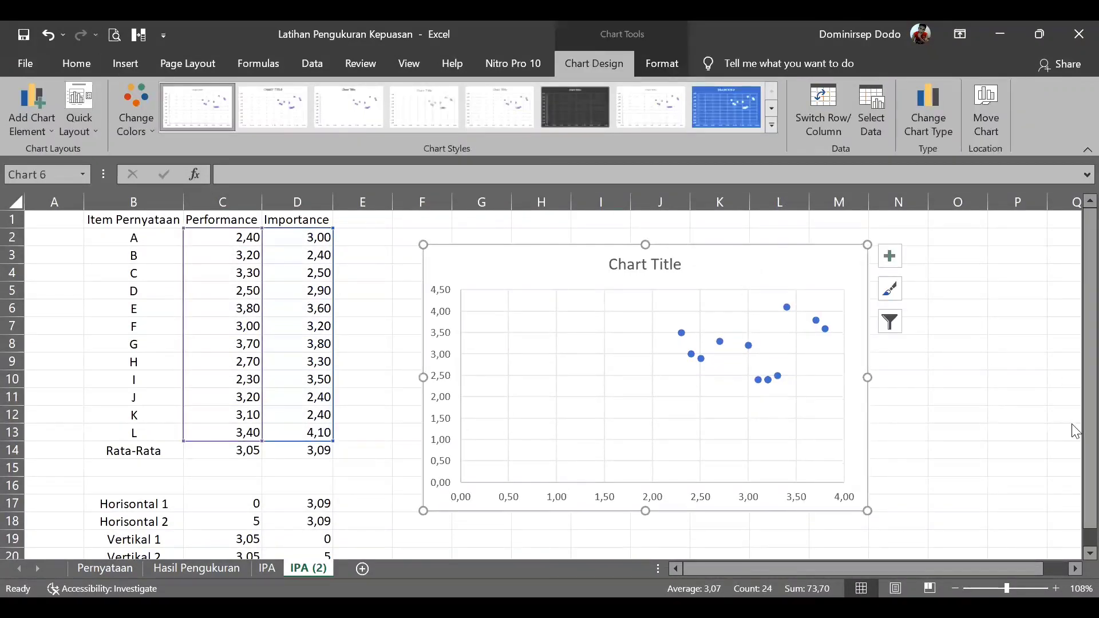
left_click_drag(1084, 427, 946, 489)
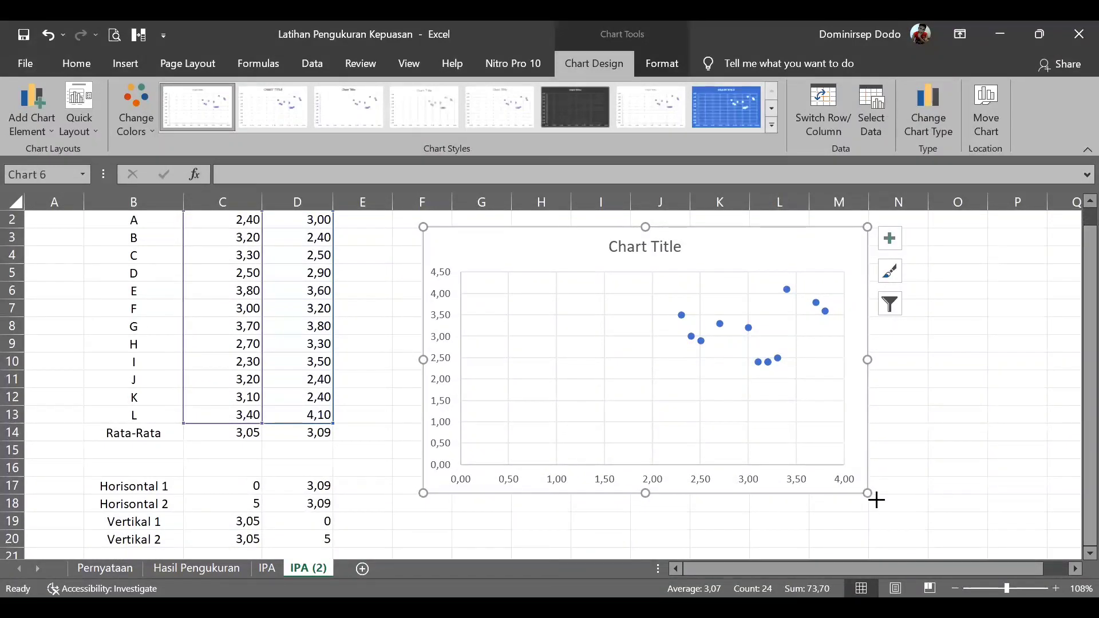
left_click_drag(869, 494, 915, 531)
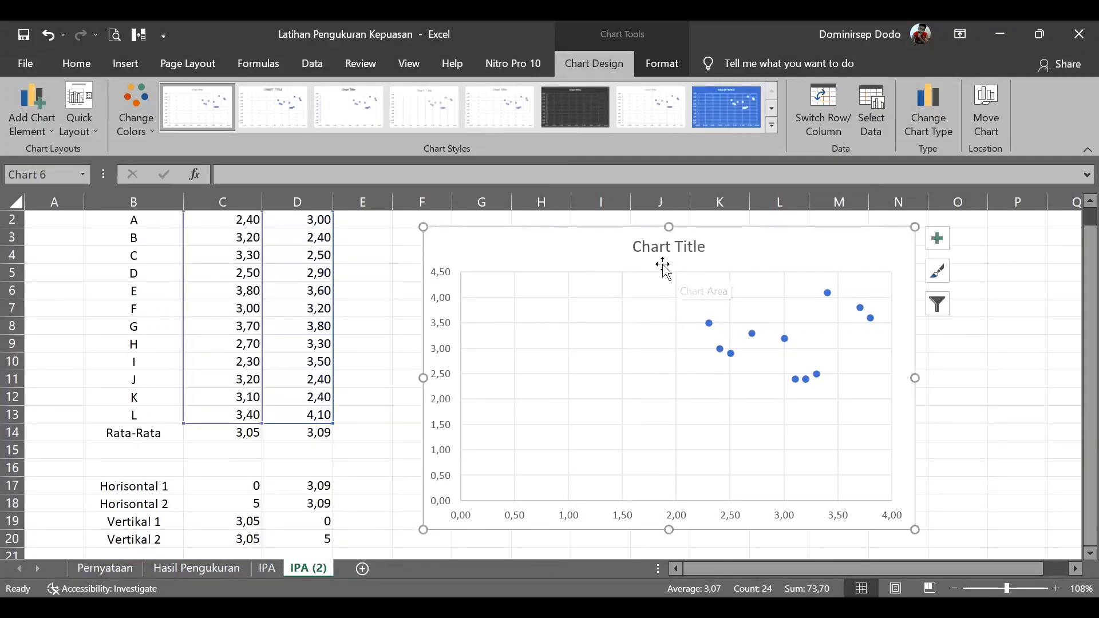
Change the scatter chart's title to "Matrix Importance - Performance Analysis".
left_click(665, 246)
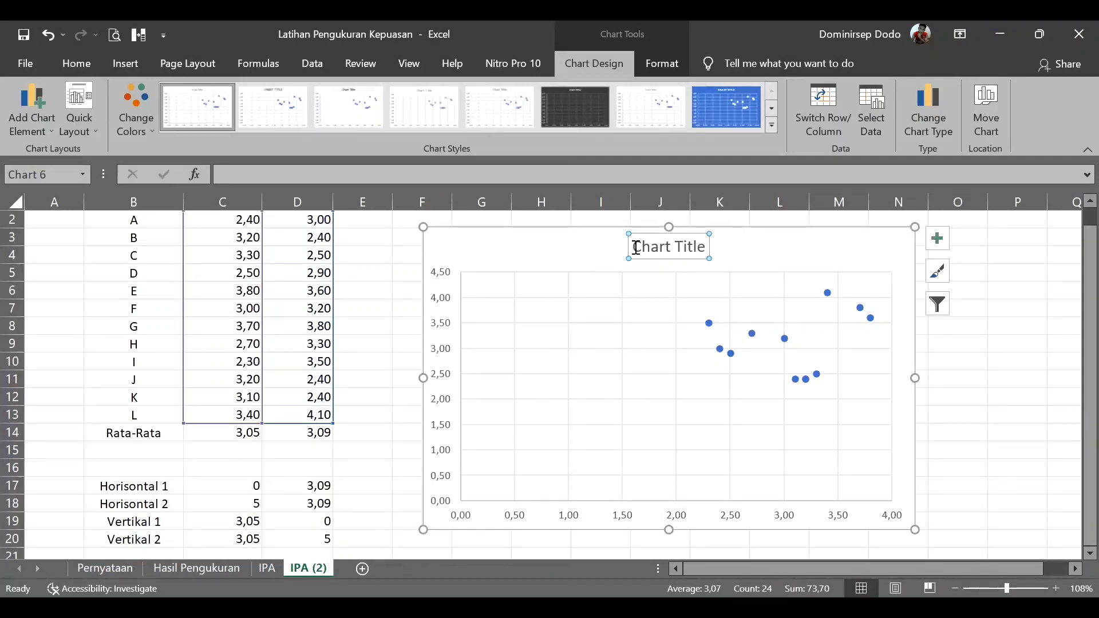
left_click_drag(636, 247, 705, 245)
type("Ma")
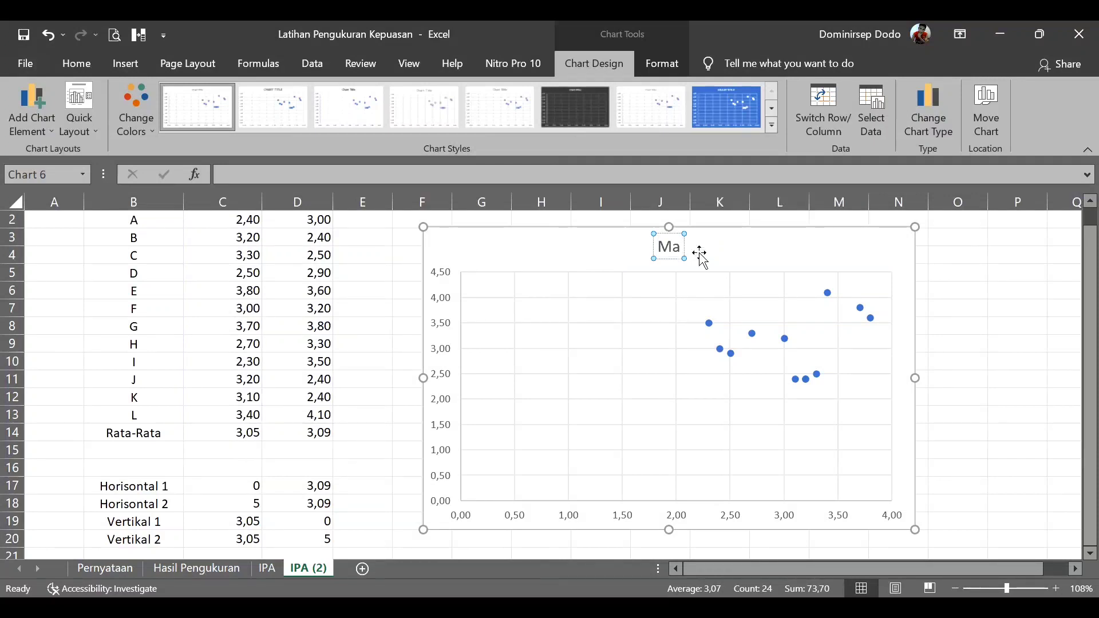
type("tirx")
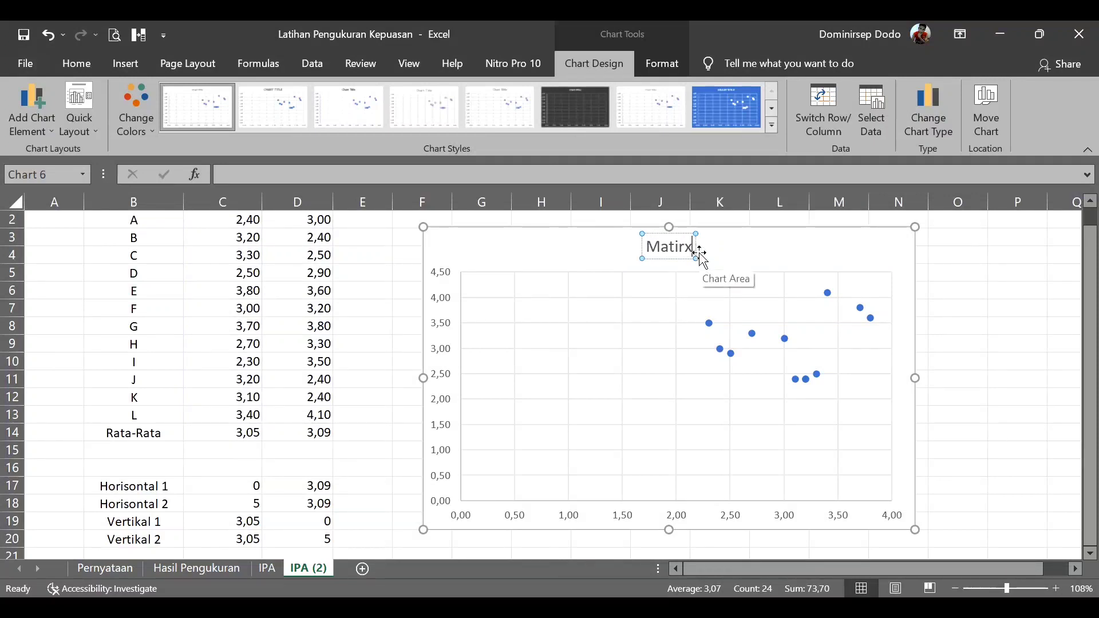
key("BackSpace")
key("BackSpace")
key("BackSpace")
type("rix I")
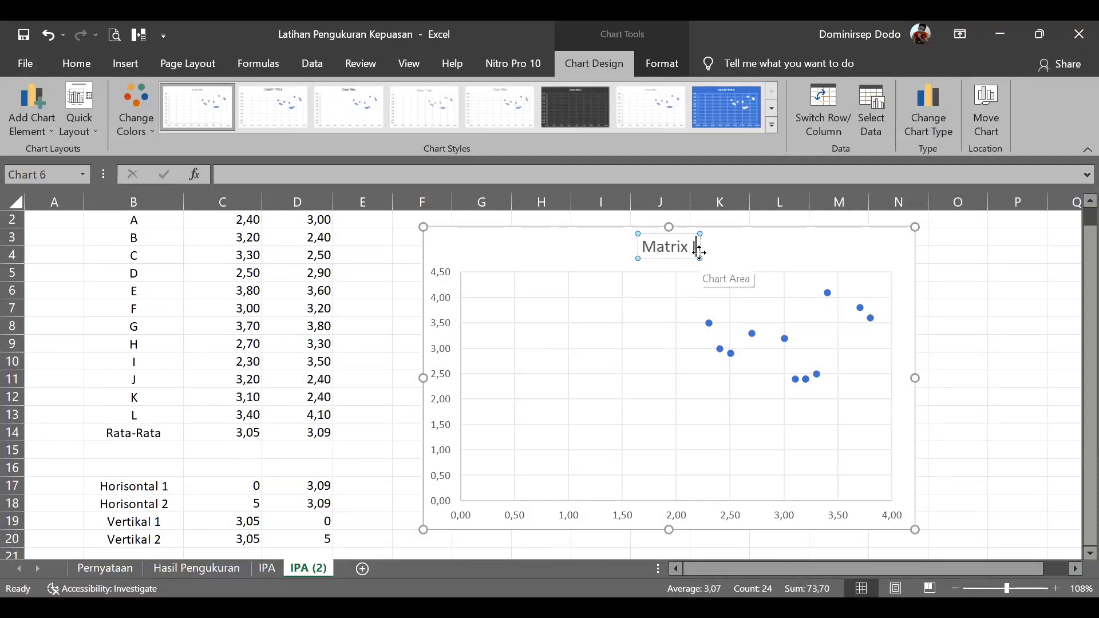
type("mportance")
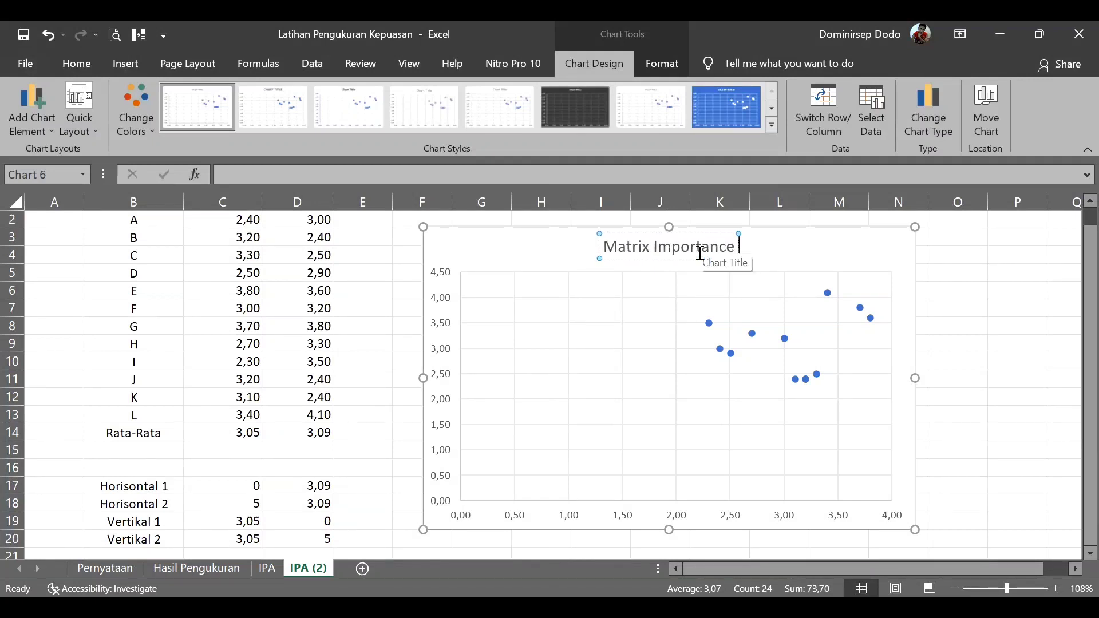
type(" - Perfor")
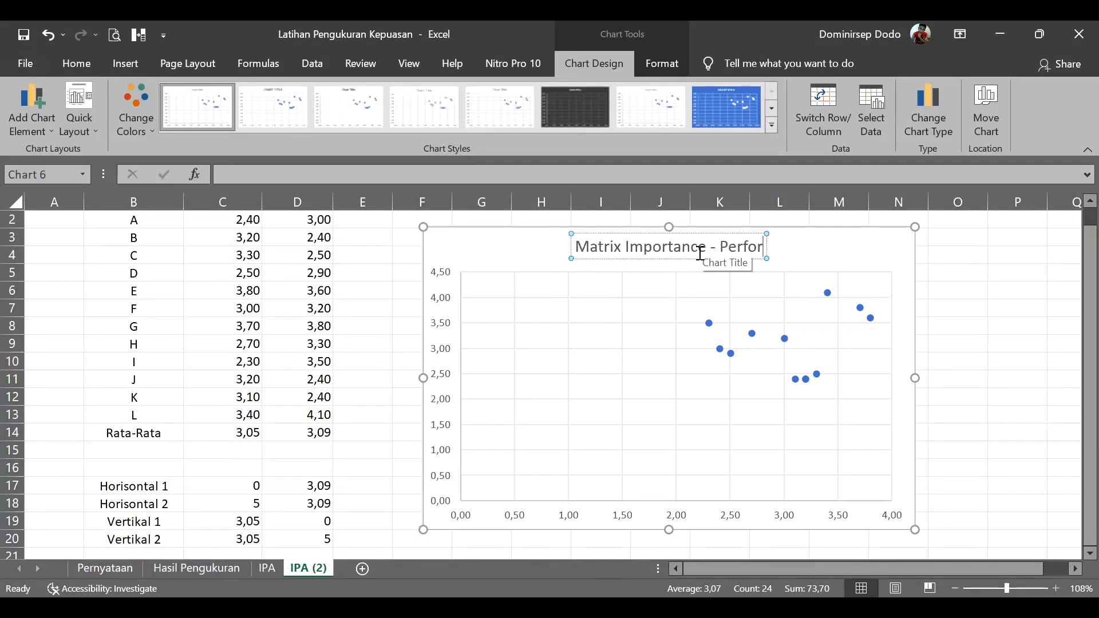
type("mance Analys")
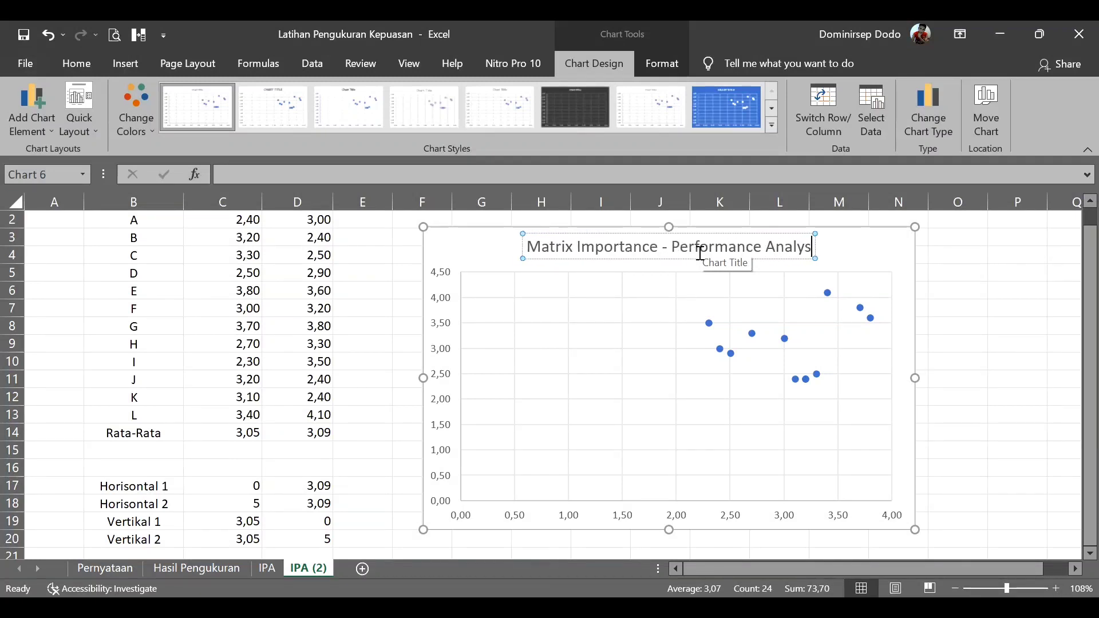
type("is")
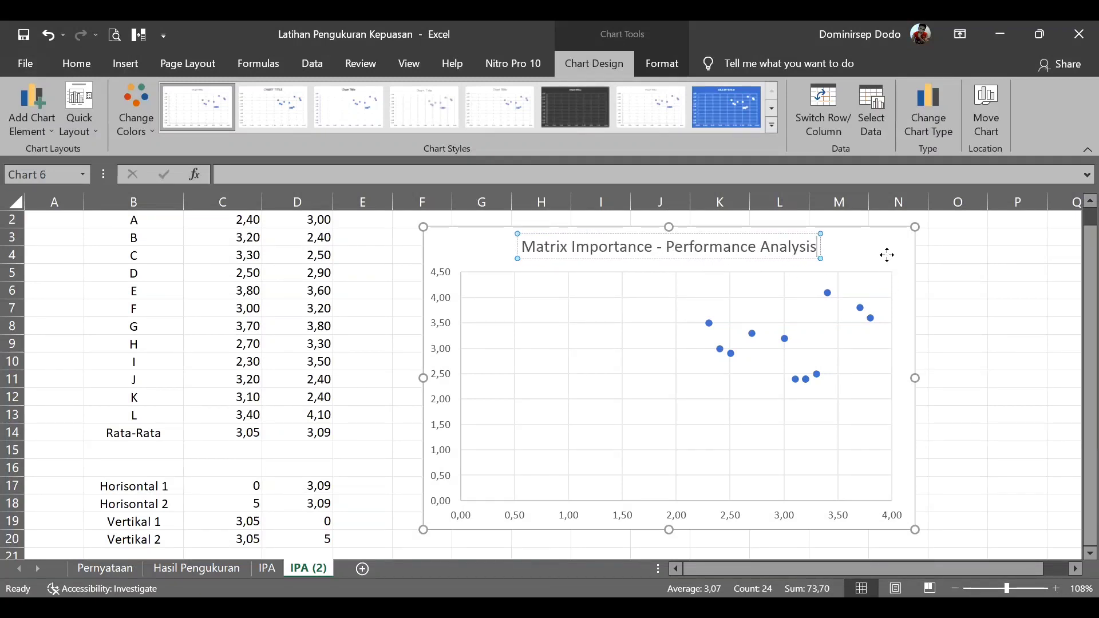
left_click(770, 336)
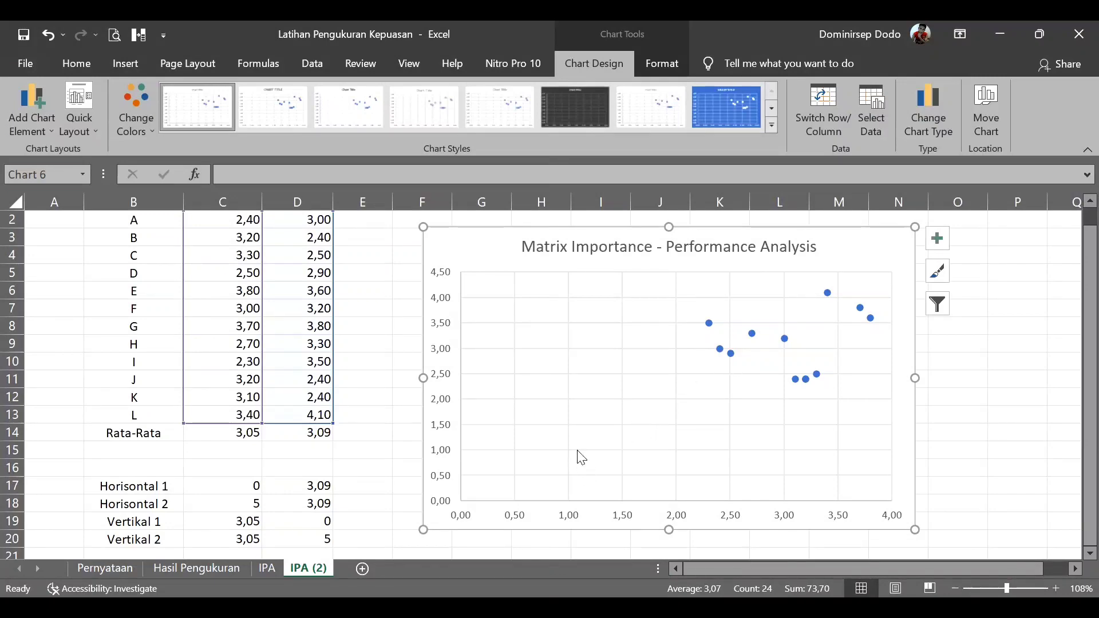
scroll(573, 405, "down", 2)
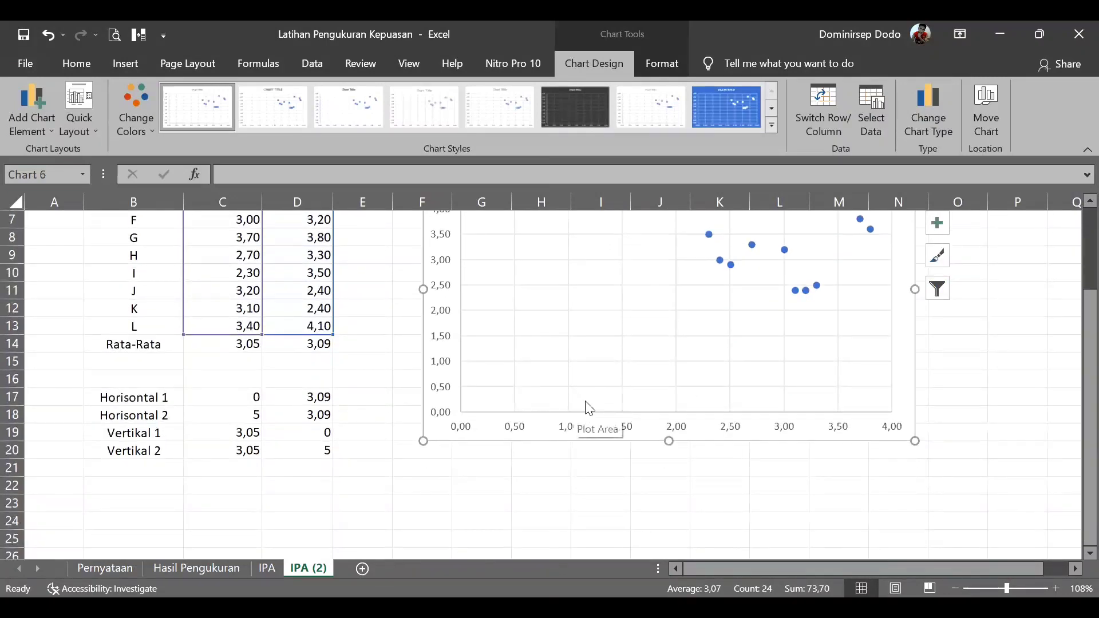
scroll(584, 406, "down", 1)
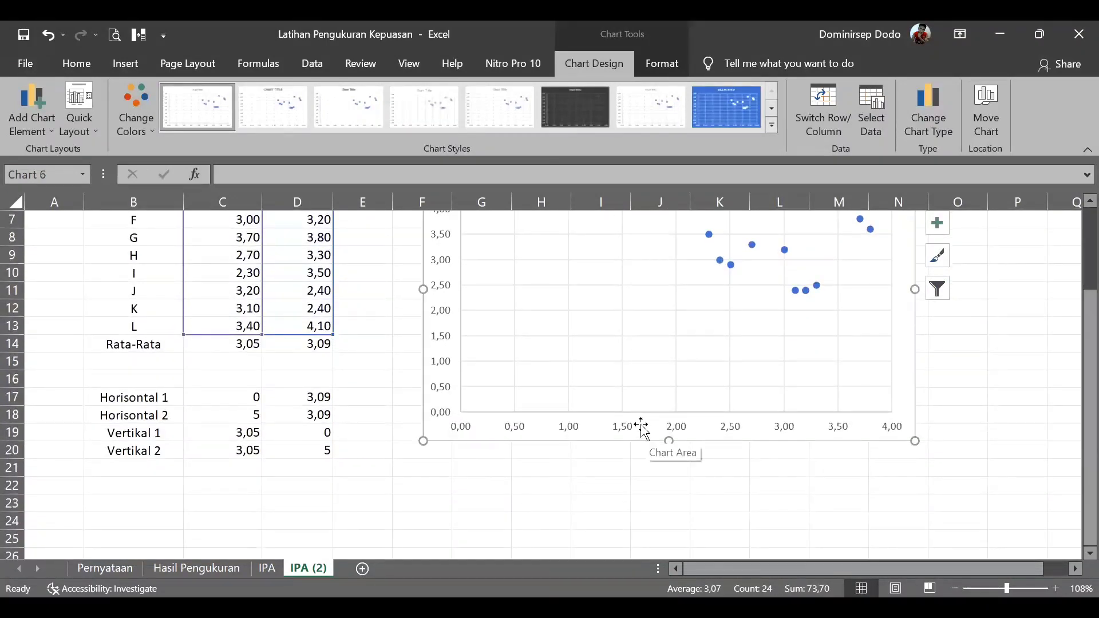
scroll(642, 426, "up", 2)
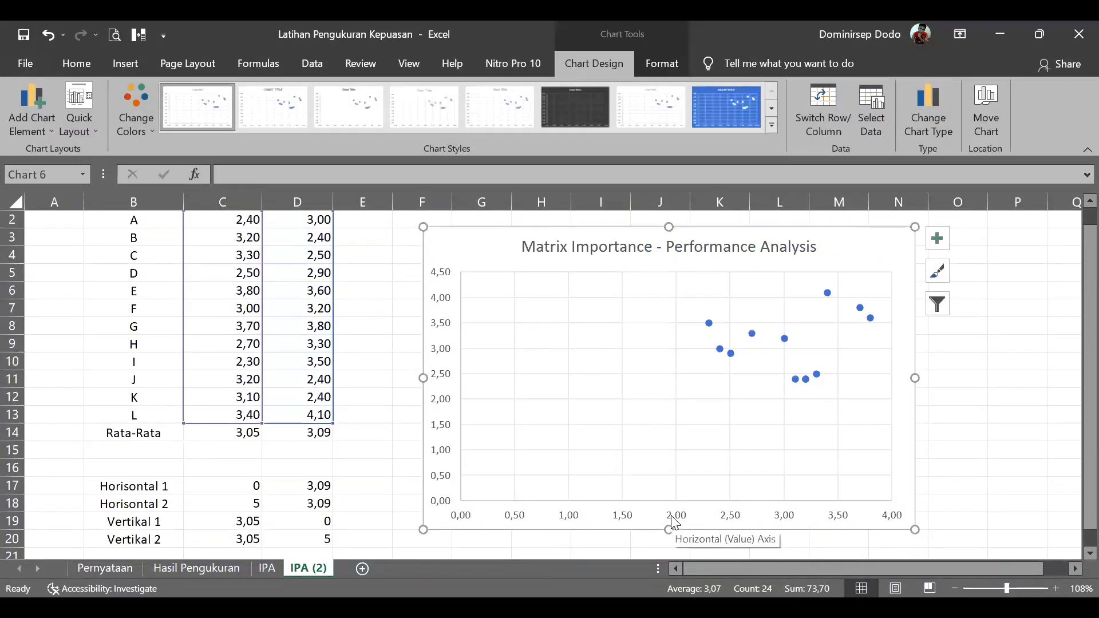
scroll(284, 377, "up", 1)
scroll(288, 373, "down", 2)
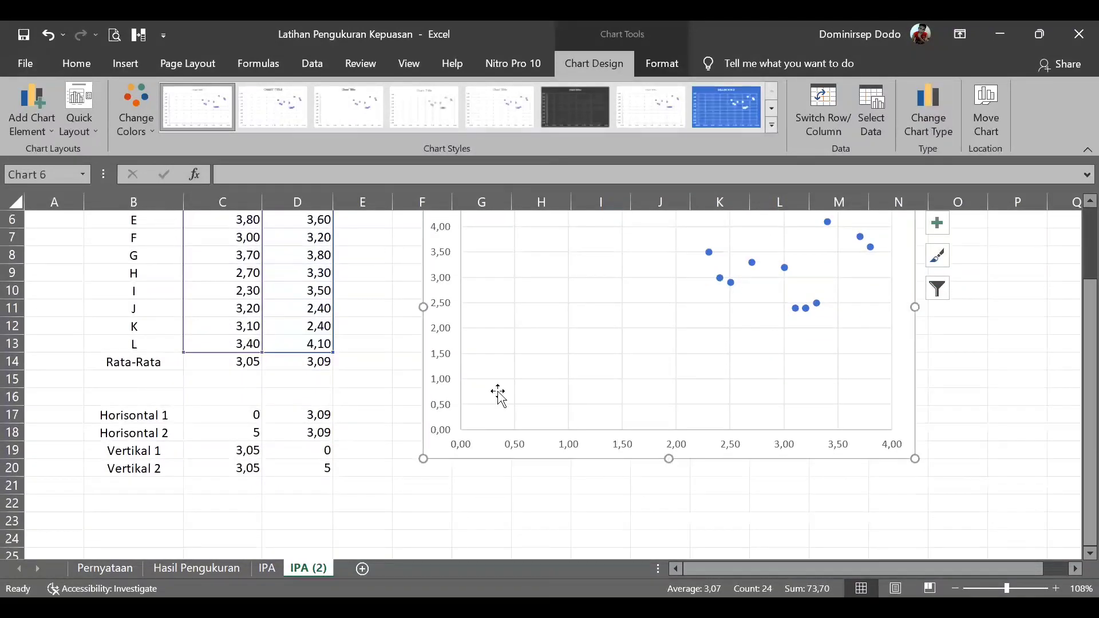
scroll(498, 395, "up", 2)
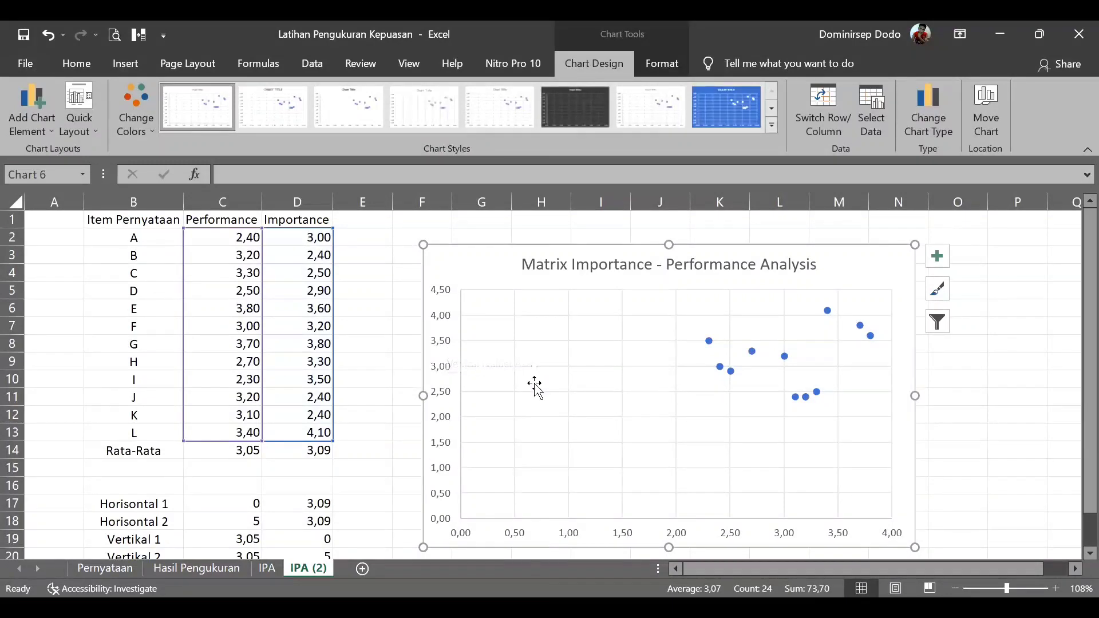
scroll(534, 386, "down", 2)
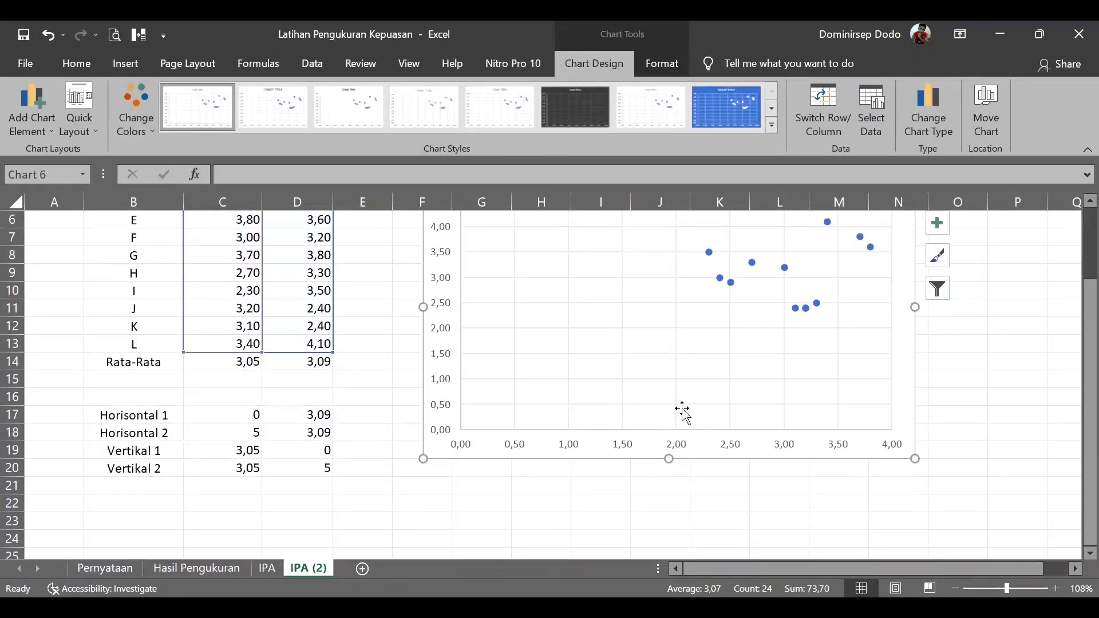
scroll(683, 411, "up", 2)
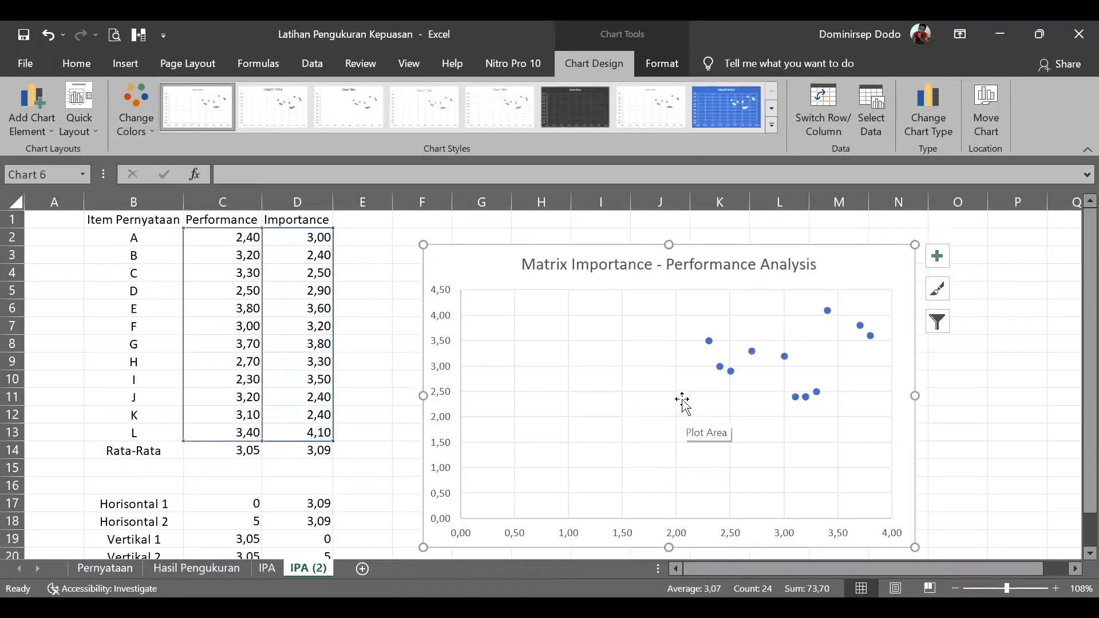
Set the maximum bound of the scatter chart's horizontal axis to 5.
left_click(684, 538)
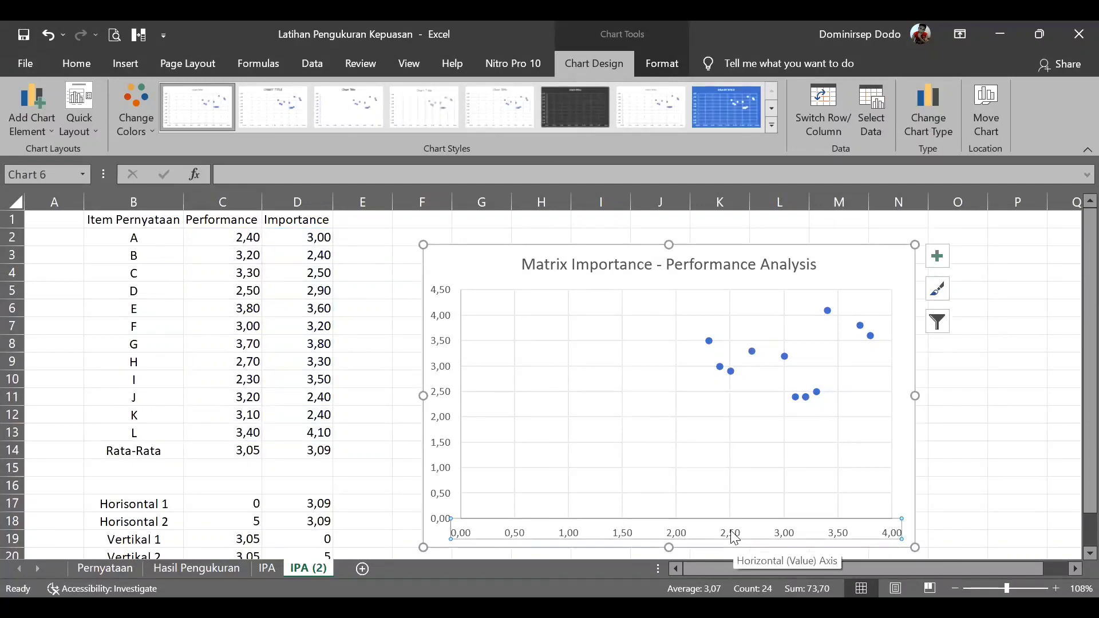
right_click(687, 534)
left_click(726, 522)
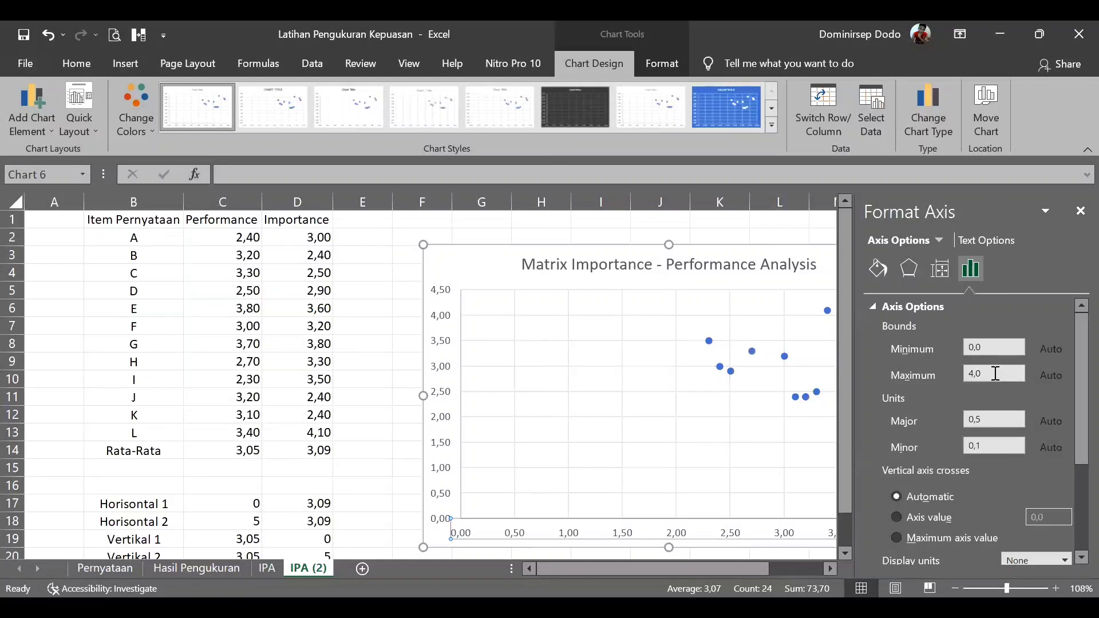
type("5")
left_click(1077, 212)
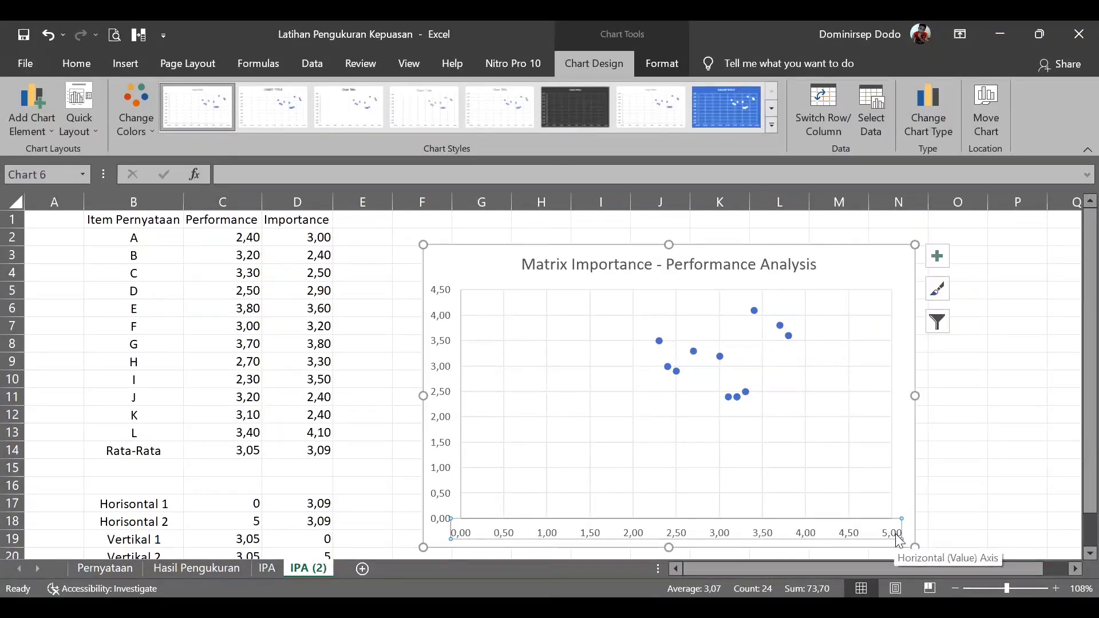
Set the maximum bound of the scatter chart's vertical axis to 5.
right_click(444, 371)
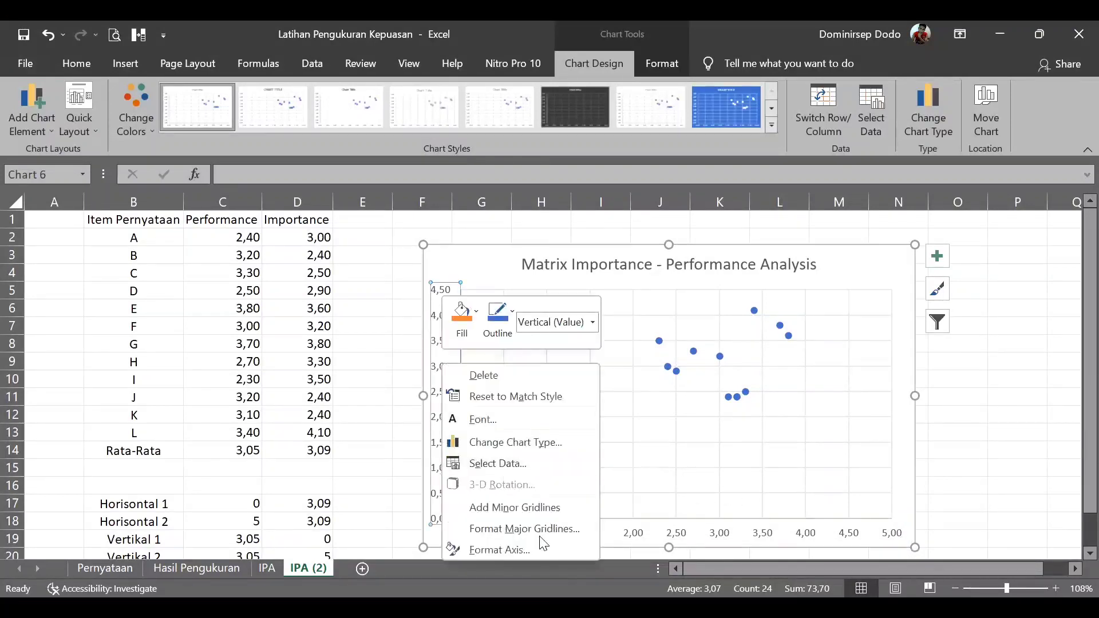
left_click(538, 551)
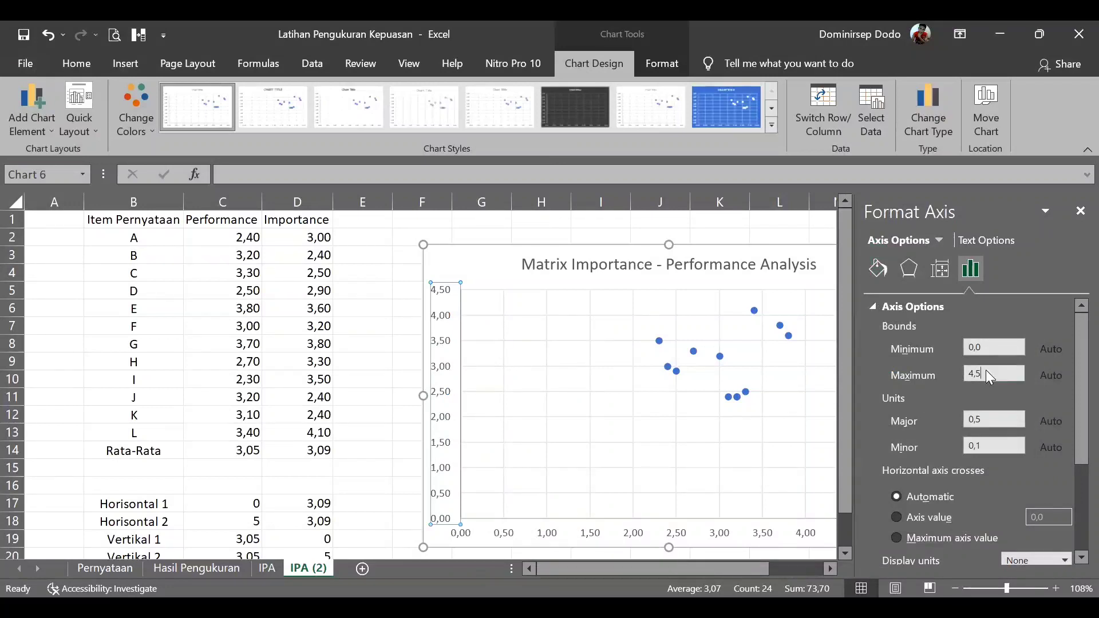
type("5")
left_click(1081, 210)
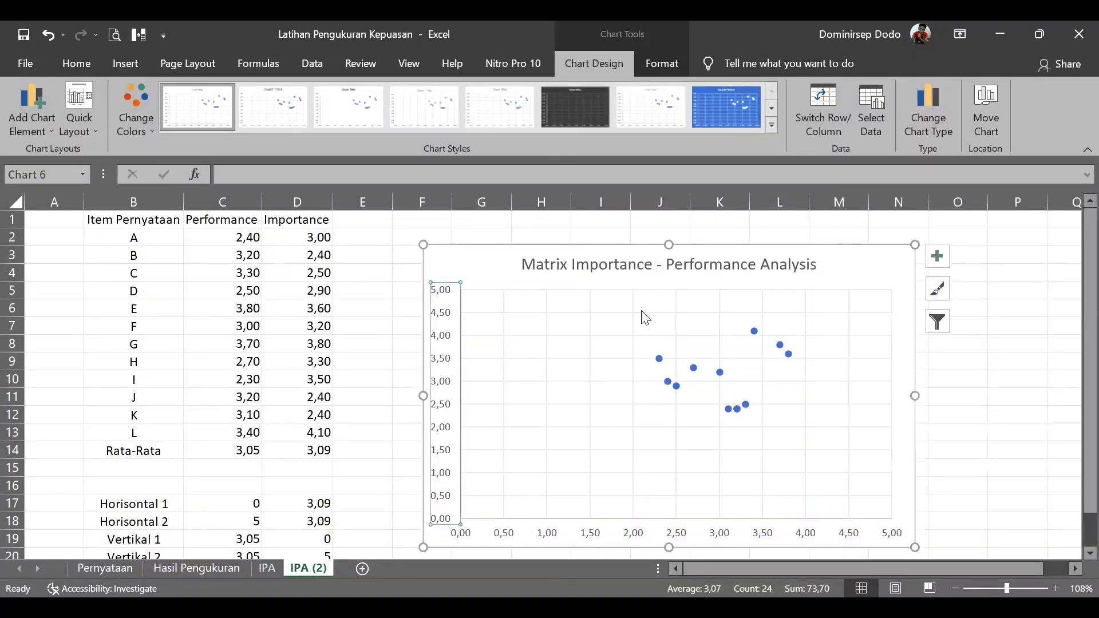
Move the scatter chart closer to the data table and enlarge it down to about row 20.
left_click_drag(632, 245, 604, 230)
scroll(703, 313, "down", 2)
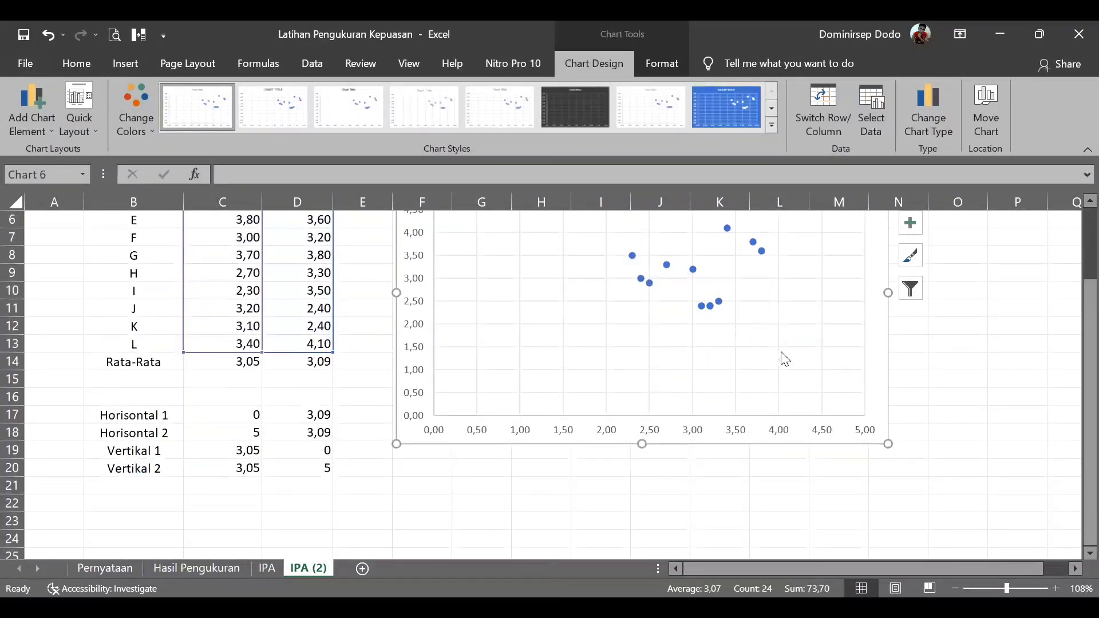
left_click_drag(889, 448, 925, 473)
scroll(913, 430, "up", 2)
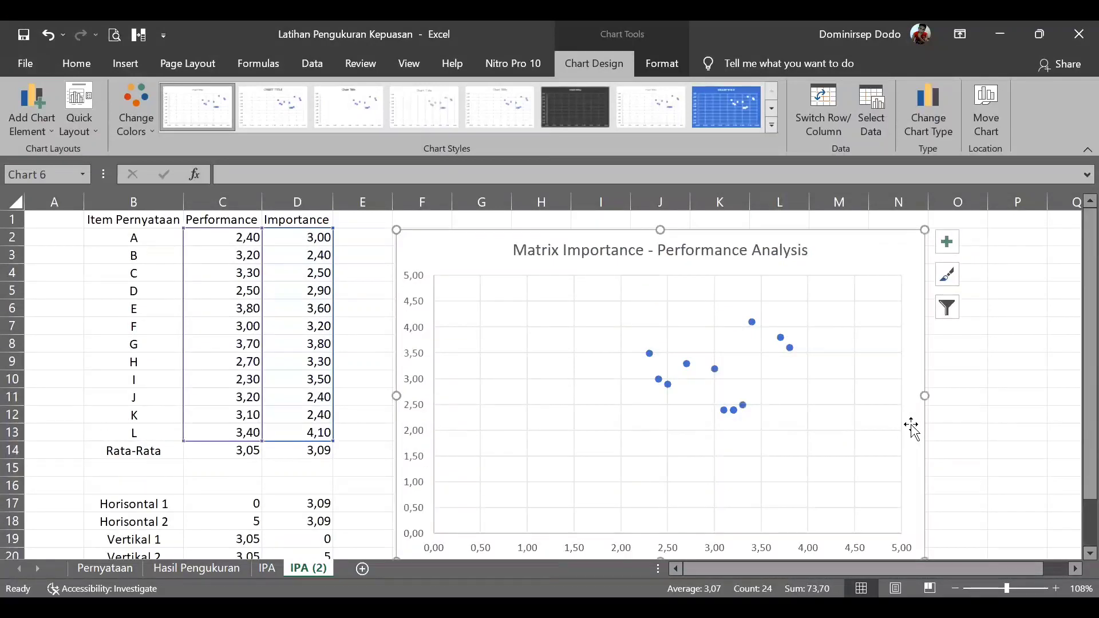
scroll(713, 410, "down", 2)
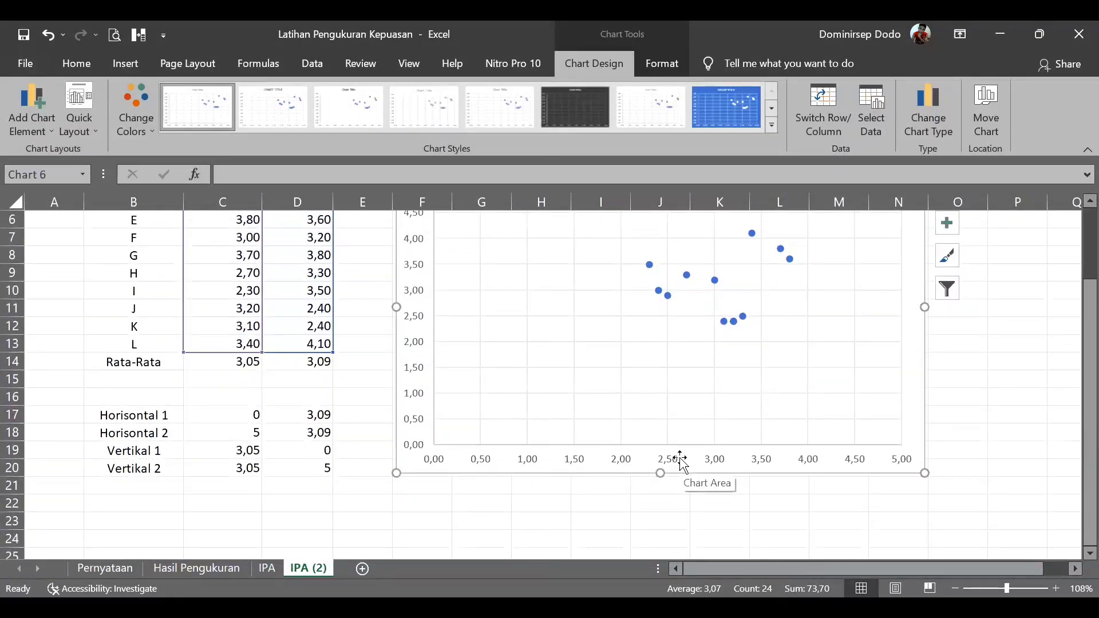
Add a primary horizontal axis title to the chart reading "Performance".
left_click(724, 459)
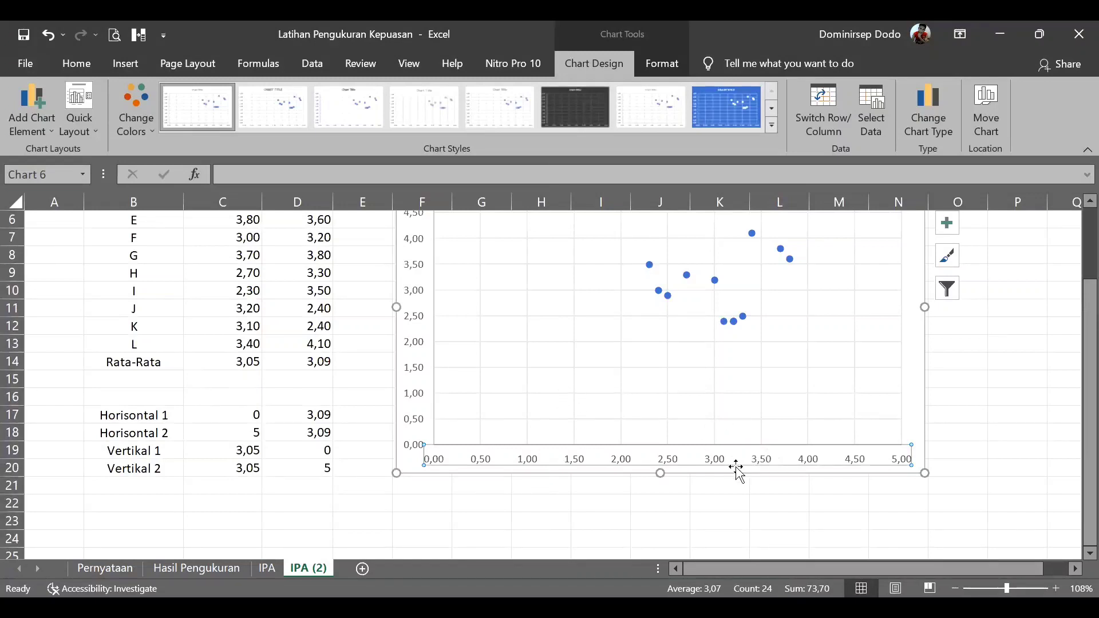
left_click(52, 131)
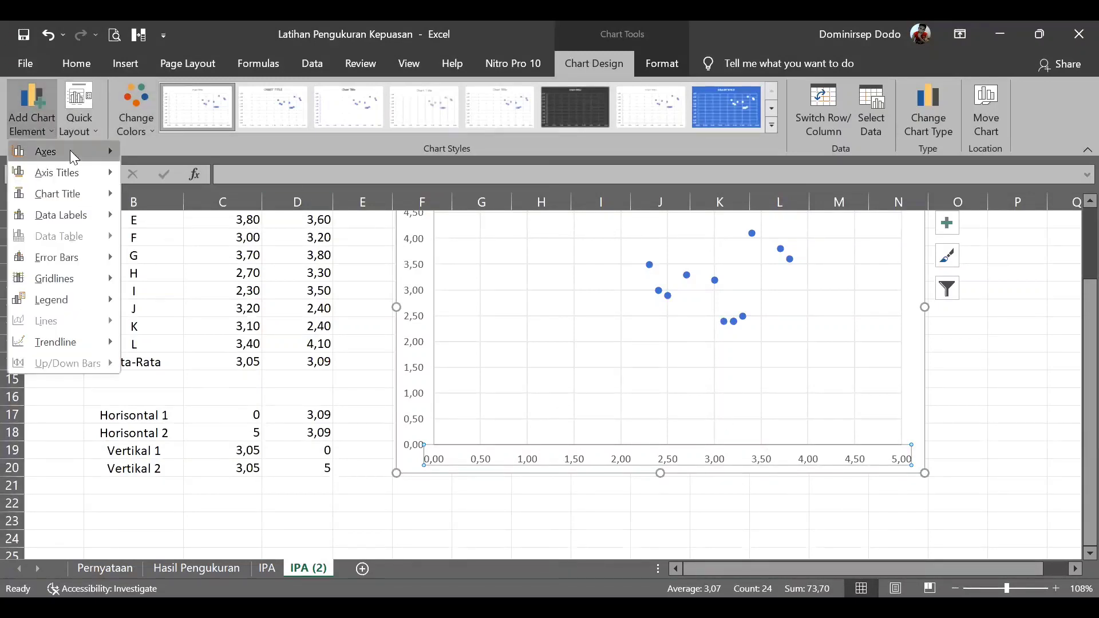
mouse_move(104, 173)
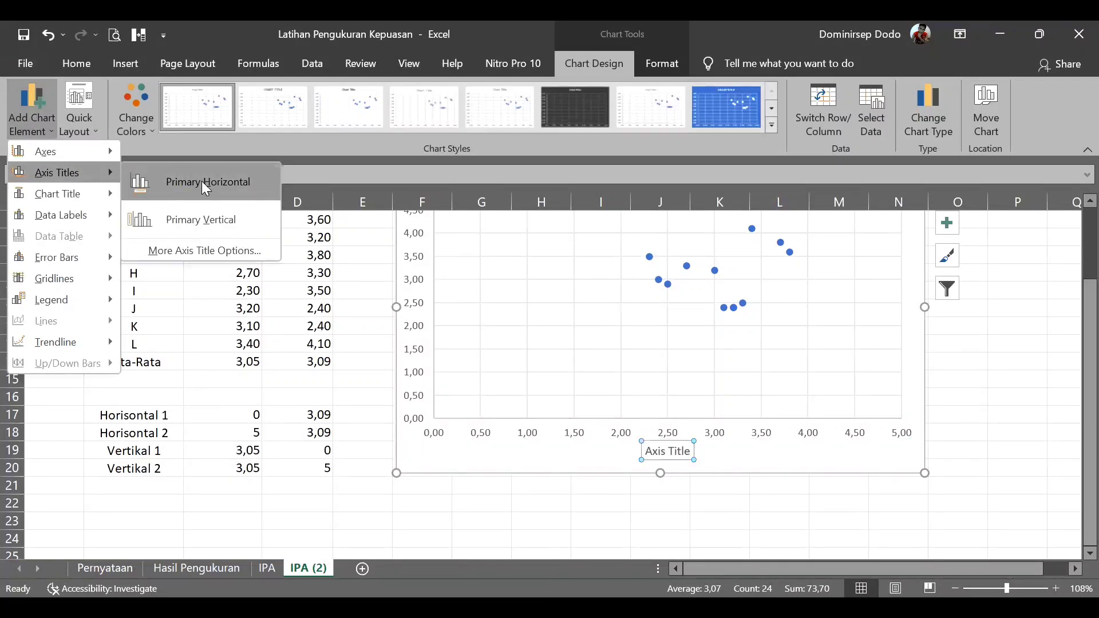
left_click(651, 453)
left_click_drag(649, 453, 692, 460)
type("P")
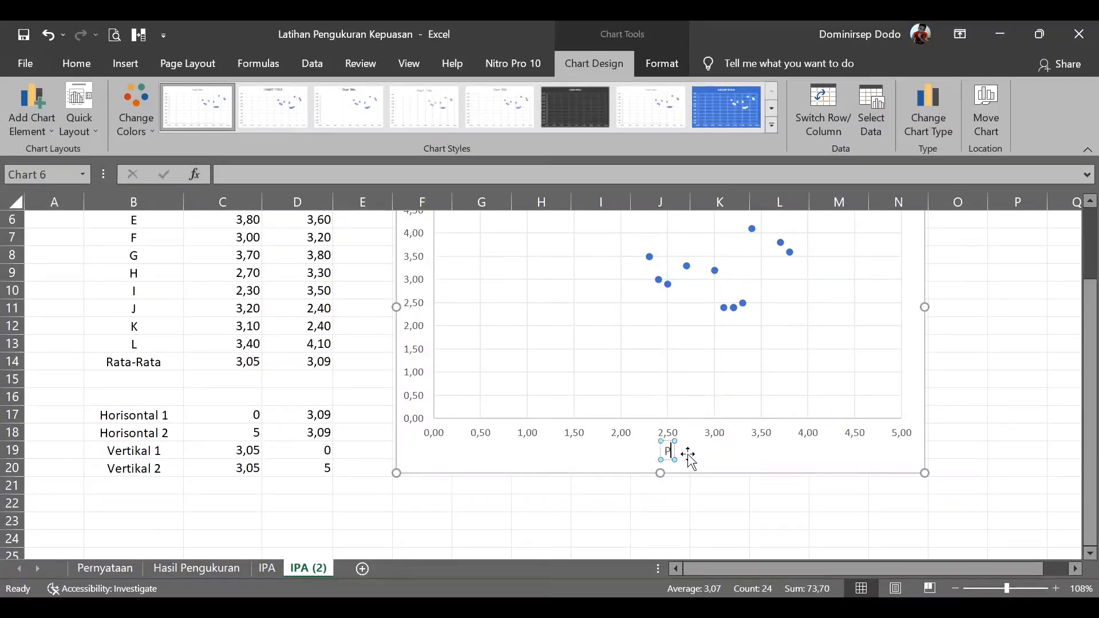
type("erformance")
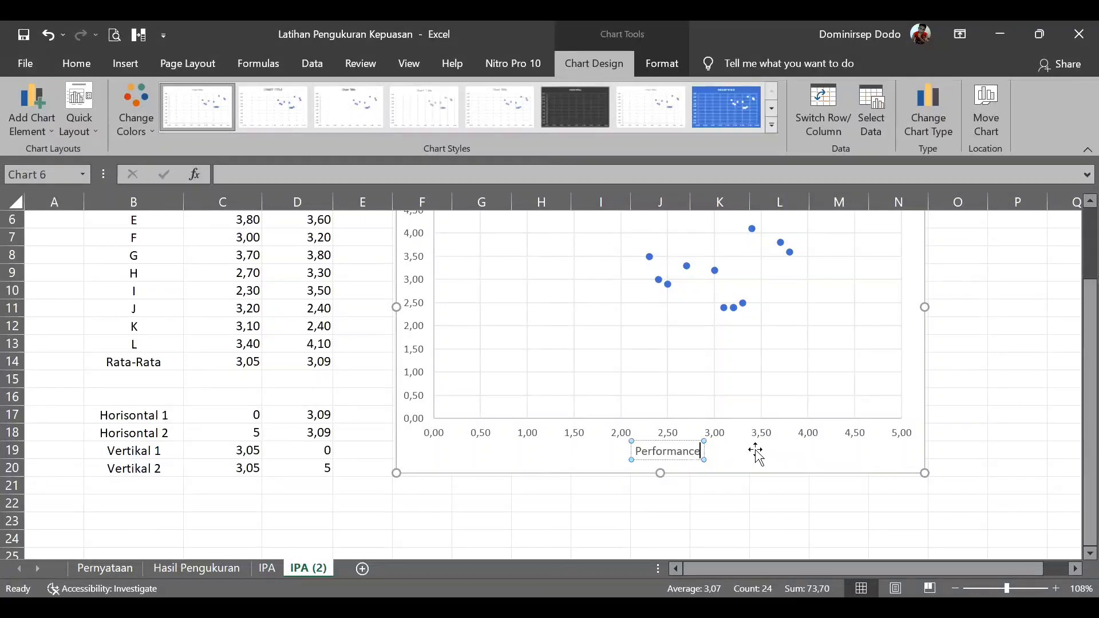
Add a primary vertical axis title to the chart reading "Importance".
left_click(418, 360)
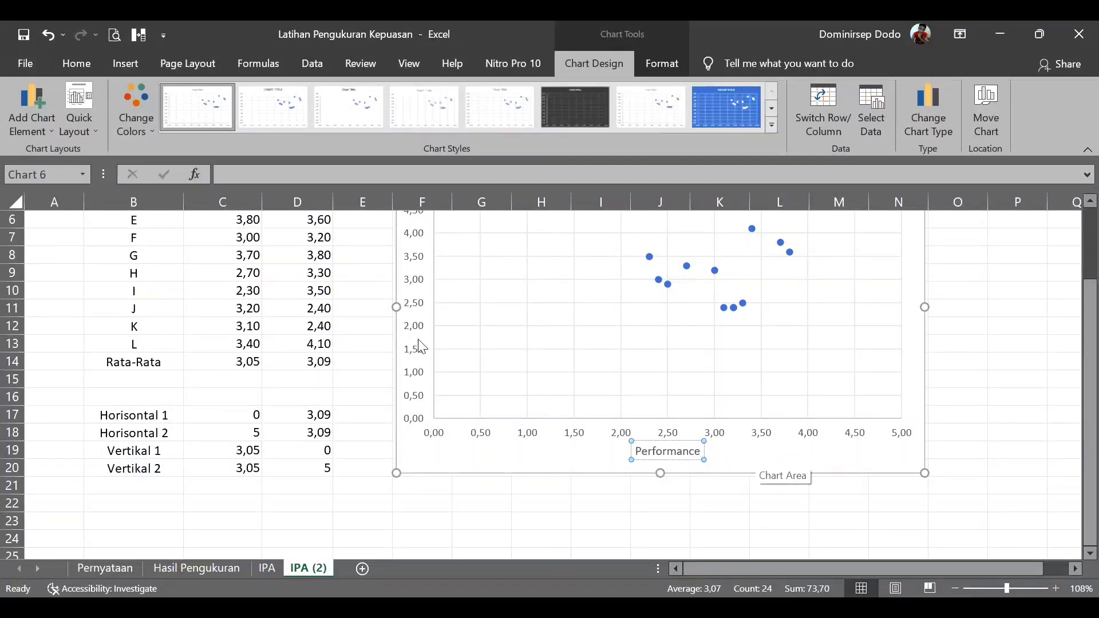
scroll(419, 346, "up", 2)
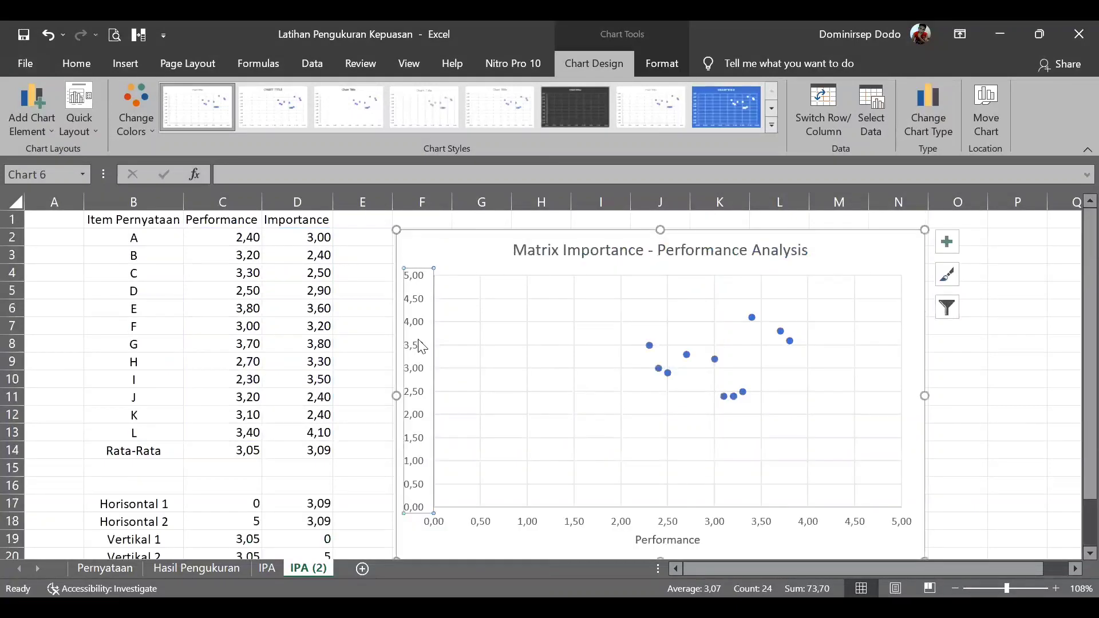
left_click(55, 124)
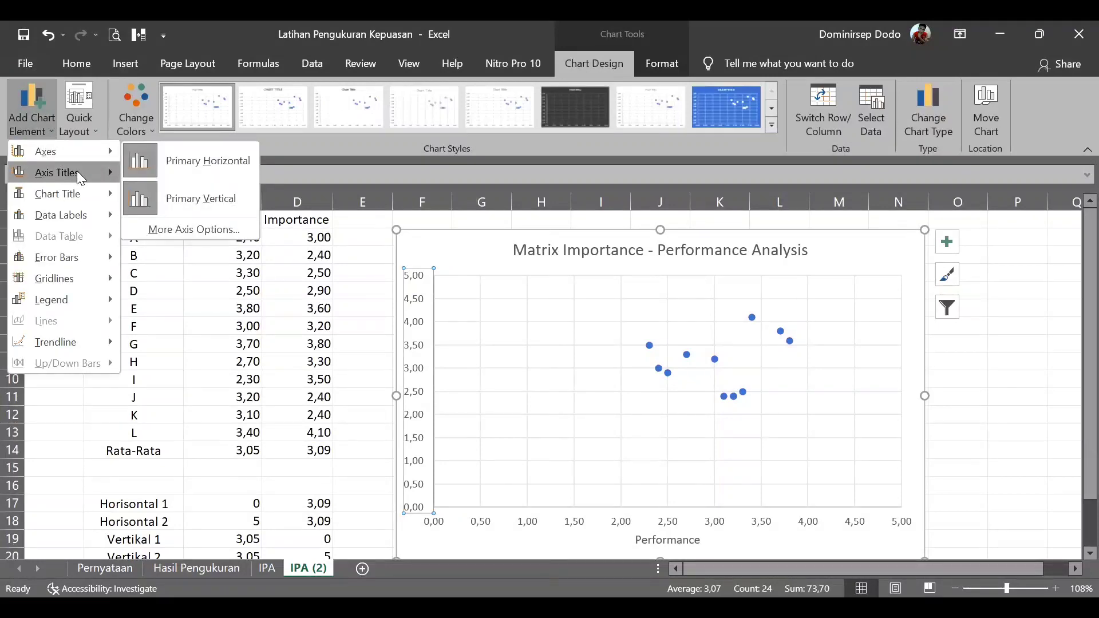
mouse_move(93, 174)
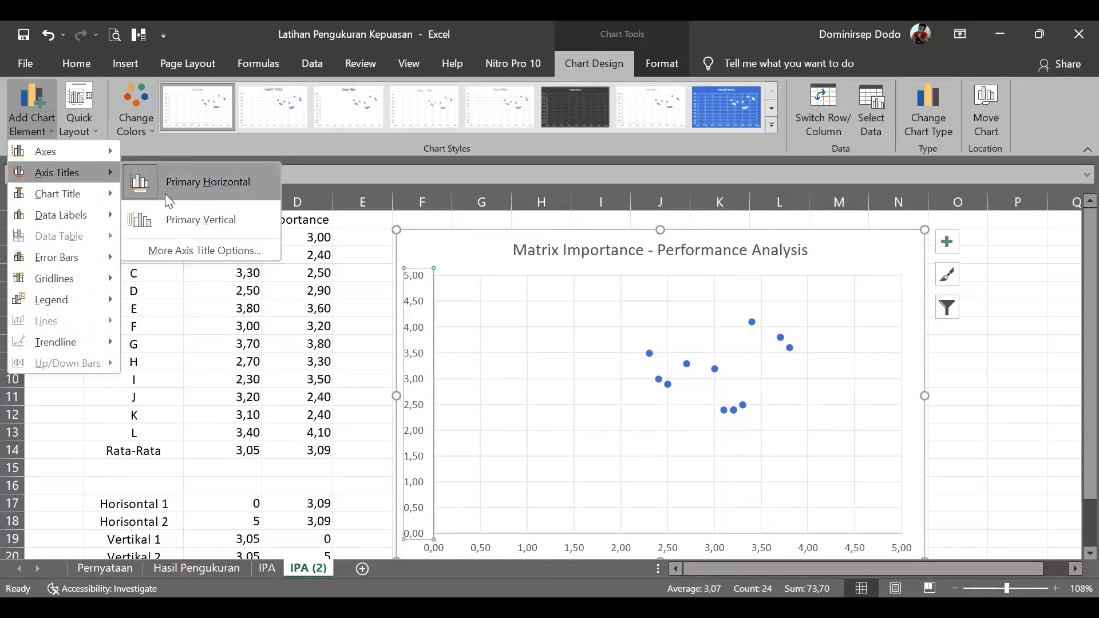
left_click(191, 227)
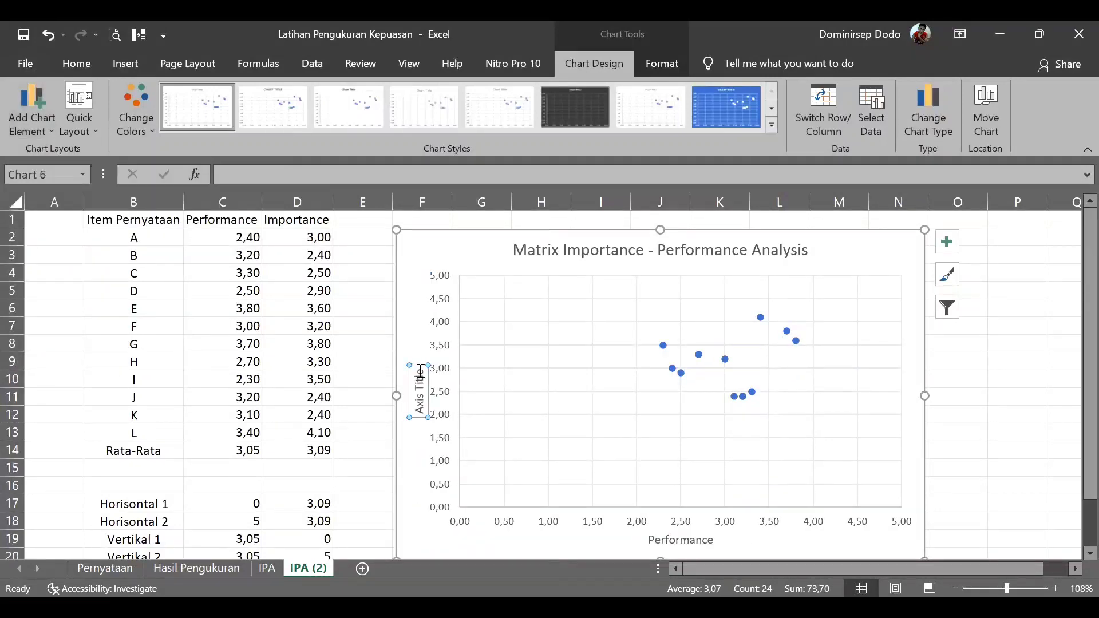
left_click_drag(421, 373, 426, 412)
type("Impo")
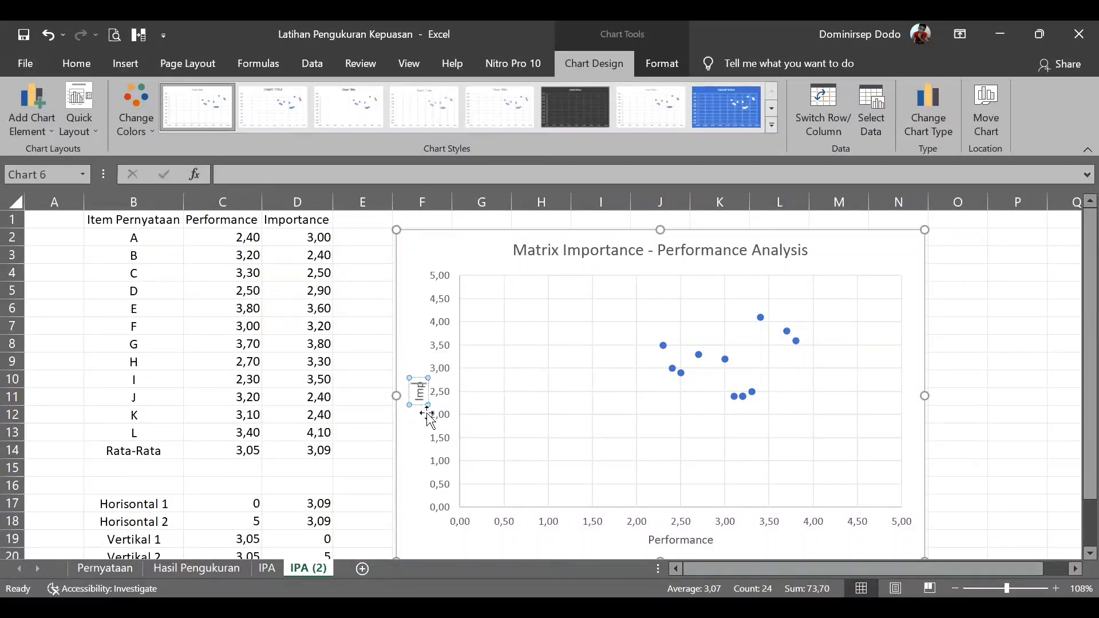
type("rtance")
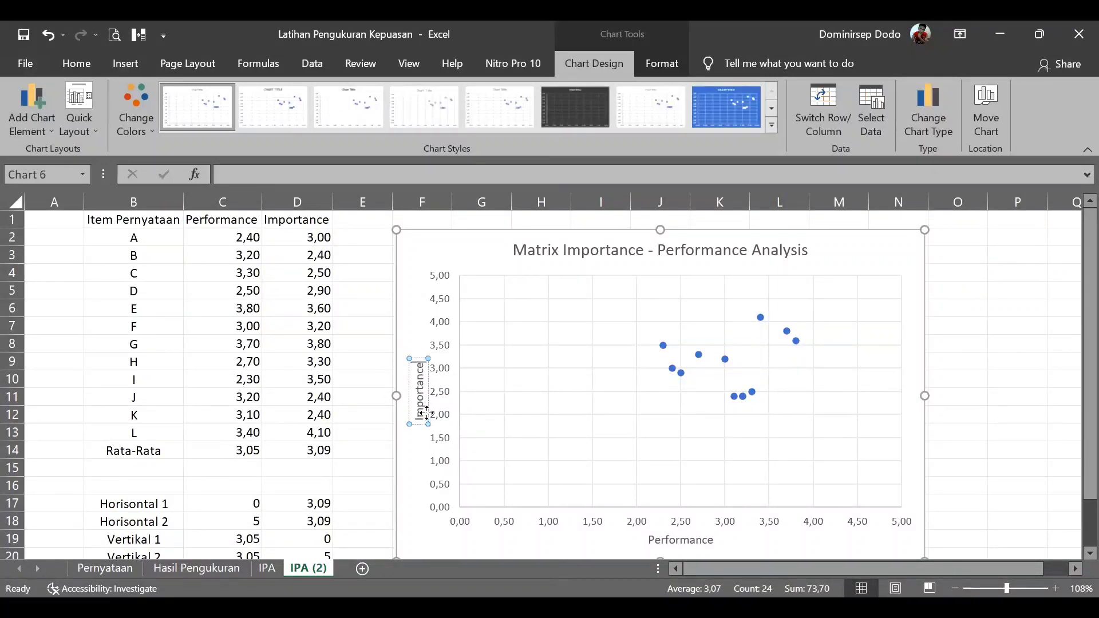
left_click(1025, 381)
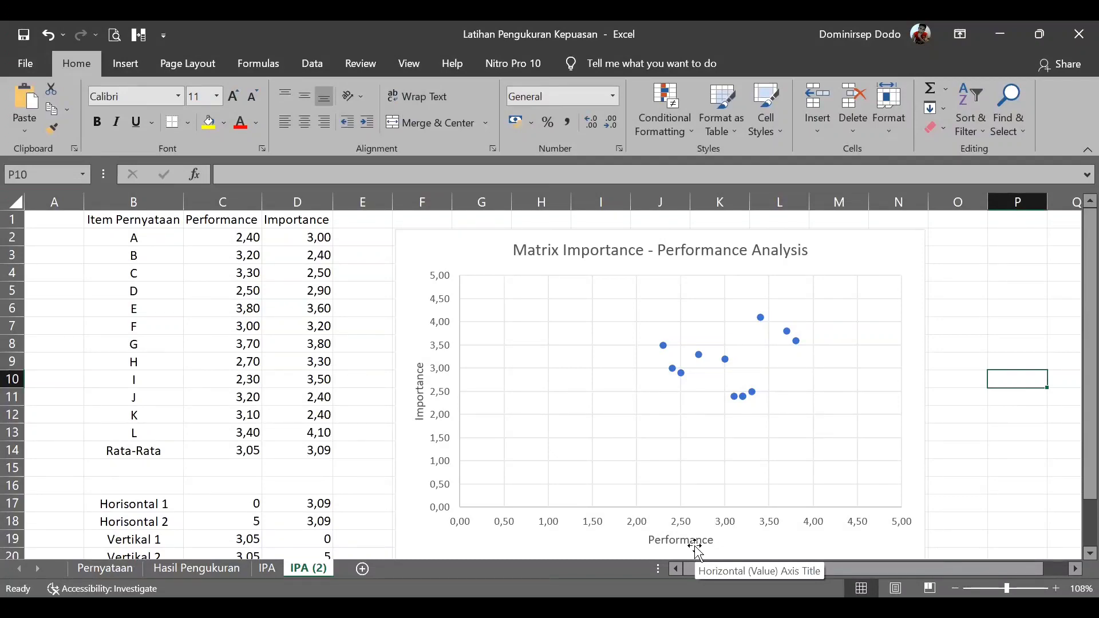
Add data labels to all points of the scatter series.
scroll(654, 477, "down", 2)
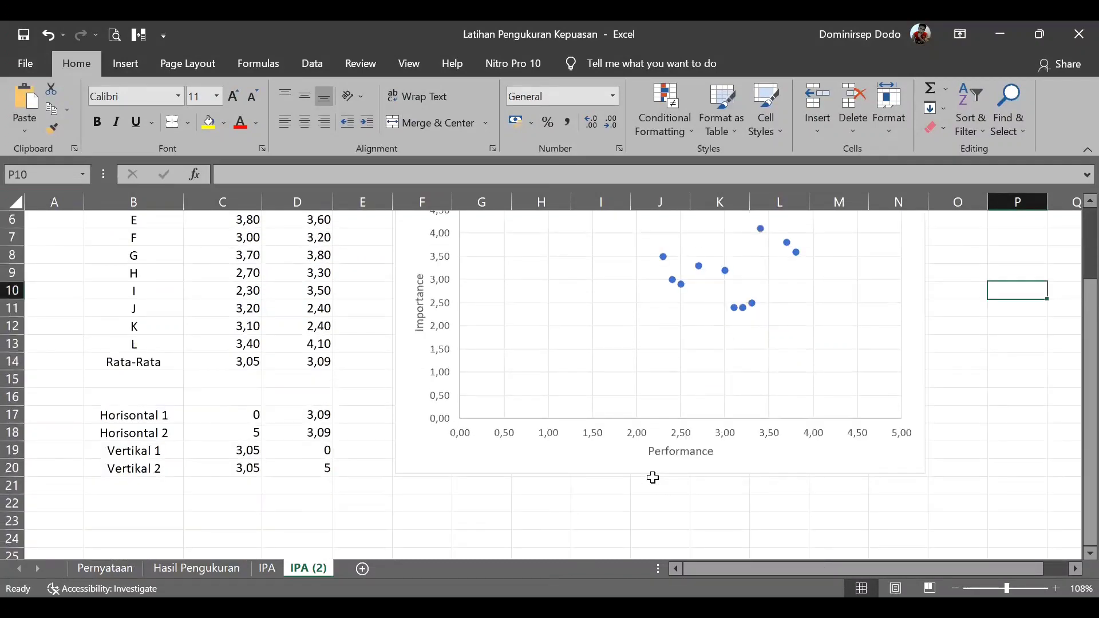
scroll(654, 477, "up", 2)
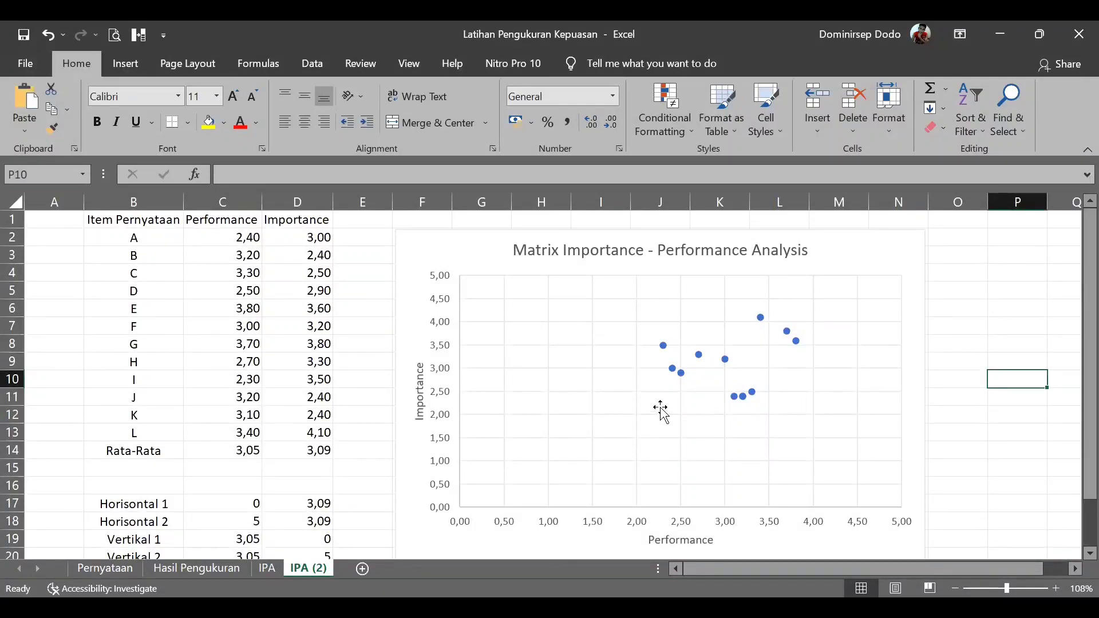
left_click(728, 366)
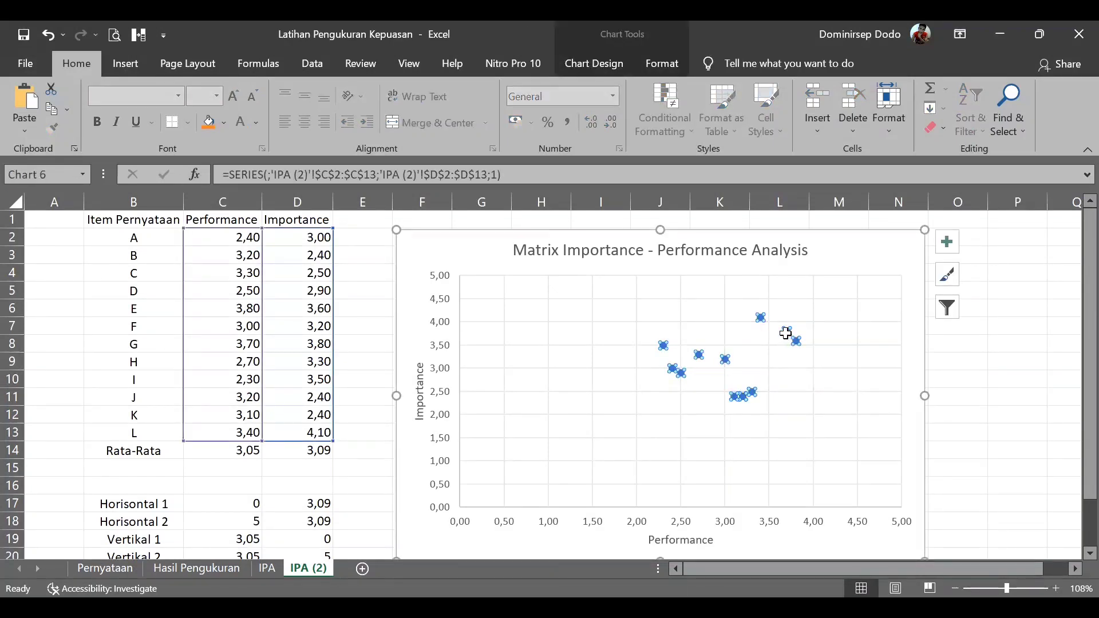
right_click(753, 393)
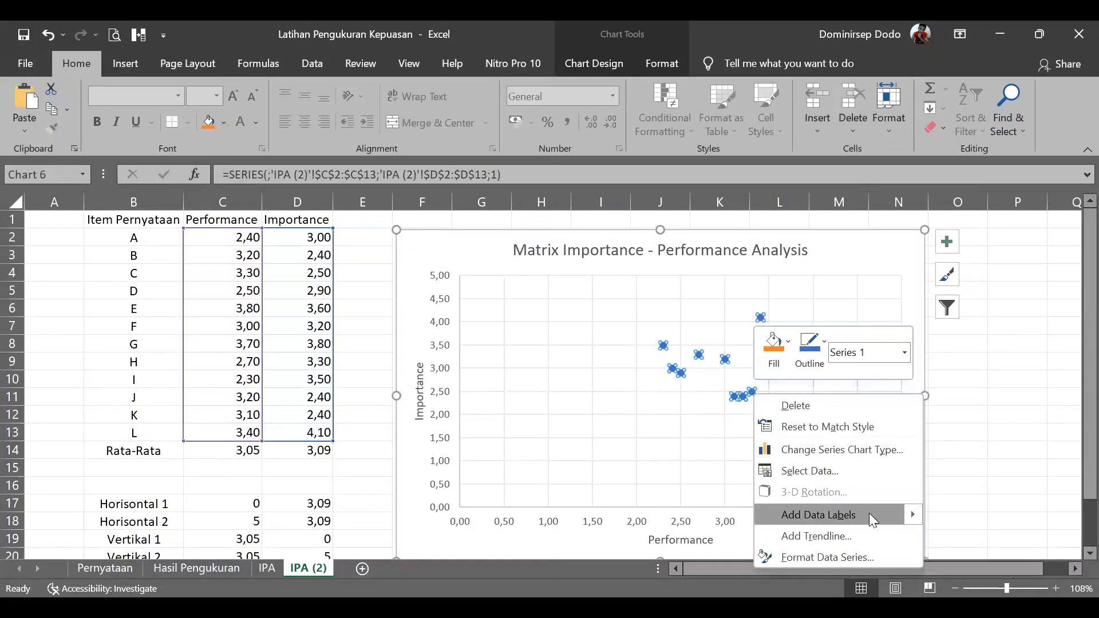
mouse_move(912, 513)
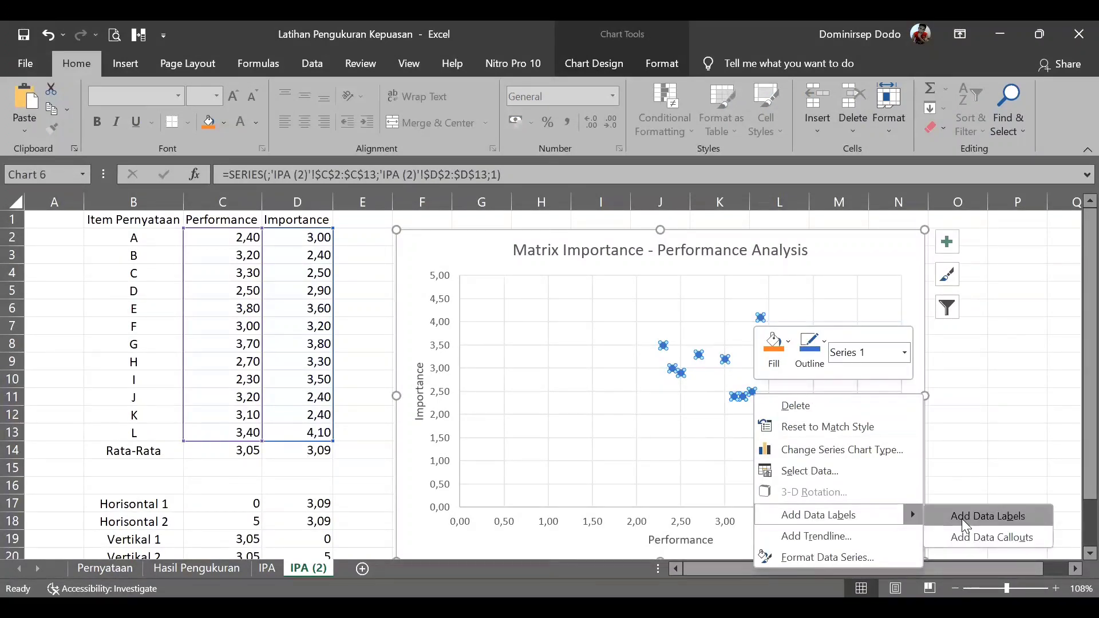
right_click(662, 344)
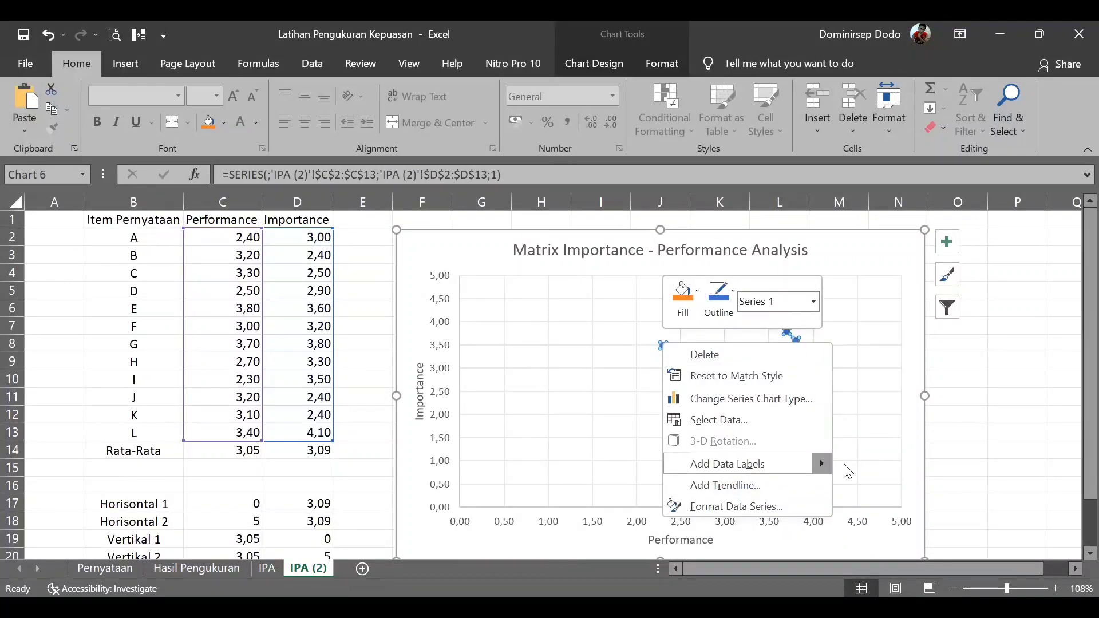
left_click(802, 463)
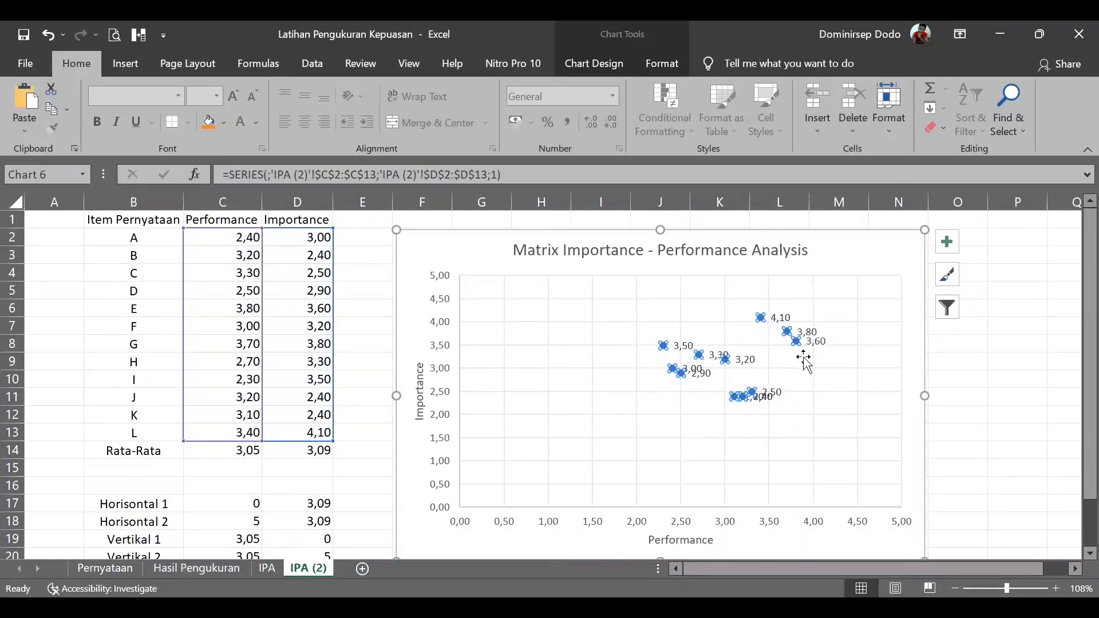
Set the scatter series' data labels to take their text from the item letters in cells B2:B13 of IPA (2).
left_click(784, 319)
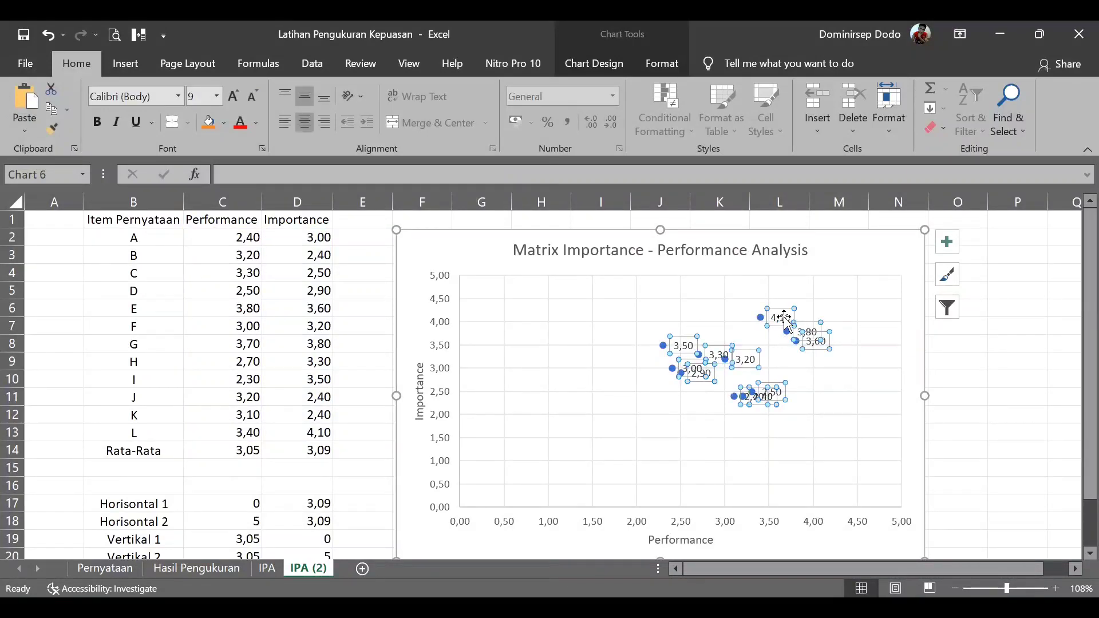
right_click(785, 320)
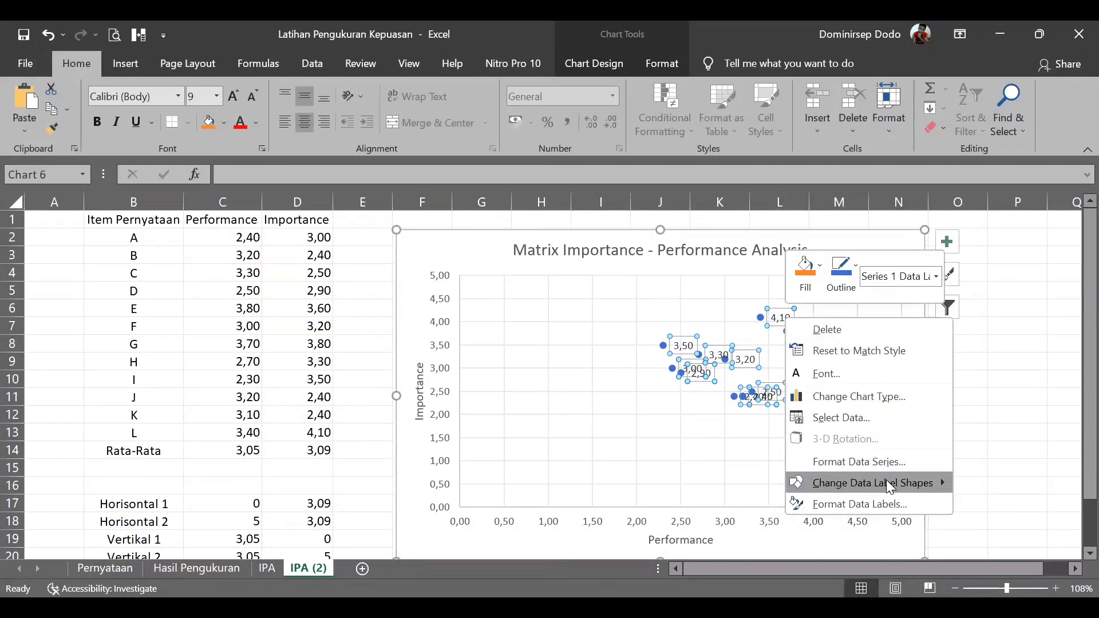
mouse_move(887, 480)
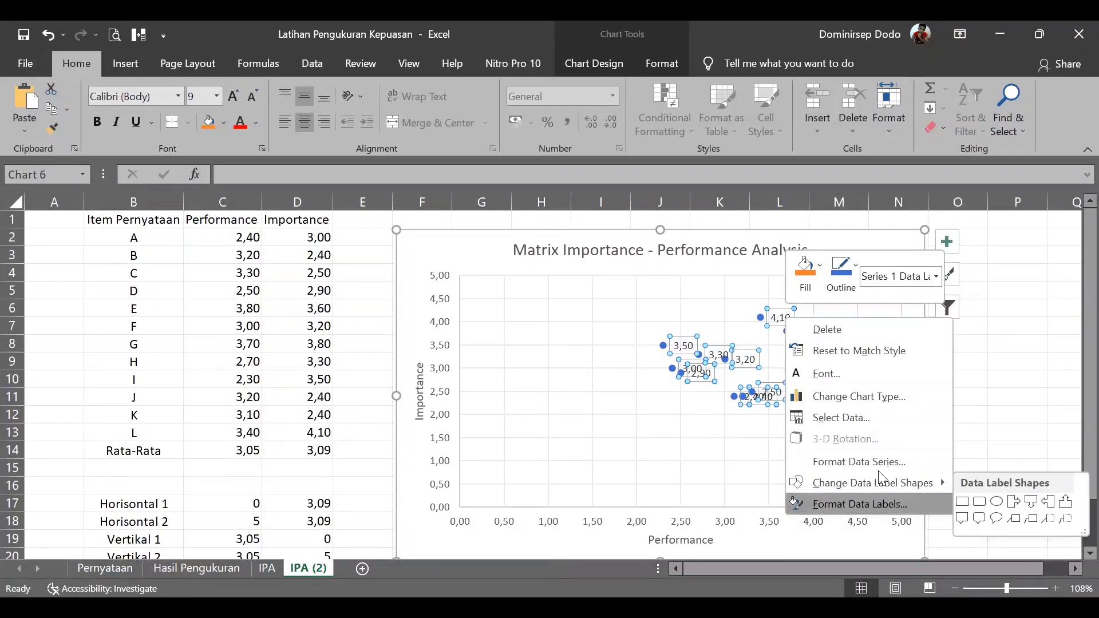
left_click(864, 504)
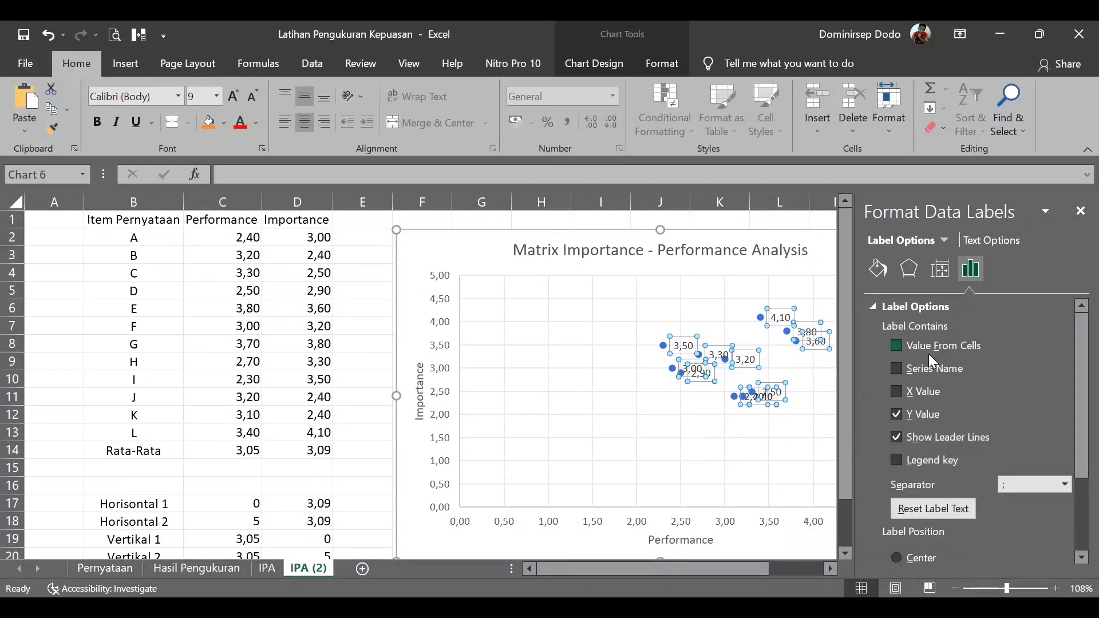
left_click(897, 346)
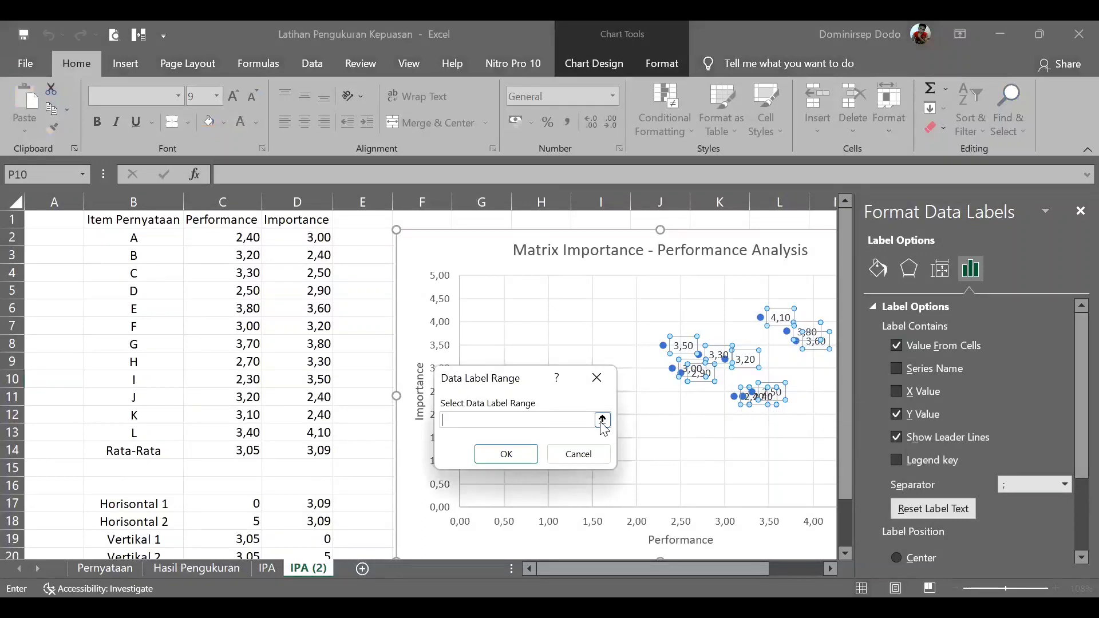
left_click_drag(507, 379, 463, 322)
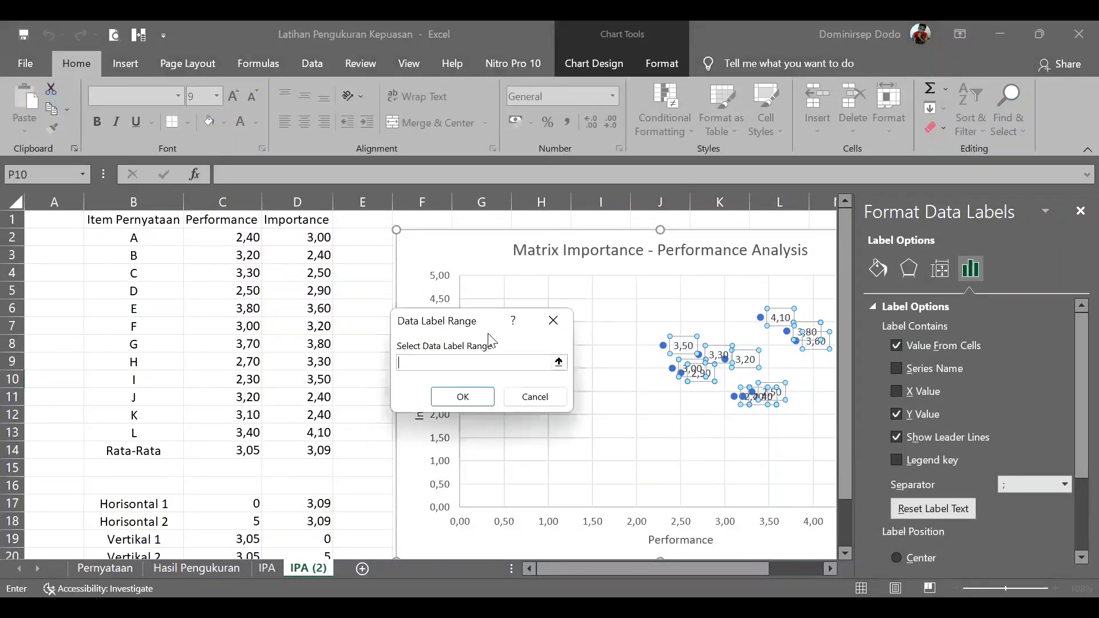
left_click(558, 363)
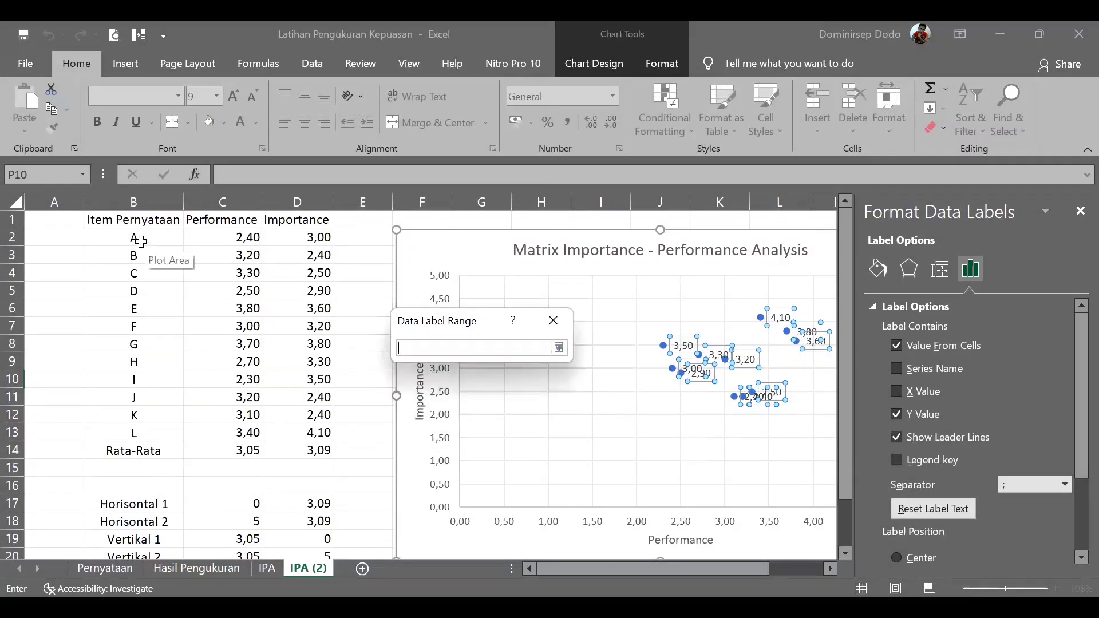
left_click_drag(134, 237, 159, 433)
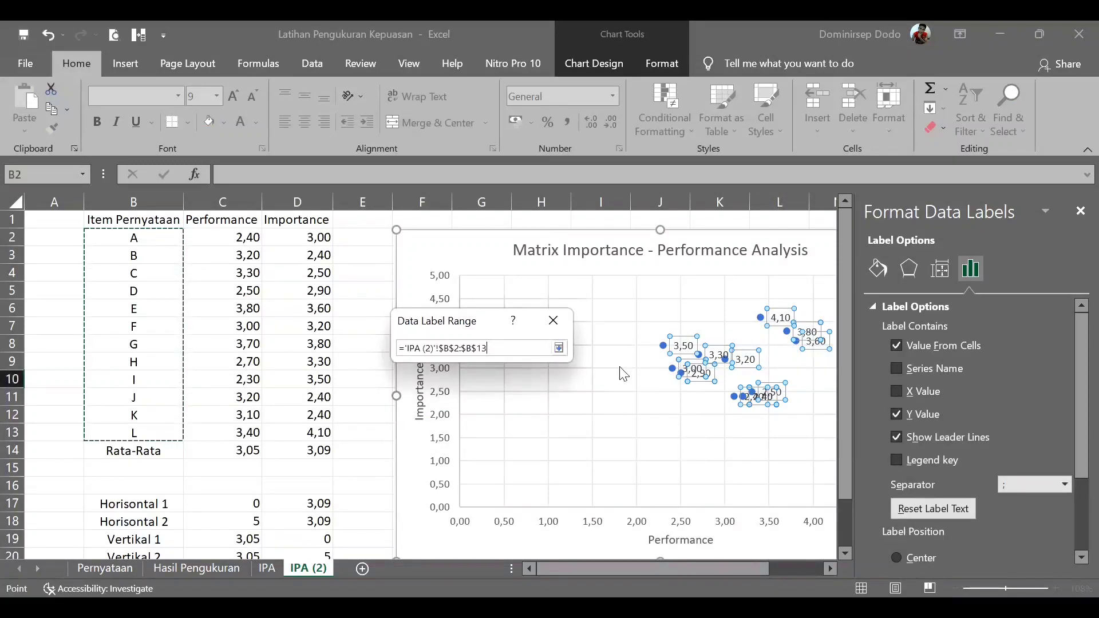
left_click(559, 348)
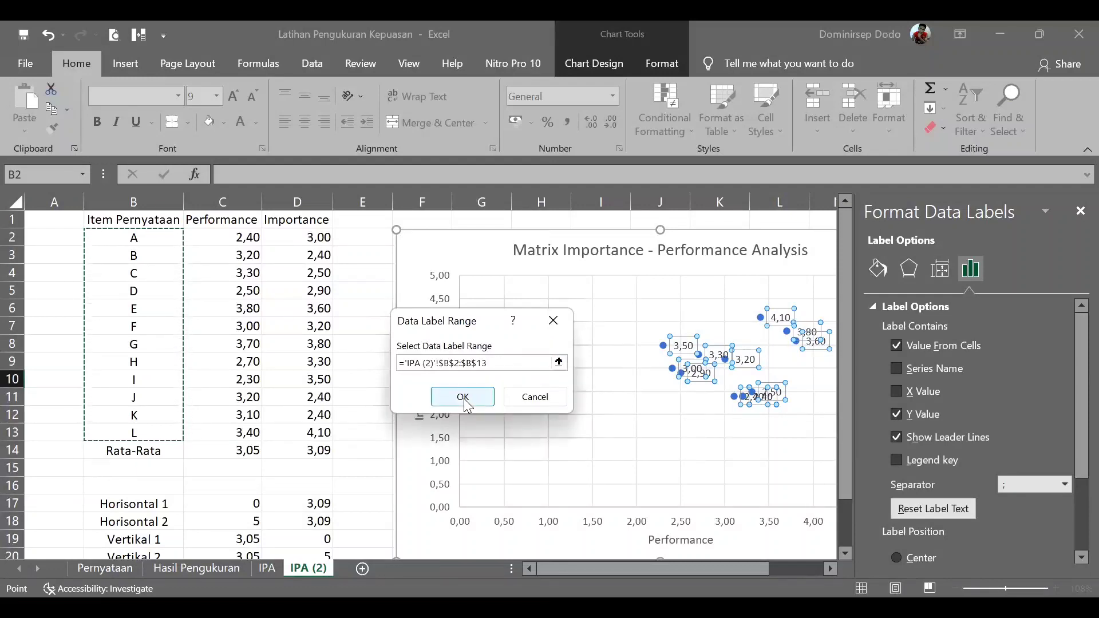
left_click(464, 397)
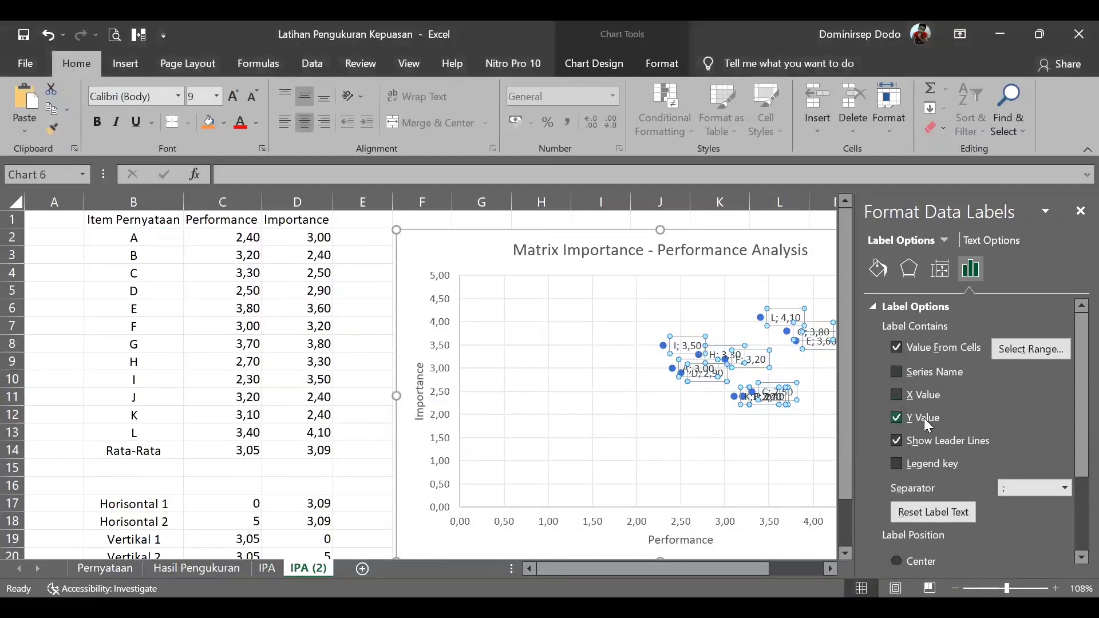
Remove the Y Value from the data labels and close the label formatting settings.
left_click(922, 420)
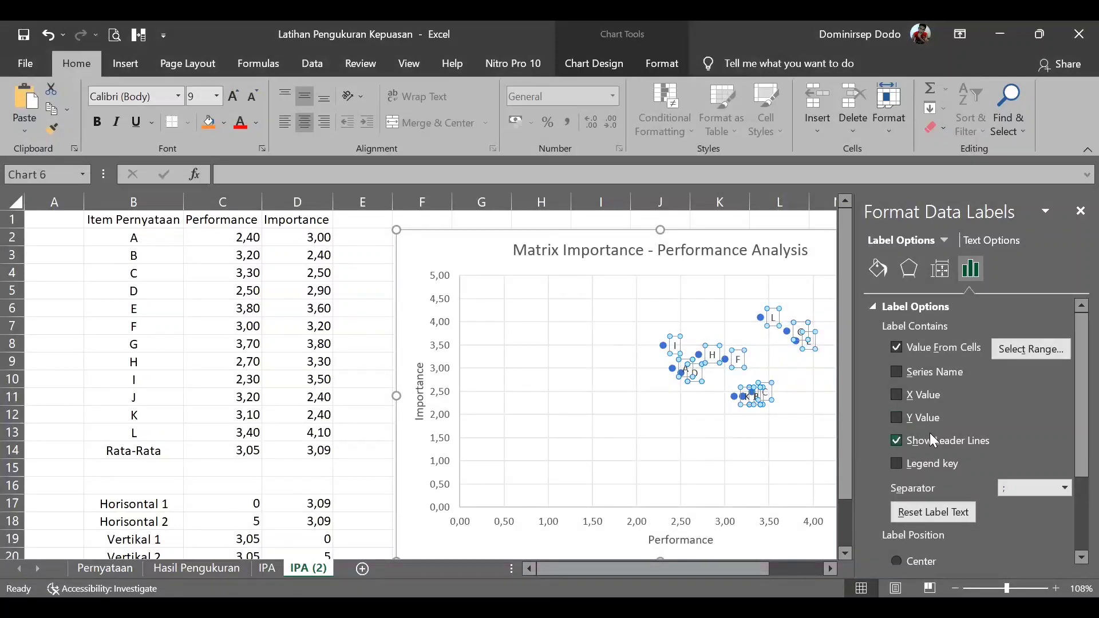
left_click(1076, 213)
left_click(843, 375)
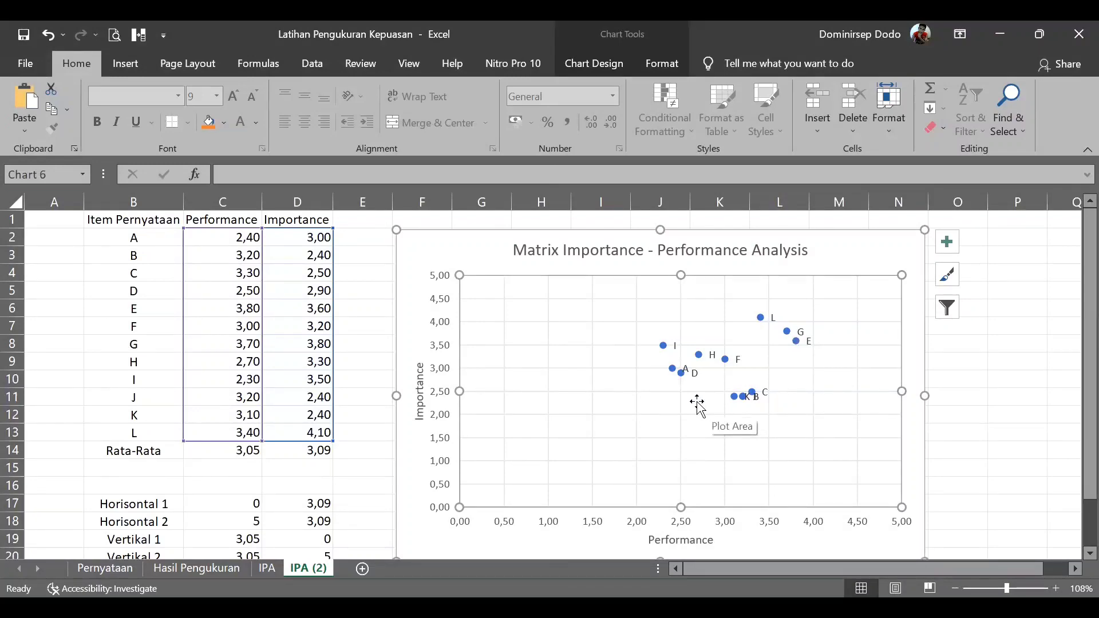
Examine the Performance and Importance averages in the Rata-Rata row against the scatter chart's axes.
scroll(572, 420, "down", 2)
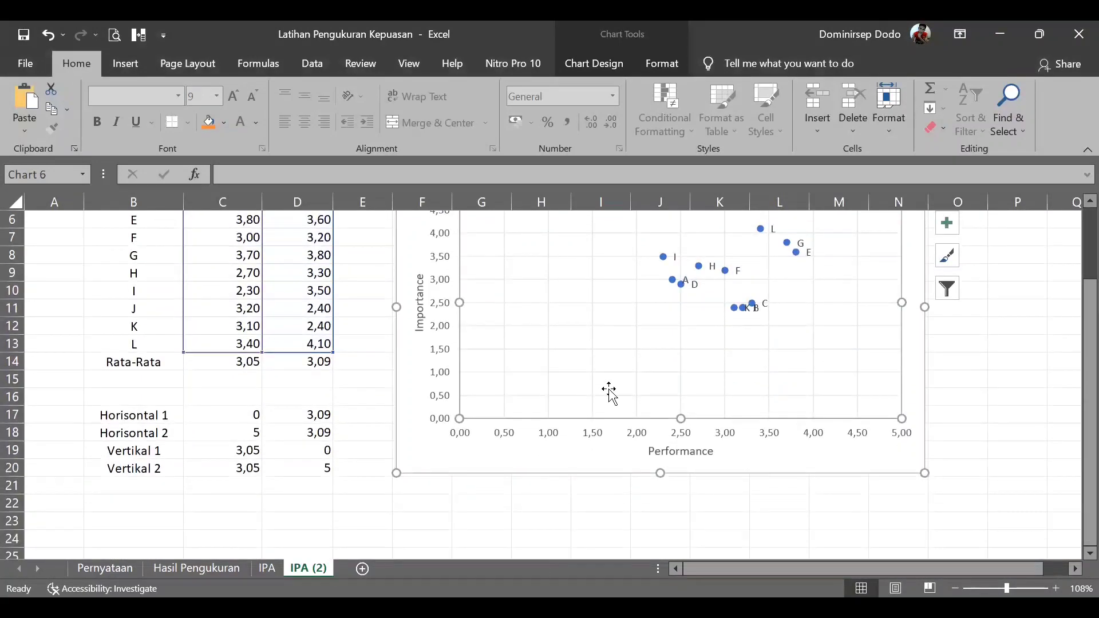
scroll(609, 392, "up", 2)
scroll(609, 392, "down", 2)
scroll(271, 466, "up", 2)
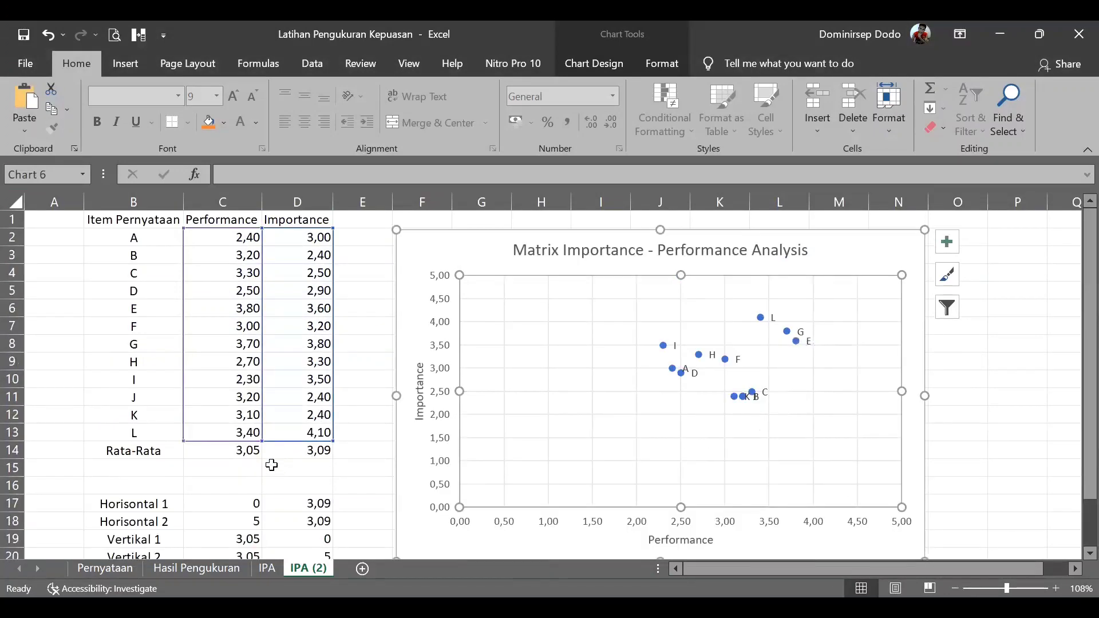
left_click(238, 454)
left_click(292, 452)
scroll(241, 457, "down", 1)
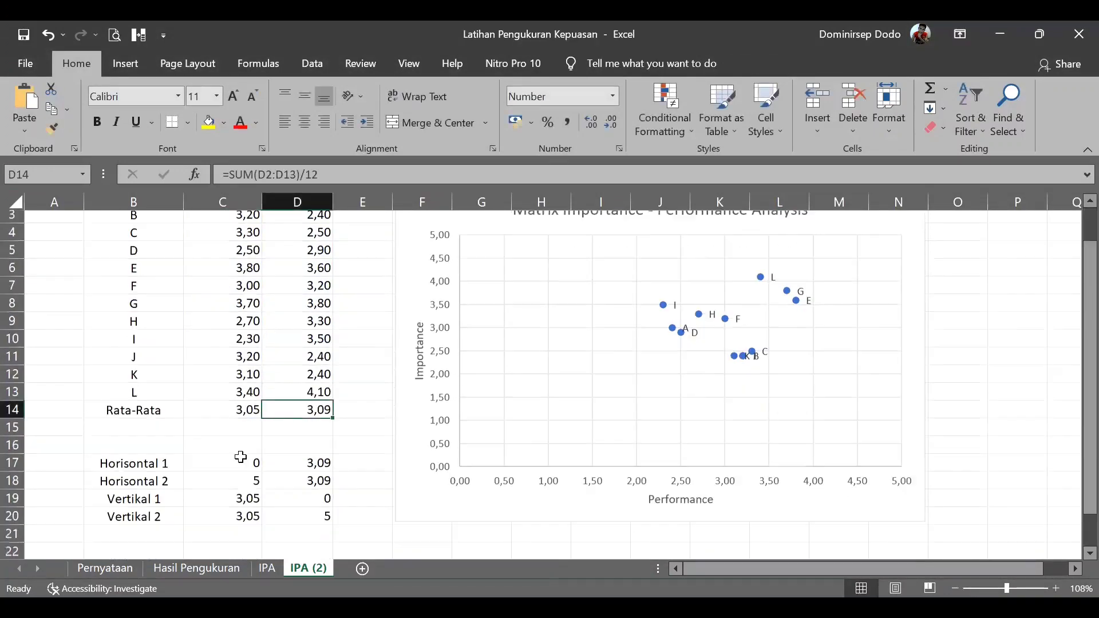
scroll(395, 415, "up", 2)
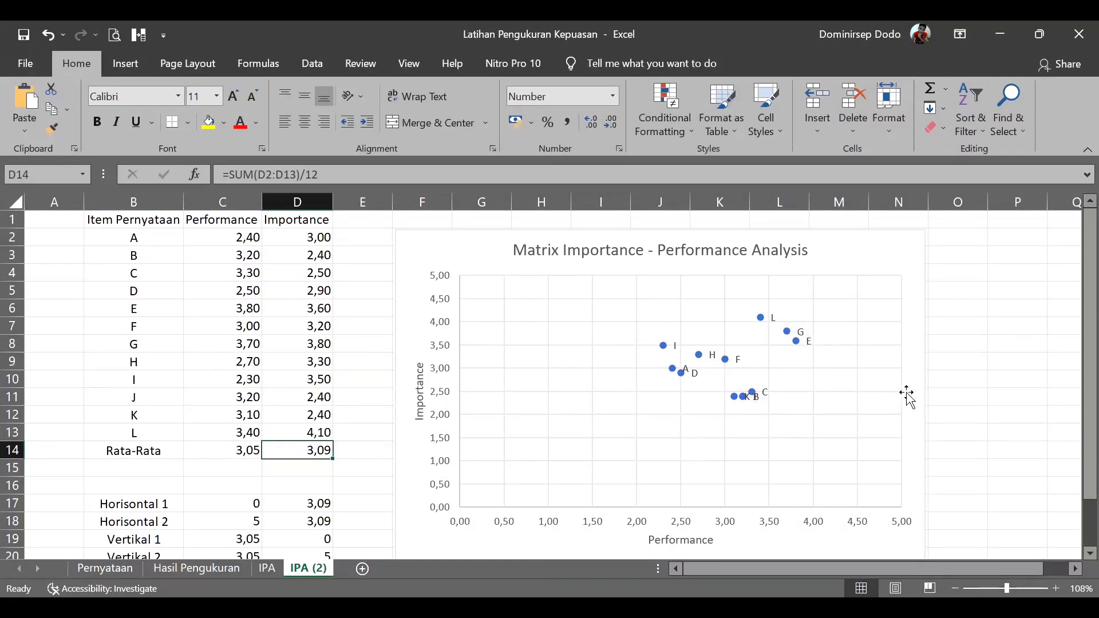
scroll(894, 390, "down", 2)
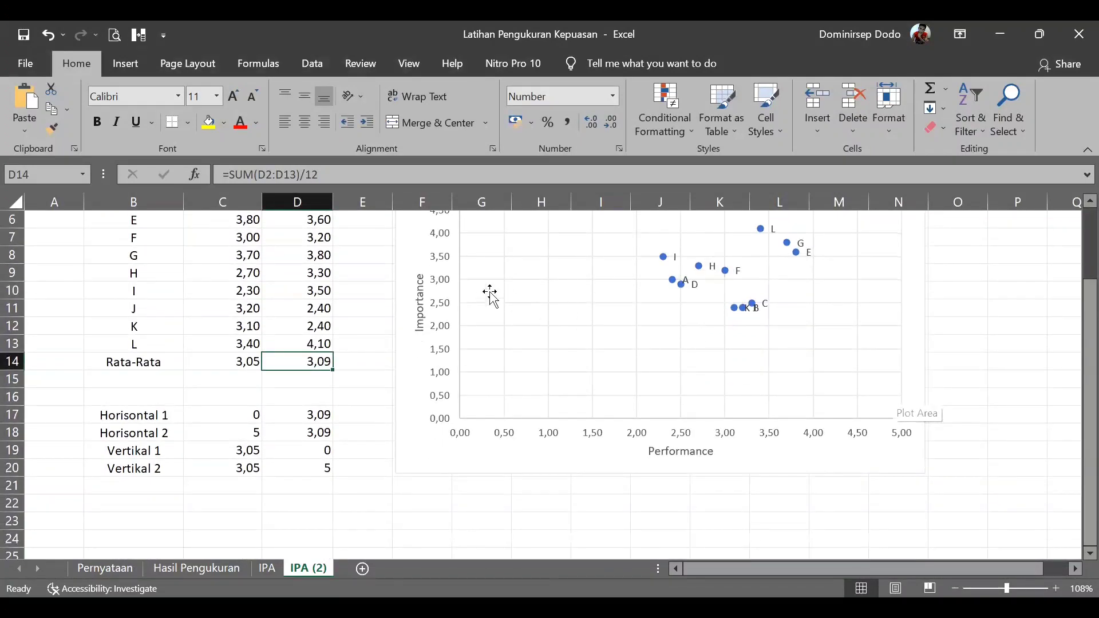
left_click(248, 362)
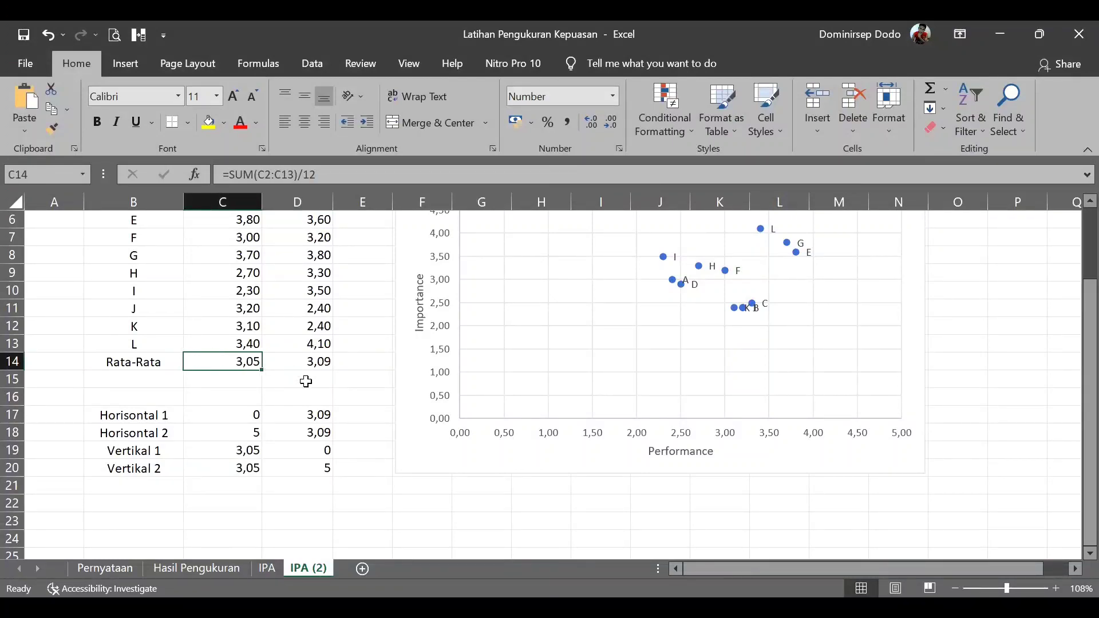
scroll(336, 375, "up", 2)
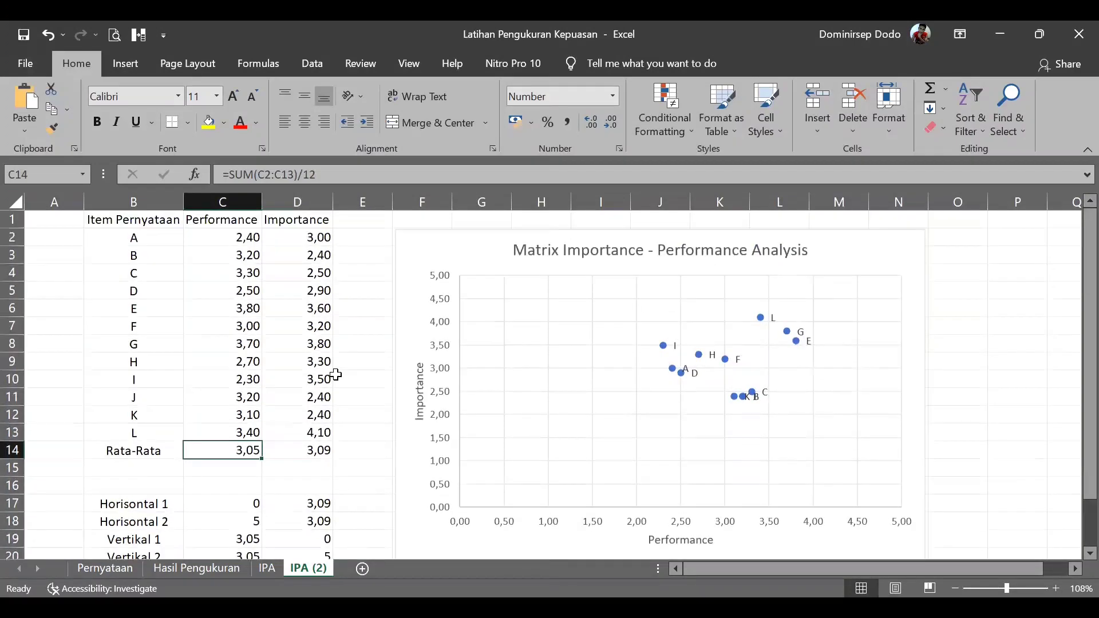
left_click(320, 451)
scroll(390, 427, "down", 2)
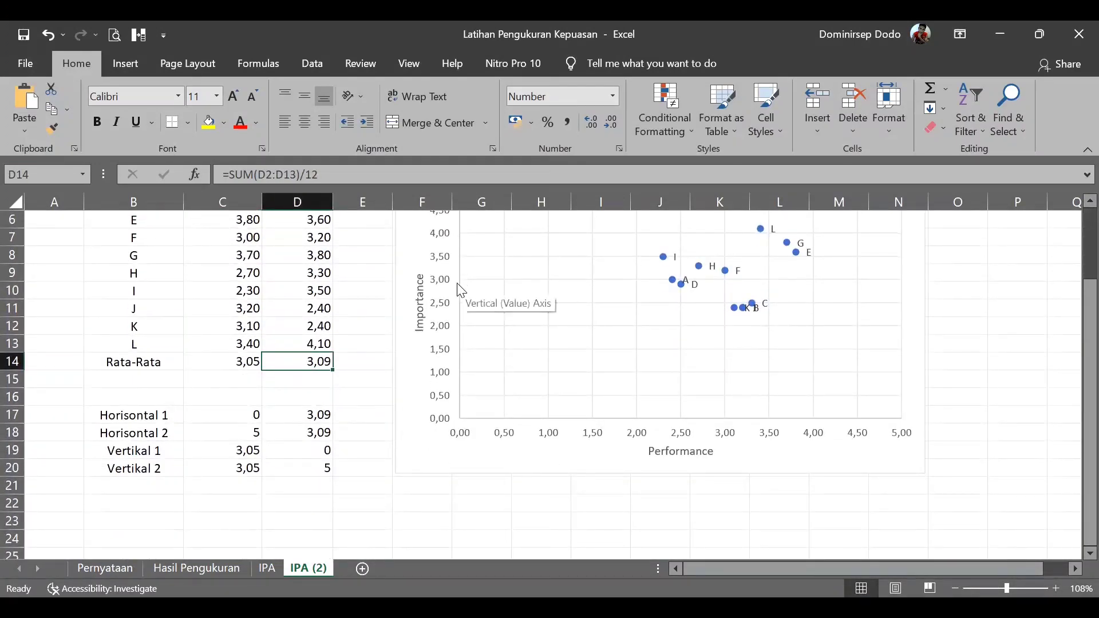
scroll(464, 303, "up", 2)
scroll(472, 321, "down", 2)
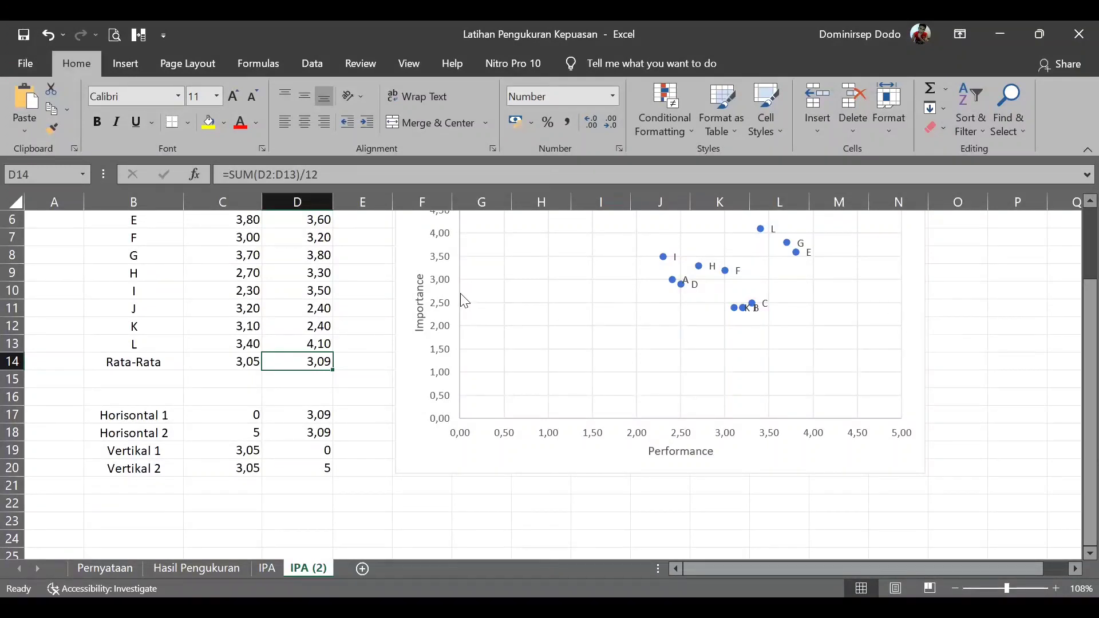
scroll(464, 302, "up", 2)
scroll(461, 366, "down", 2)
Examine the Horisontal 1 and Horisontal 2 coordinates in C17:D18 and locate where they fall on the chart.
left_click(234, 417)
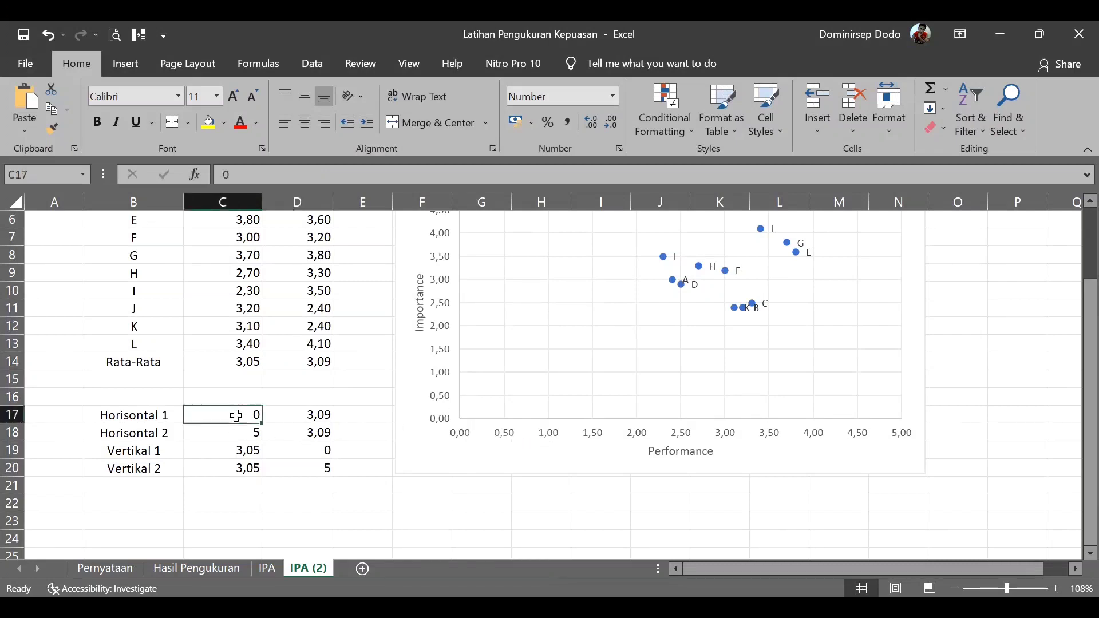
left_click(318, 412)
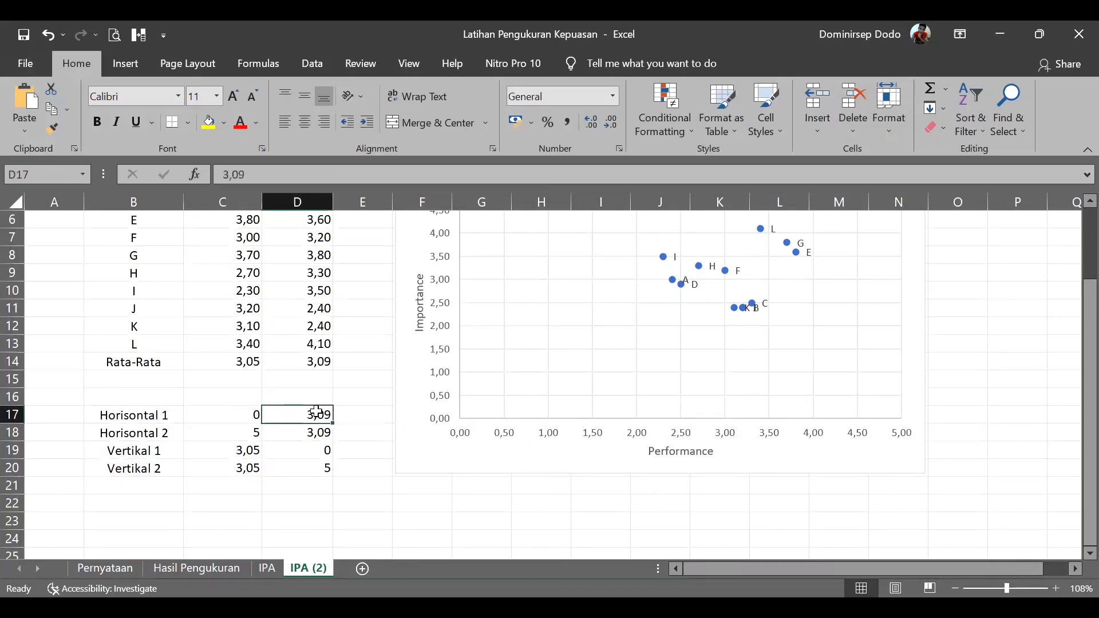
scroll(448, 378, "up", 2)
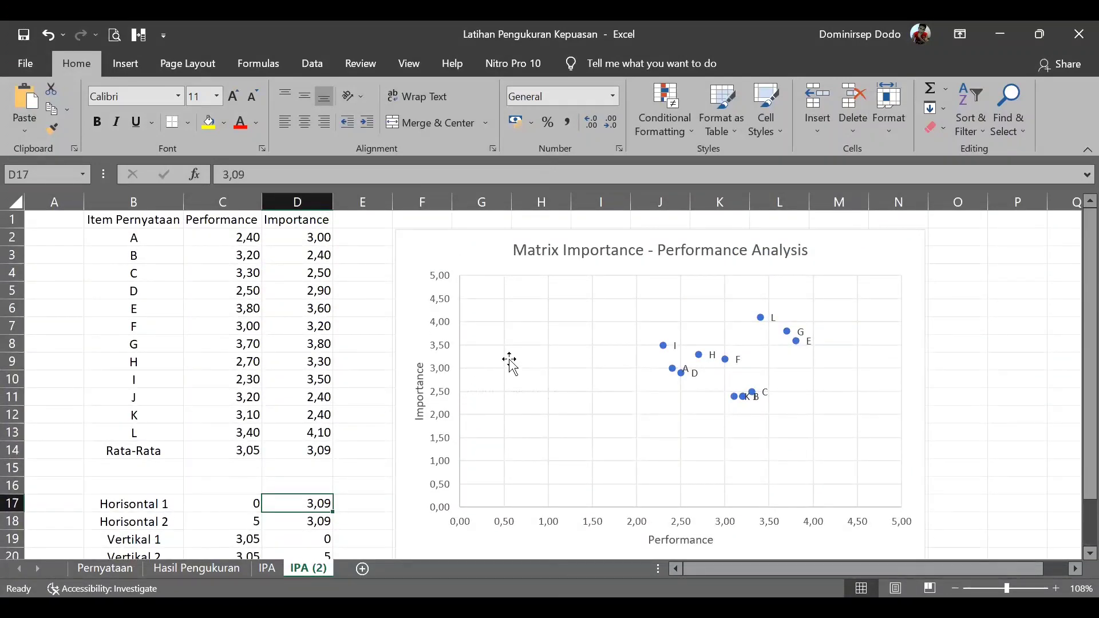
scroll(510, 361, "down", 3)
scroll(510, 362, "up", 2)
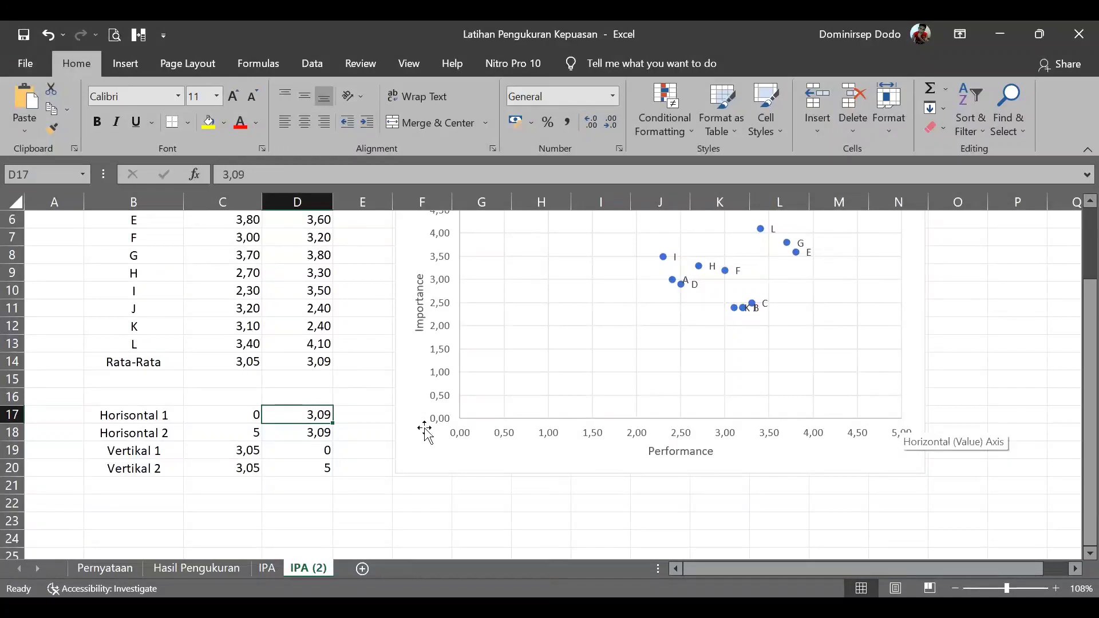
left_click(236, 433)
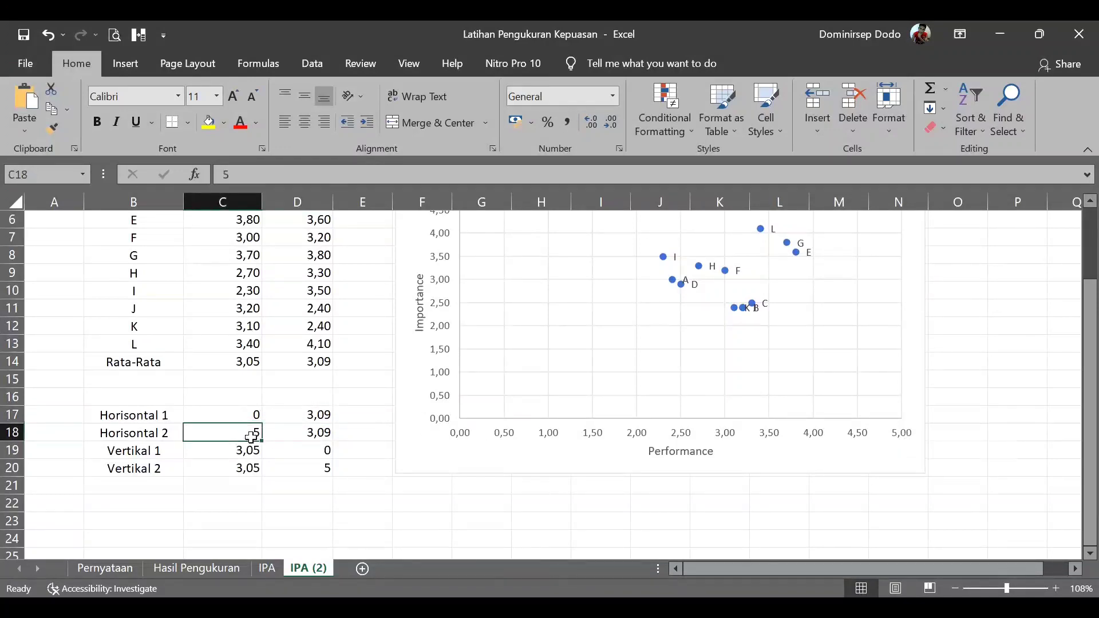
left_click(322, 432)
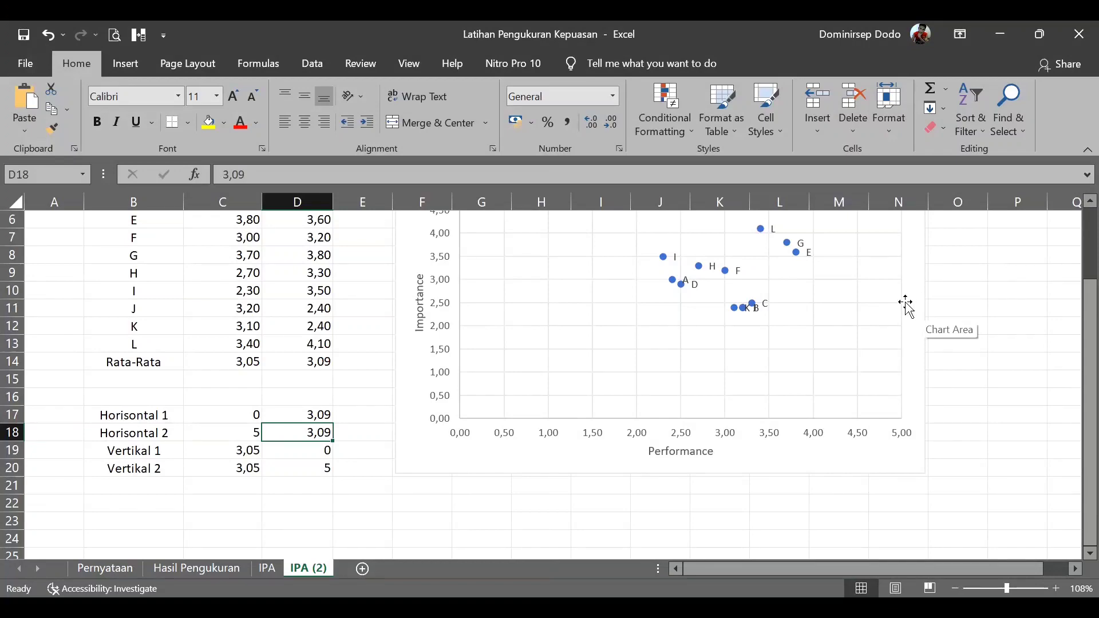
scroll(457, 370, "up", 2)
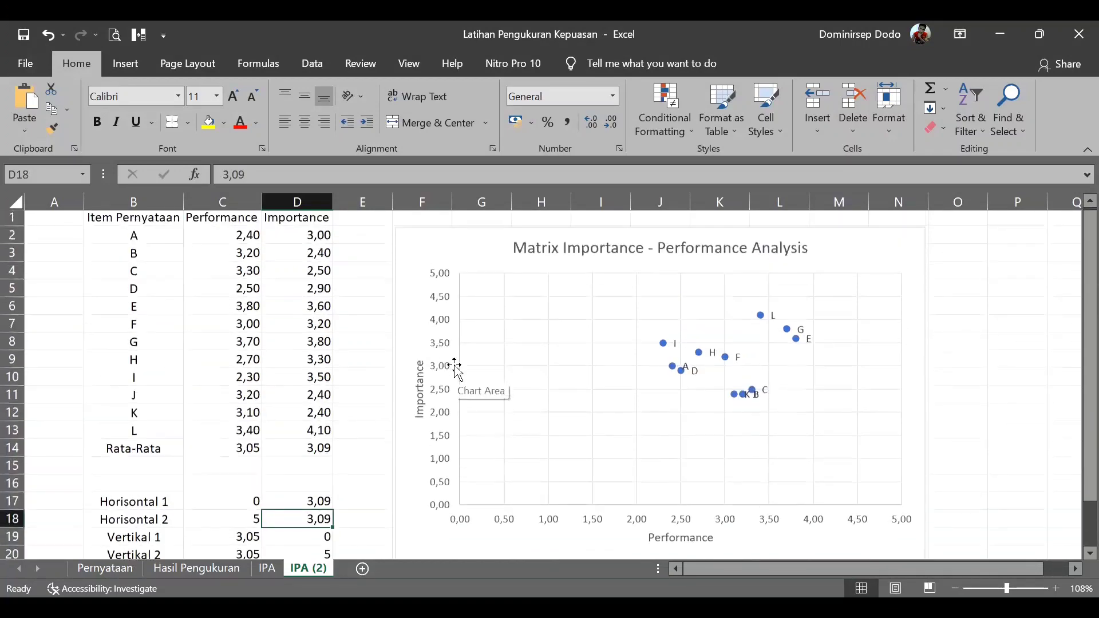
scroll(456, 369, "down", 2)
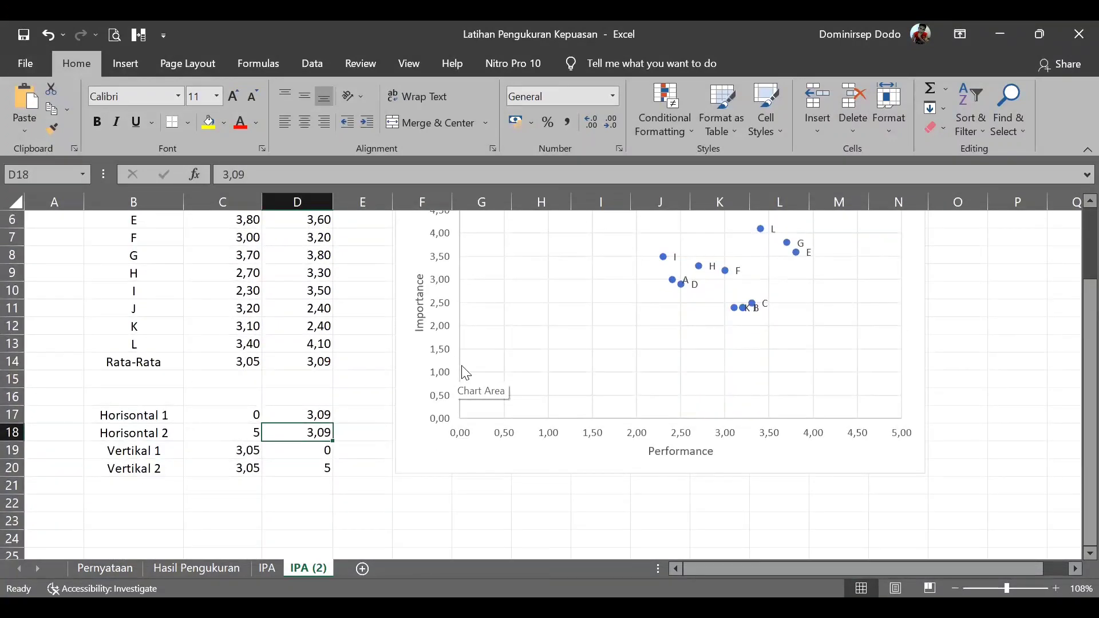
scroll(660, 375, "up", 2)
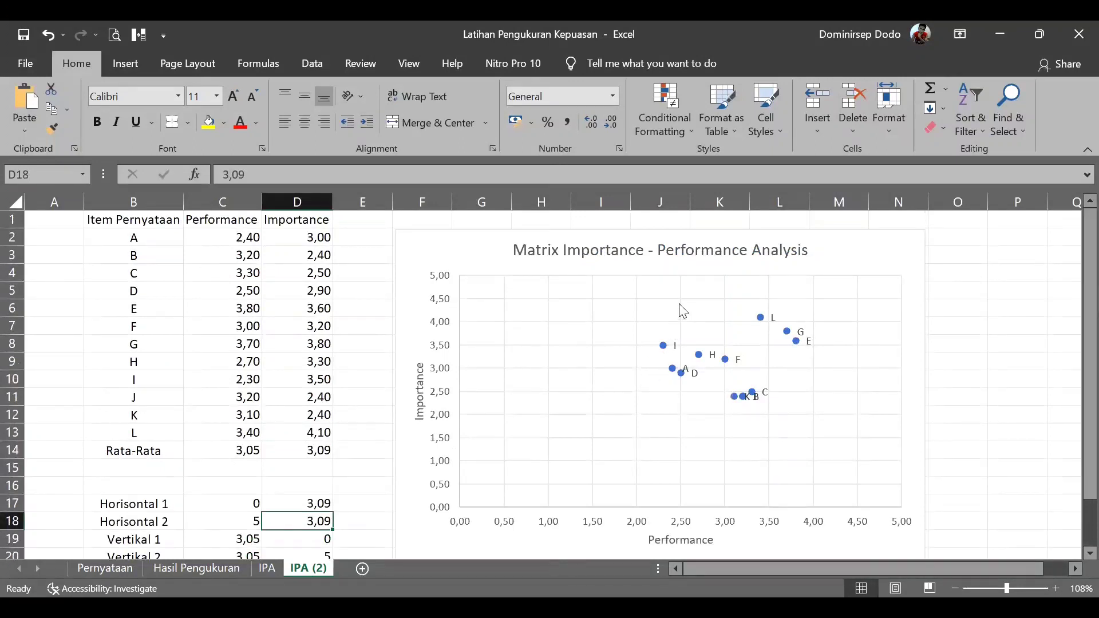
scroll(683, 305, "down", 2)
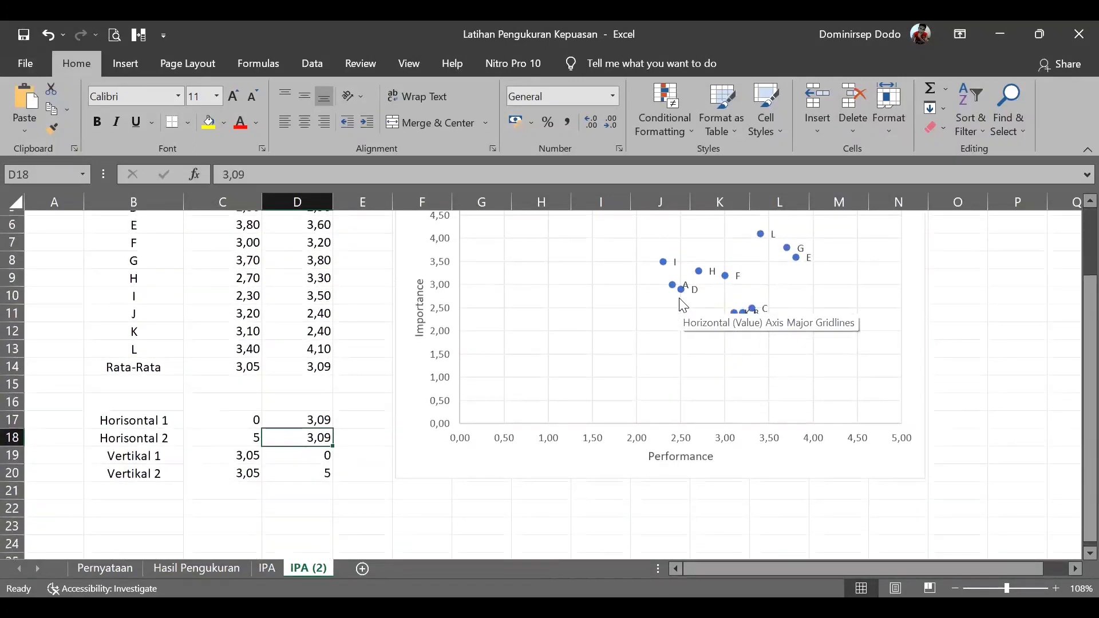
Compare the Performance average and the Vertikal 1 coordinates in C19:D19 with the chart's Performance axis.
left_click(243, 364)
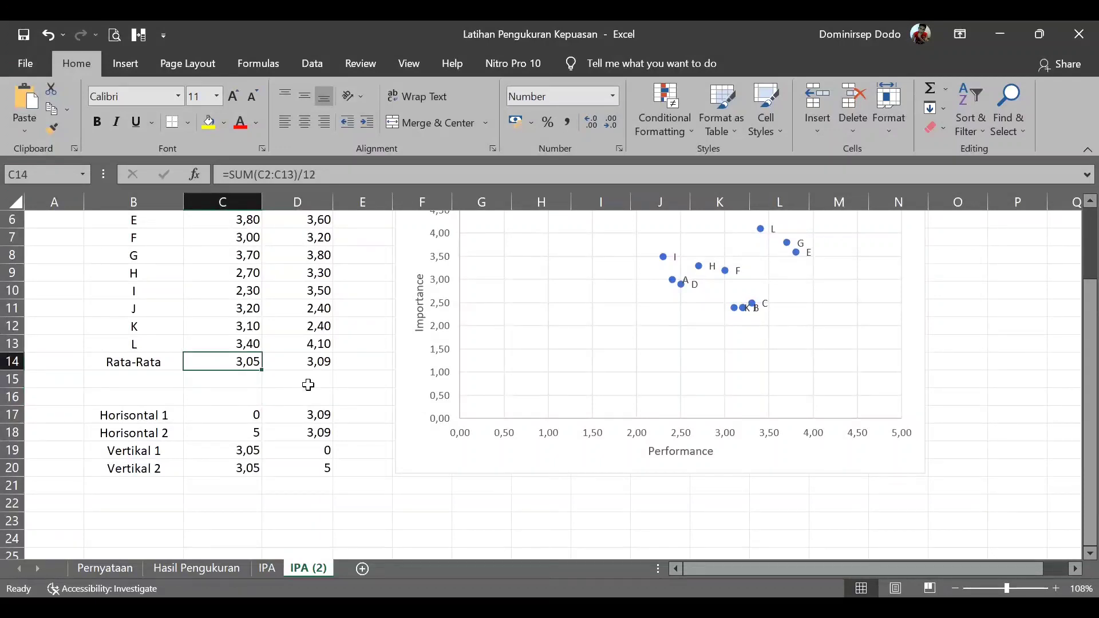
scroll(487, 424, "up", 2)
scroll(584, 446, "down", 2)
left_click(241, 450)
left_click(327, 454)
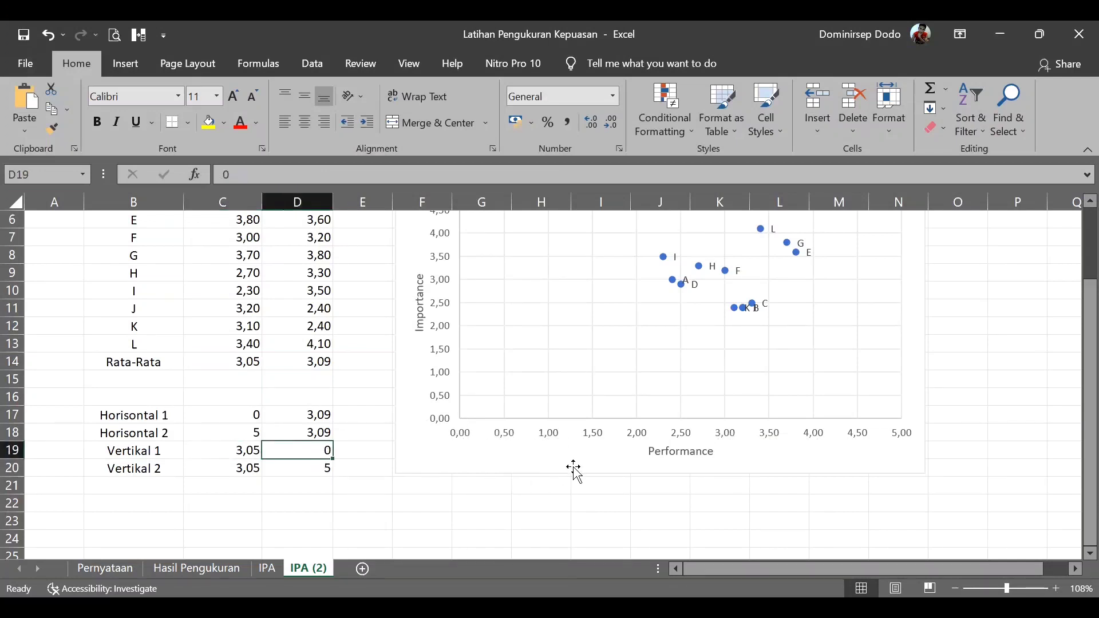
scroll(710, 309, "up", 2)
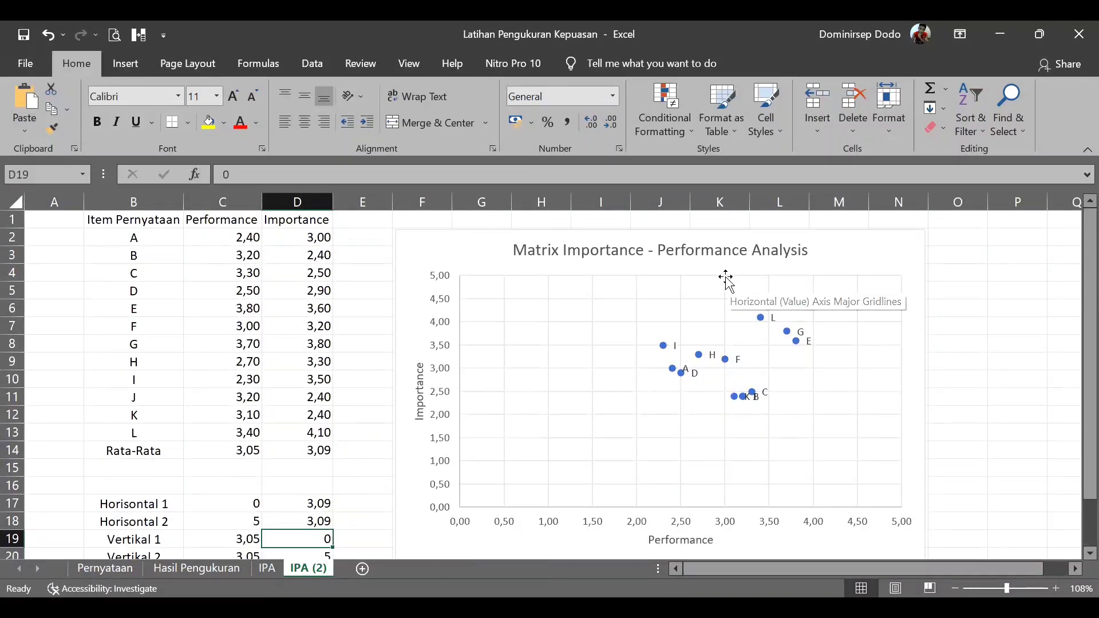
scroll(728, 284, "down", 2)
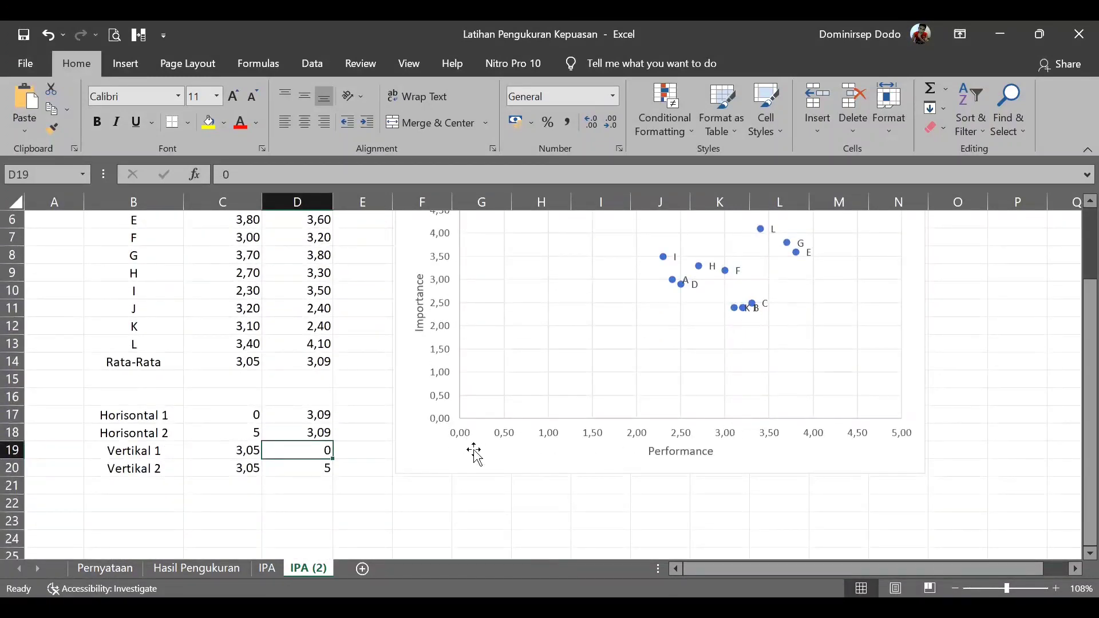
Examine the Vertikal 2 coordinates in C20:D20 and locate where they fall on the scatter chart.
left_click(243, 469)
left_click(297, 473)
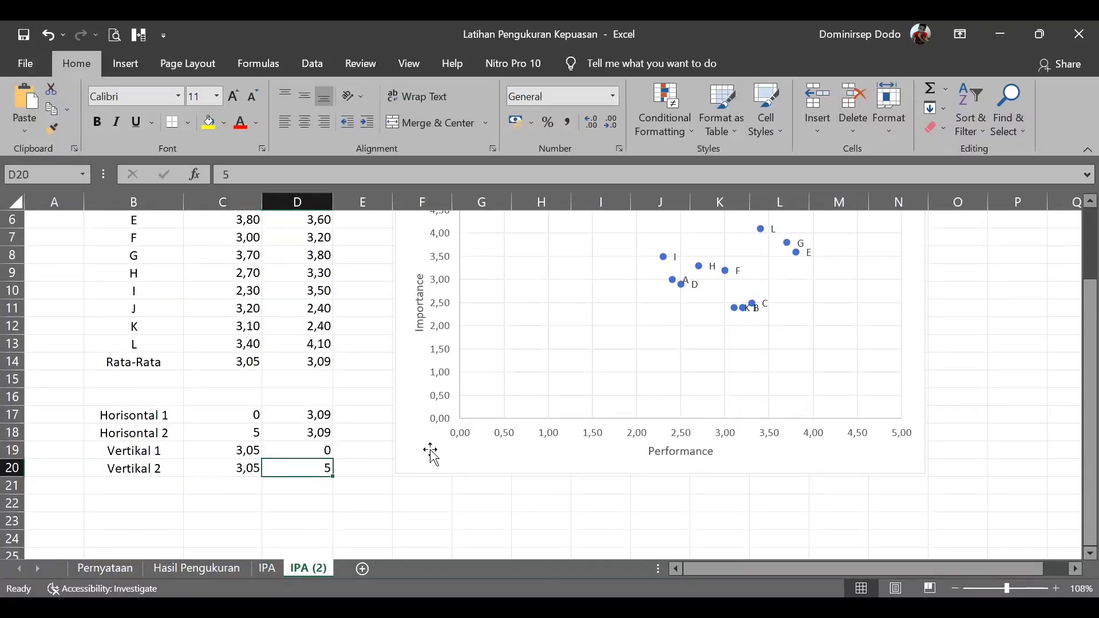
scroll(431, 449, "up", 2)
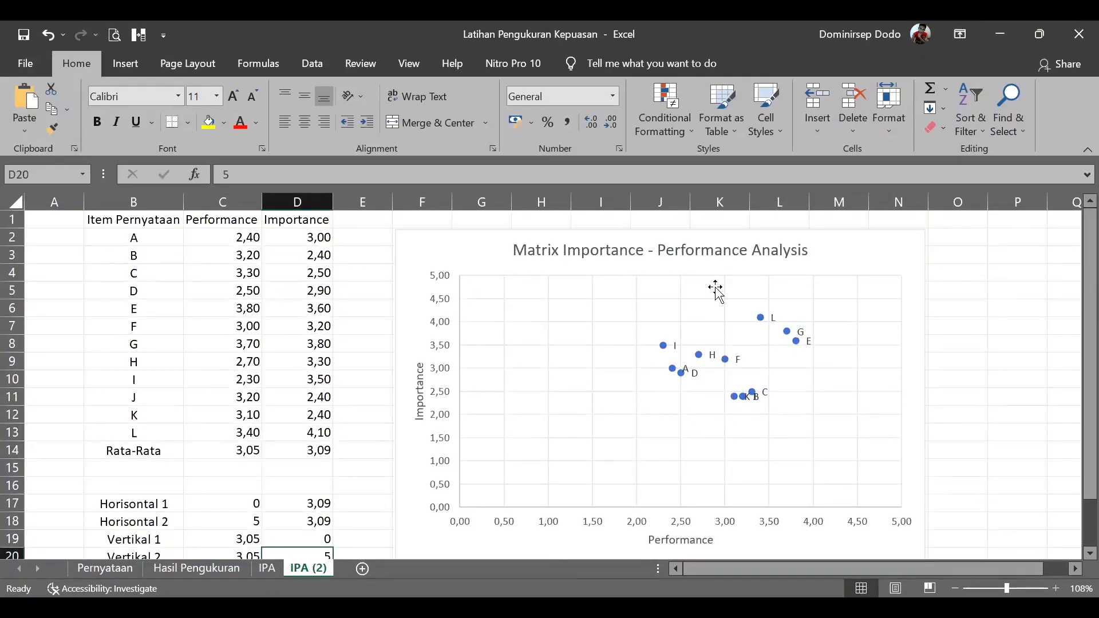
scroll(581, 321, "down", 2)
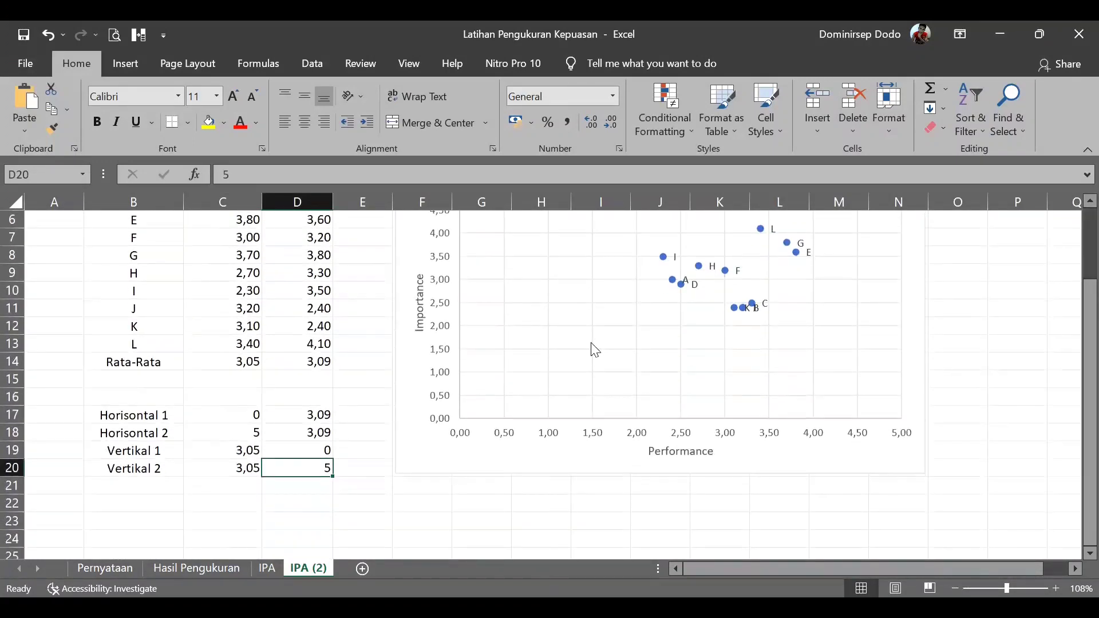
scroll(598, 351, "up", 2)
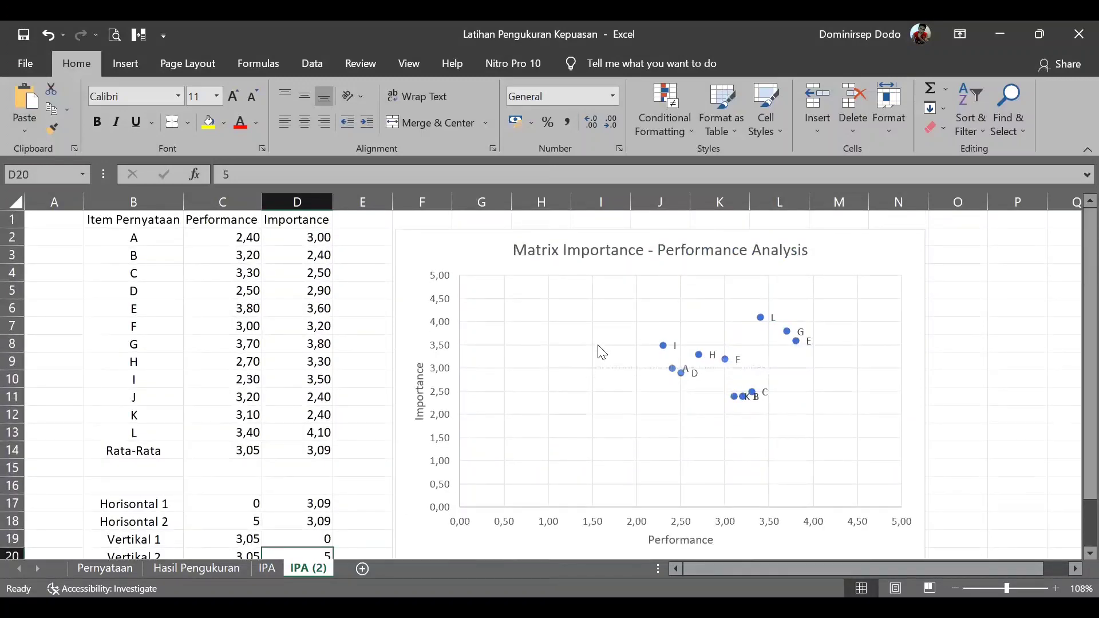
scroll(515, 380, "down", 2)
scroll(470, 392, "up", 2)
scroll(292, 426, "down", 2)
scroll(572, 406, "up", 2)
left_click(909, 251)
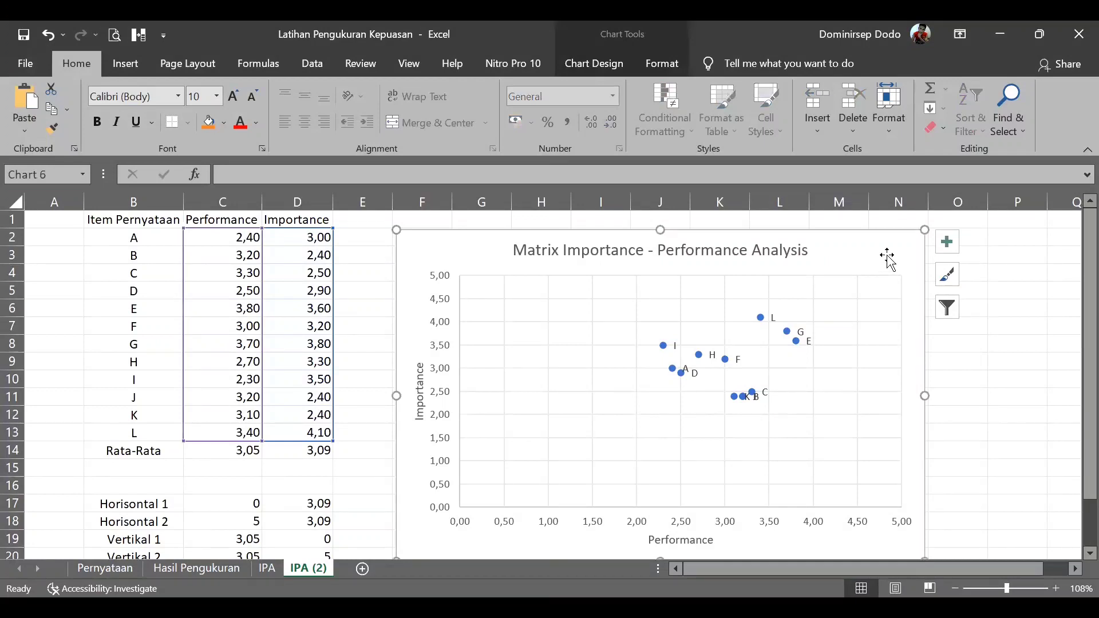
right_click(887, 255)
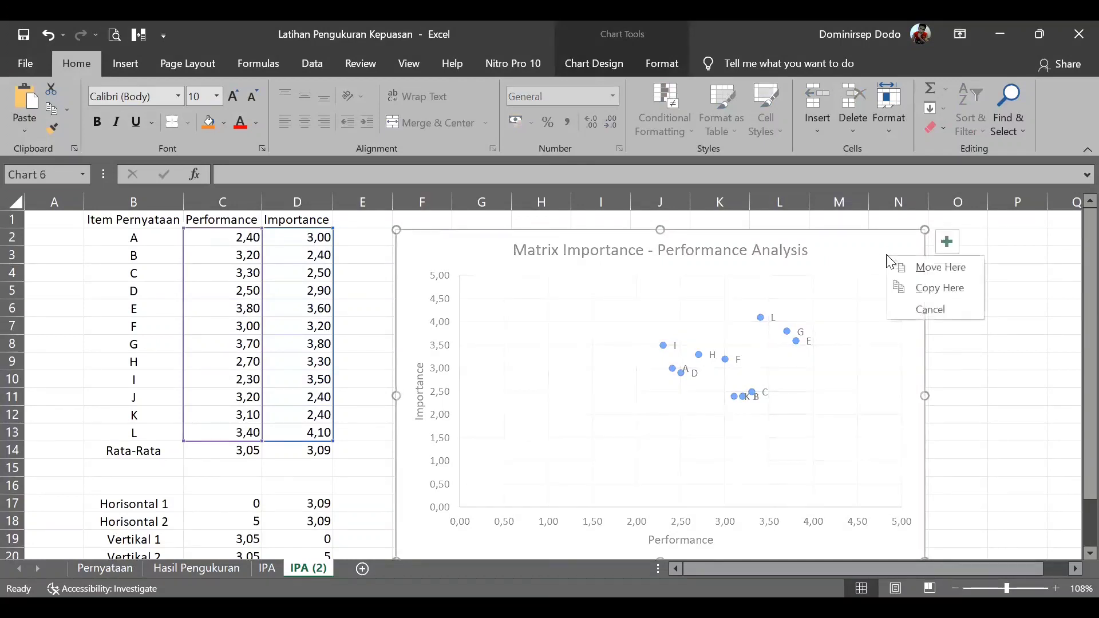
left_click(1010, 344)
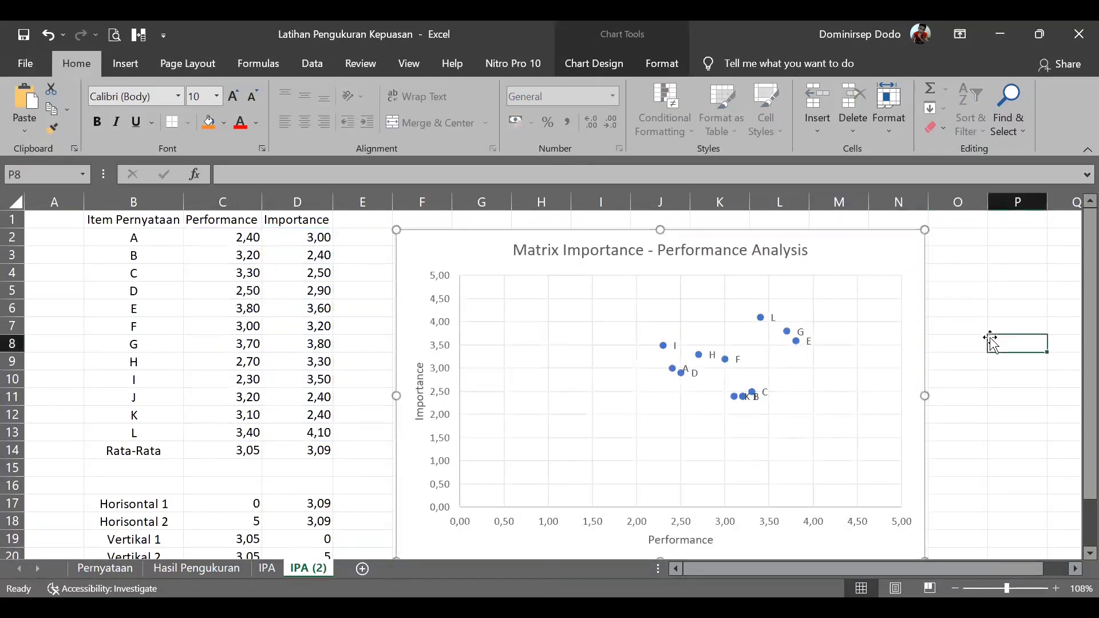
Add a new data series to the scatter chart for the horizontal mean line, with X values from C17:C18.
right_click(900, 256)
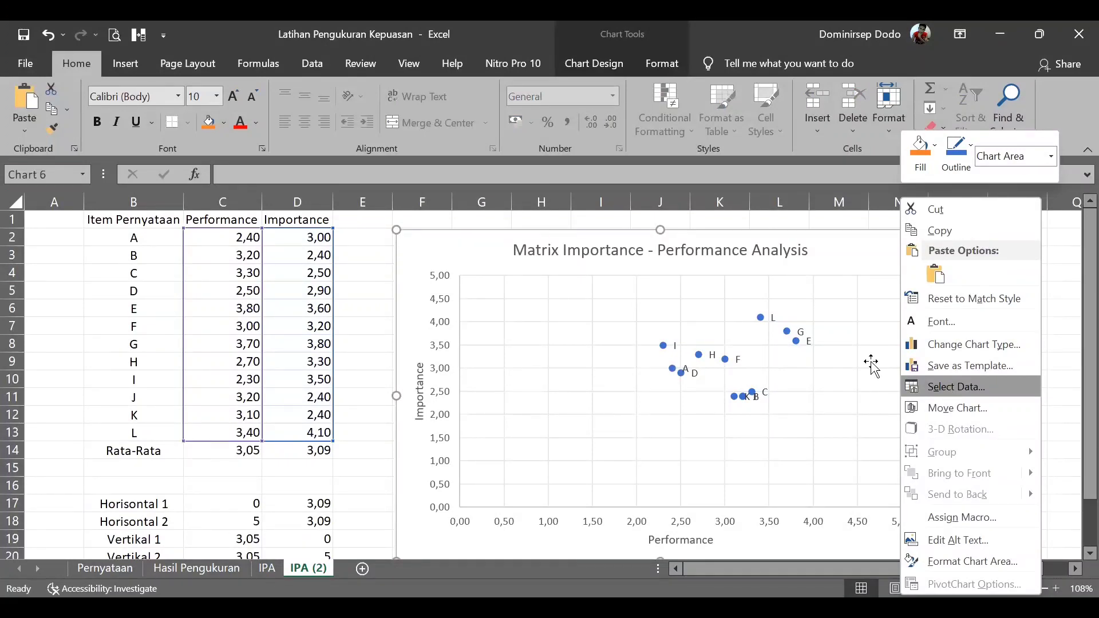
key("Return")
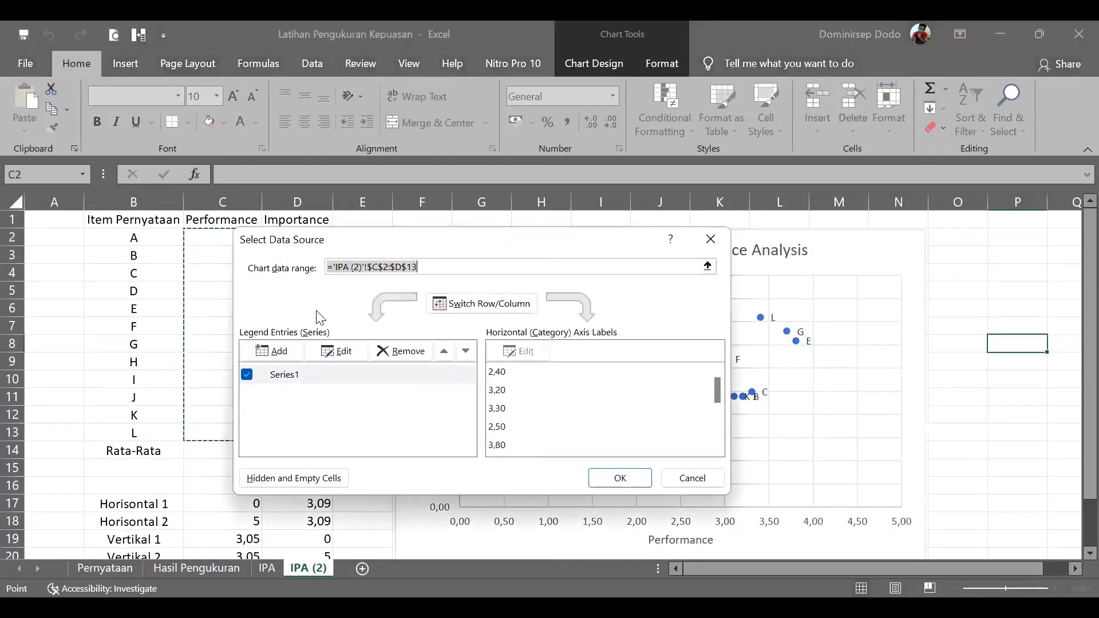
left_click(287, 356)
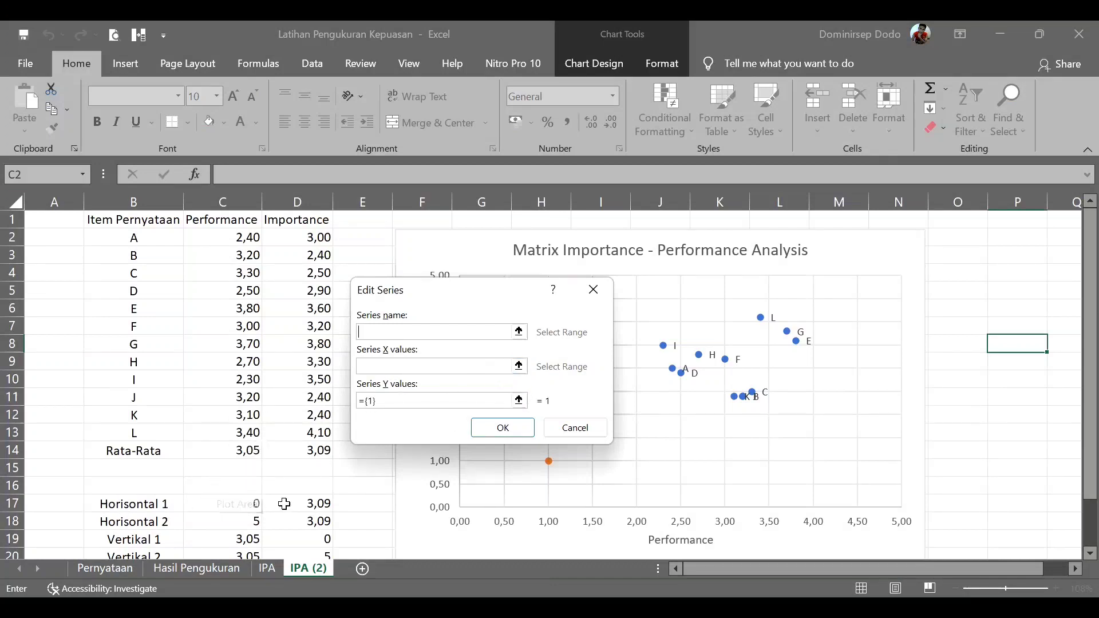
left_click(519, 367)
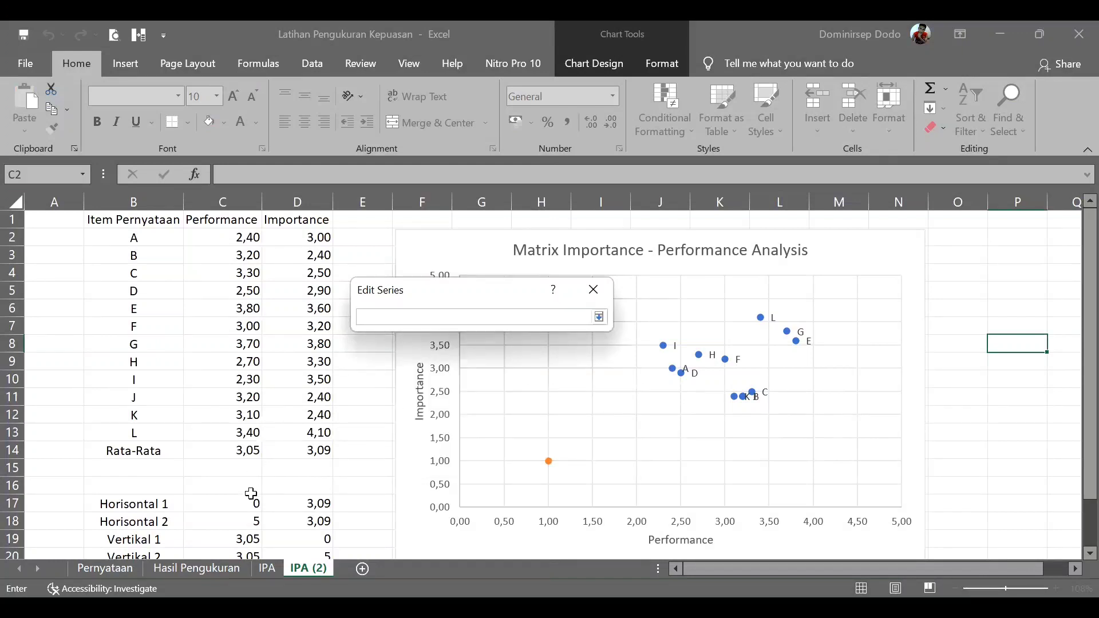
left_click_drag(252, 497, 252, 521)
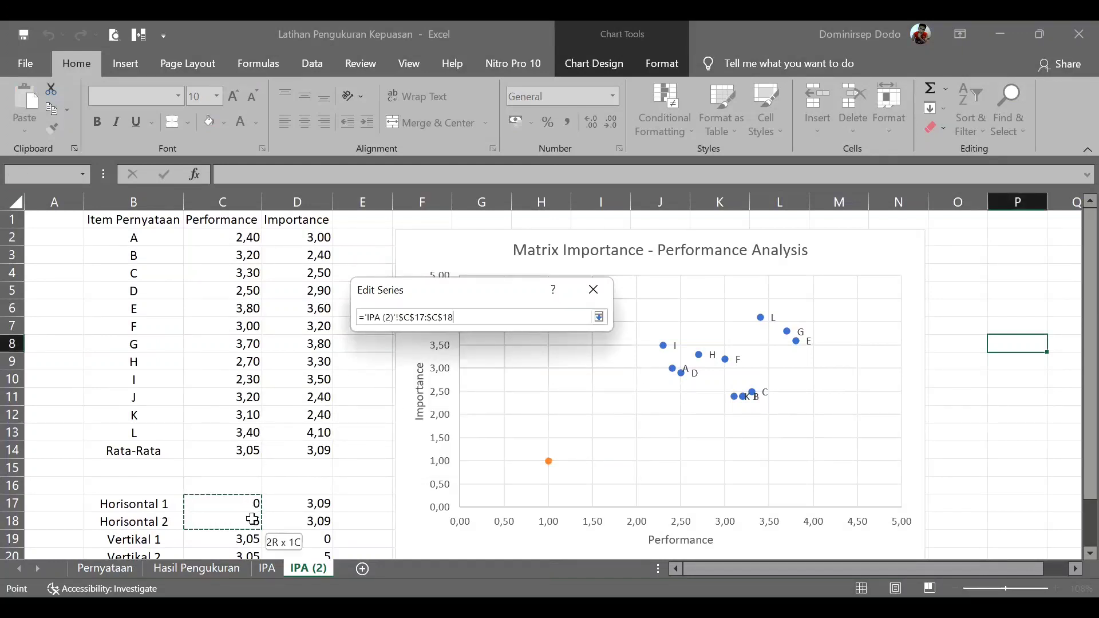
left_click(598, 317)
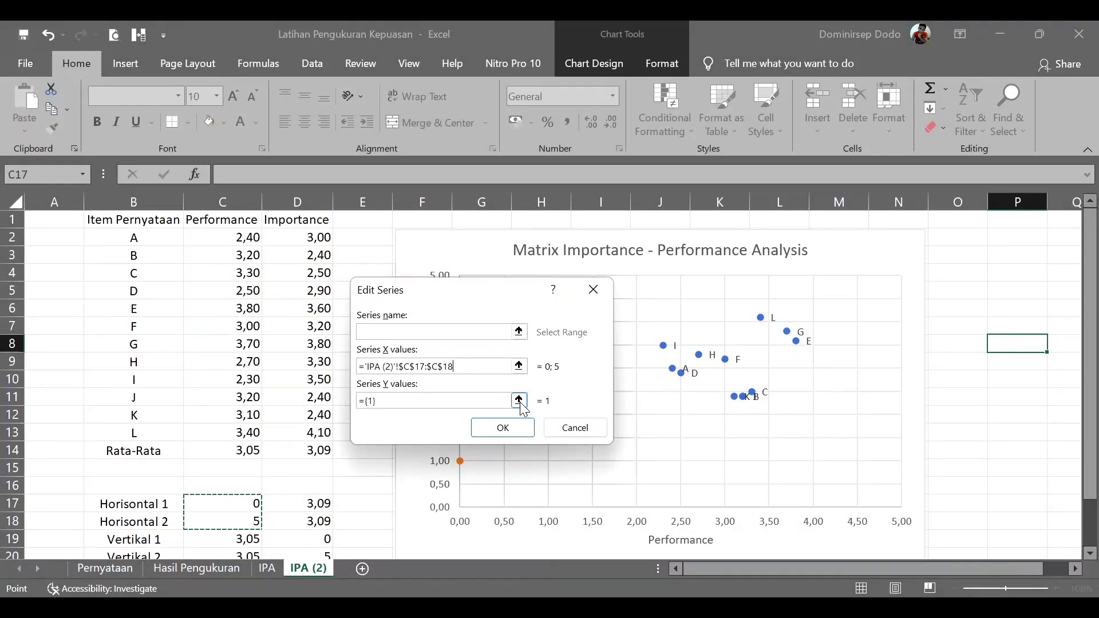
Set the new series' Y values to D17:D18 and apply the chart's data source changes.
key("Tab")
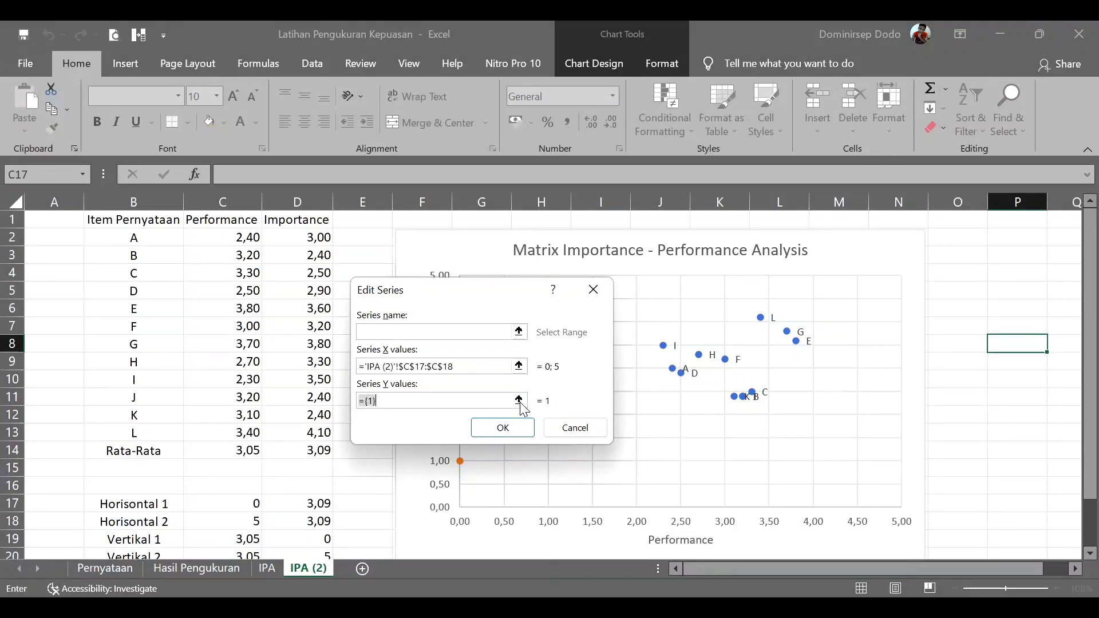
mouse_move(313, 503)
left_mouse_down()
mouse_move(318, 522)
mouse_move(321, 514)
left_mouse_up()
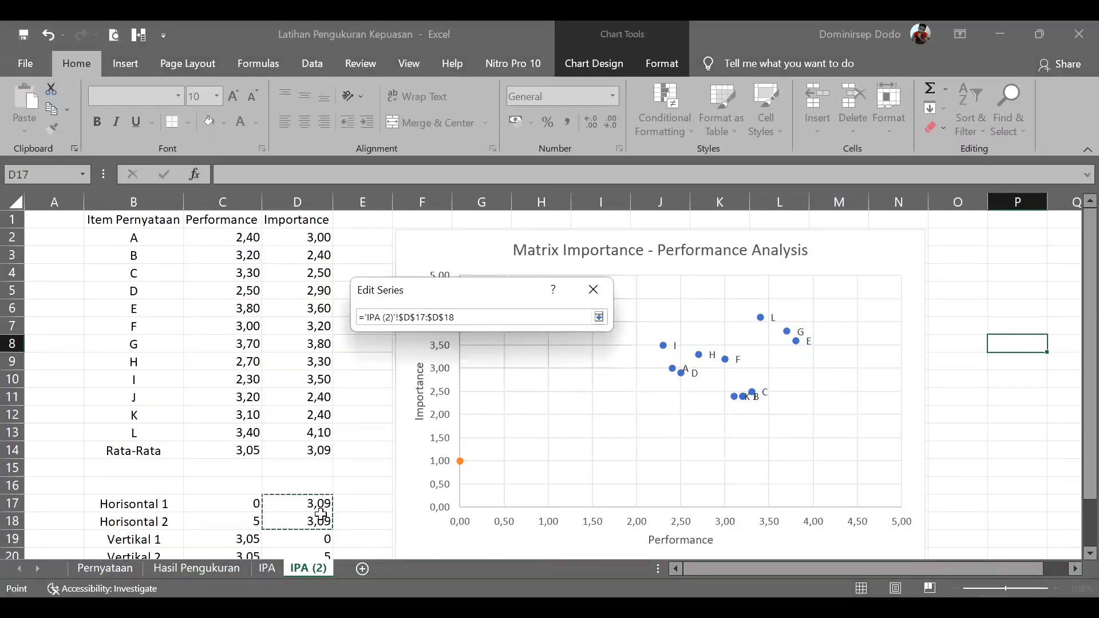
left_click(600, 318)
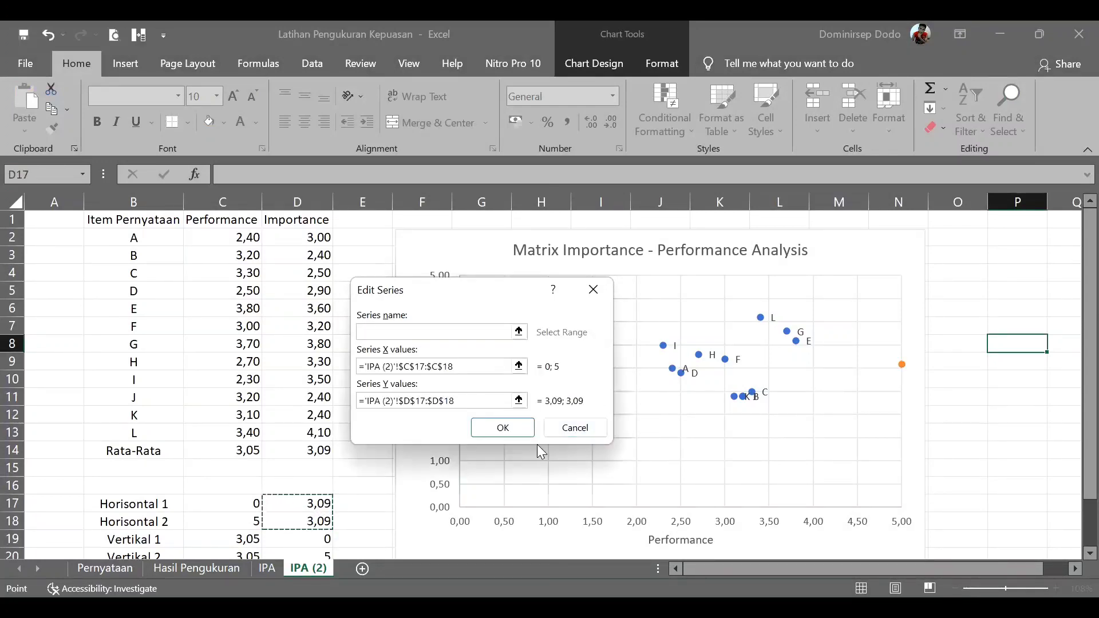
left_click(502, 428)
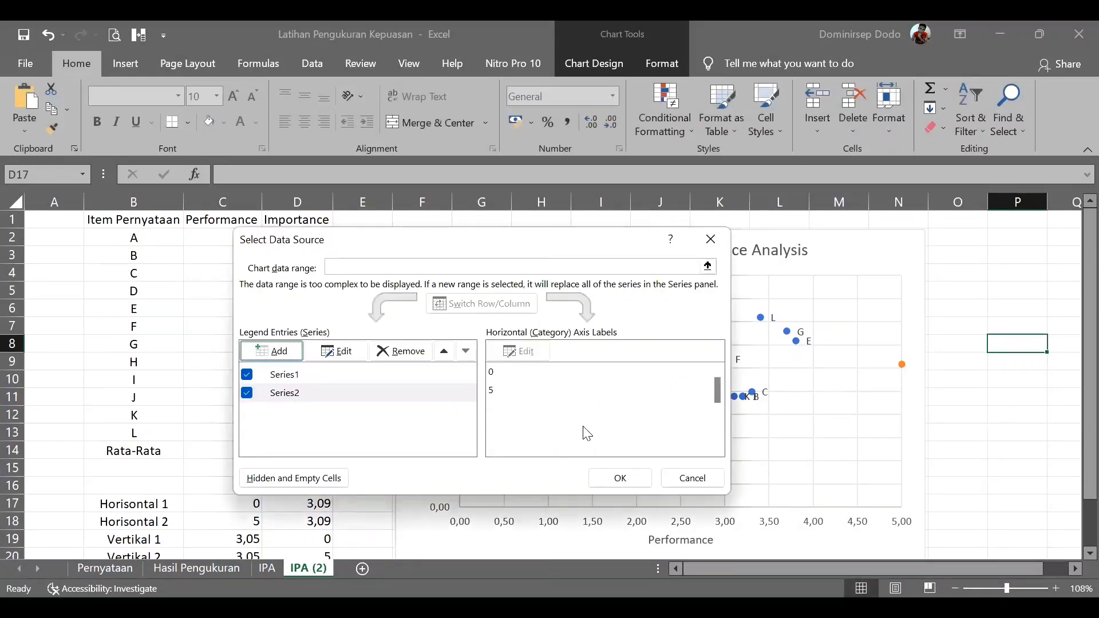
left_click(621, 479)
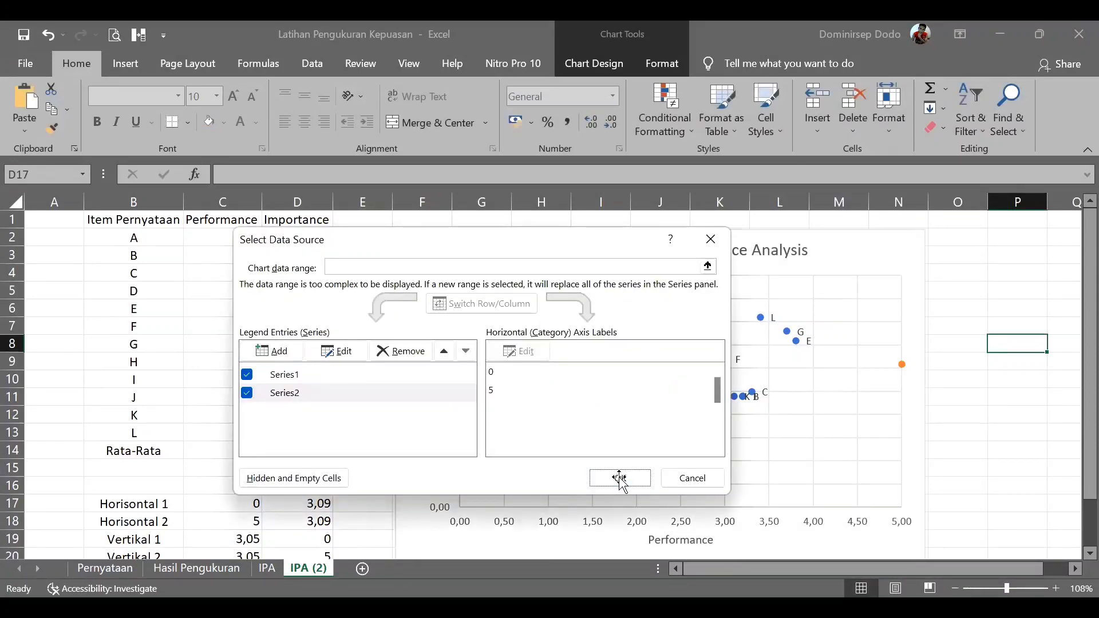
Add another data series to the chart for the vertical mean line, with X values from C19:C20.
scroll(503, 361, "down", 2)
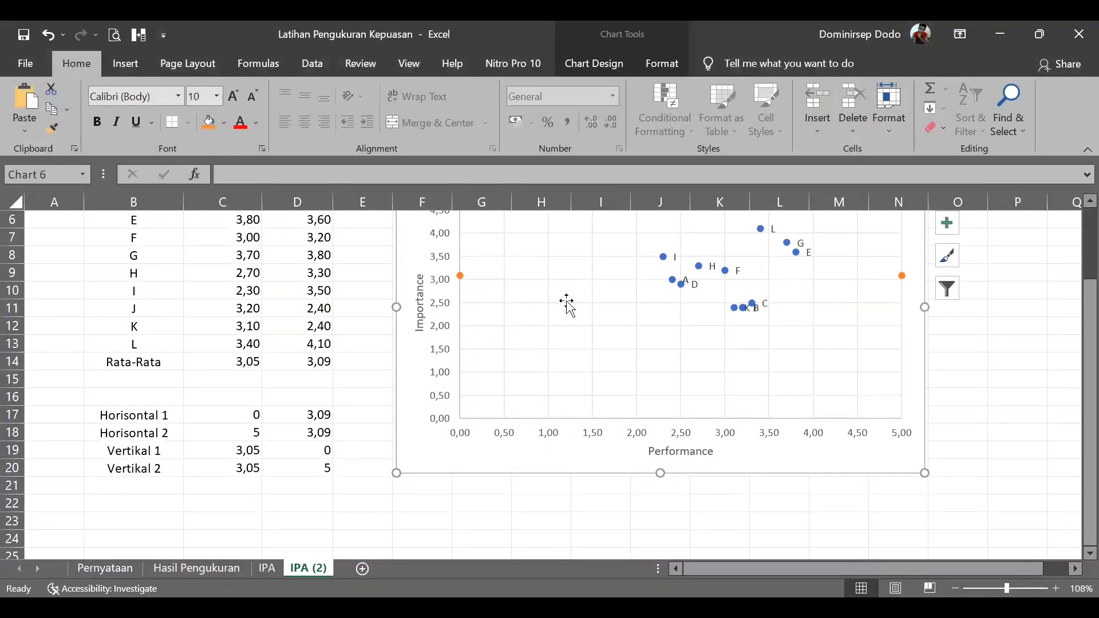
mouse_move(464, 279)
scroll(709, 309, "up", 2)
scroll(694, 315, "down", 2)
scroll(667, 344, "up", 2)
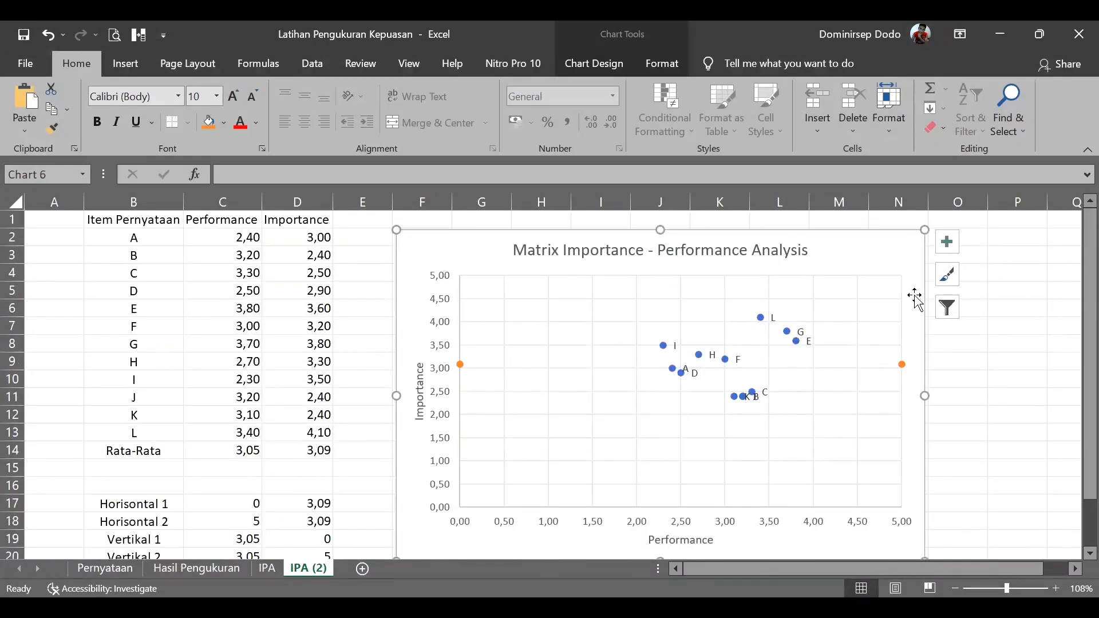
right_click(910, 261)
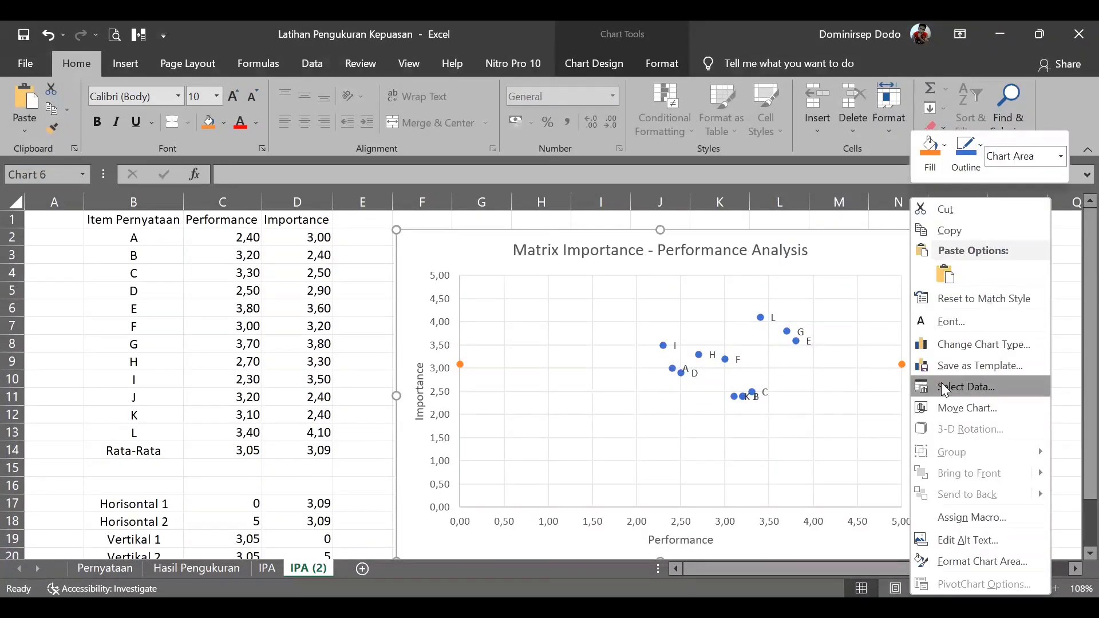
left_click(945, 388)
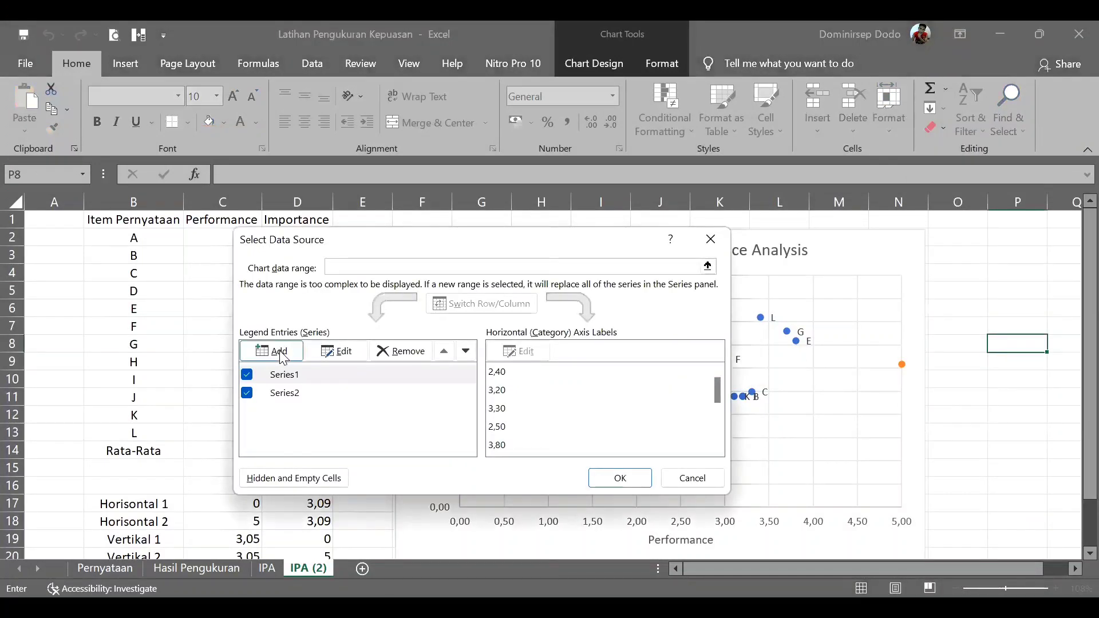
left_click(287, 354)
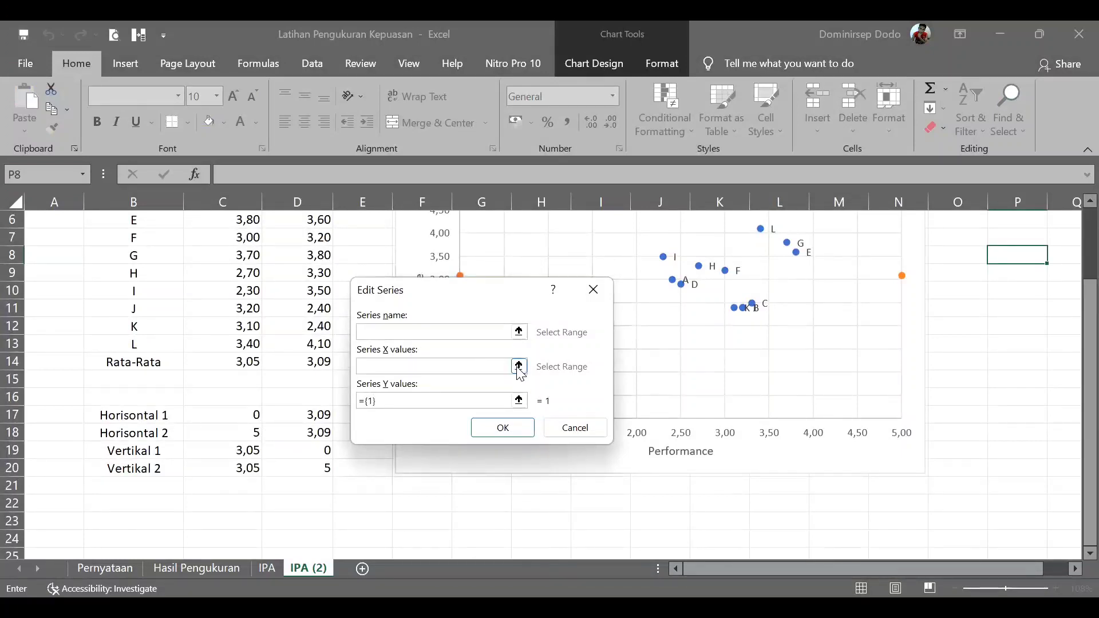
left_click(519, 366)
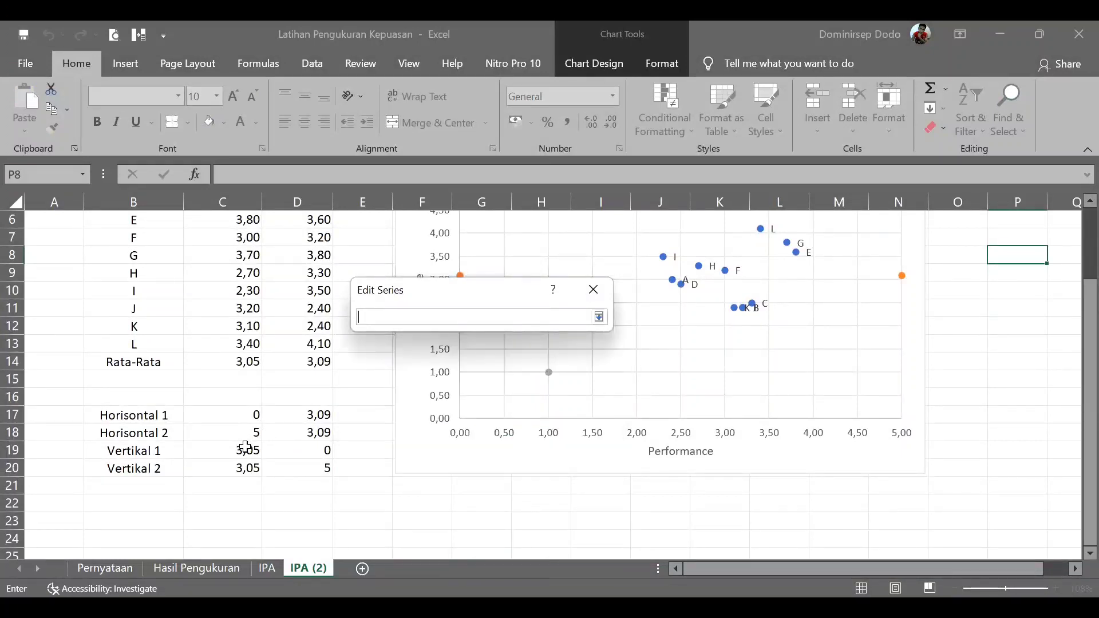
left_click_drag(245, 449, 247, 466)
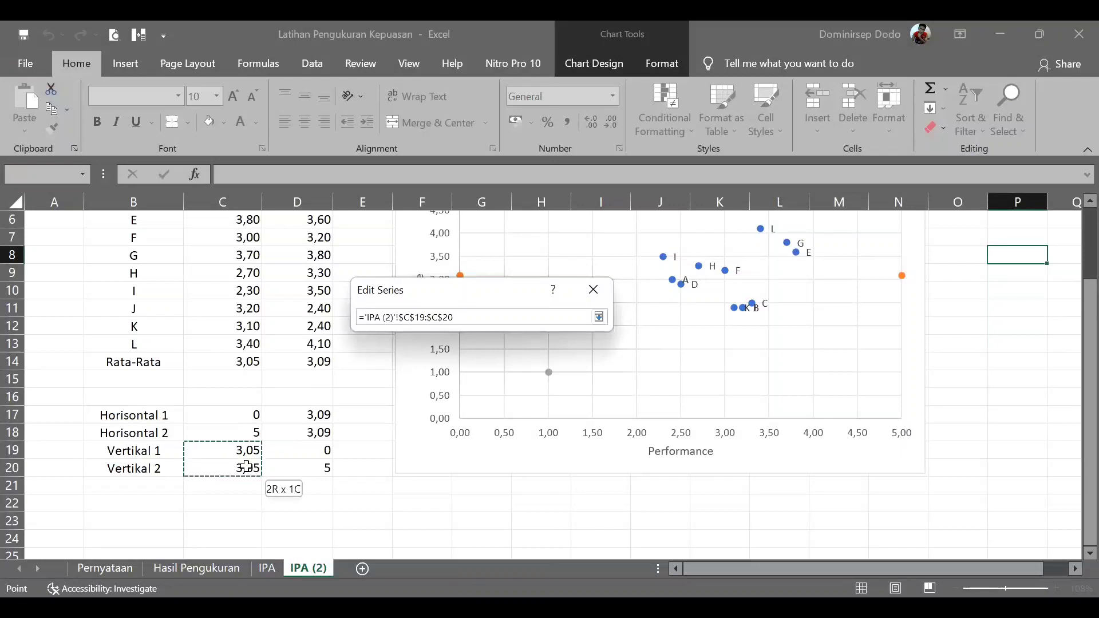
left_click(599, 317)
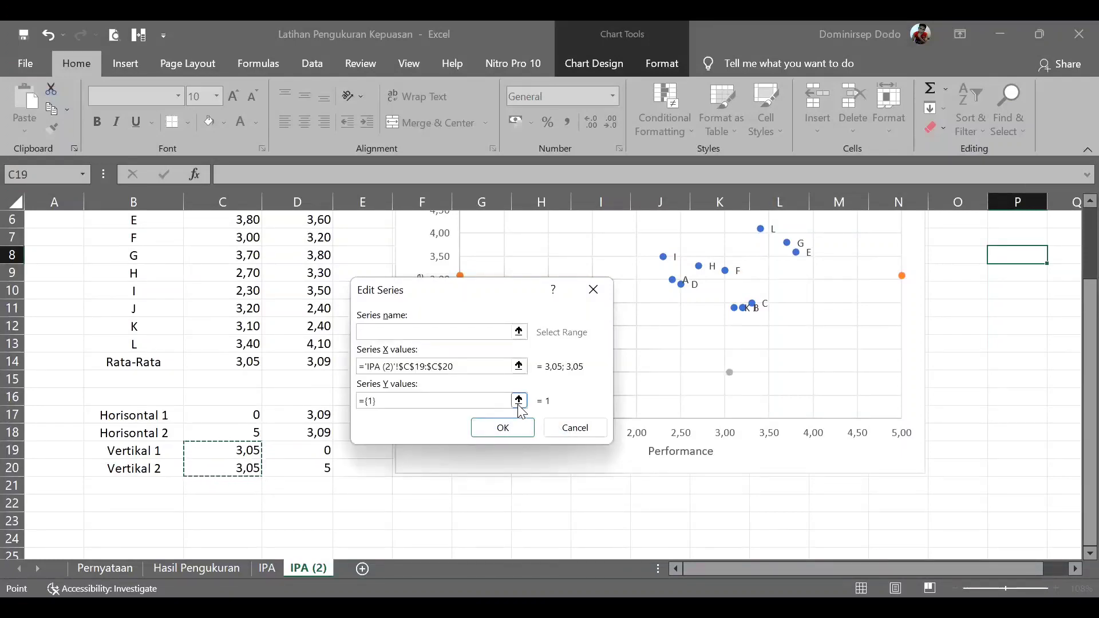
Set the vertical line series' Y values to D19:D20 and apply the chart's data source changes.
left_click(517, 401)
left_click(518, 401)
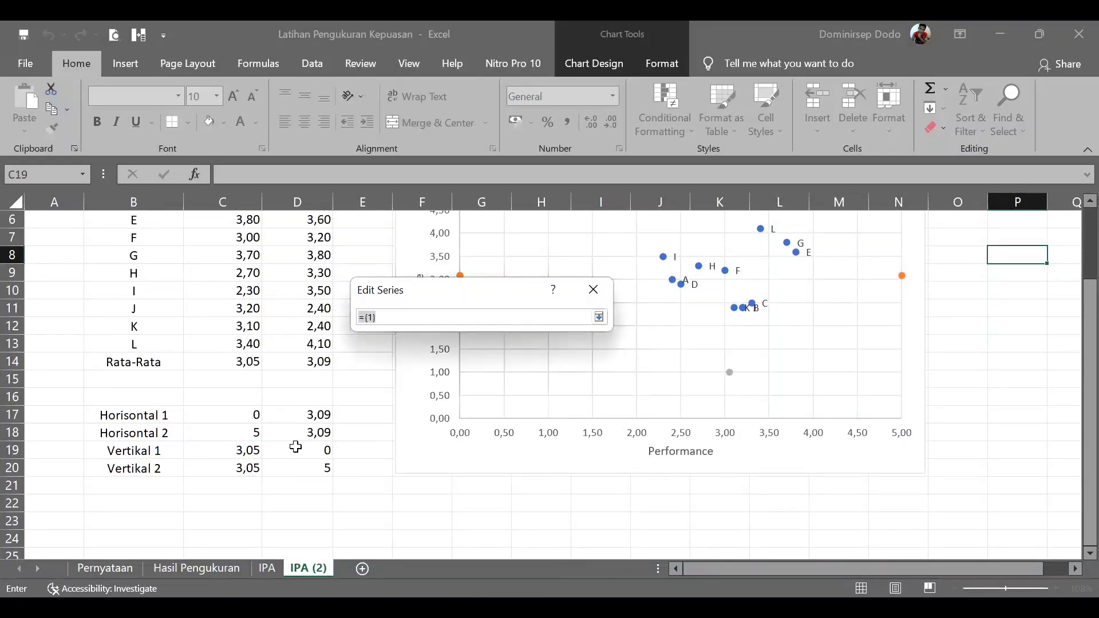
left_click_drag(294, 450, 299, 466)
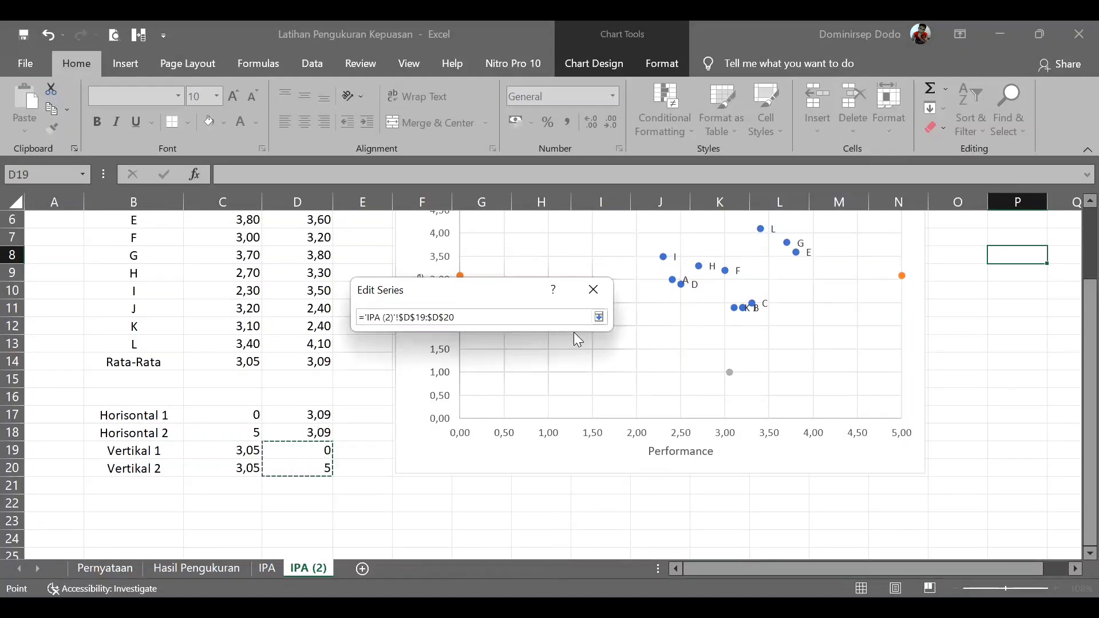
left_click(598, 317)
left_click(504, 431)
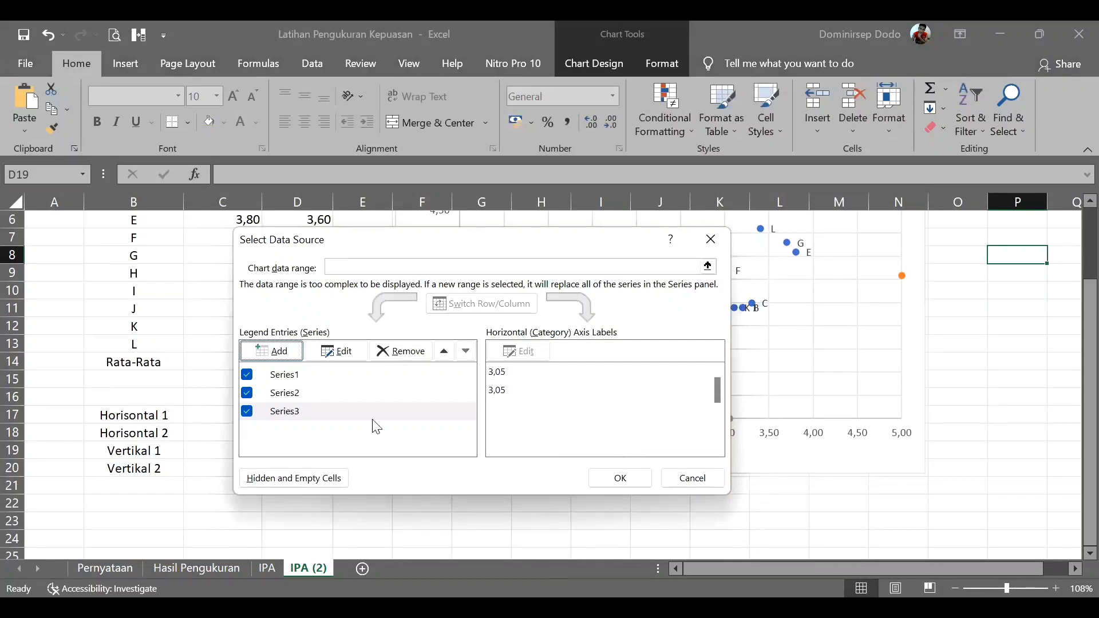
left_click(608, 477)
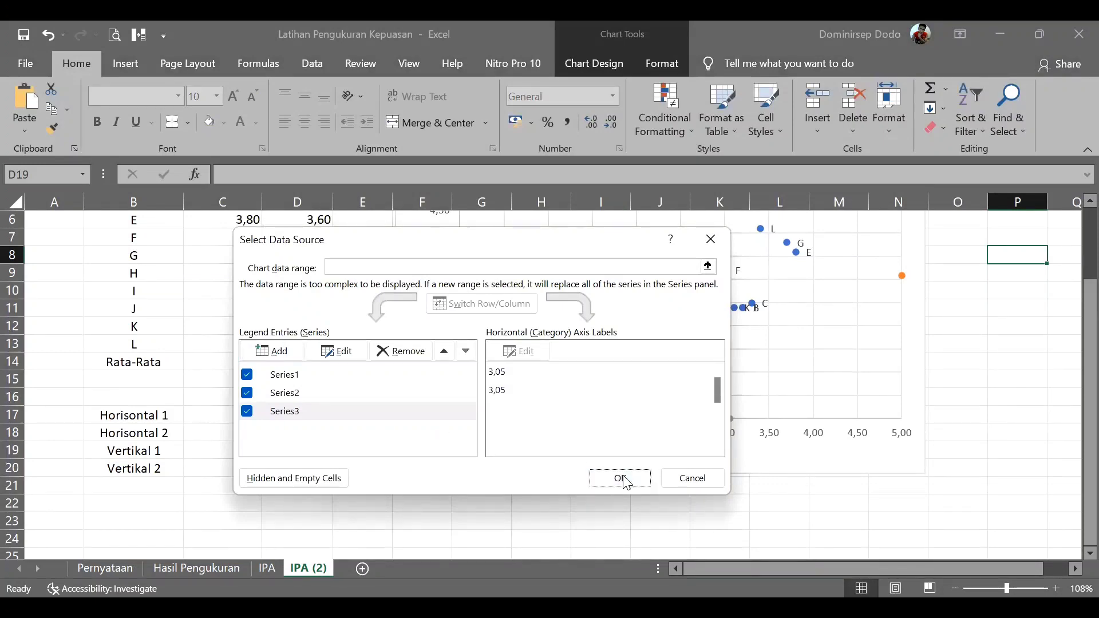
scroll(744, 315, "up", 2)
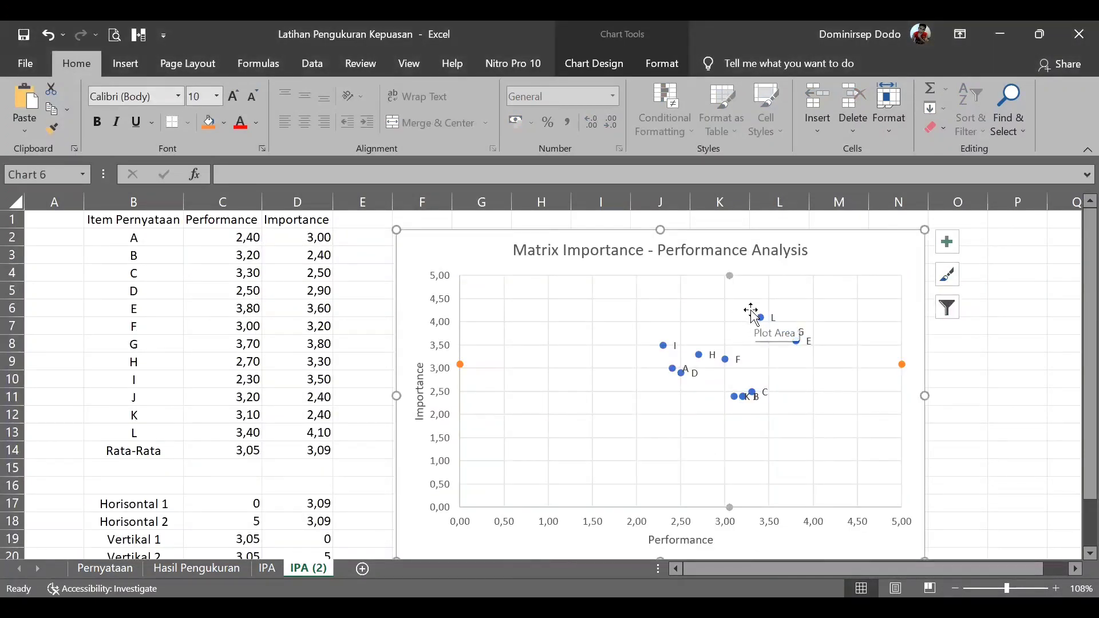
scroll(752, 314, "down", 2)
scroll(471, 376, "up", 2)
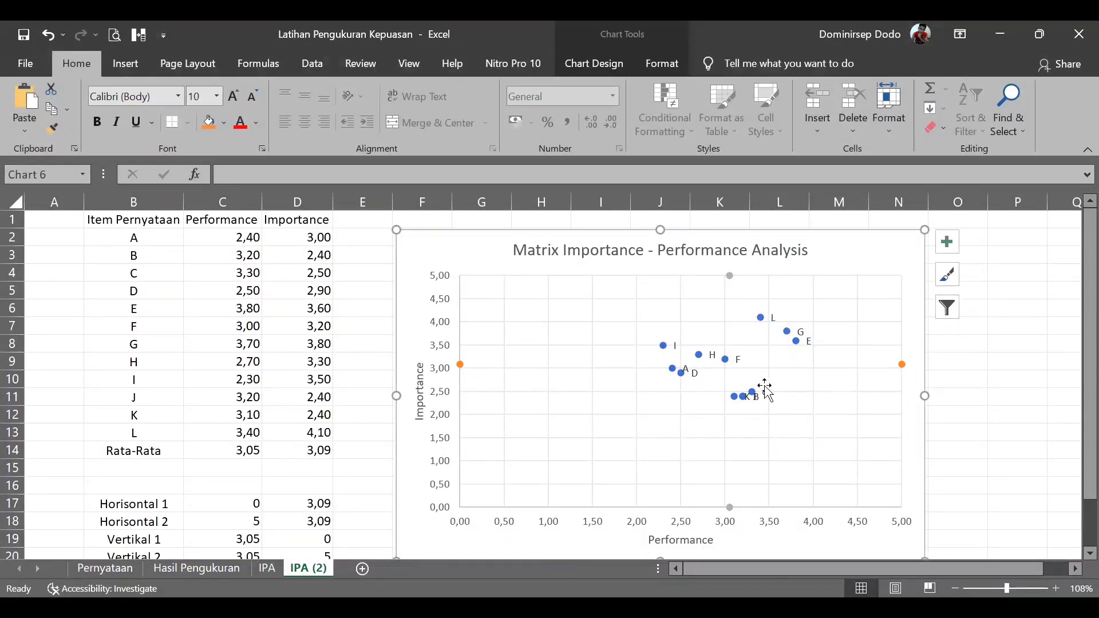
scroll(749, 376, "down", 2)
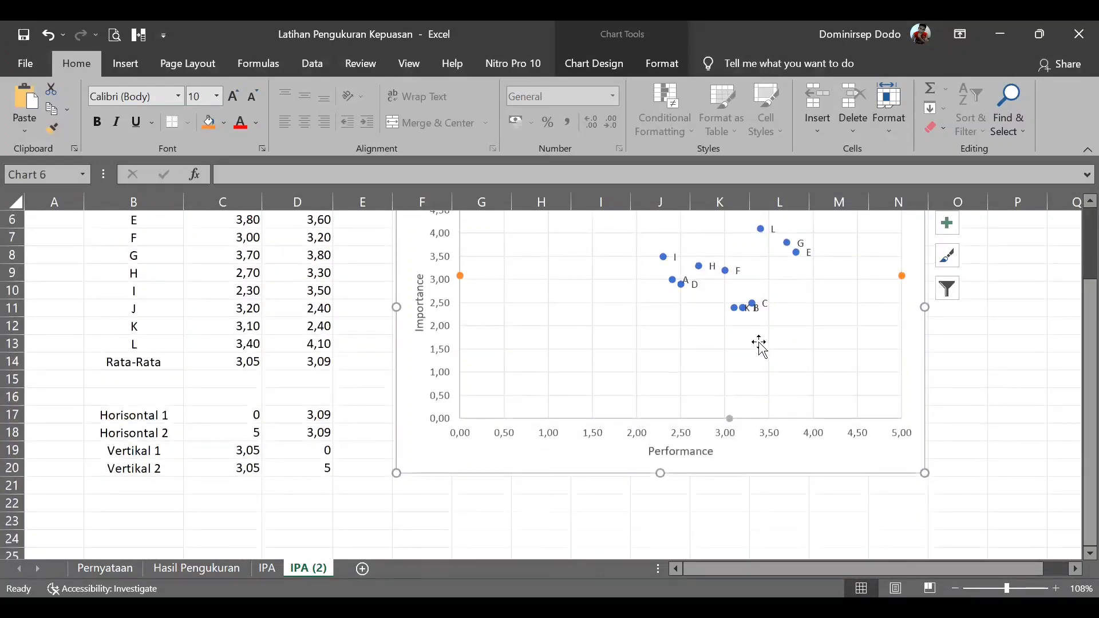
scroll(458, 369, "up", 2)
Change the chart type of Series2 and Series3 to Scatter with Smooth Lines and Markers, keeping Series1 as plain Scatter.
mouse_move(461, 367)
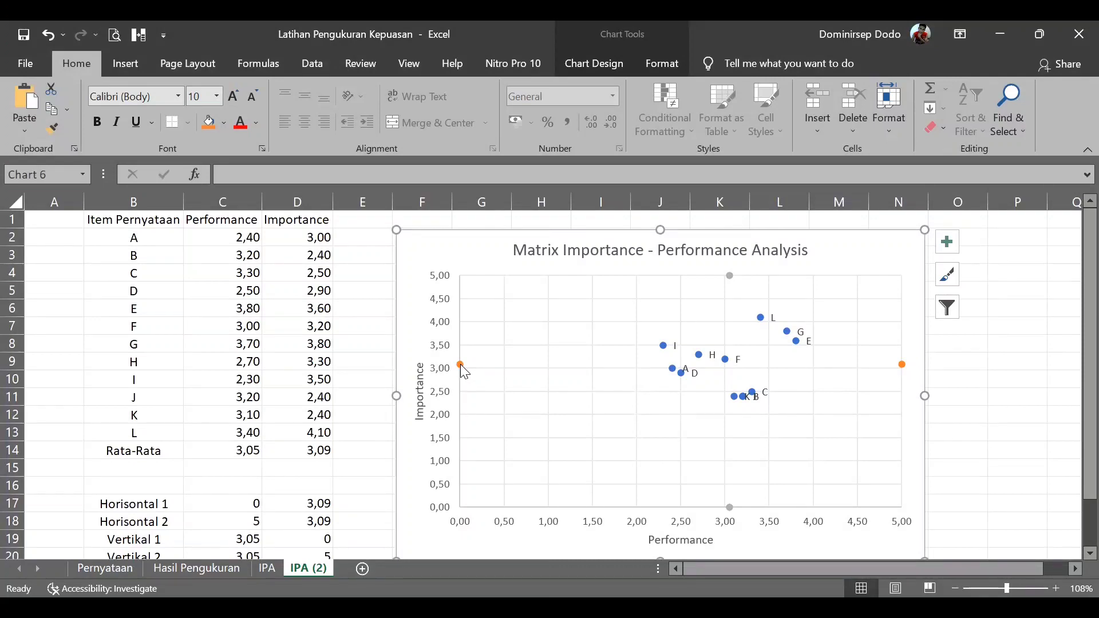
left_click(461, 366)
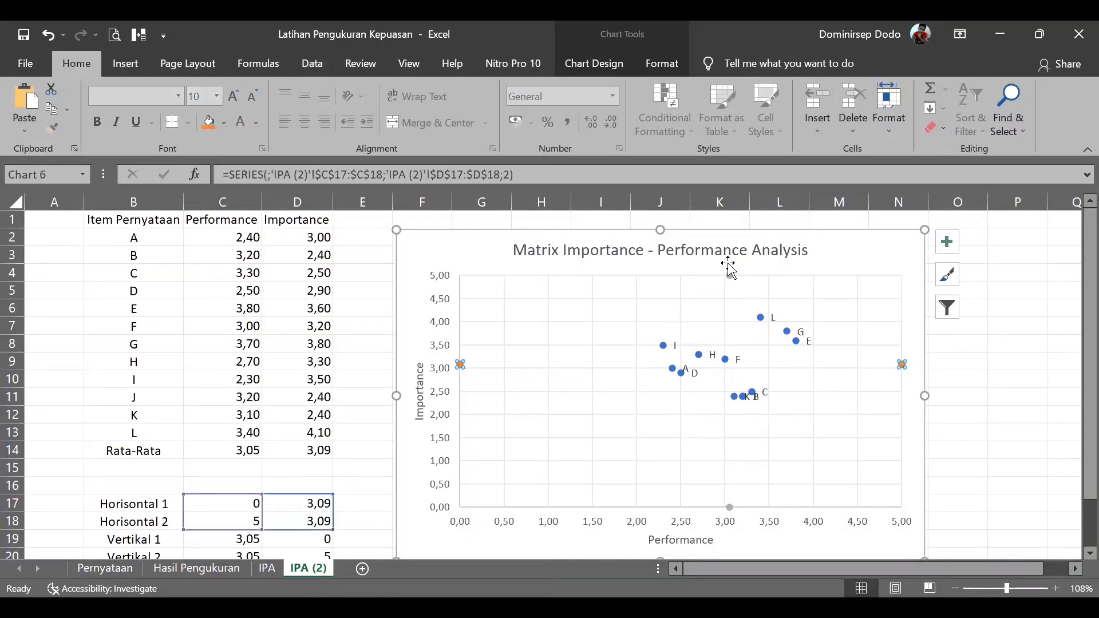
left_click(614, 68)
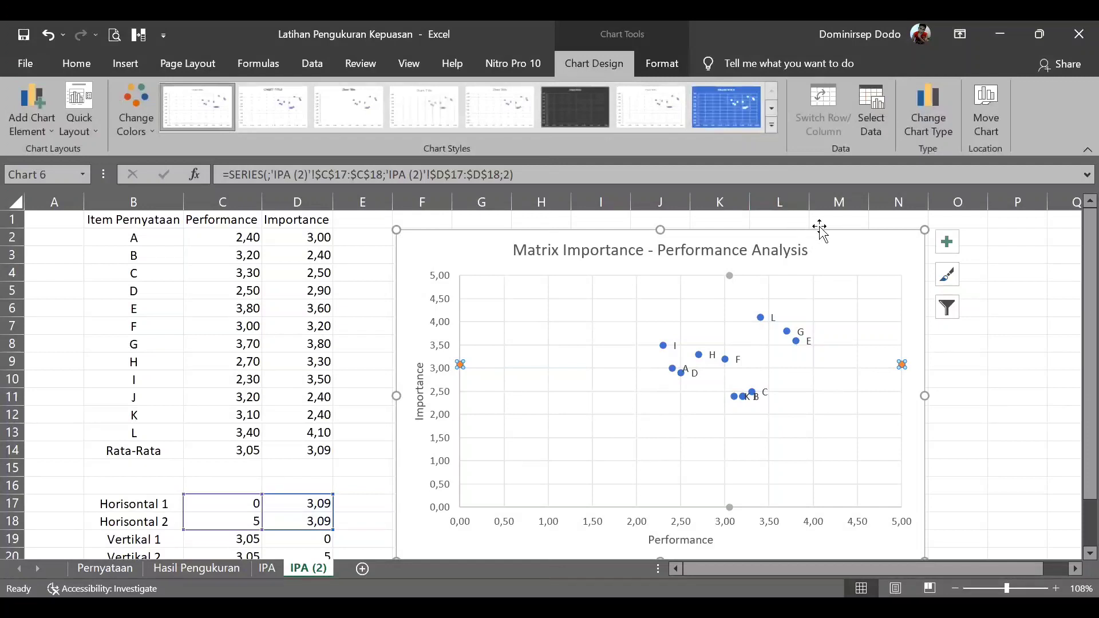
left_click(931, 120)
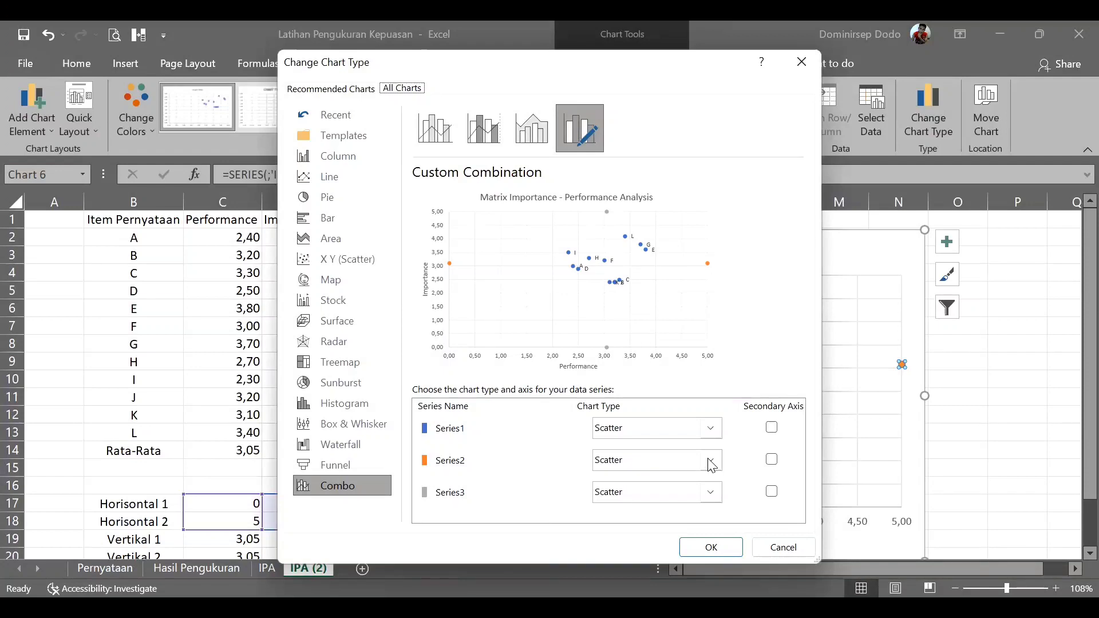
left_click(710, 461)
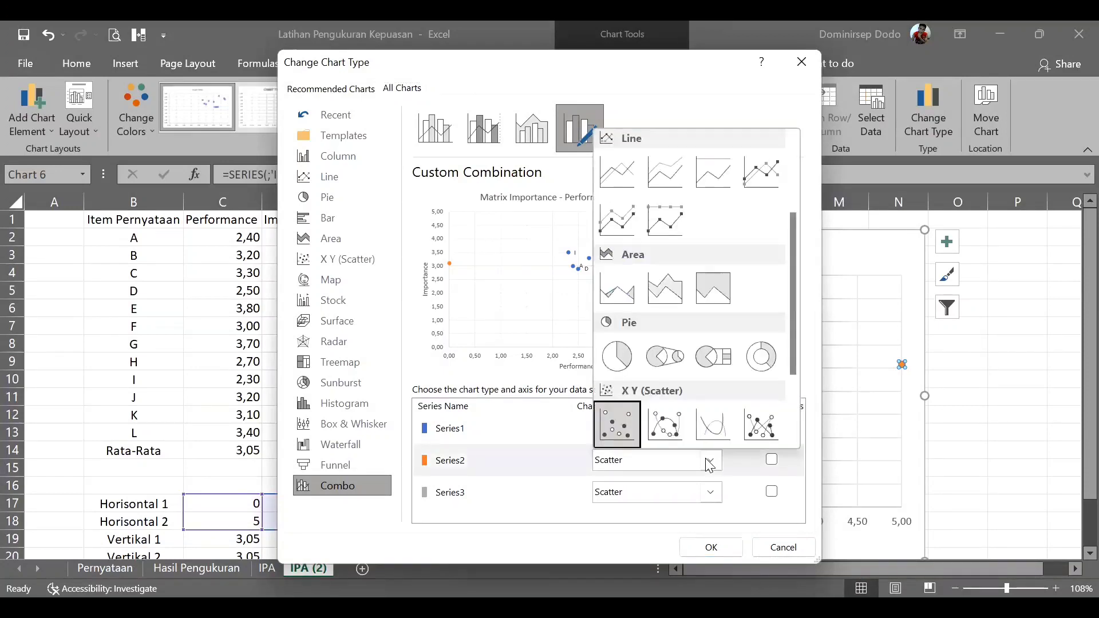
left_click(671, 429)
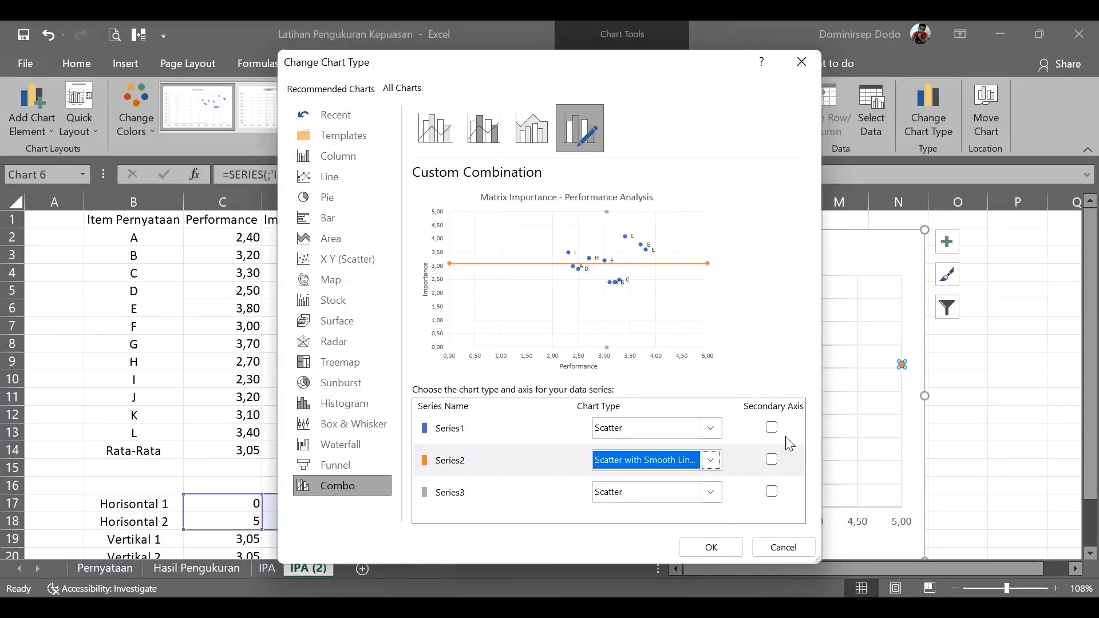
left_click(713, 495)
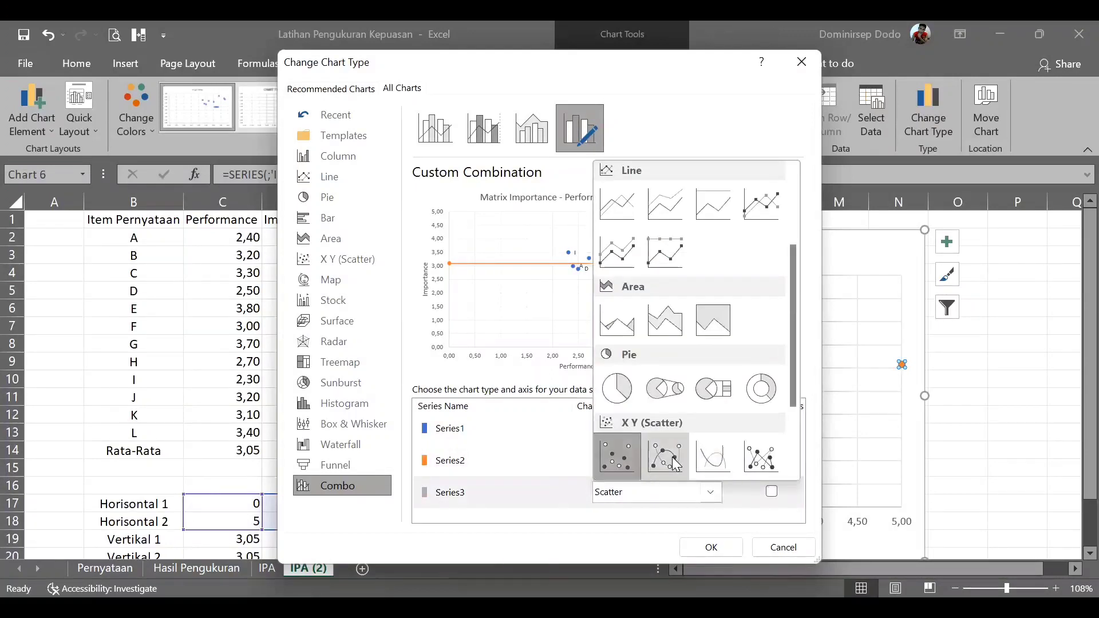
left_click(709, 470)
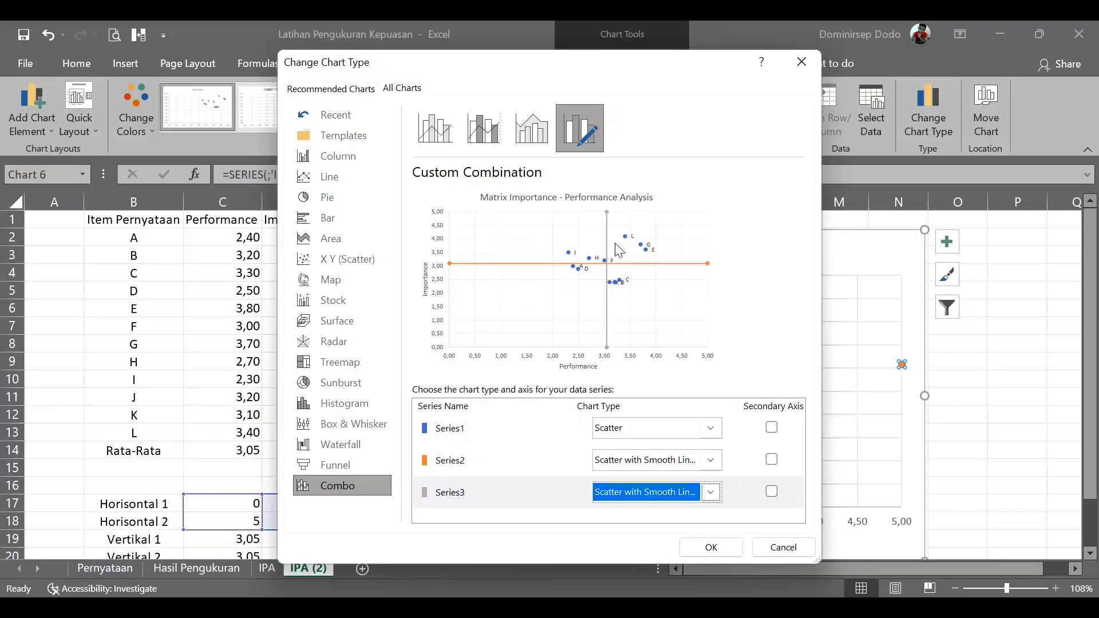
left_click(711, 548)
Examine the matrix's mean lines and which quadrant each item point falls in, comparing them with the item table.
scroll(667, 430, "down", 2)
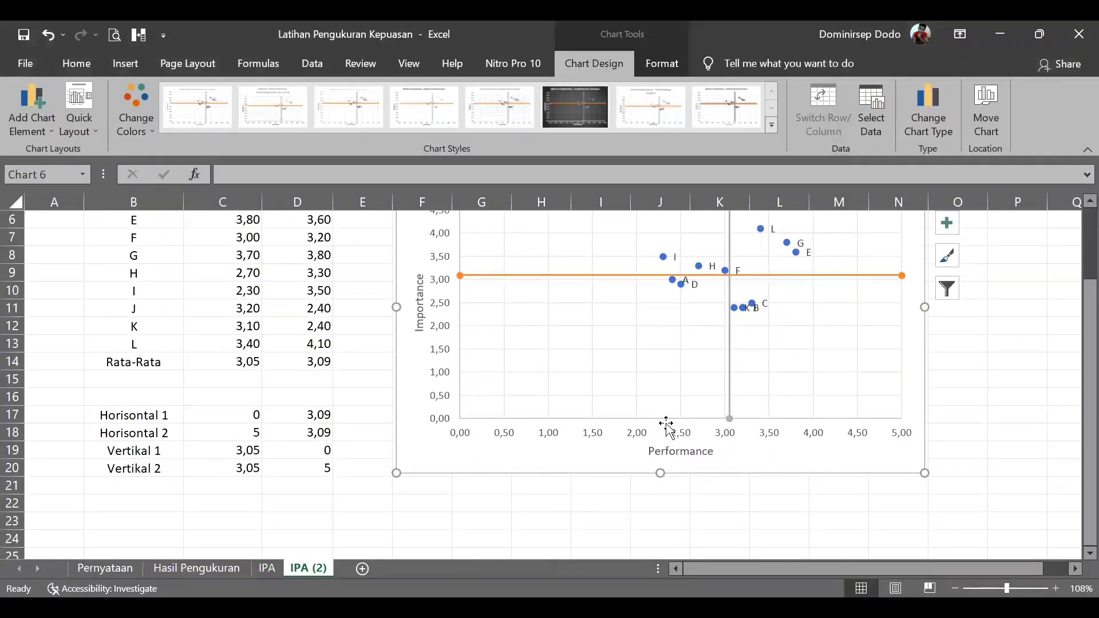
scroll(667, 423, "up", 2)
scroll(715, 407, "down", 2)
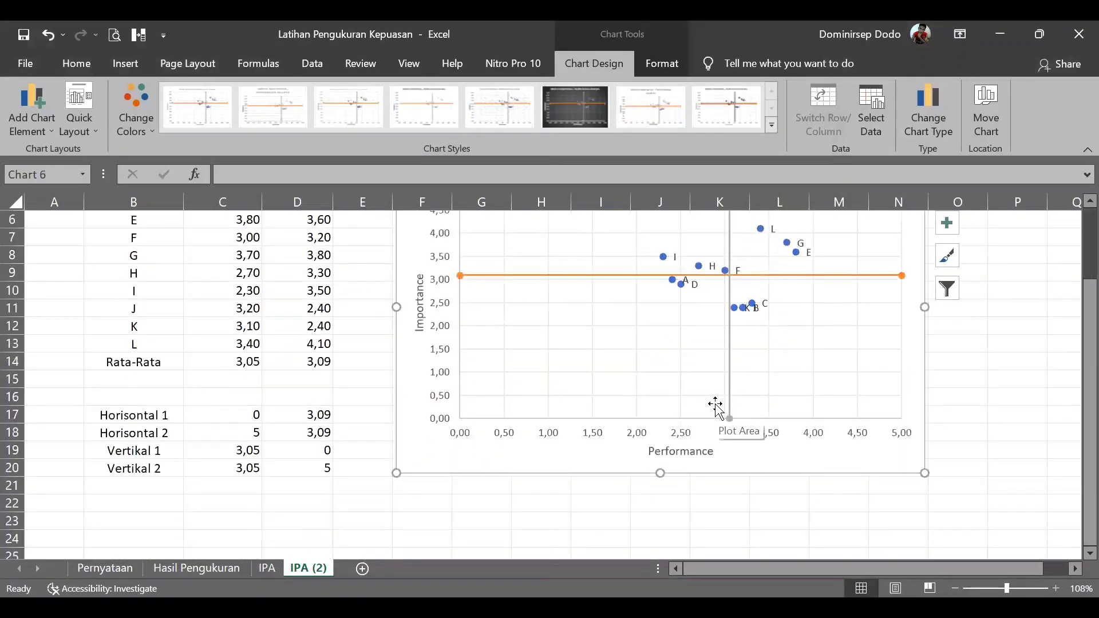
scroll(704, 398, "up", 2)
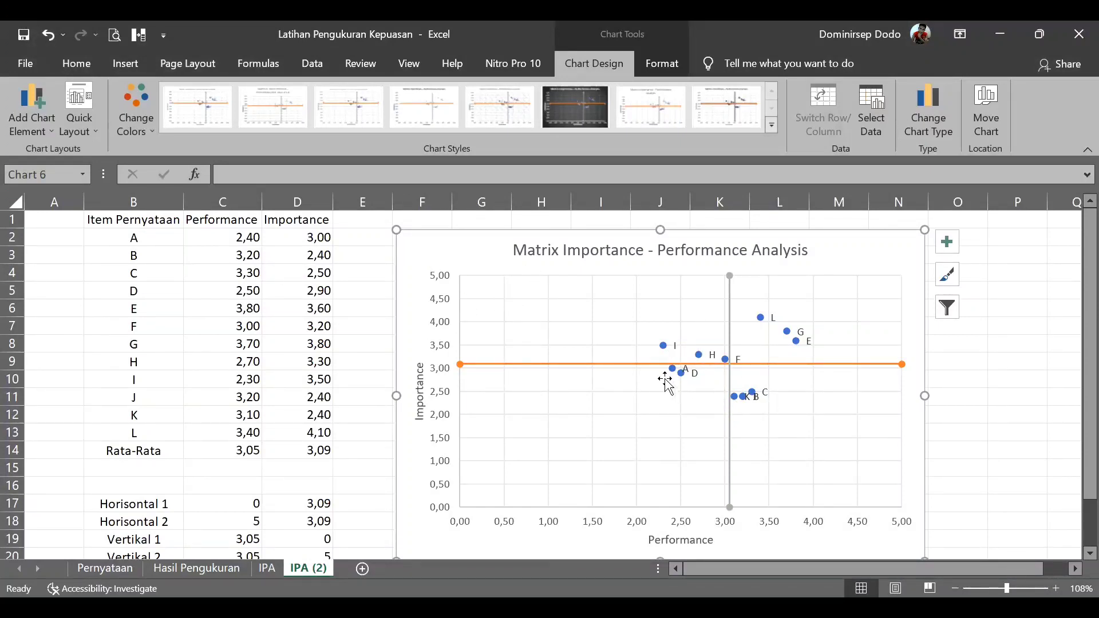
left_click(564, 312)
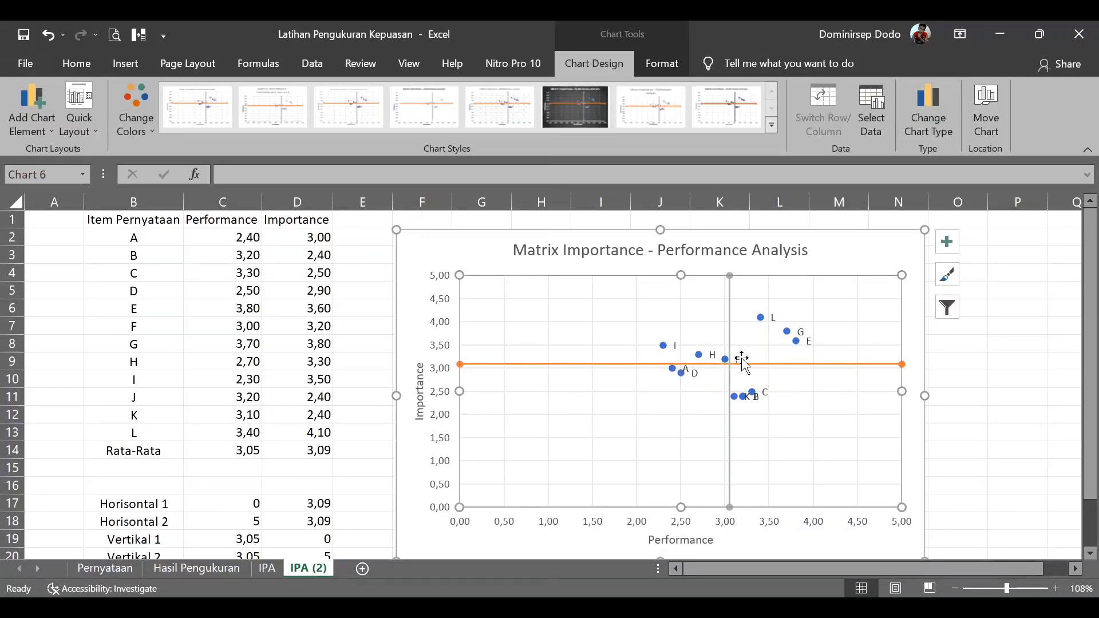
left_click(166, 378)
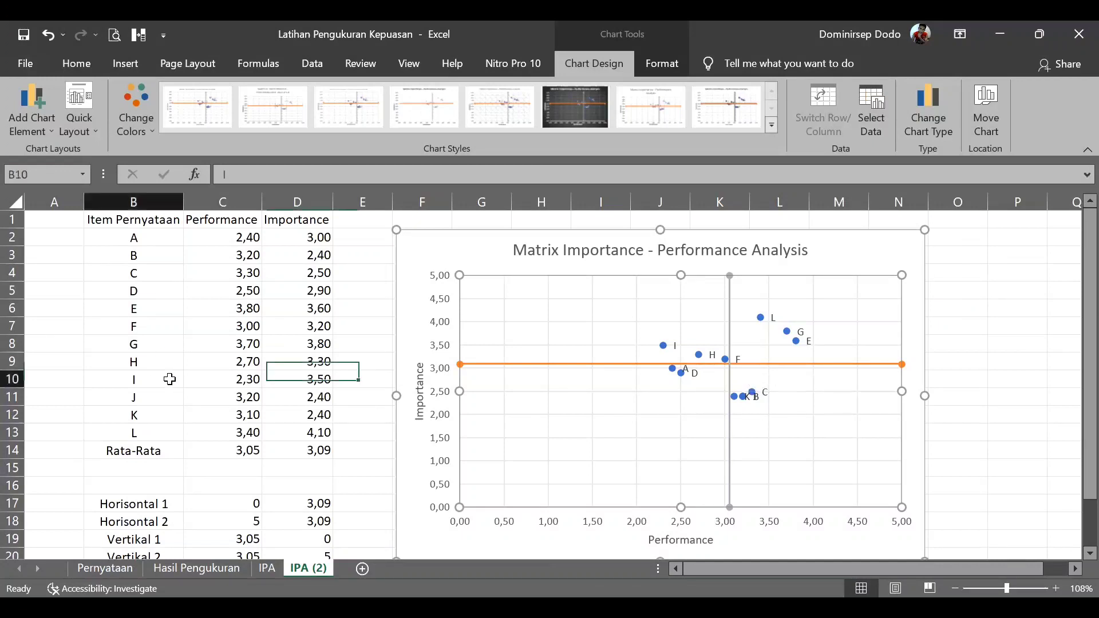
key("Up")
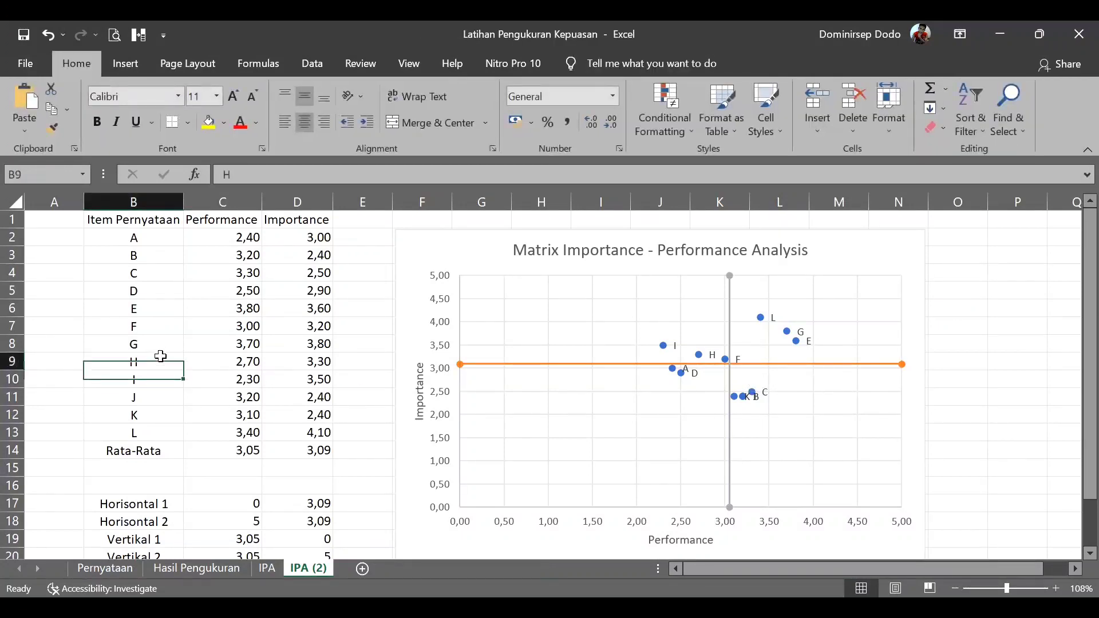
left_click(165, 325)
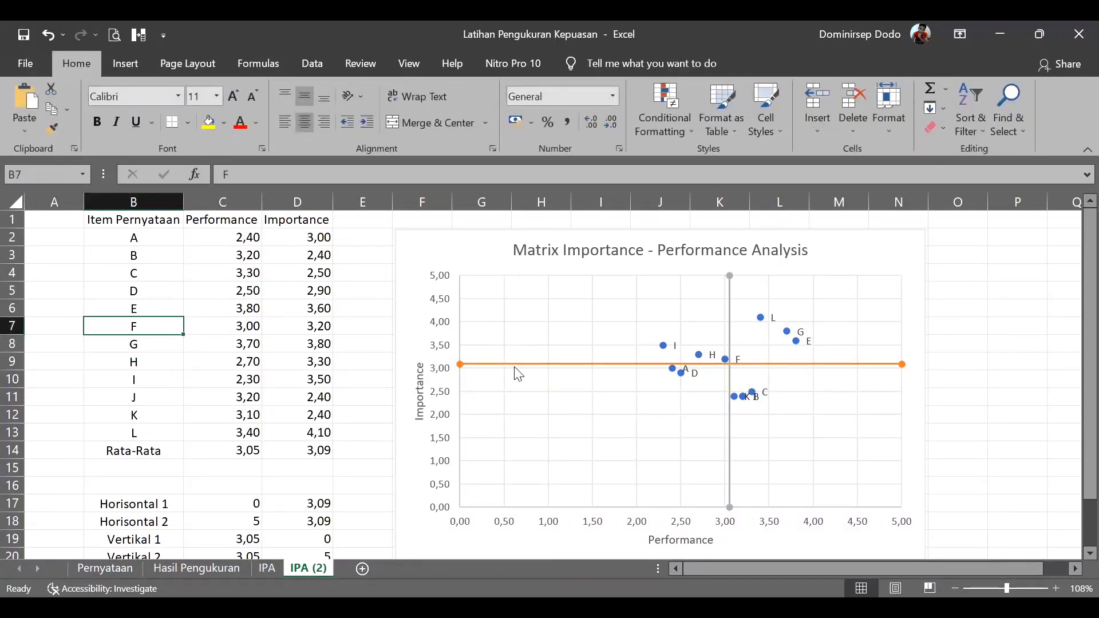
scroll(554, 342, "down", 2)
scroll(554, 342, "up", 2)
Insert a text box in the chart's upper-left quadrant reading "A: Sangat Penting, Kinerjanya Rendah (Diprioritaskan)".
left_click(125, 64)
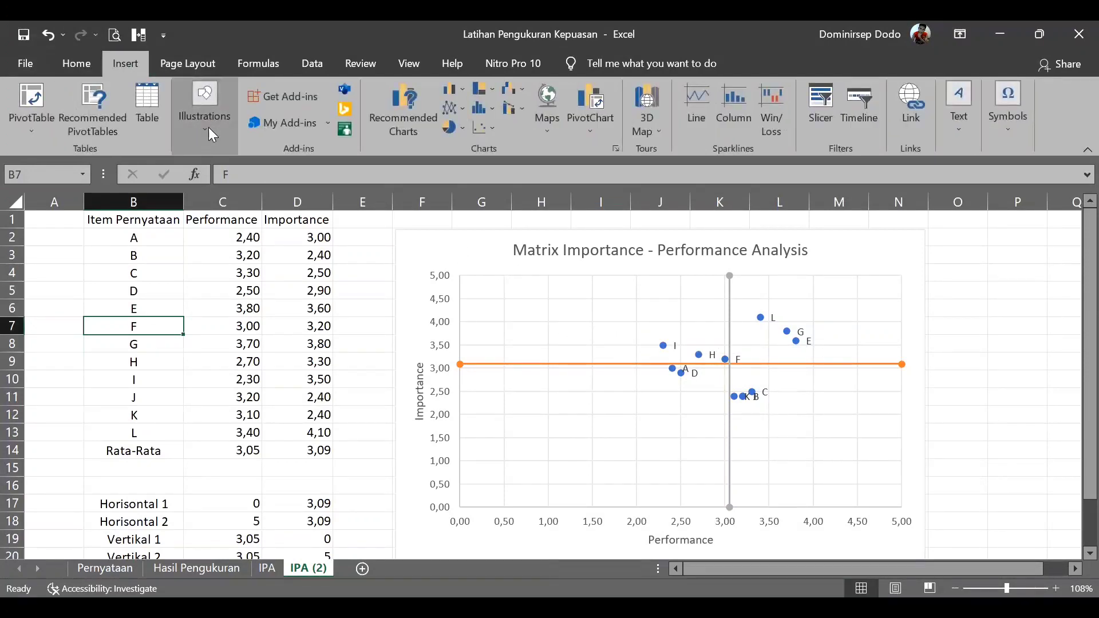
left_click(205, 127)
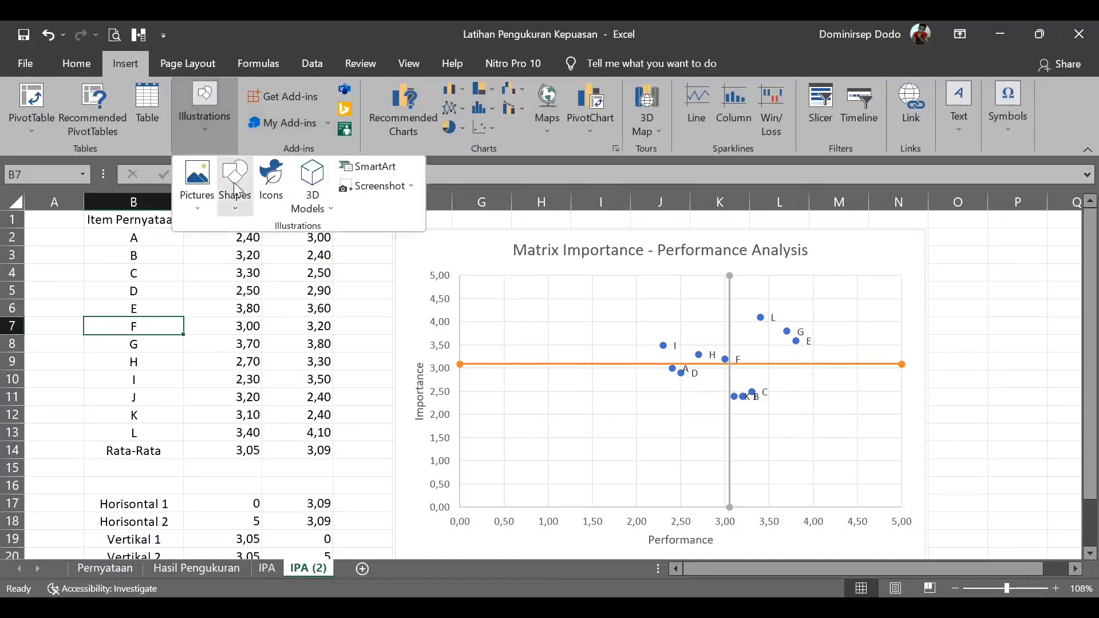
left_click(240, 206)
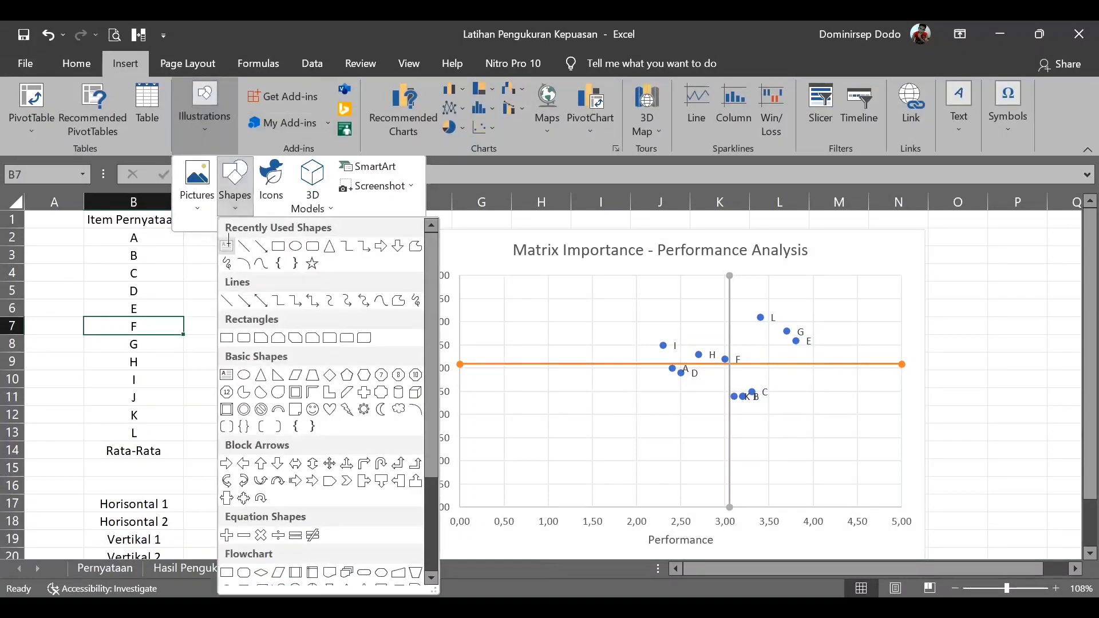
left_click(231, 249)
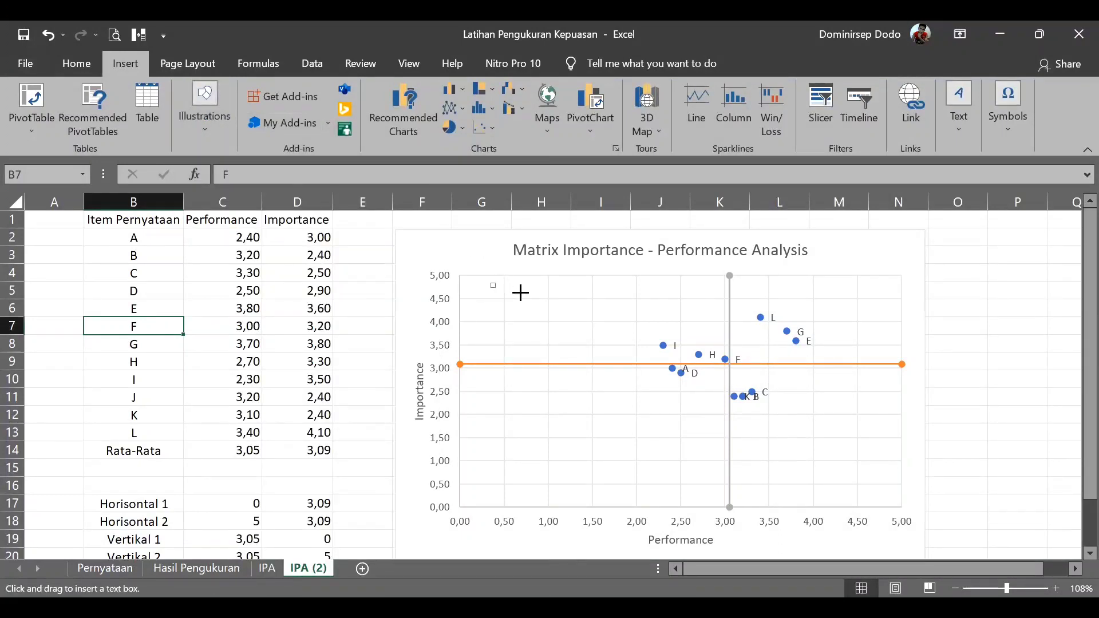
left_click_drag(490, 282, 639, 330)
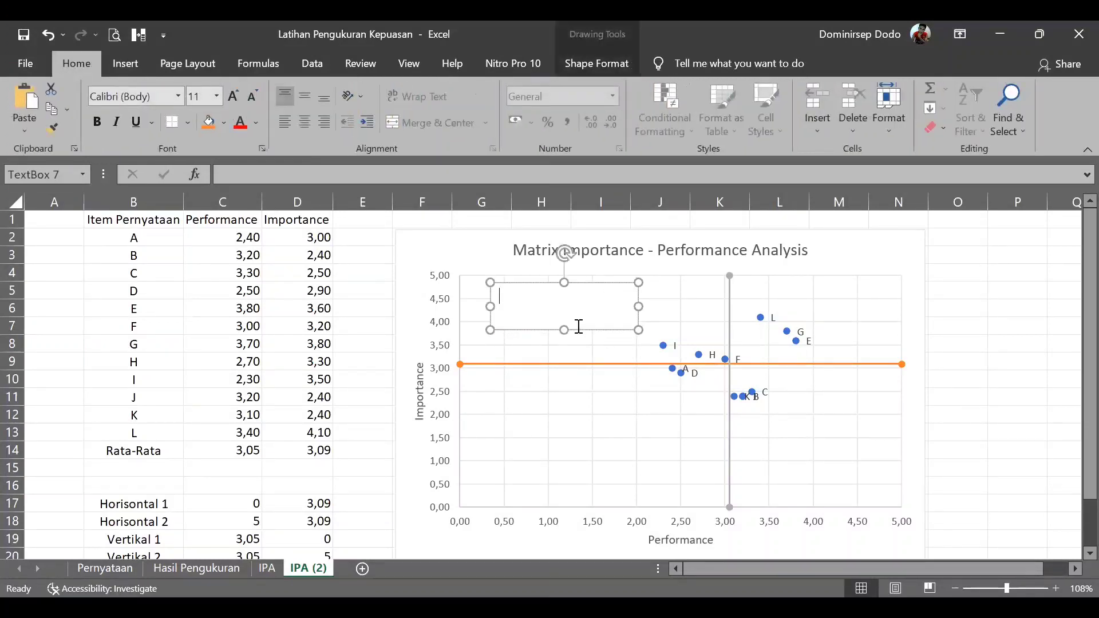
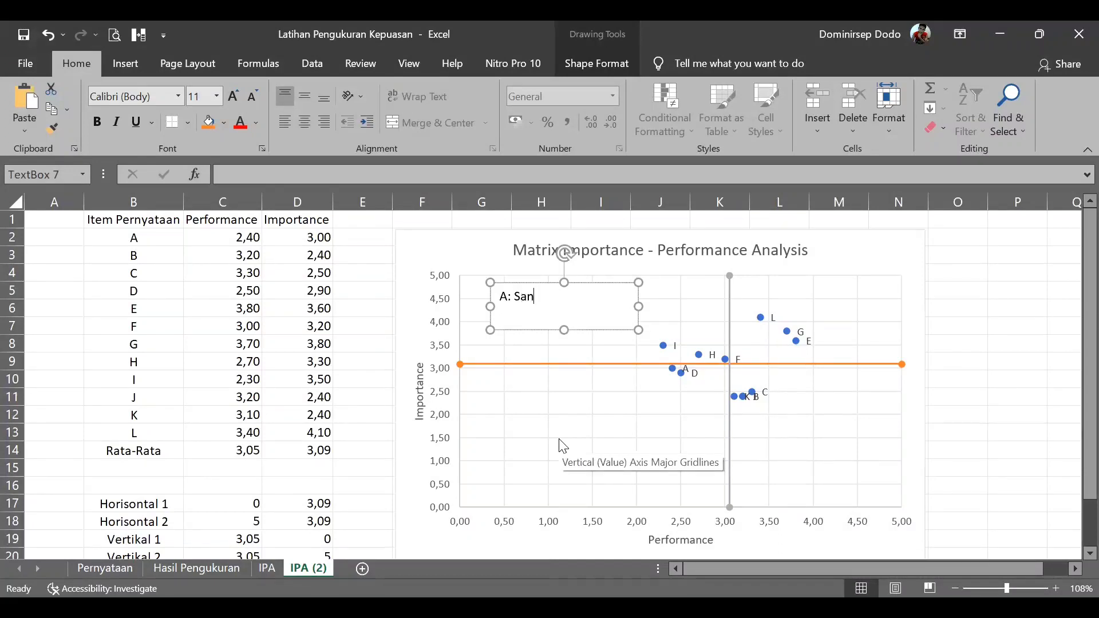
type("Per")
type("ting, Kiner")
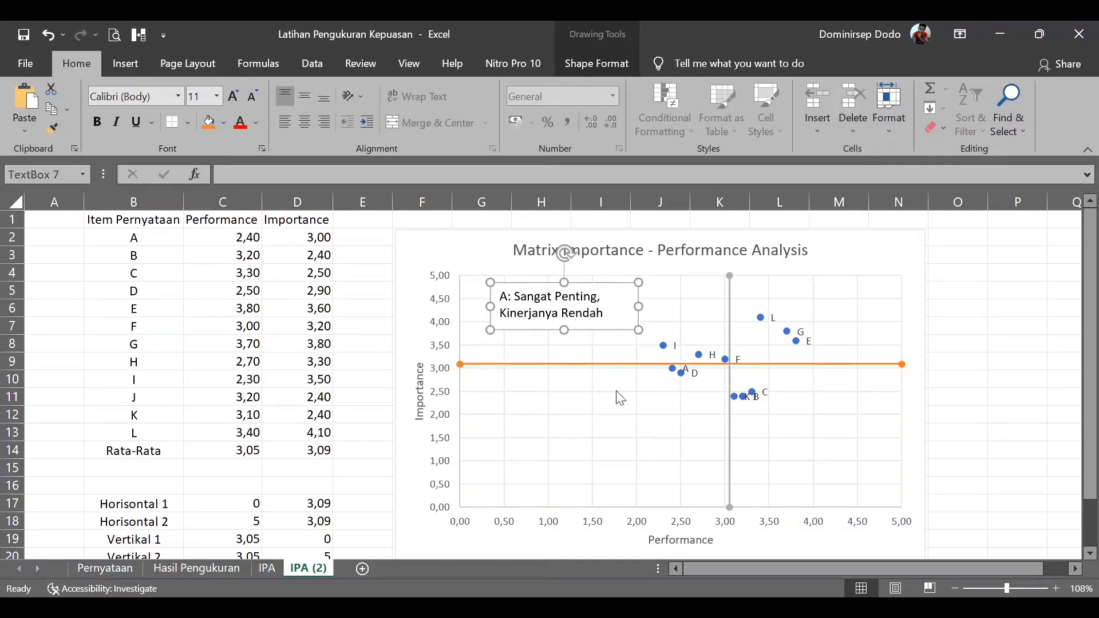
left_click_drag(636, 328, 664, 337)
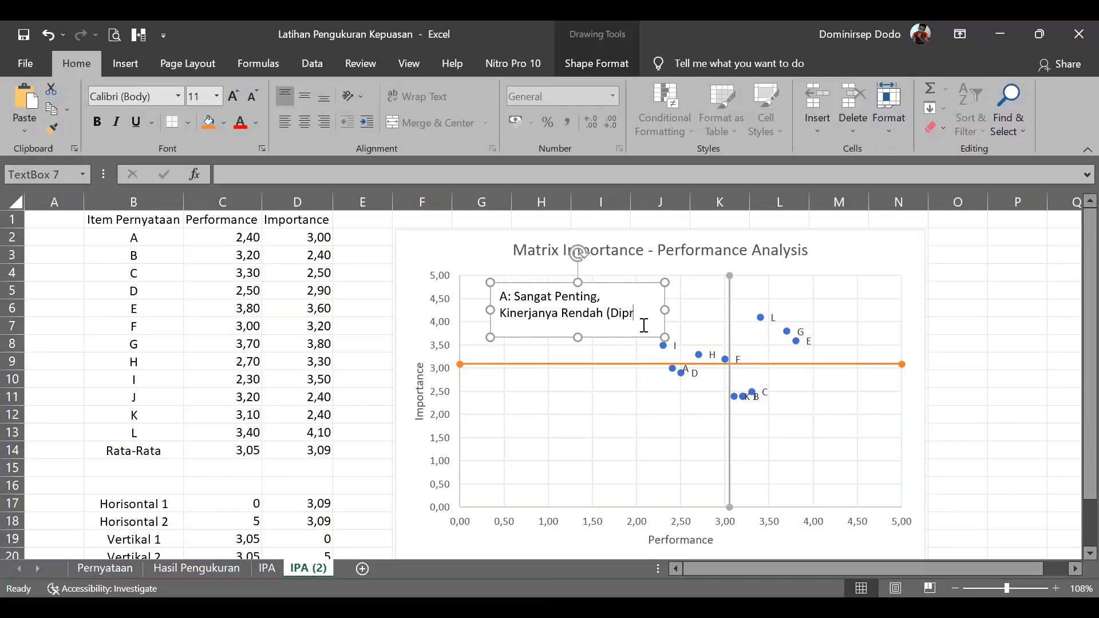
type("itaskan")
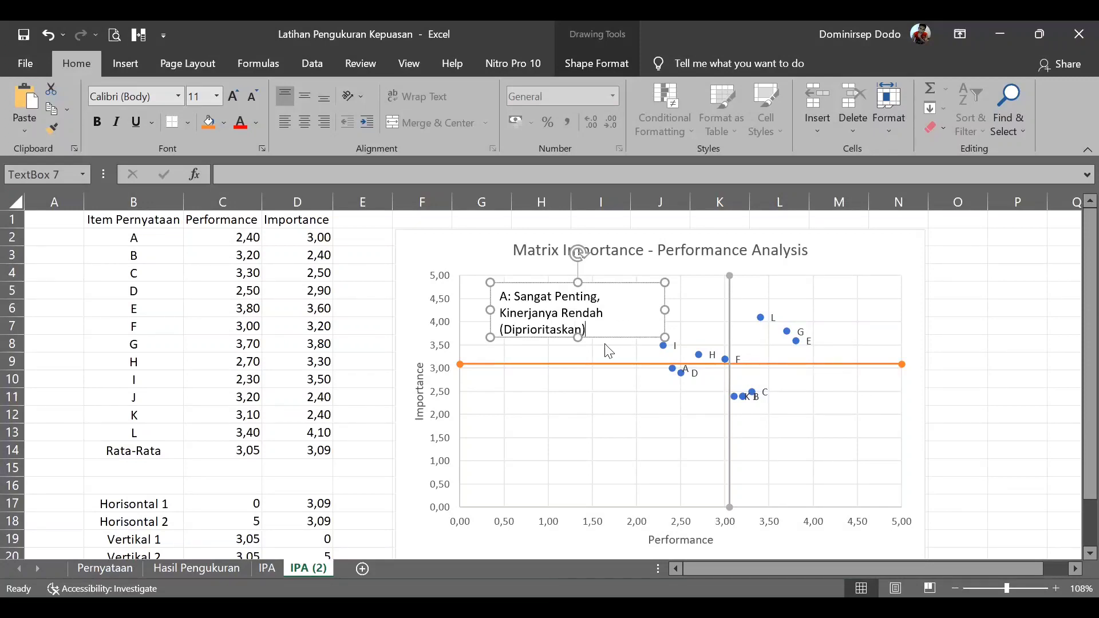
Resize the quadrant A text box to fit its three lines and make its text bold and red.
left_click_drag(578, 337, 578, 352)
left_click(617, 323)
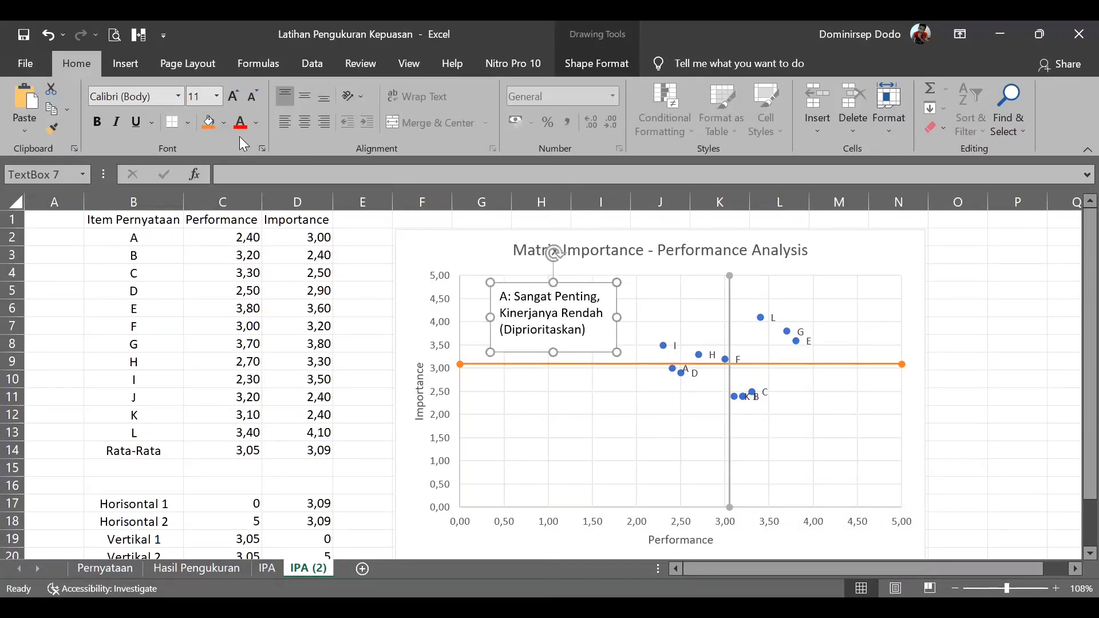
left_click(241, 122)
left_click(97, 122)
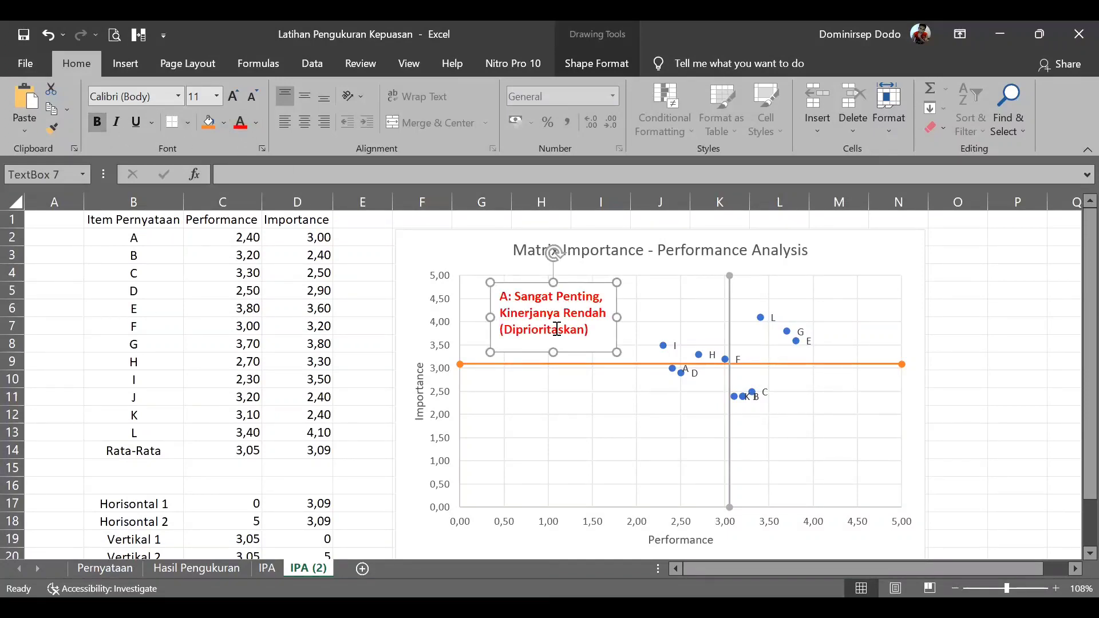
left_click(611, 402)
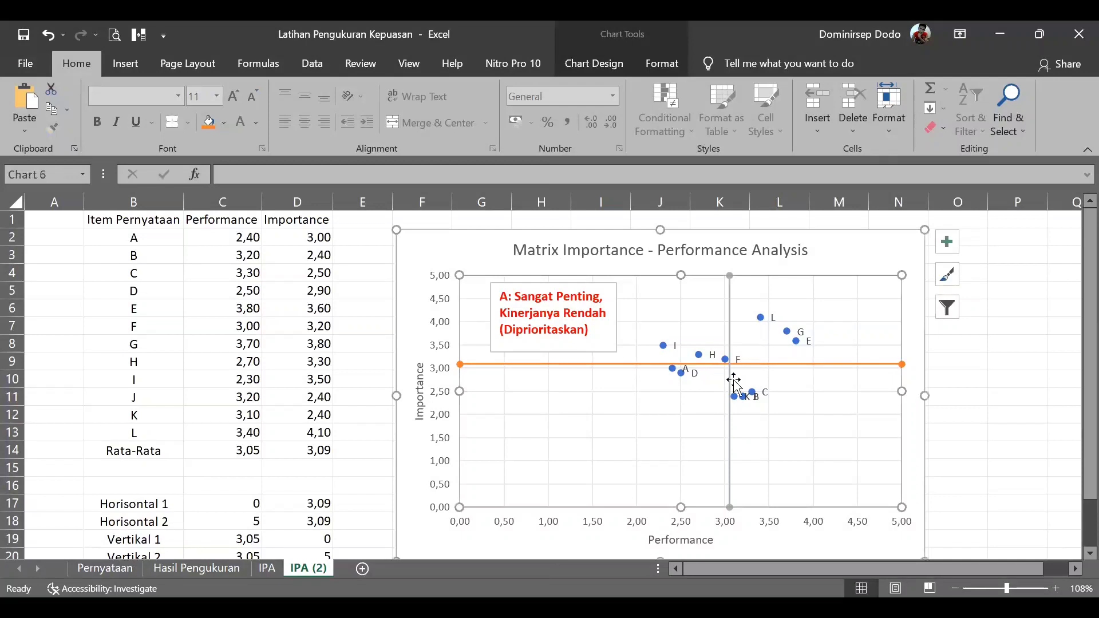
Copy the quadrant A text box and place the duplicate directly below it in the chart's lower-left quadrant.
left_click(595, 327)
left_click(590, 404)
left_click(583, 351)
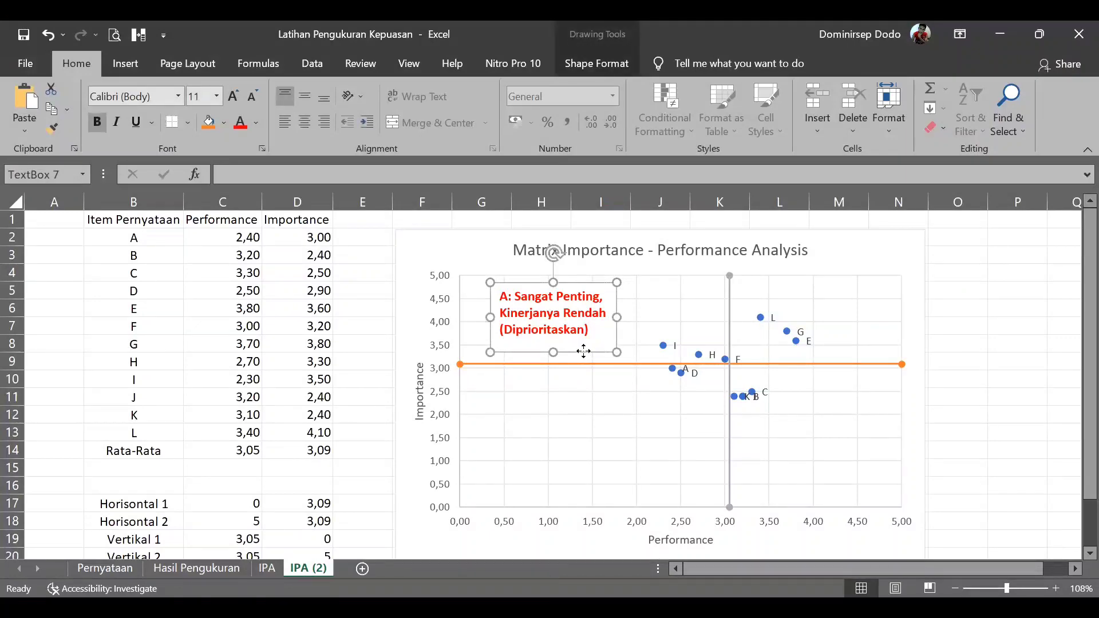
right_click(583, 351)
left_click(650, 275)
right_click(991, 307)
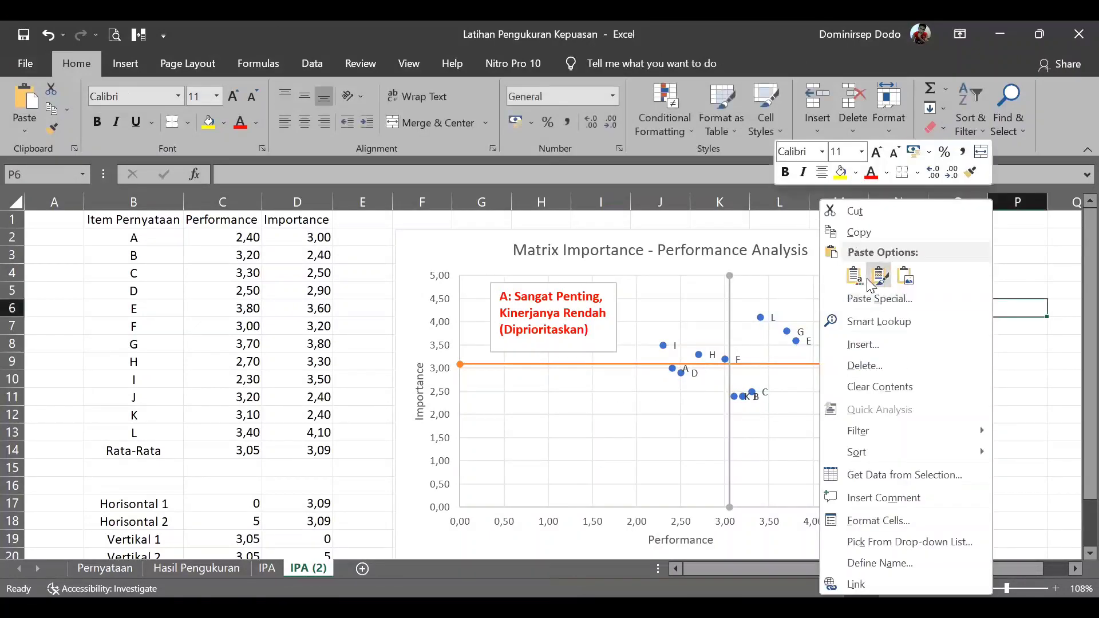
left_click(854, 277)
left_click_drag(1009, 366, 507, 453)
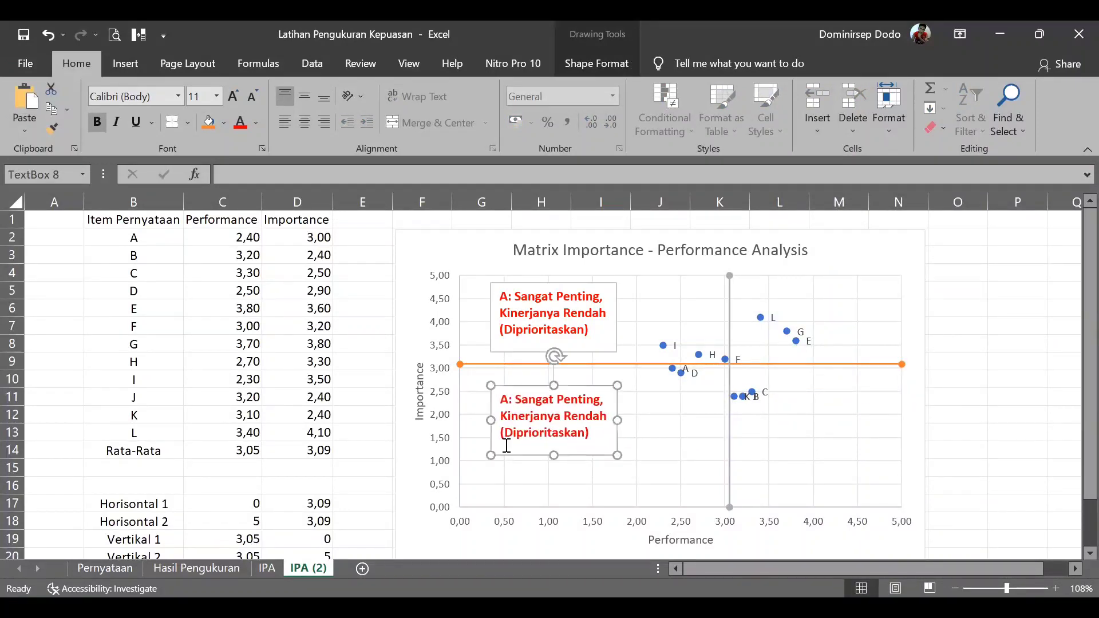
Change the first line of the lower-left quadrant's text box to "B: Kurang Penting,".
left_click(509, 402)
key("BackSpace")
type("B")
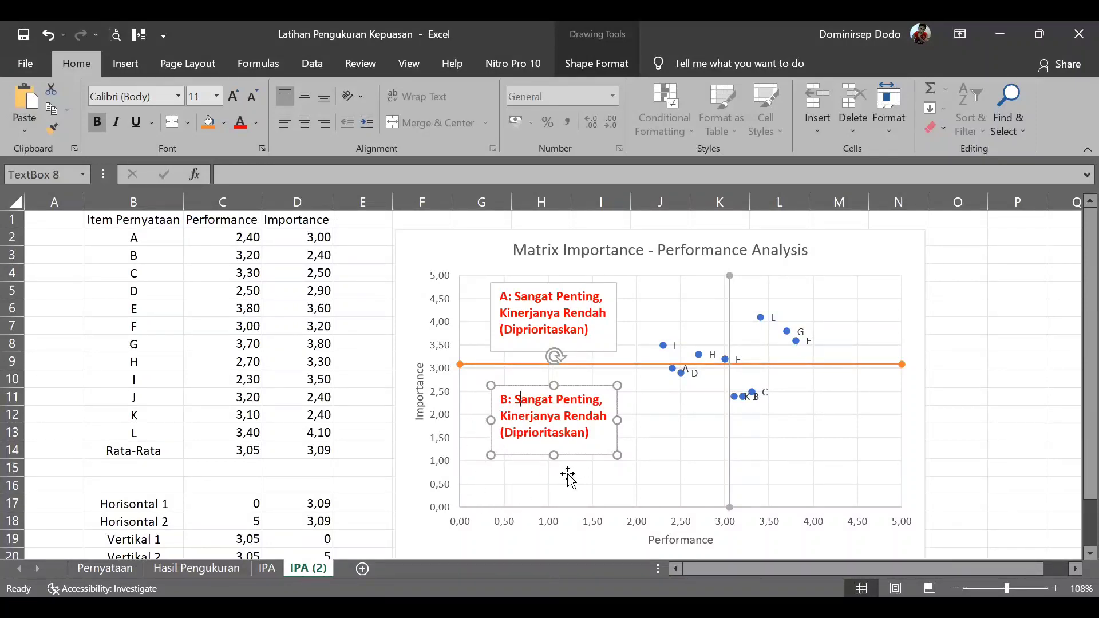
left_click_drag(515, 400, 552, 399)
type("Kurang")
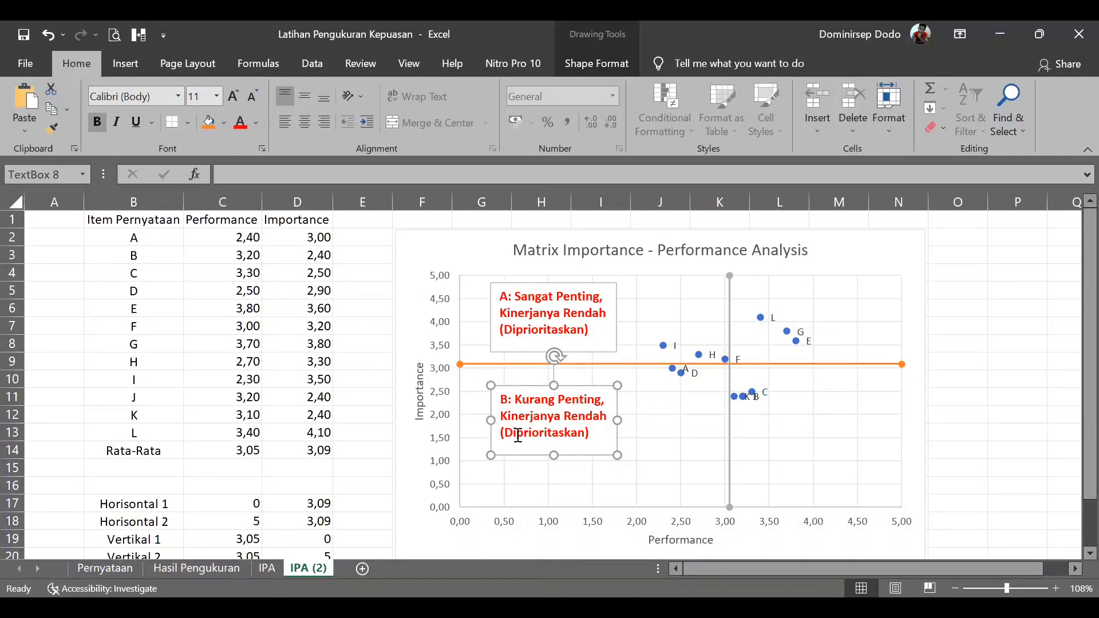
Change the last line of the lower-left quadrant's text box to "(Kurang Diprioritaskan)".
left_click_drag(506, 434, 581, 441)
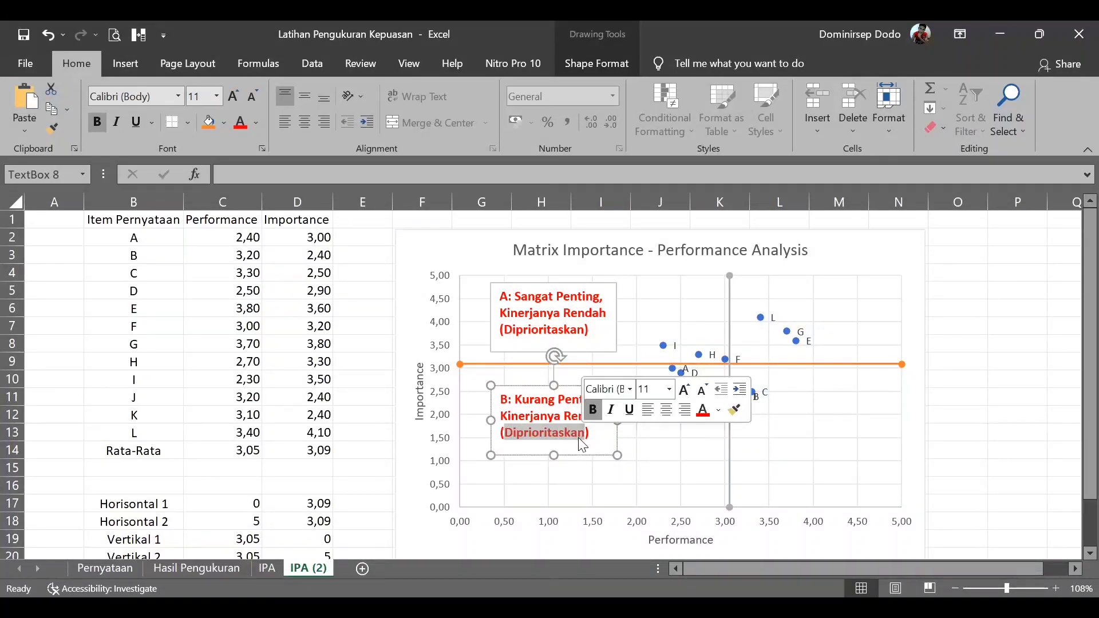
type("Kurang ")
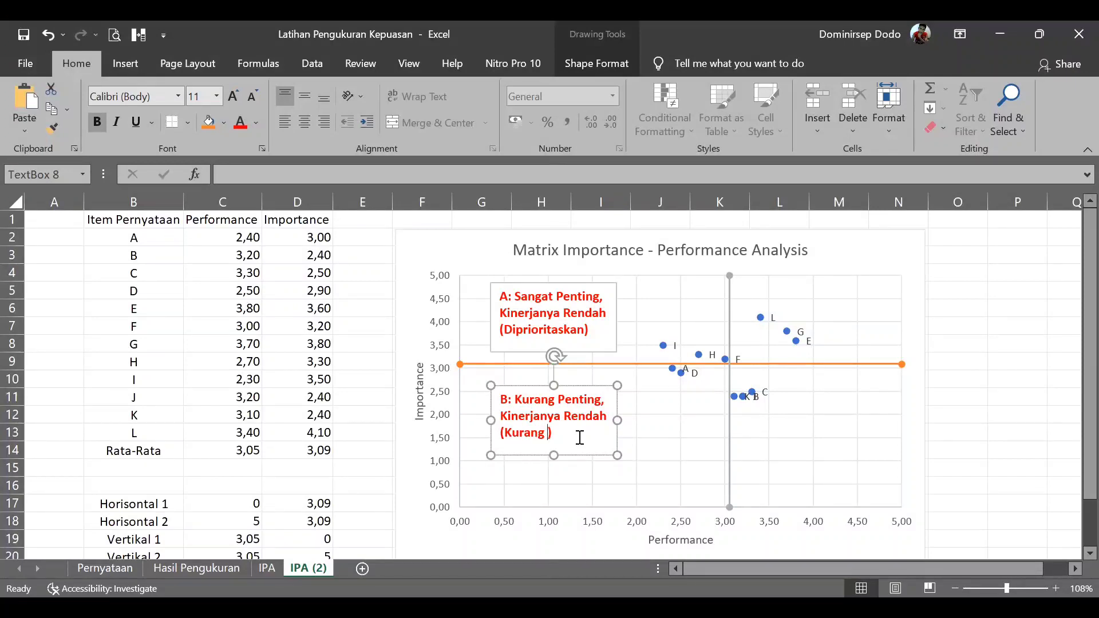
type("Diprioritaskan")
Centre the quadrant B text and widen its box so the text fits on three lines without spare height.
left_click_drag(618, 419, 638, 421)
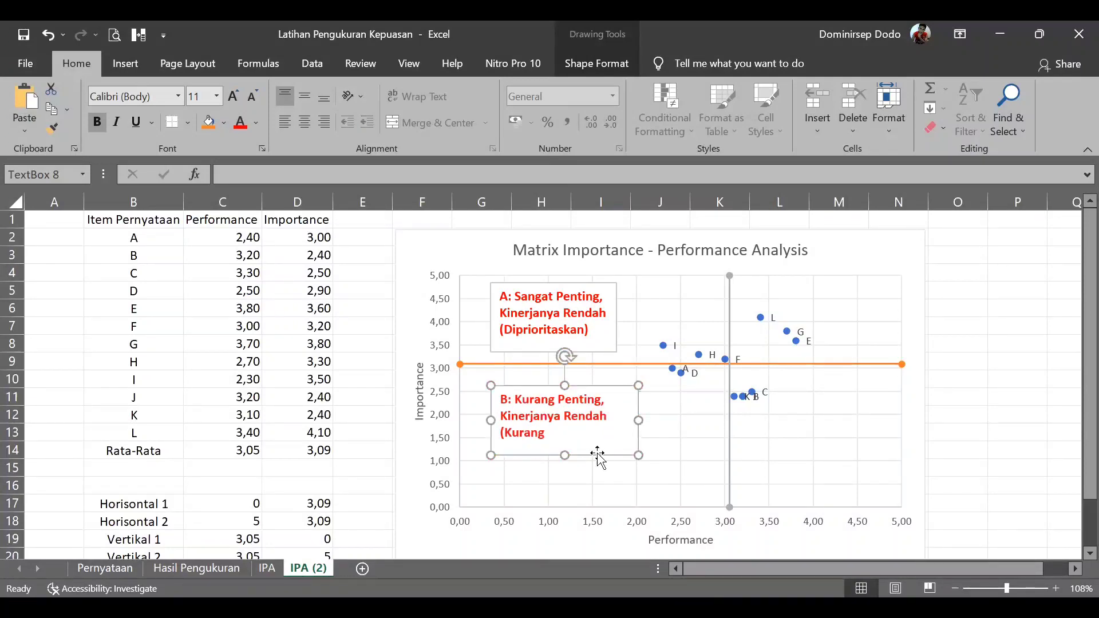
left_click_drag(562, 455, 564, 465)
key("ctrl+e")
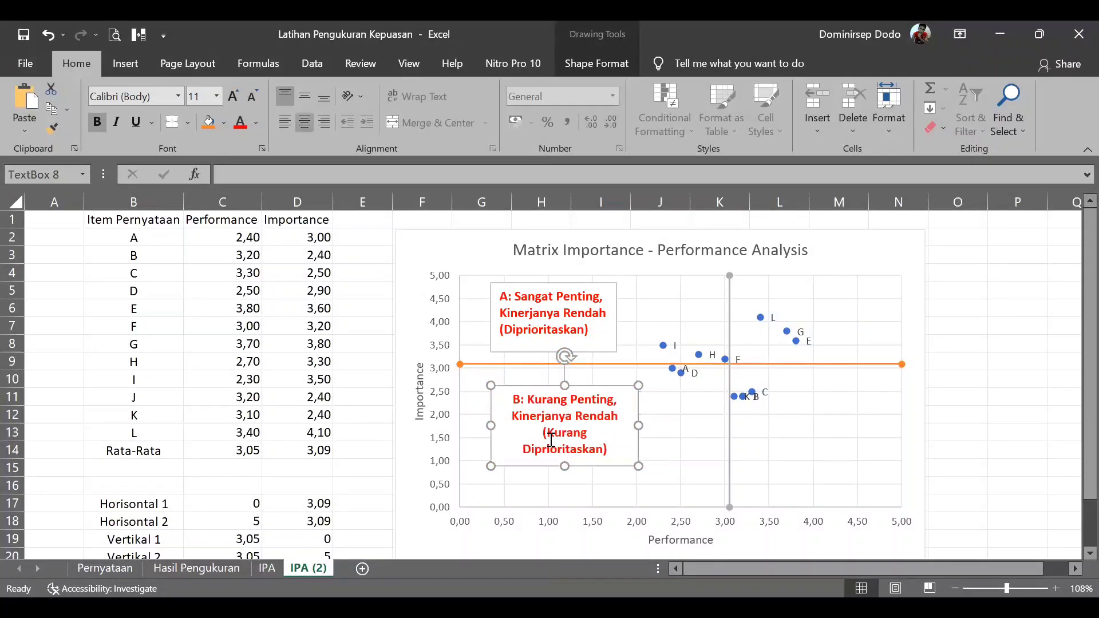
left_click_drag(493, 424, 476, 424)
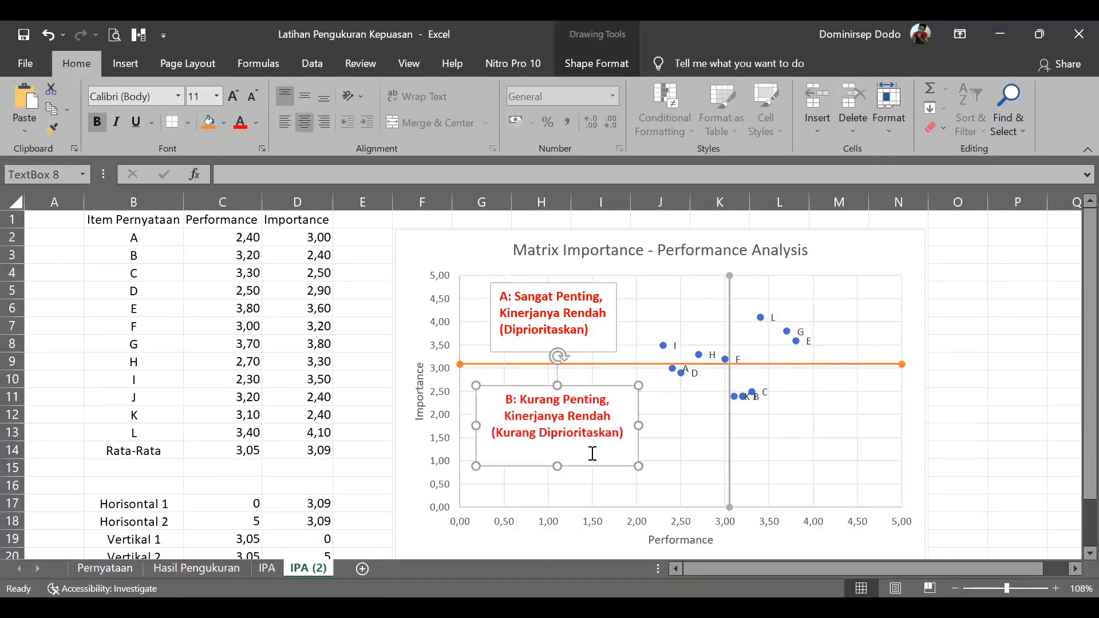
left_click_drag(557, 454, 558, 448)
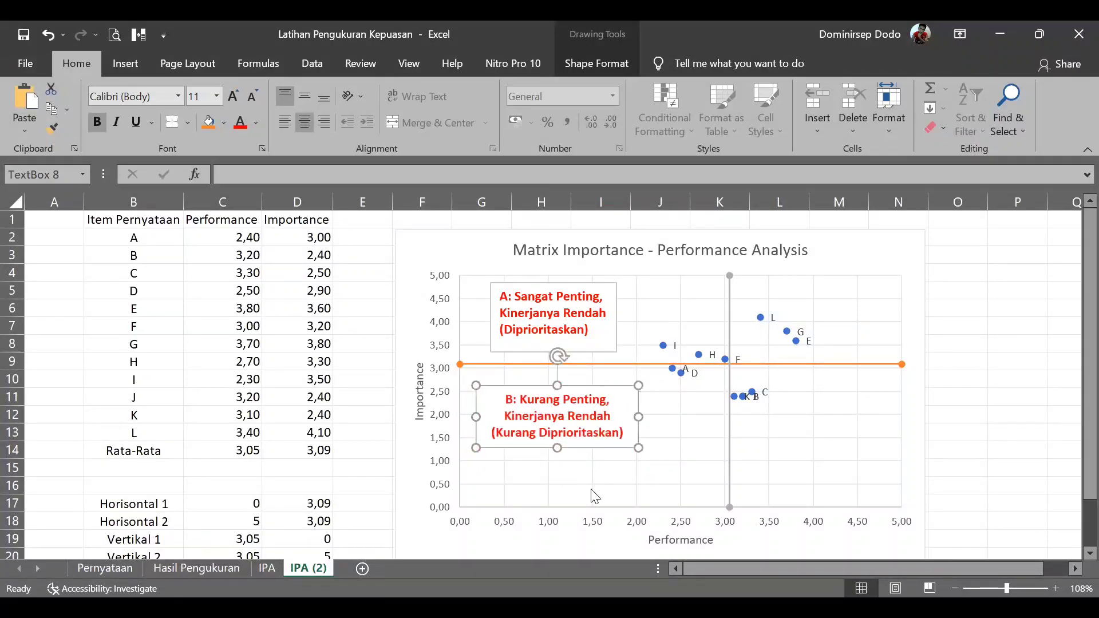
left_click(671, 430)
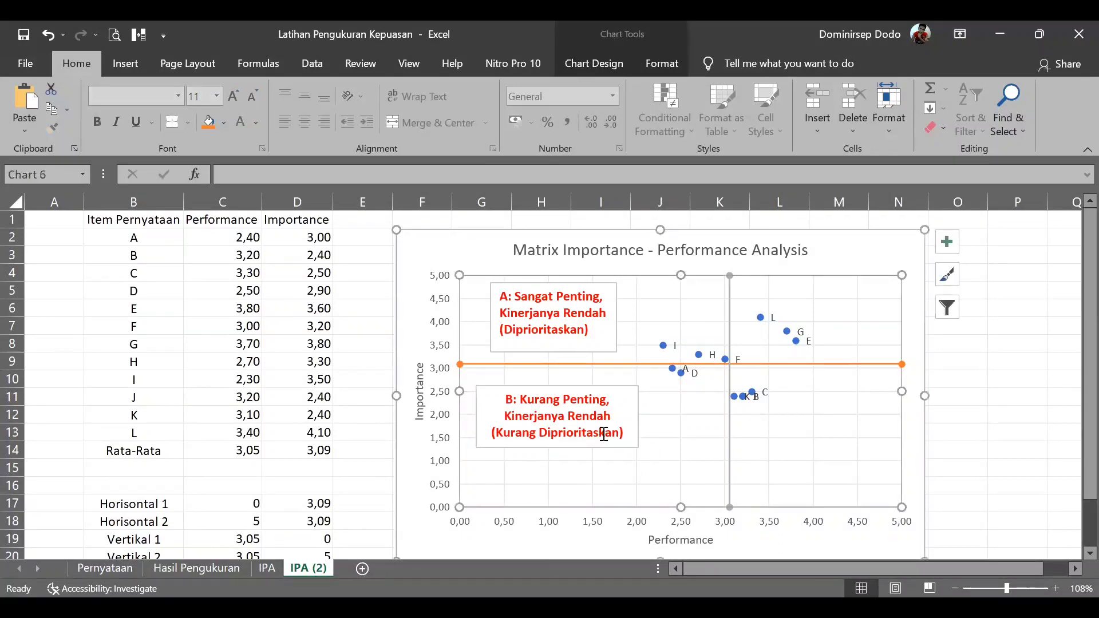
Paste a copy of the quadrant A text box and place it in the chart's upper-right quadrant.
left_click(625, 423)
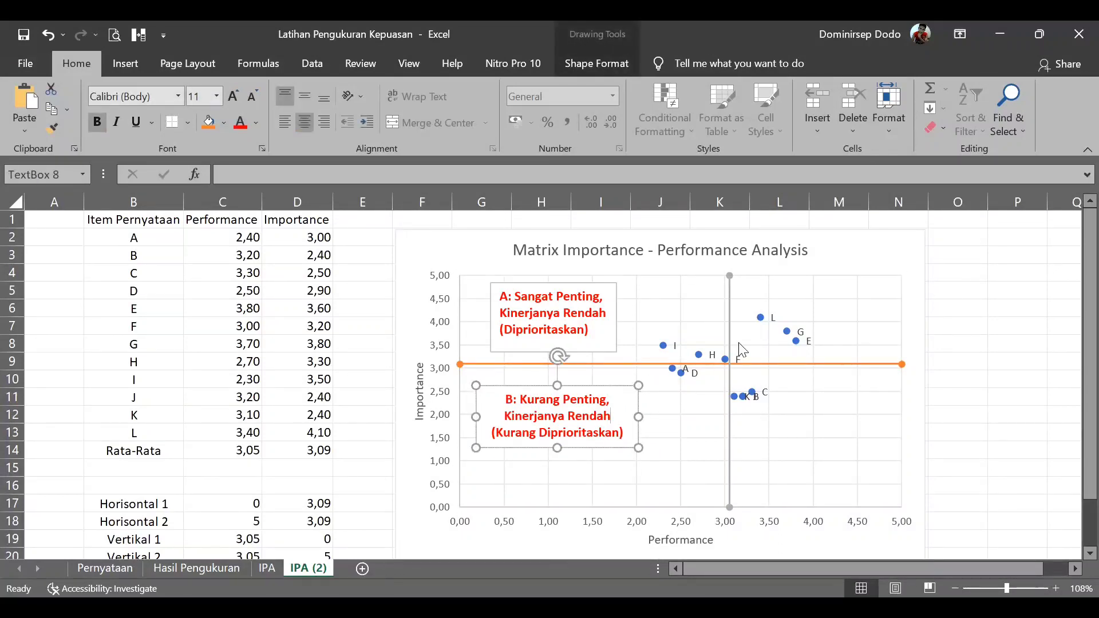
left_click(561, 379)
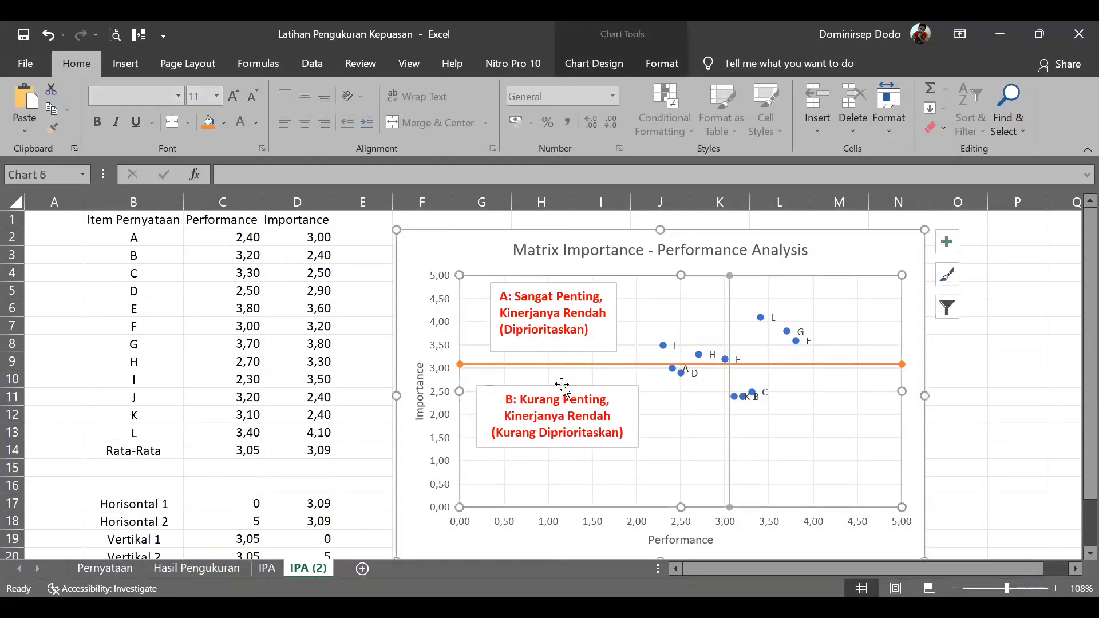
left_click(563, 387)
key("shift+F10")
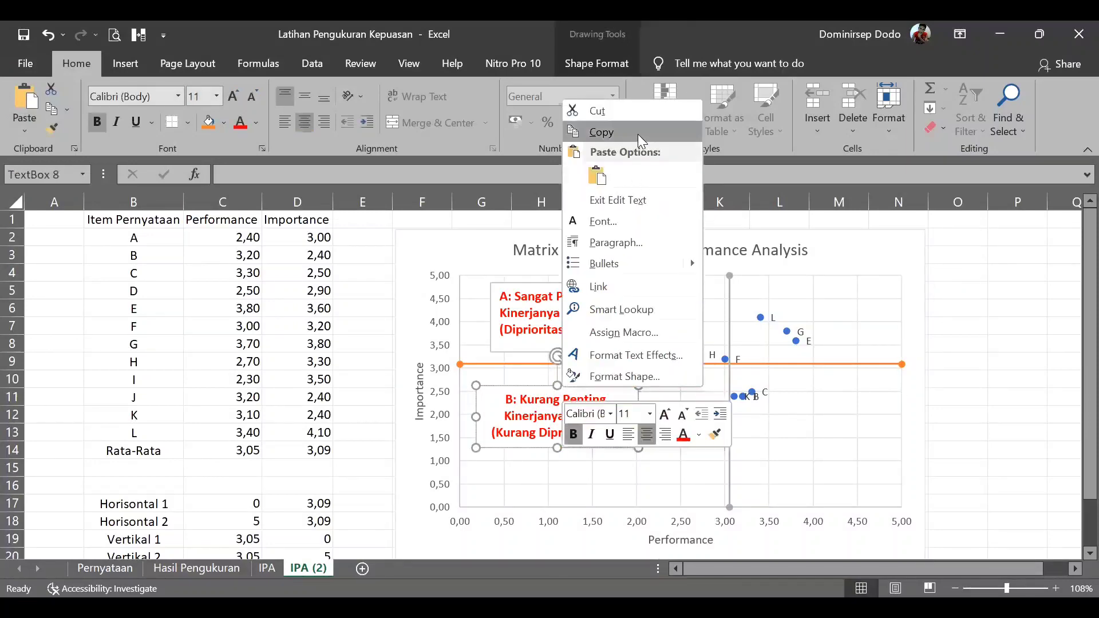
left_click(645, 140)
right_click(958, 300)
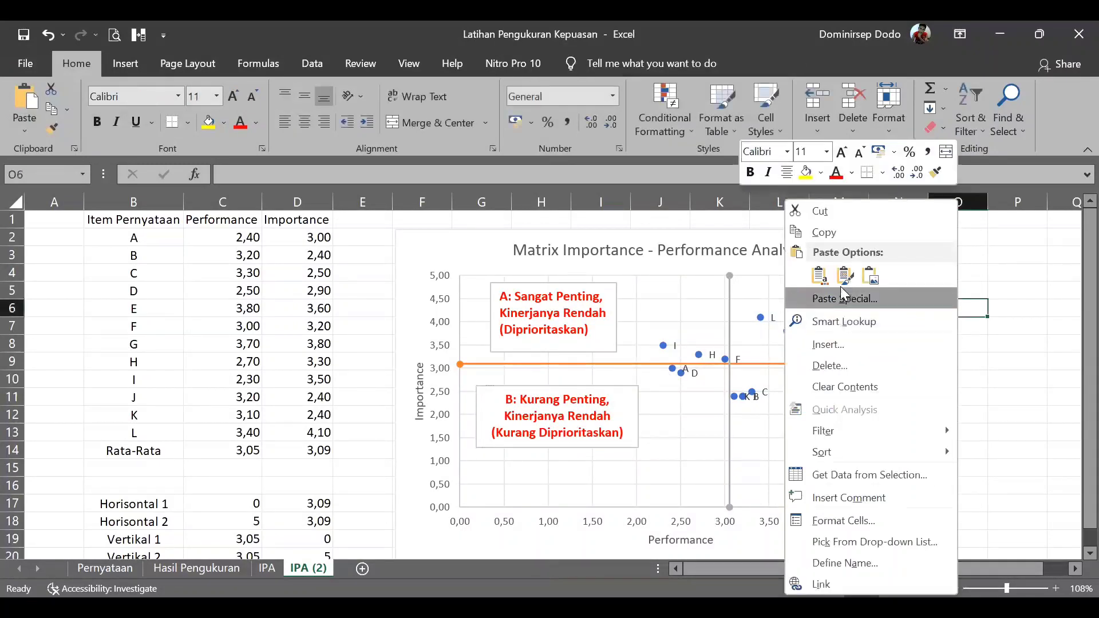
key("ctrl+v")
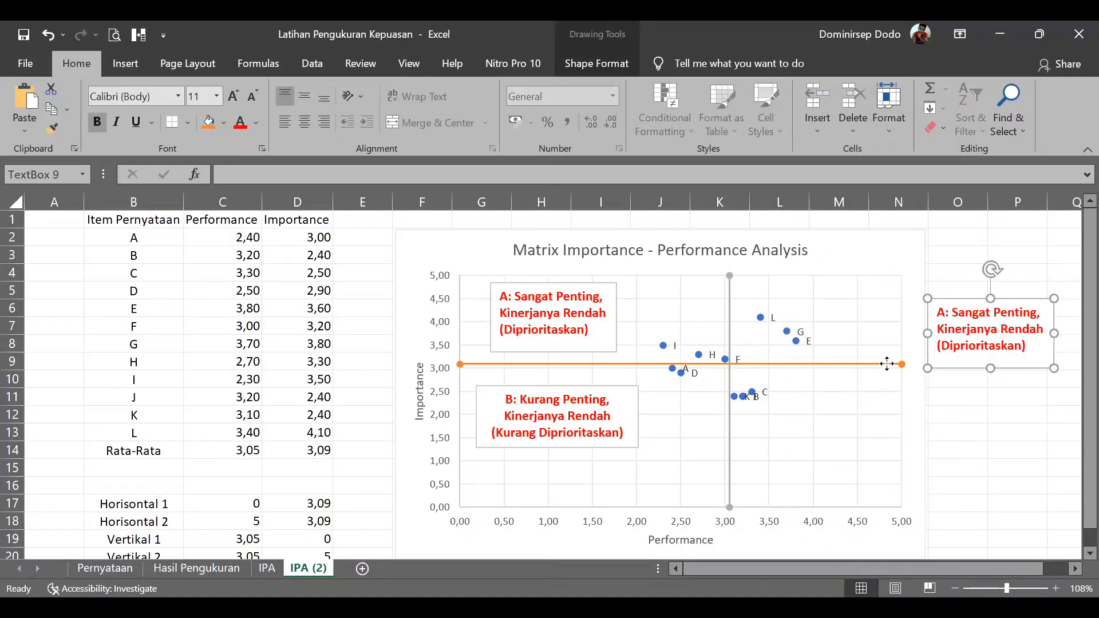
left_click_drag(1006, 364, 748, 275)
Reduce the upper-right text box's font size to 8 and resize the box to fit two lines above the data points.
key("ctrl+shift+less")
key("ctrl+shift+less")
key("ctrl+shift+less")
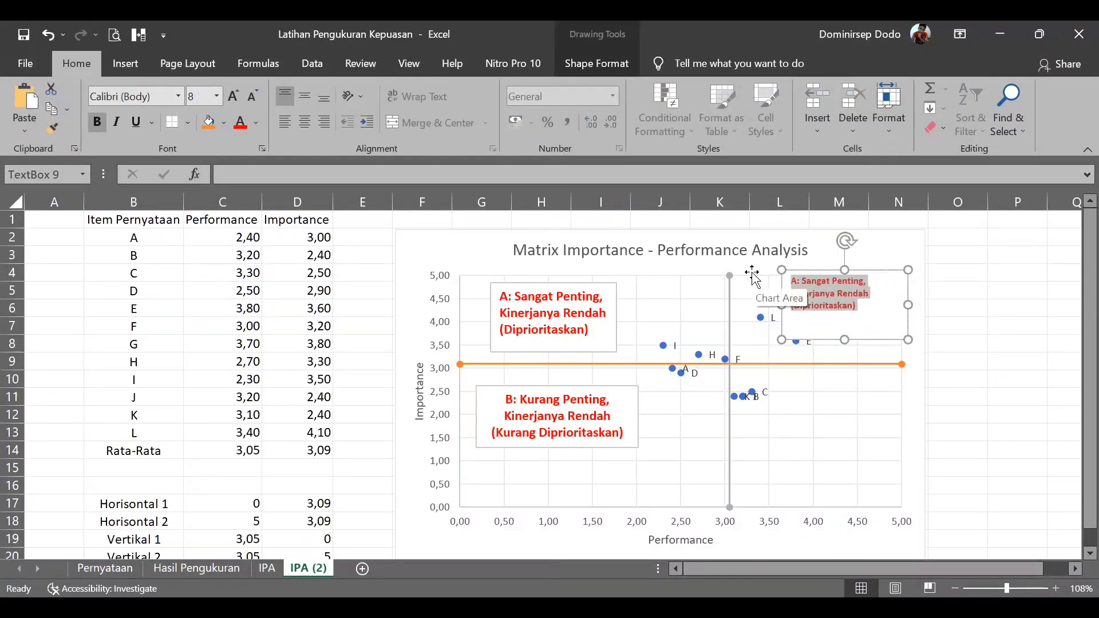
left_click_drag(784, 303, 742, 304)
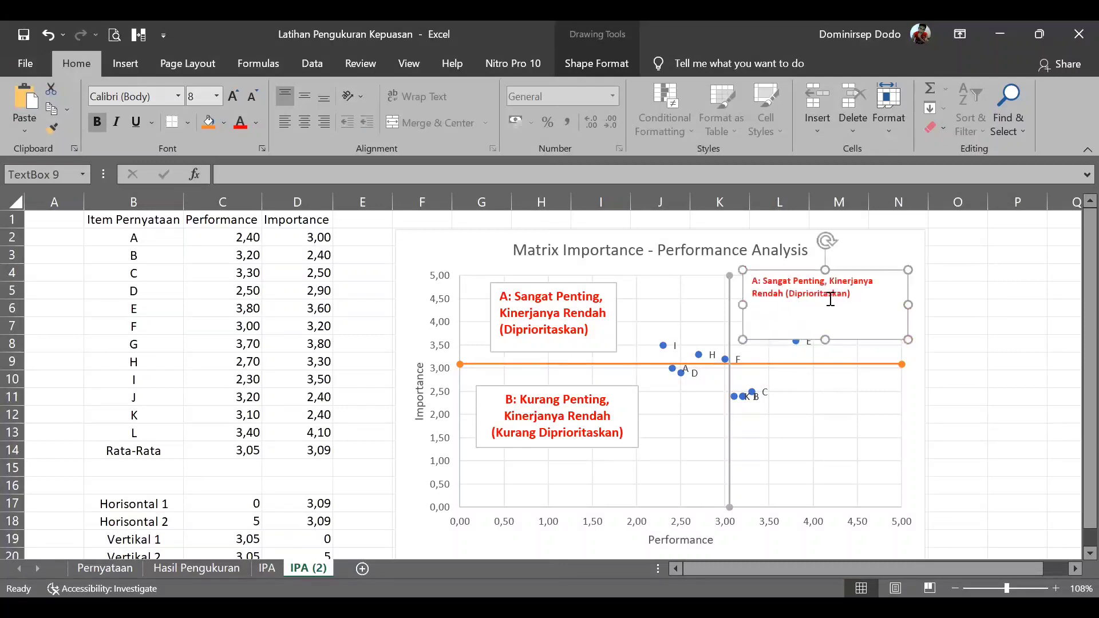
left_click_drag(825, 276, 825, 279)
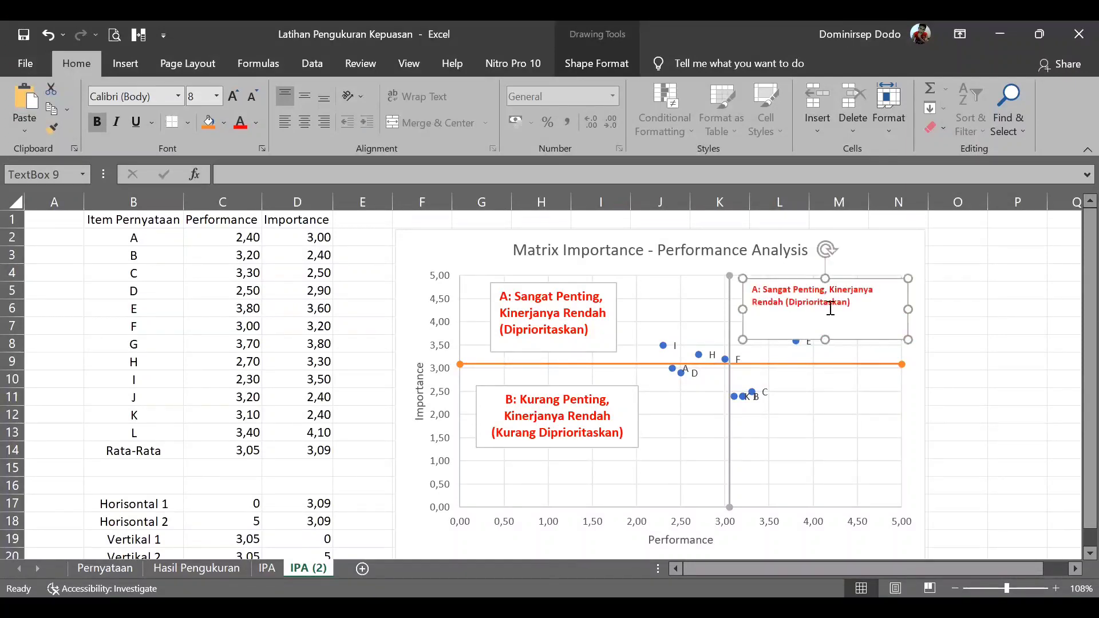
left_click_drag(824, 338, 825, 312)
left_click_drag(906, 293, 889, 297)
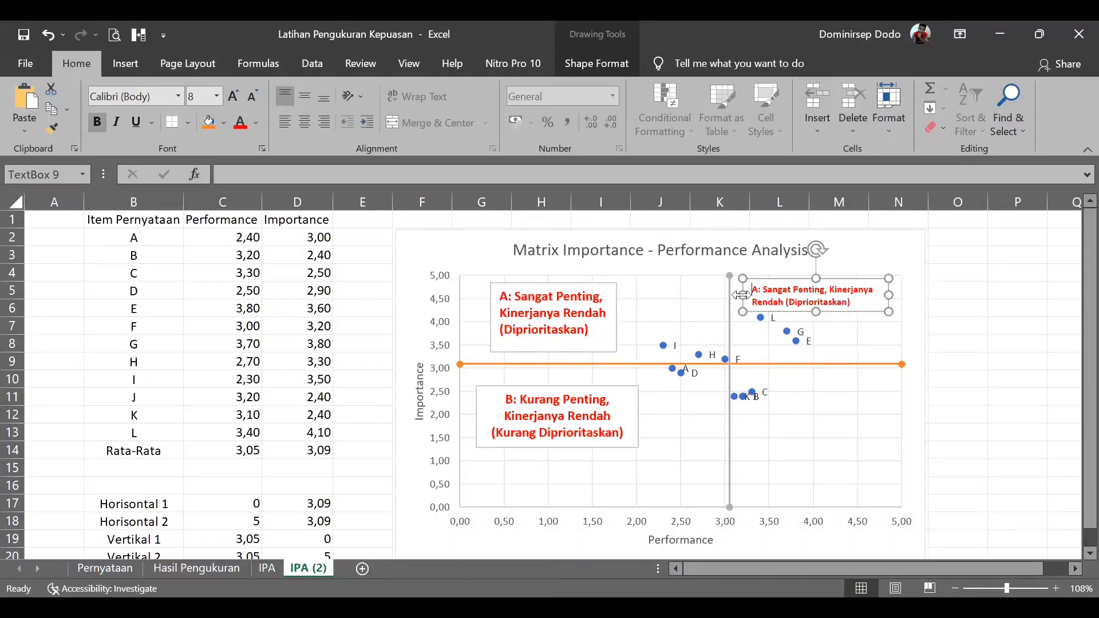
Change the upper-right quadrant's text to "C: Sangat Penting, Kinerjanya Tinggi (Dipertahankan)".
type("C")
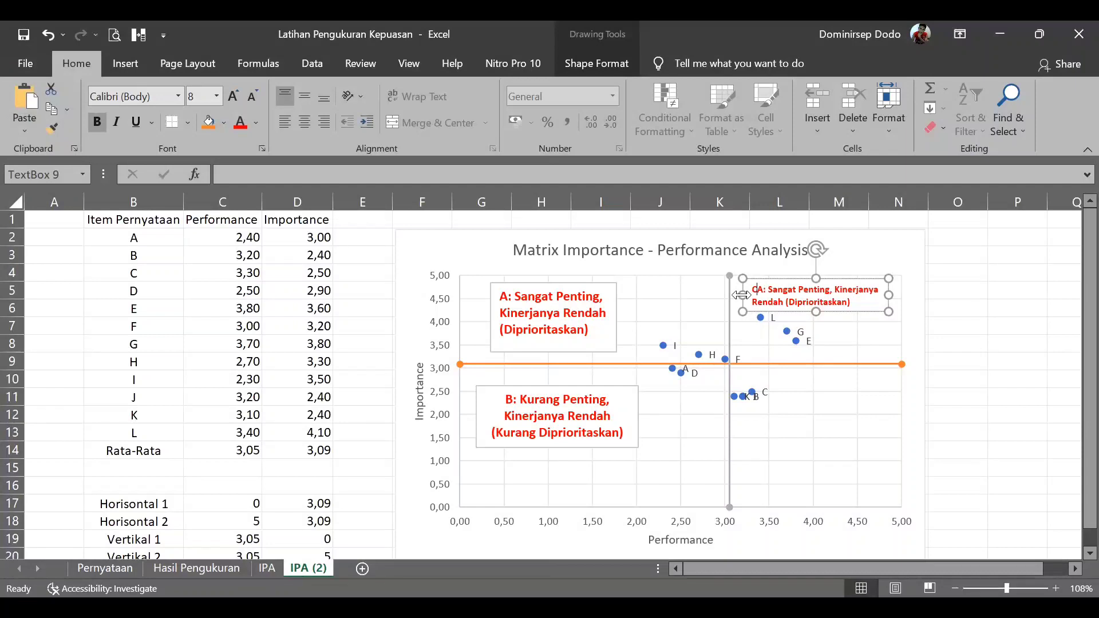
key("Delete")
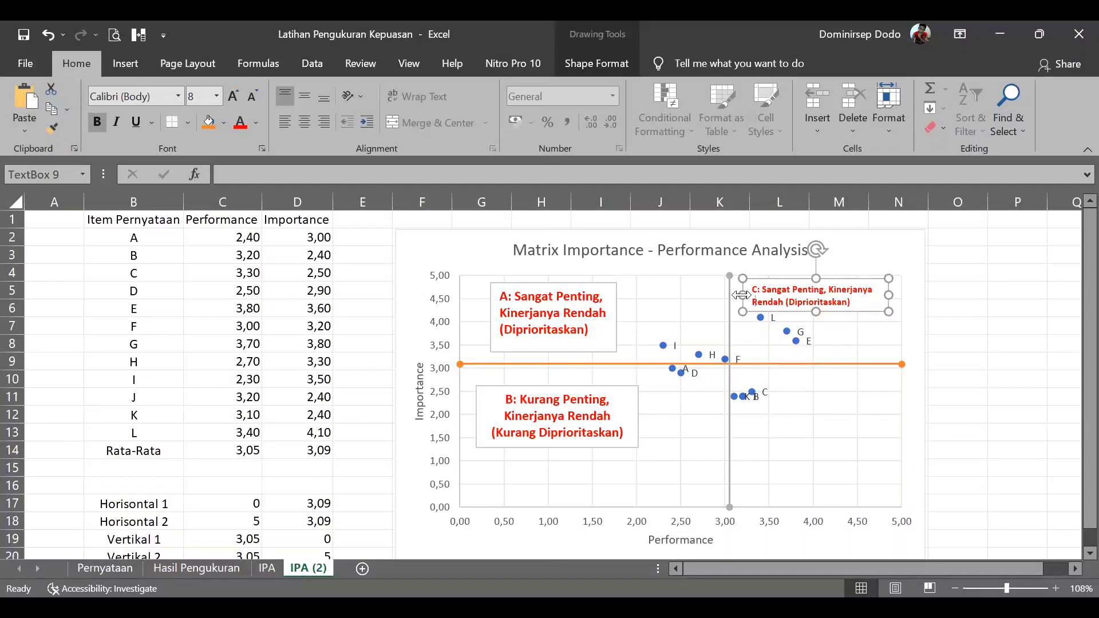
key("ctrl+shift+Right")
type("Tinggi")
double_click(838, 308)
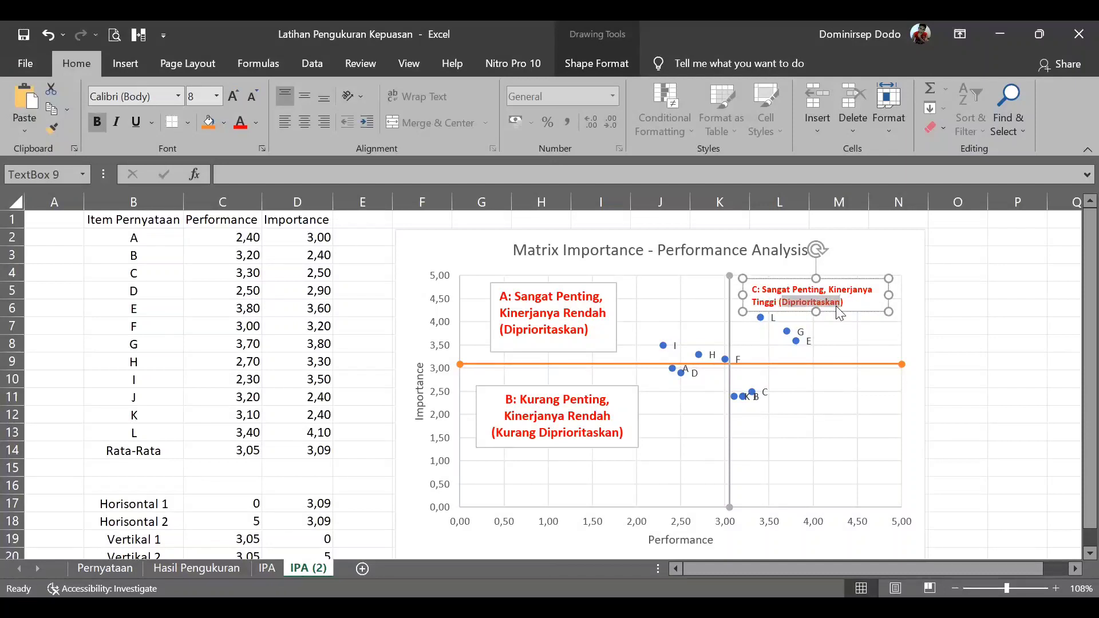
type("Diper")
left_click(864, 328)
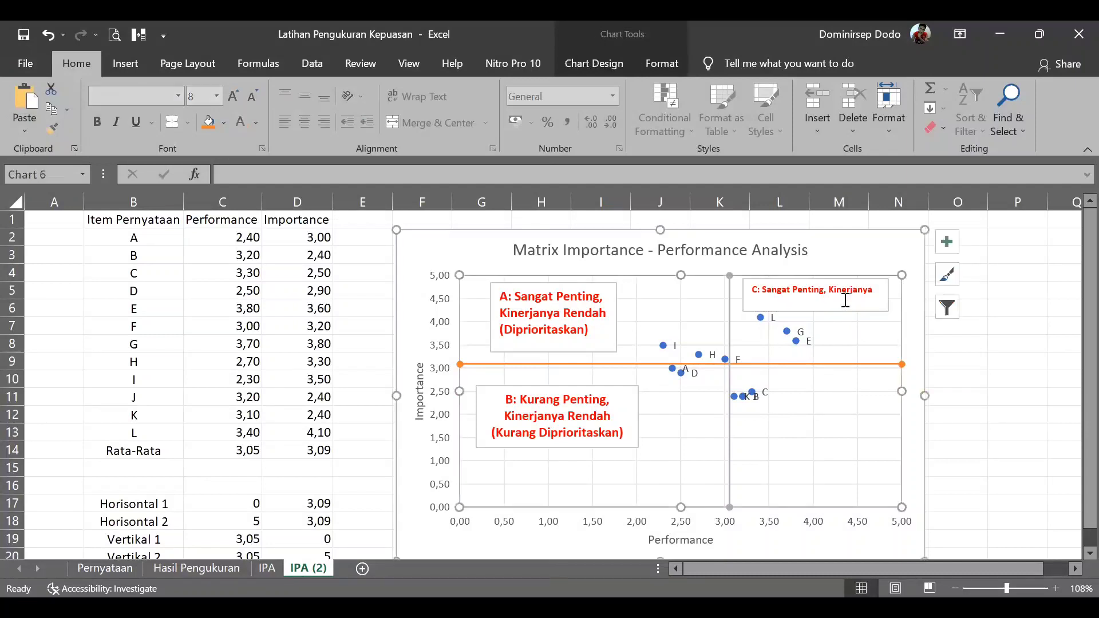
Centre the quadrant C text and adjust its box to fit the two lines.
left_click(813, 310)
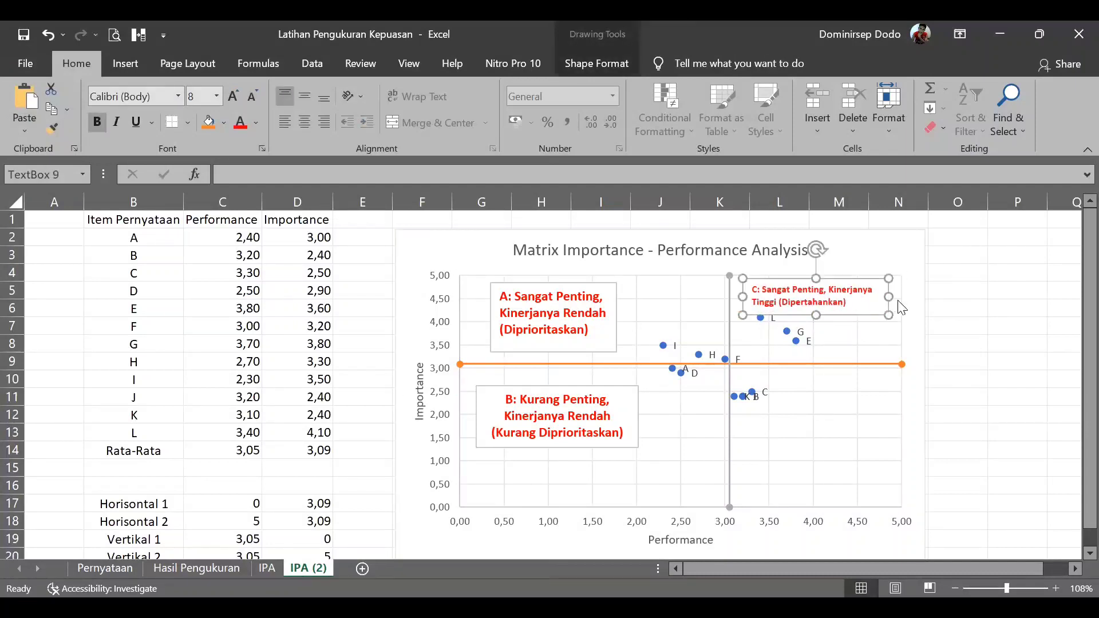
left_click(829, 307)
key("ctrl+e")
left_click_drag(820, 315, 821, 312)
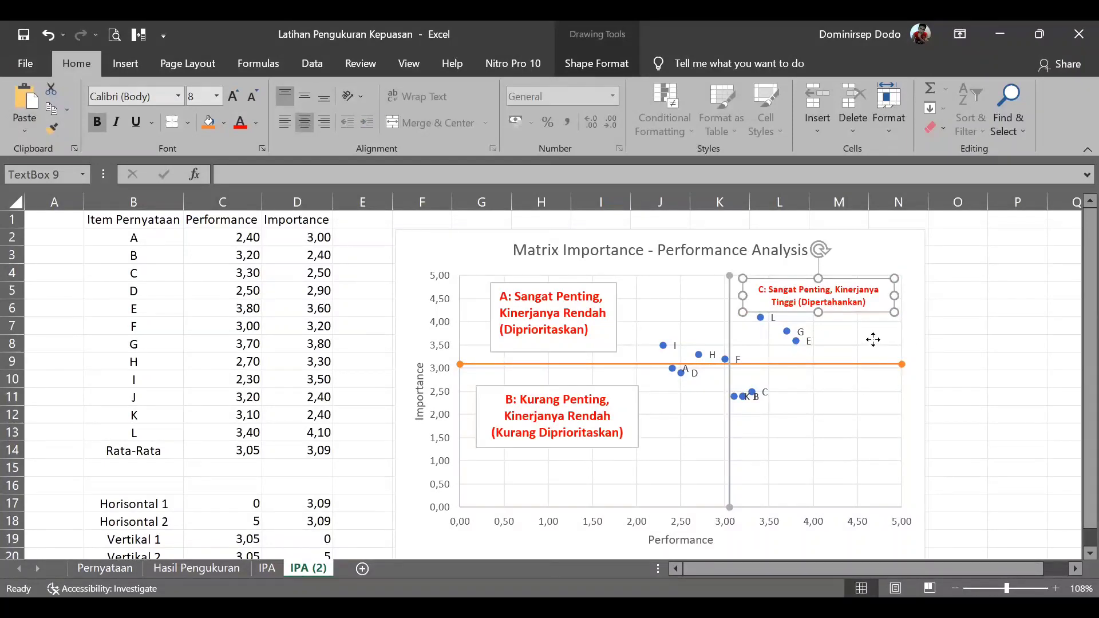
left_click(782, 342)
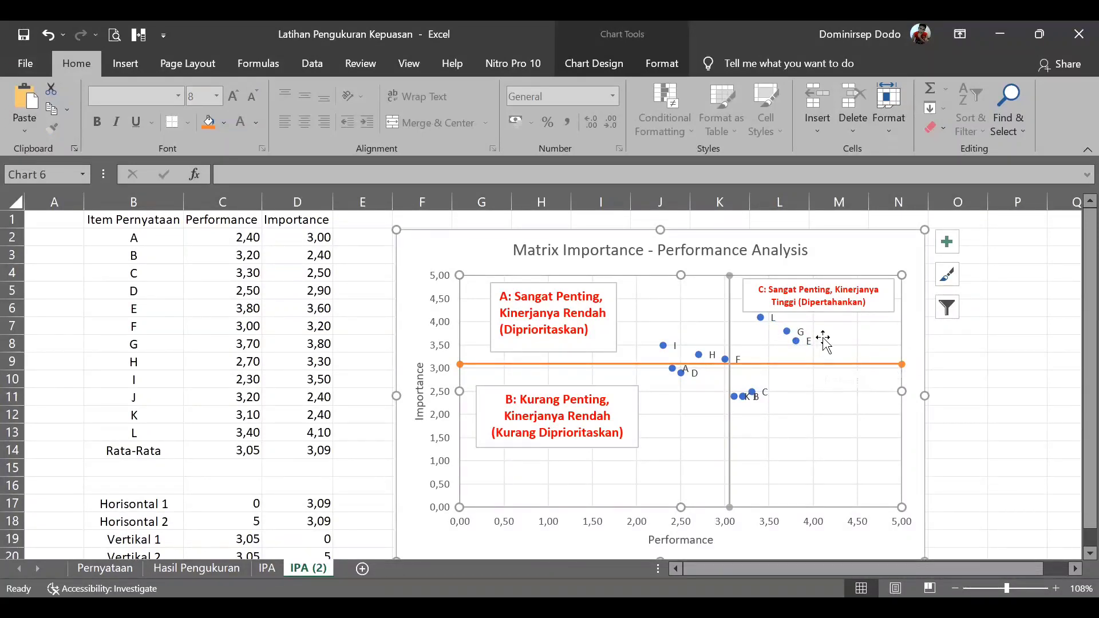
Copy the quadrant C text box and place the duplicate in the chart's lower-right quadrant.
left_click(836, 311)
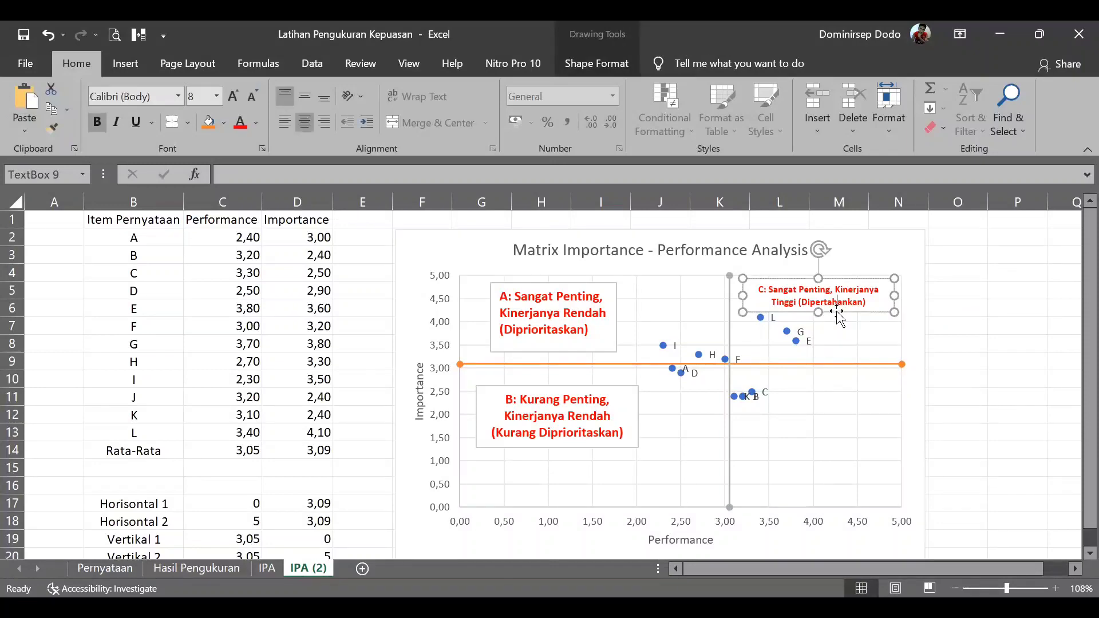
right_click(836, 311)
key("Escape")
right_click(973, 387)
left_click(993, 276)
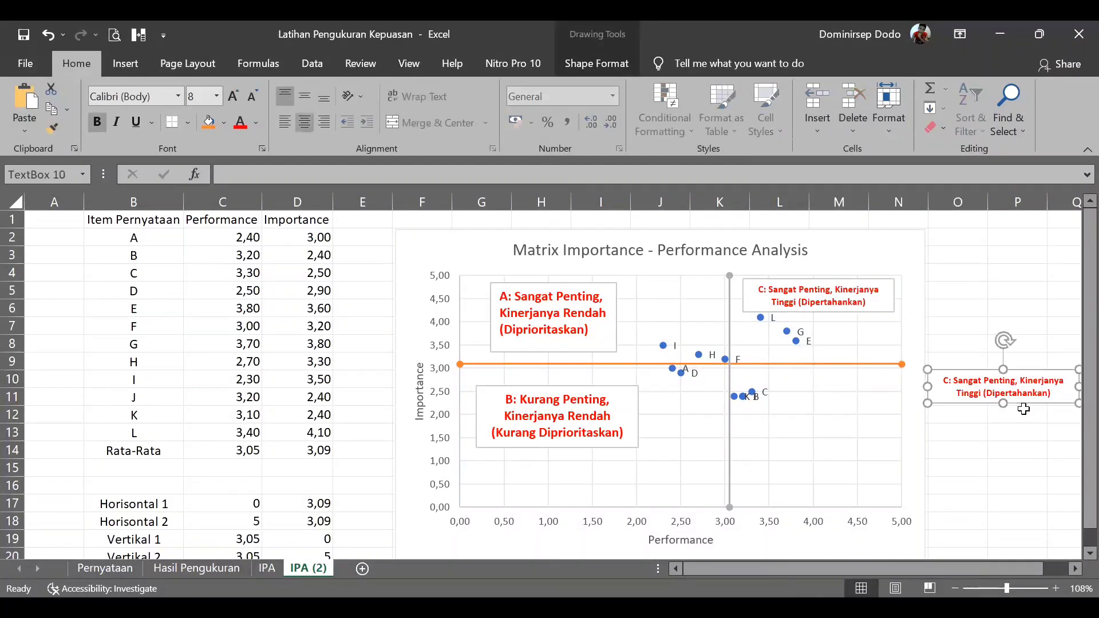
left_click_drag(1031, 405, 849, 462)
Change the lower-right quadrant's text to "D: Kurang Penting, Kinerjanya Tinggi (Berlebihan)".
left_click(769, 440)
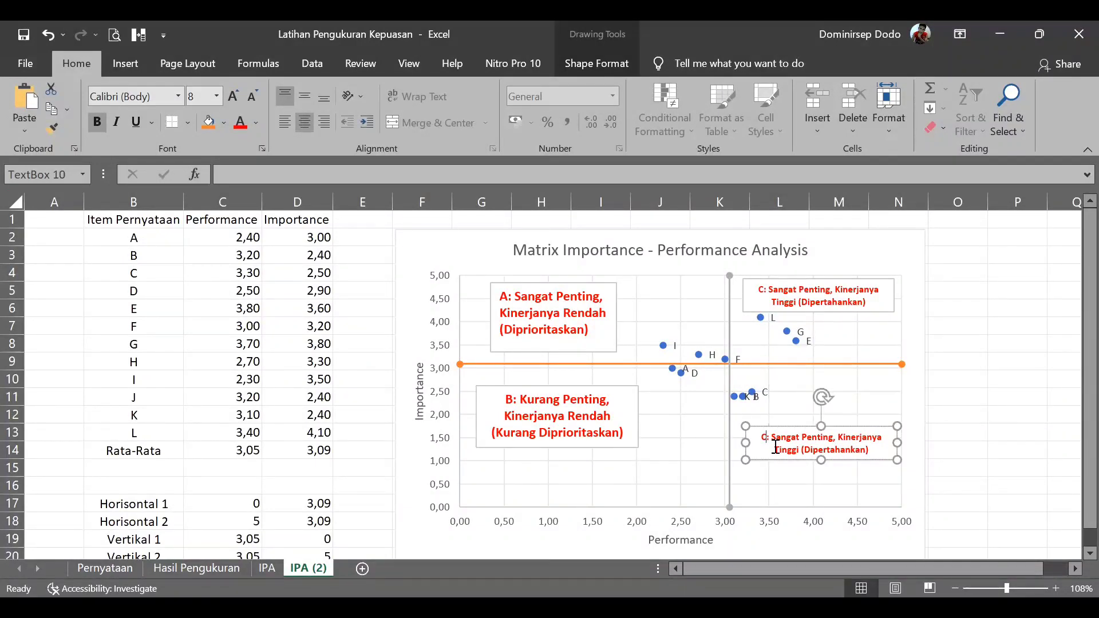
key("Delete")
type("D")
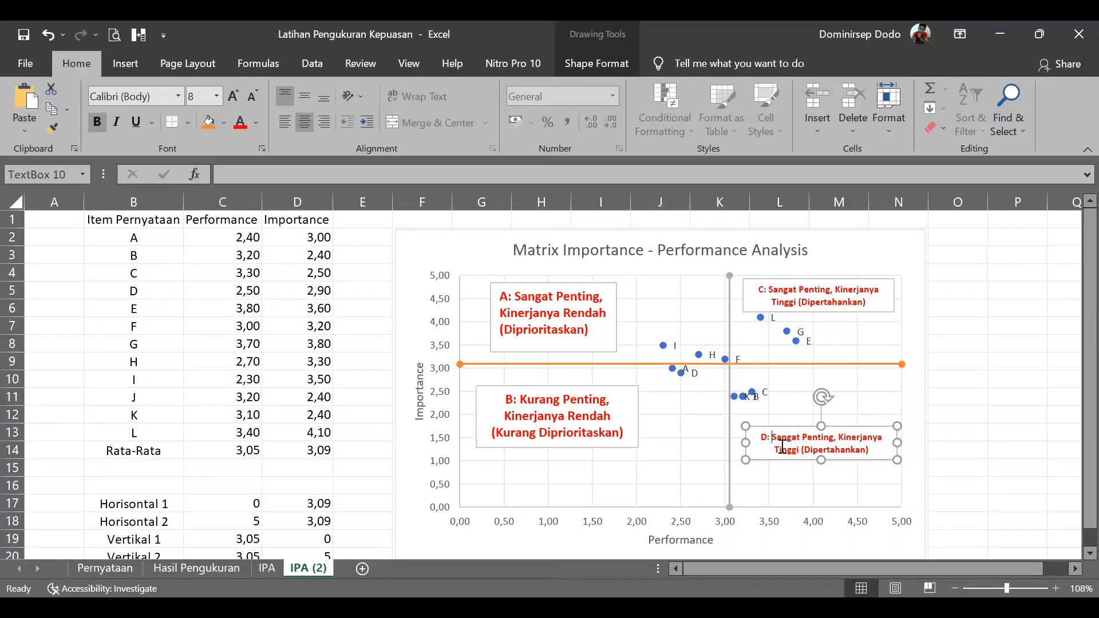
key("ctrl+shift+Right")
type("Kurang")
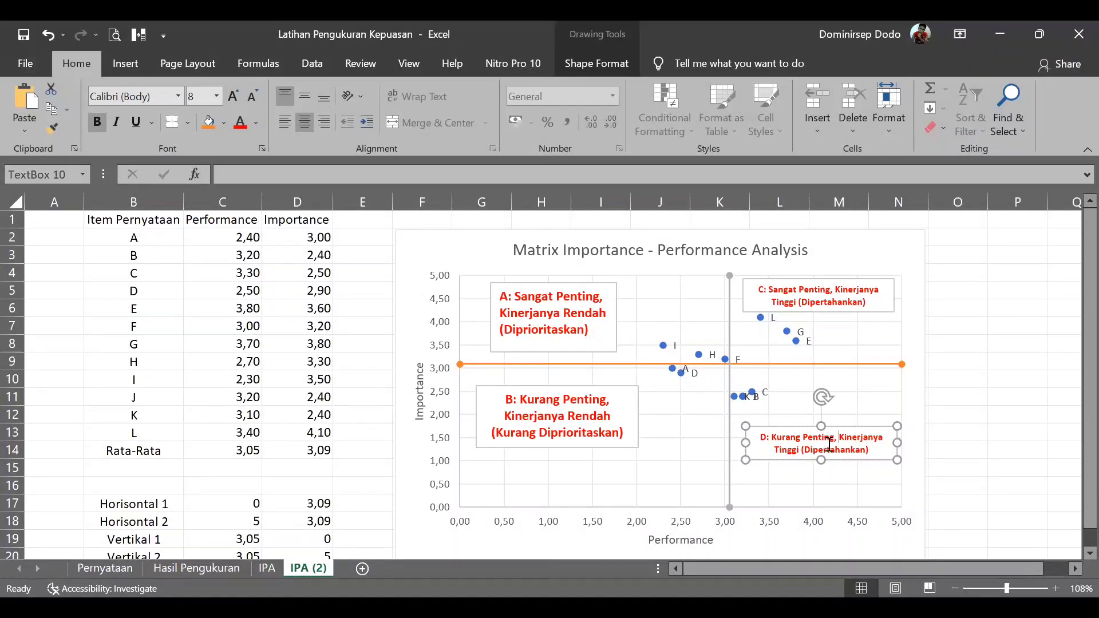
left_click_drag(806, 449, 866, 450)
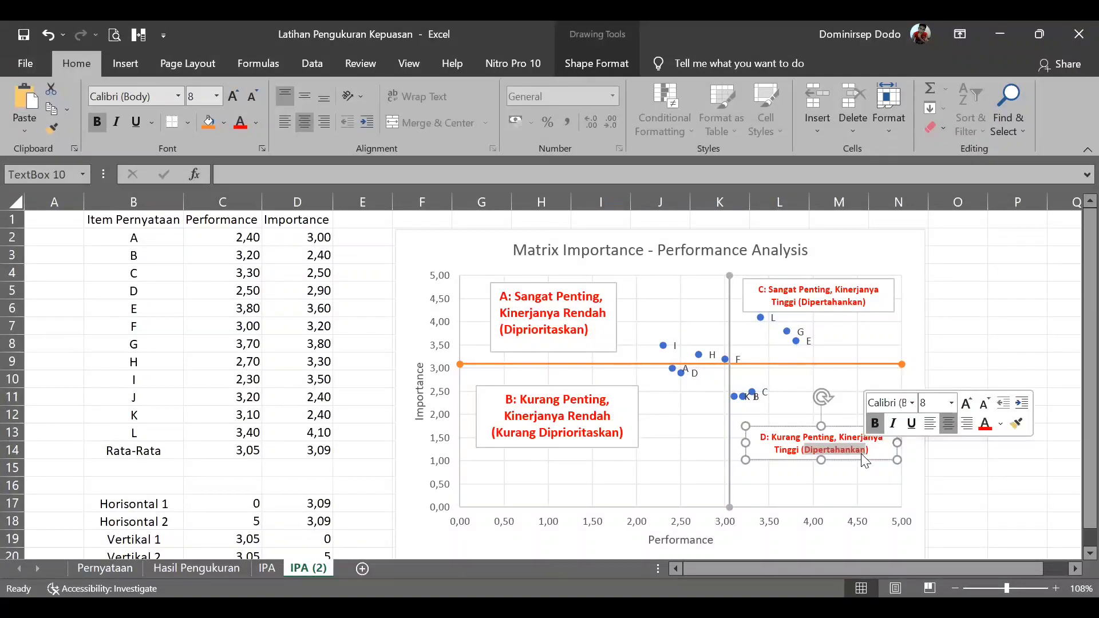
type("Berlebihan")
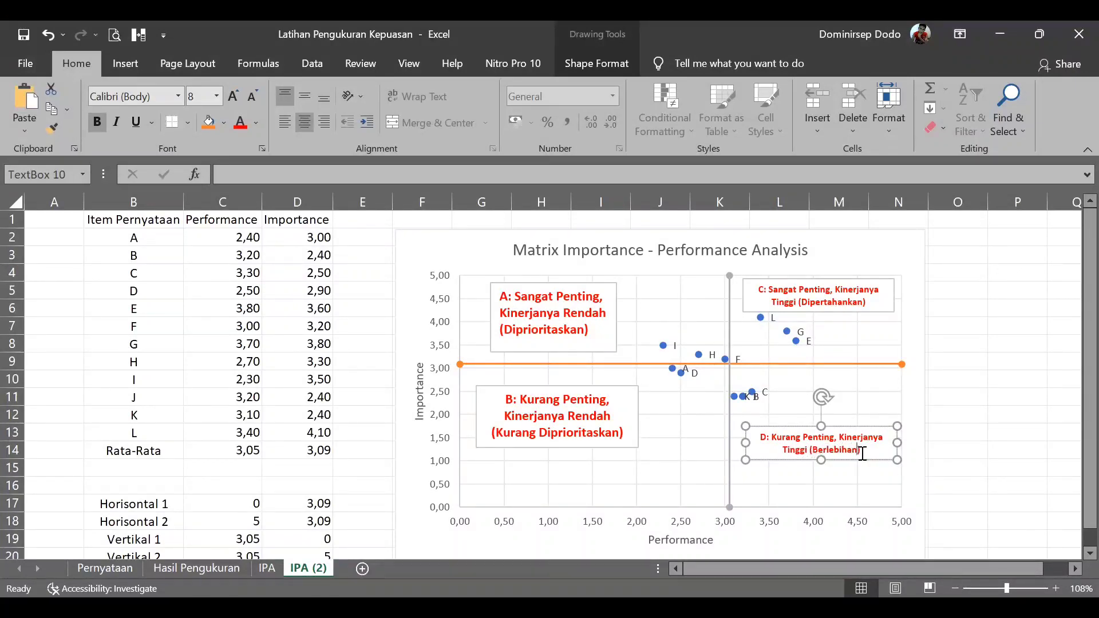
left_click(836, 482)
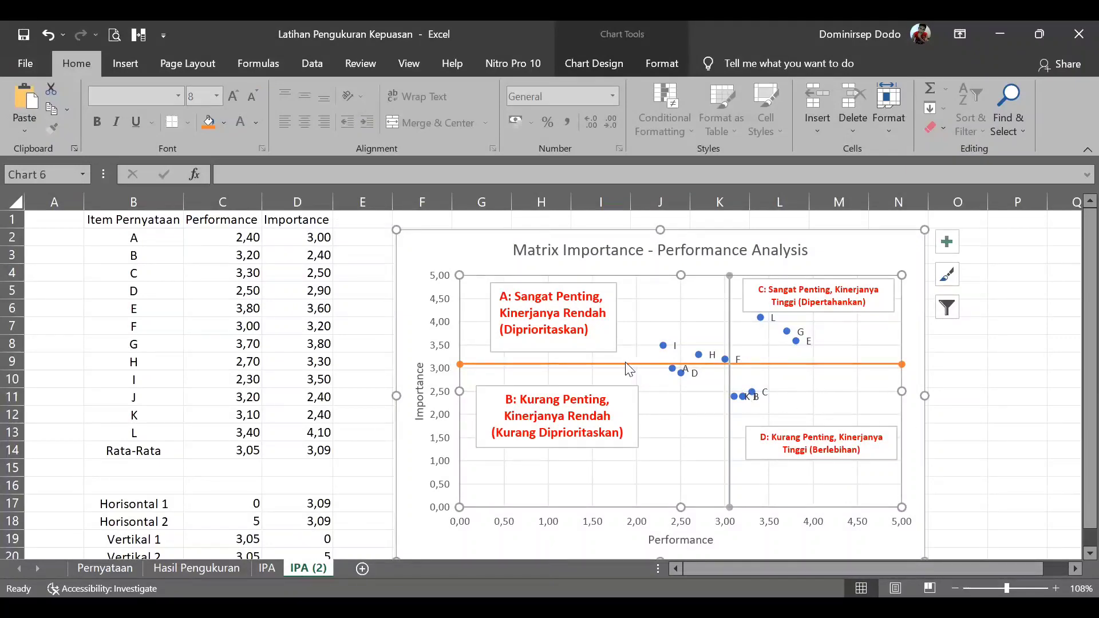
Review the labelled matrix, look up the item codes on the Pernyataan sheet and return to the IPA (2) sheet.
scroll(772, 366, "down", 2)
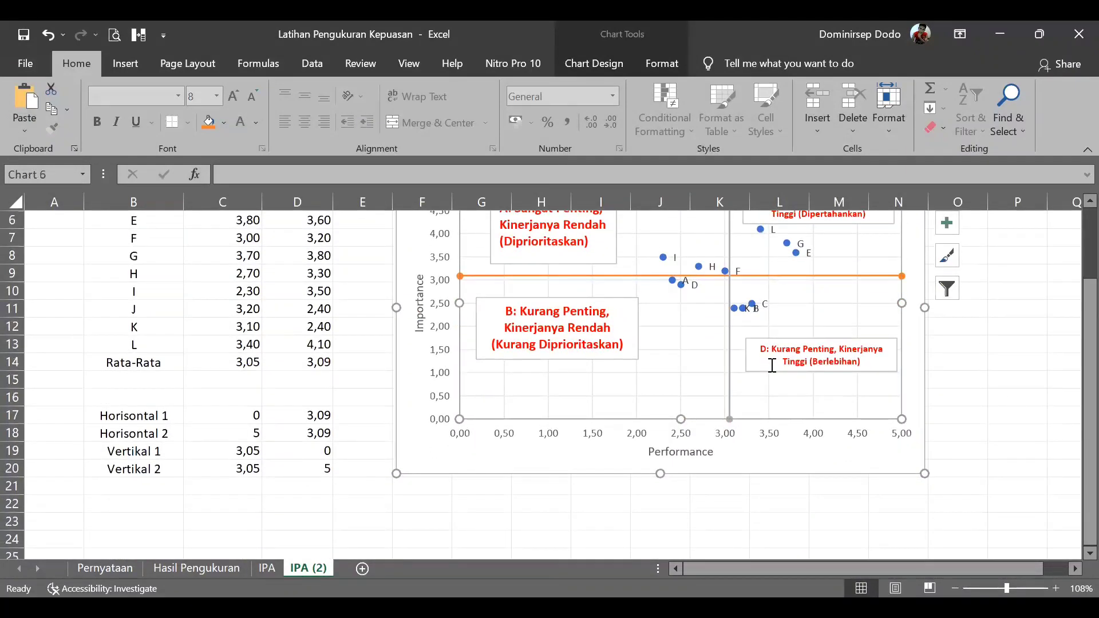
scroll(772, 365, "up", 2)
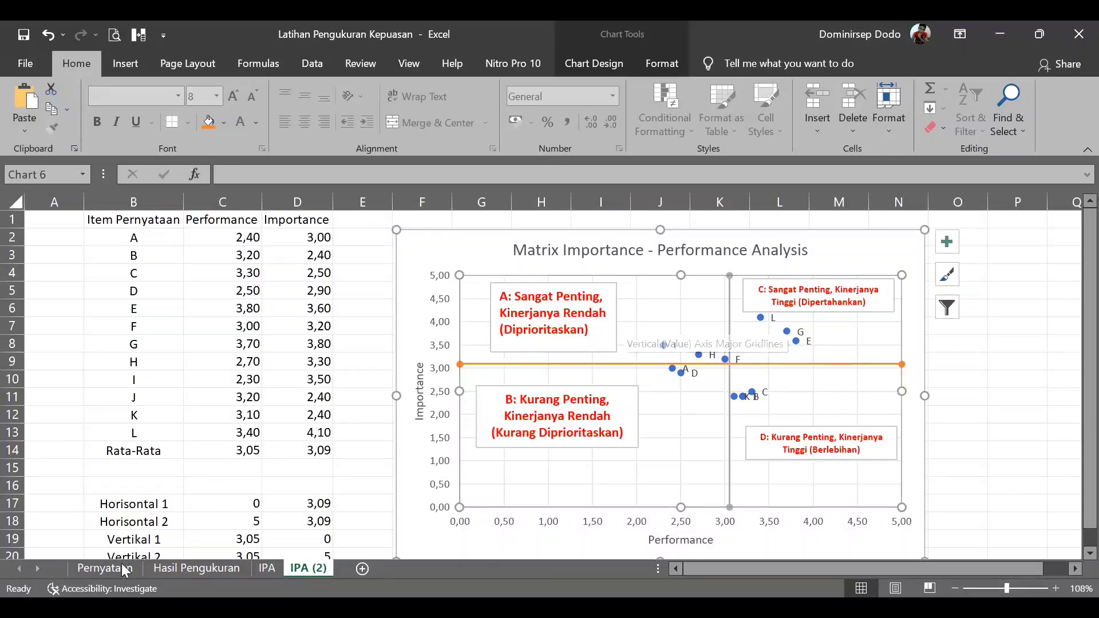
left_click(105, 568)
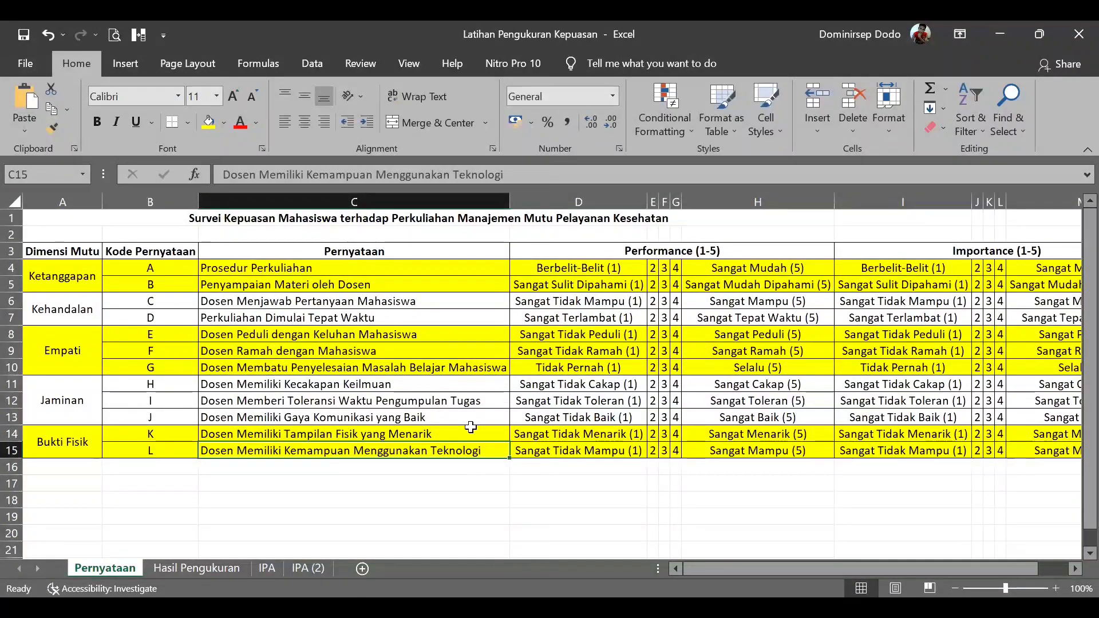
left_click(299, 569)
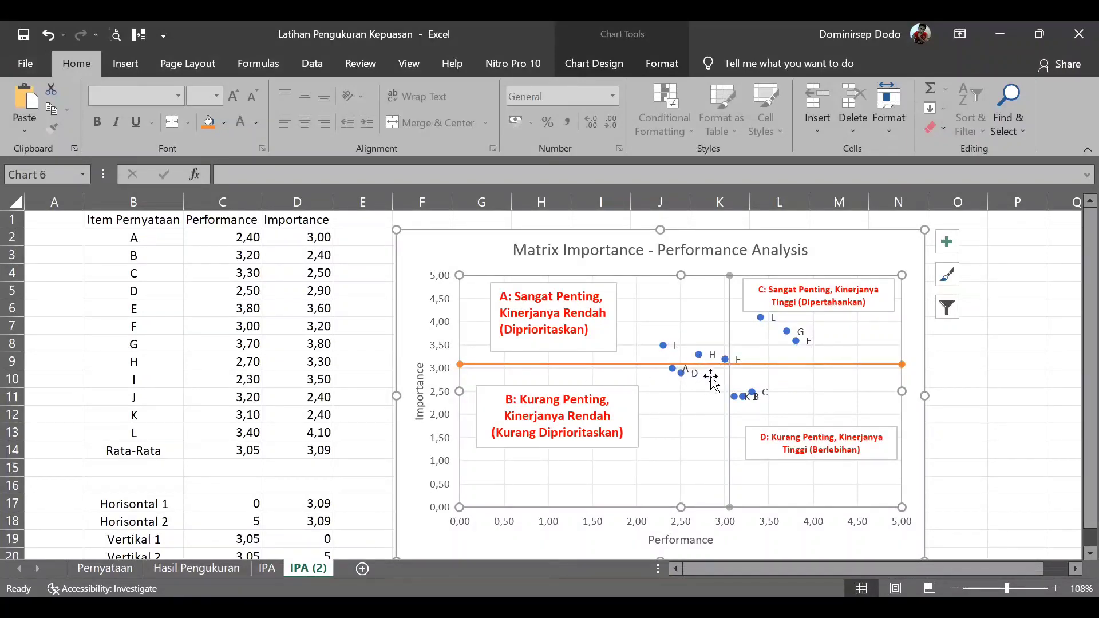
Look up the statements for quadrant A items I, H and F on the Pernyataan sheet, and return to IPA (2).
left_click(122, 570)
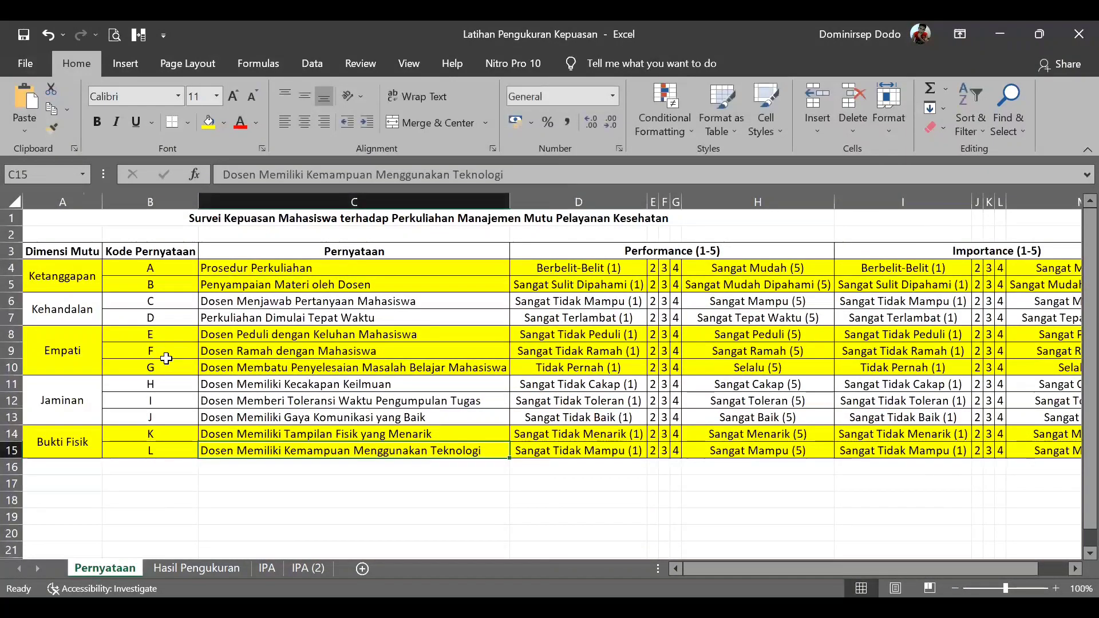
left_click(177, 400)
left_click(268, 405)
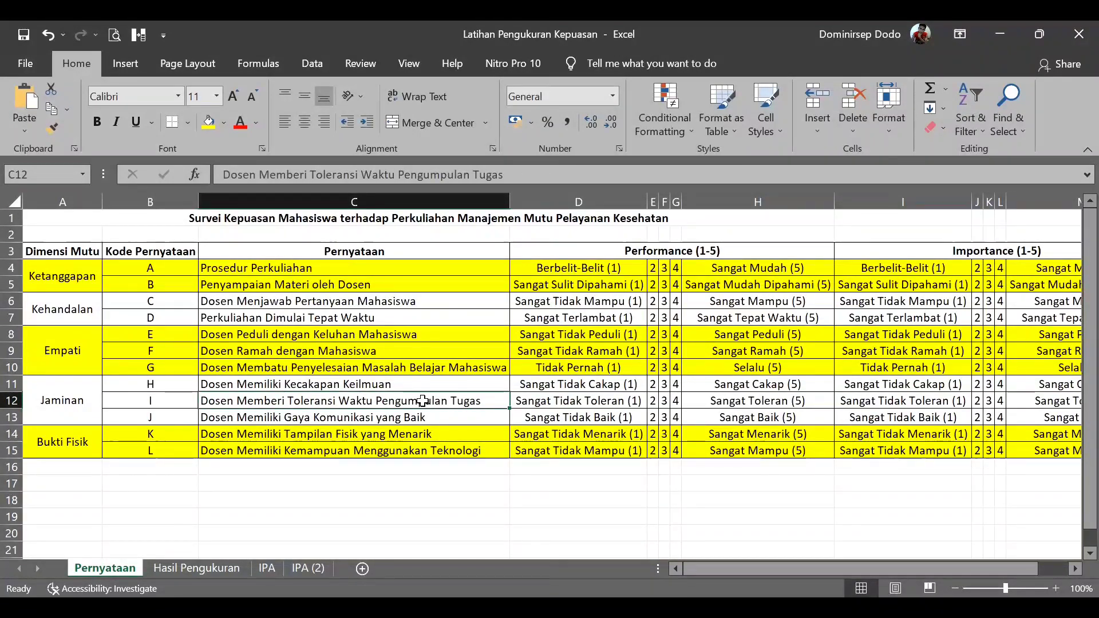
left_click(256, 385)
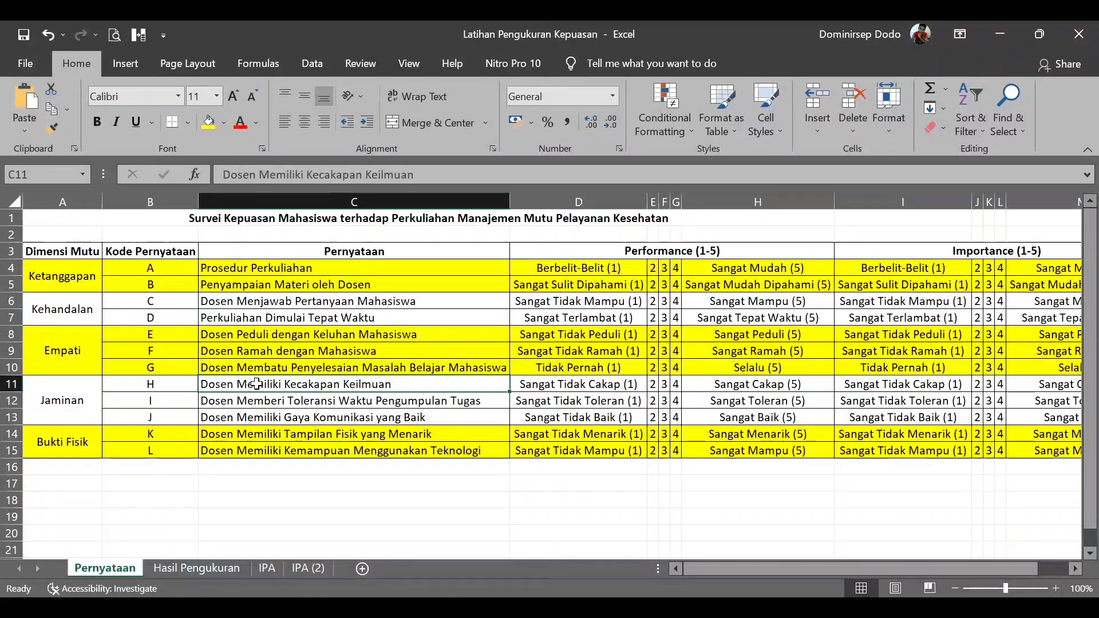
left_click(379, 405)
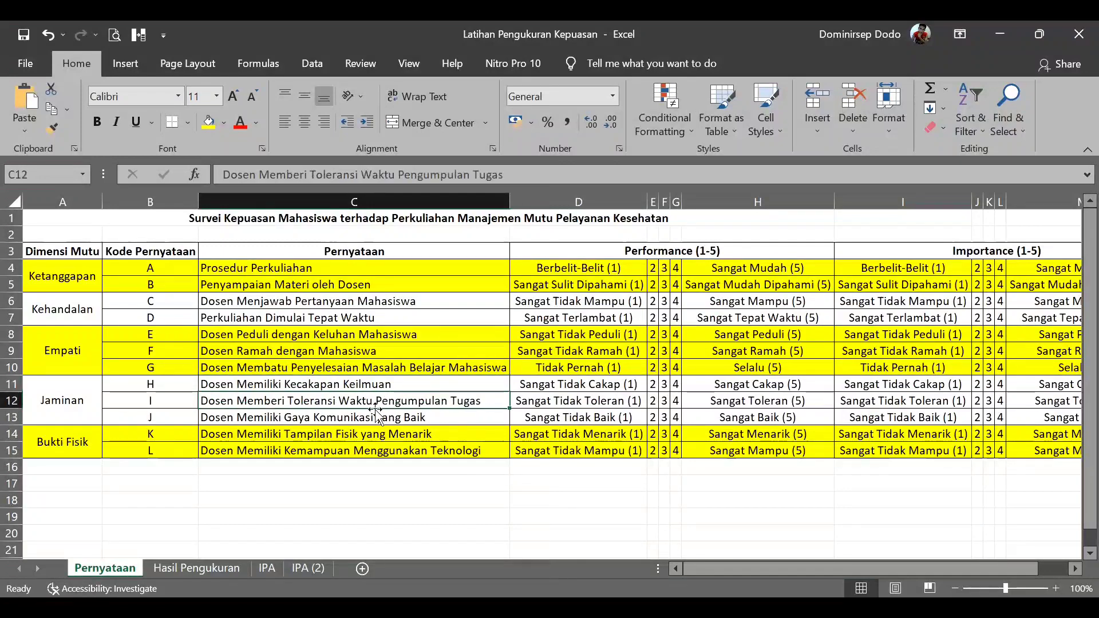
left_click(327, 351)
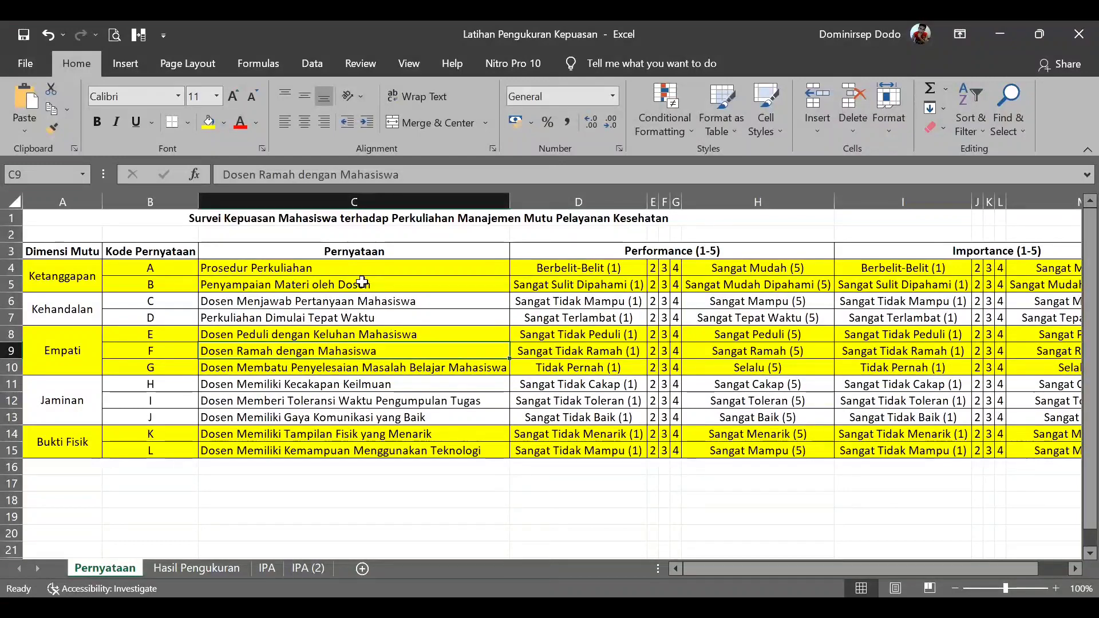
left_click(297, 569)
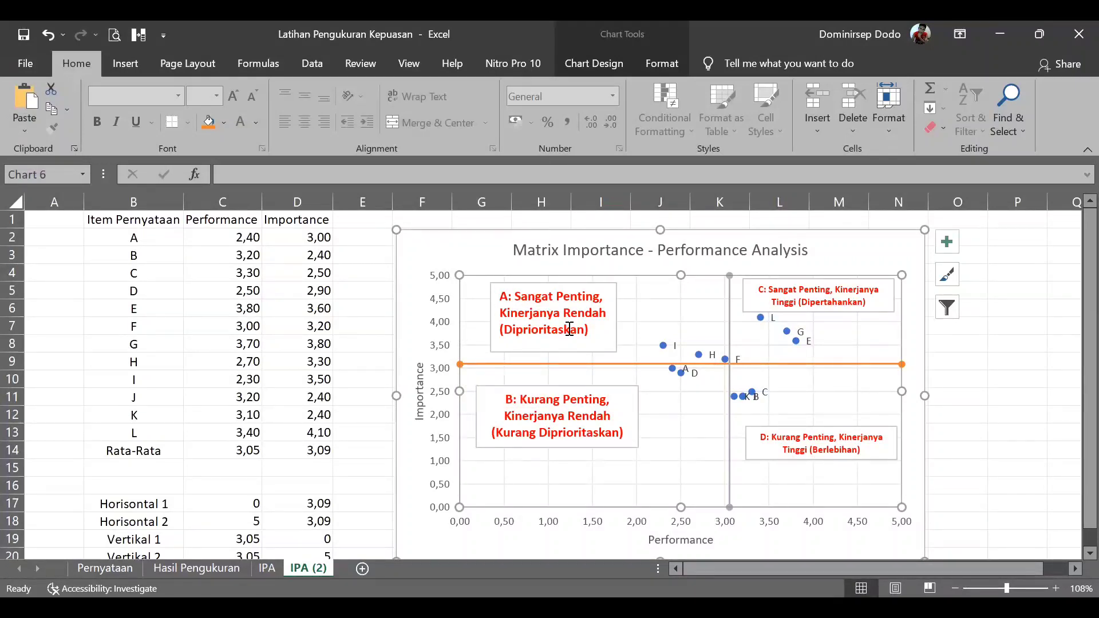
Check quadrant C on the matrix, look up items L, G and E on the Pernyataan sheet, and return to the quadrant C description.
left_click(829, 302)
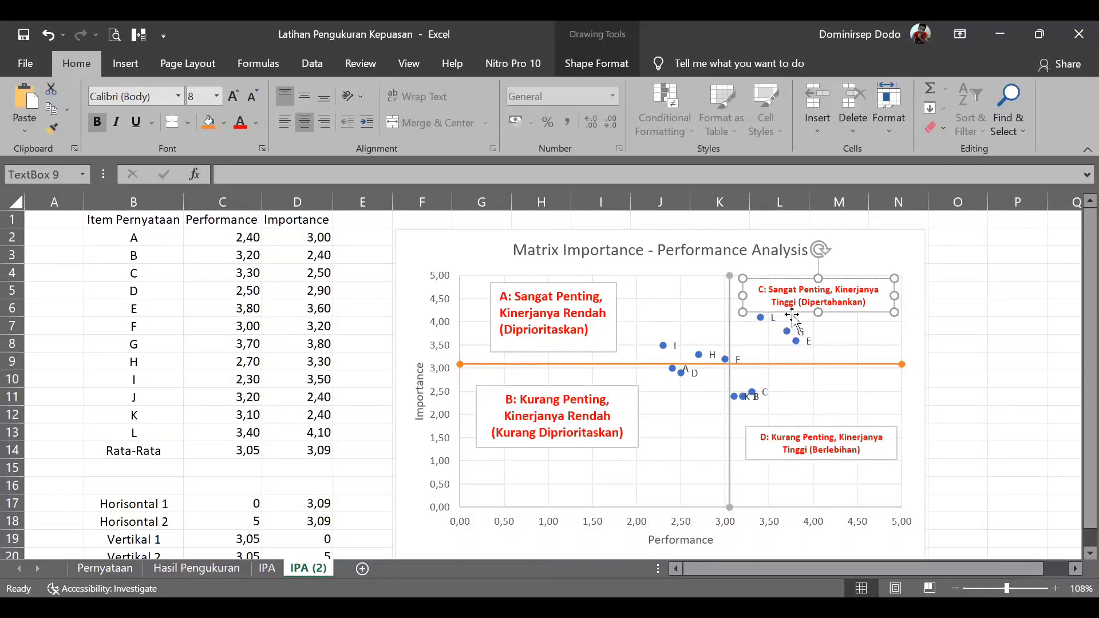
left_click(115, 568)
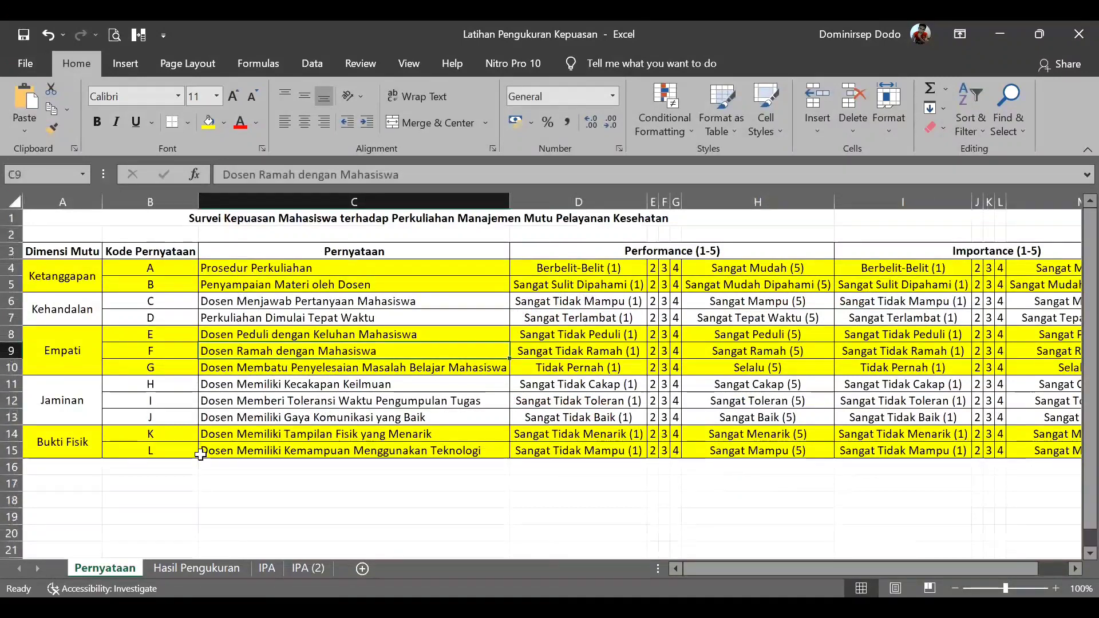
left_click(237, 450)
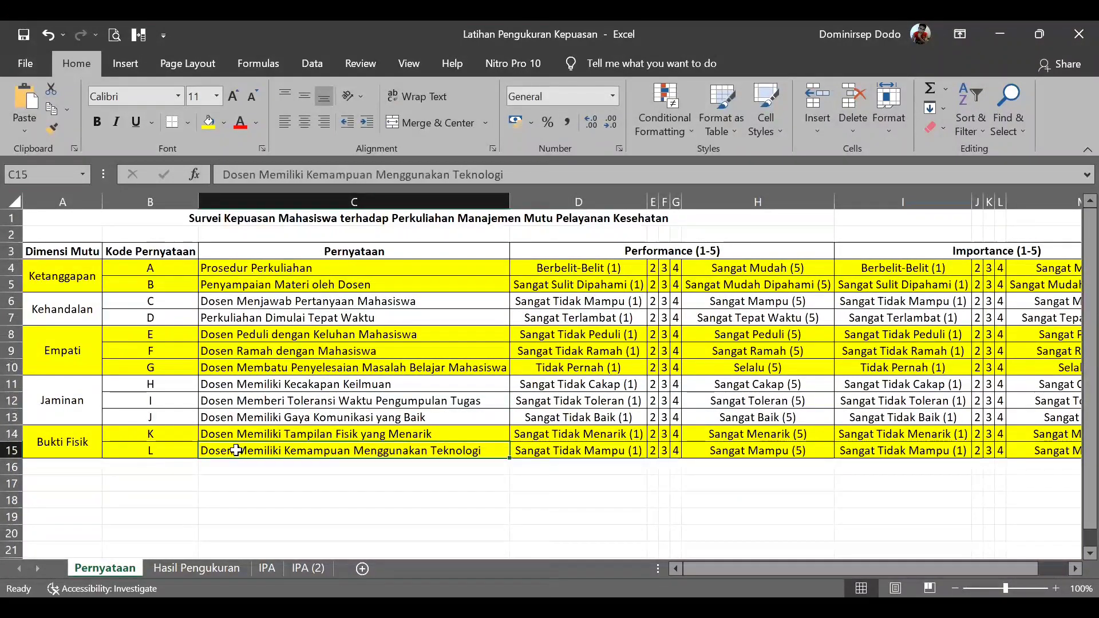
left_click(245, 368)
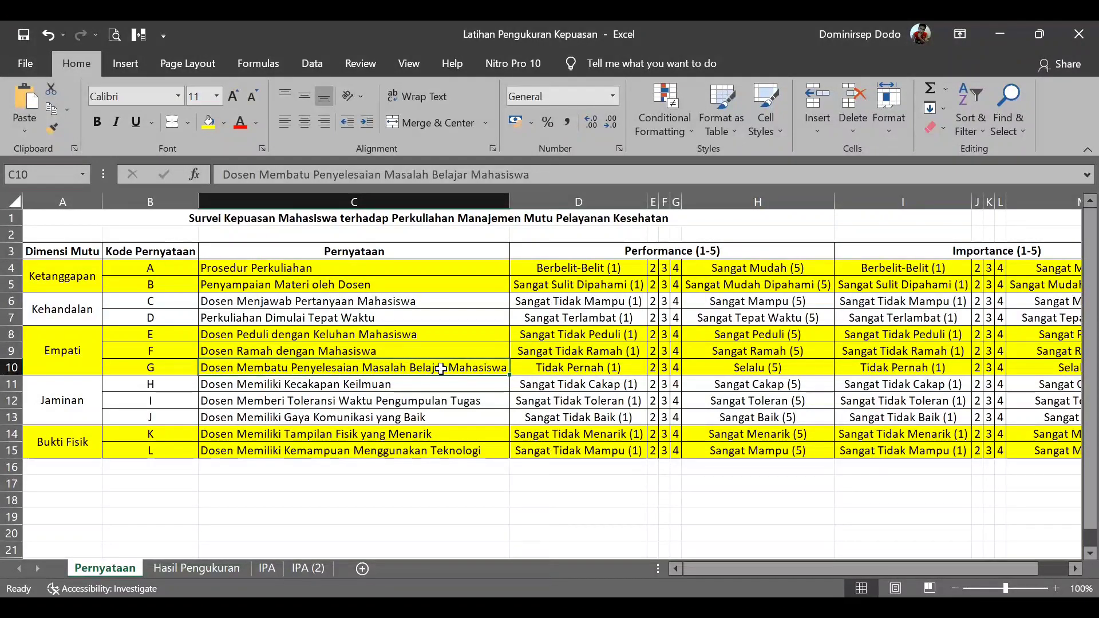
left_click(229, 334)
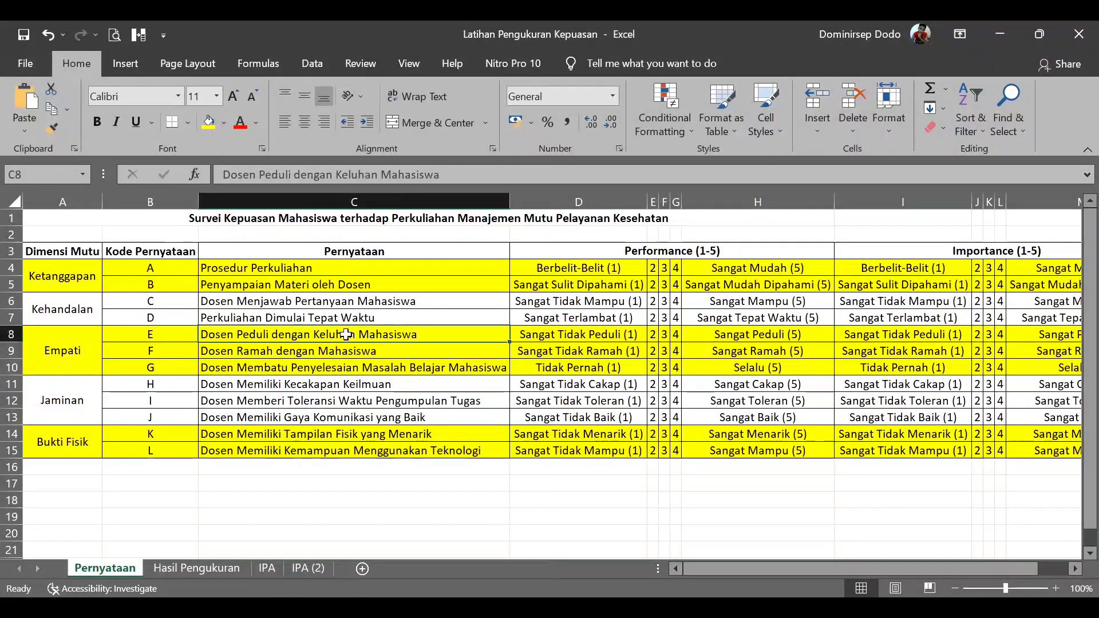
left_click(309, 570)
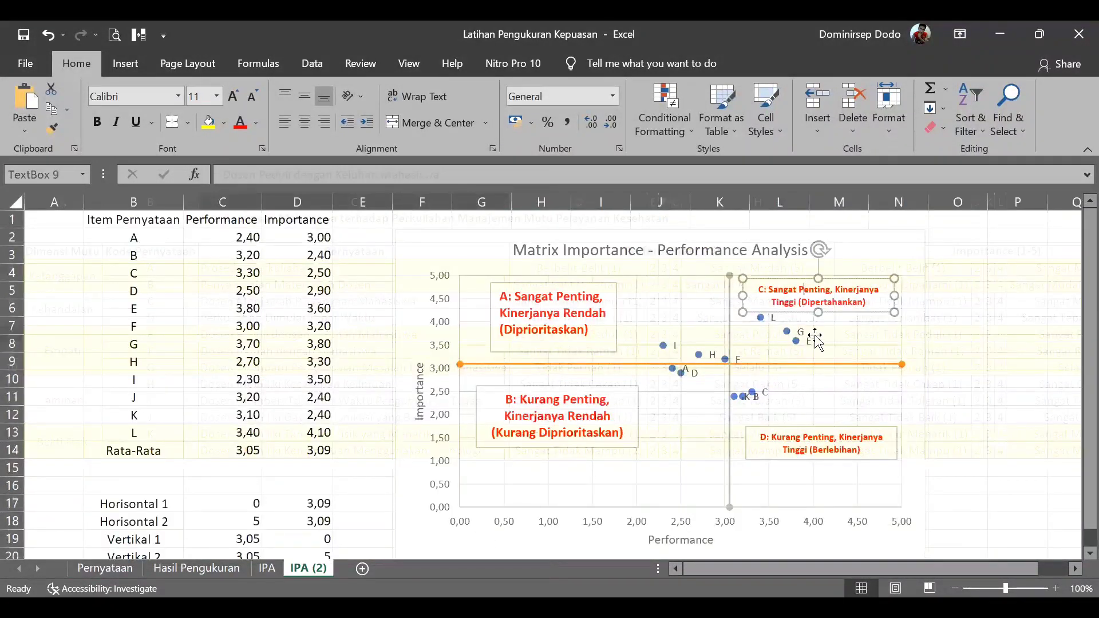
left_click(819, 304)
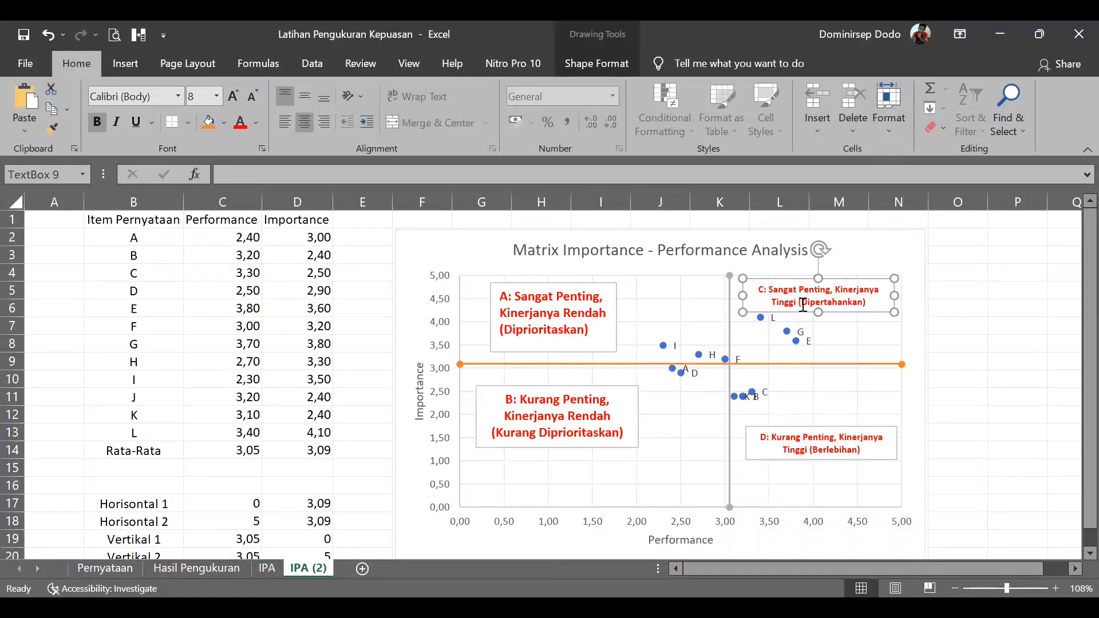
Check quadrant B on the matrix, look up its items' statements on the Pernyataan sheet, and return to IPA (2).
left_click(588, 433)
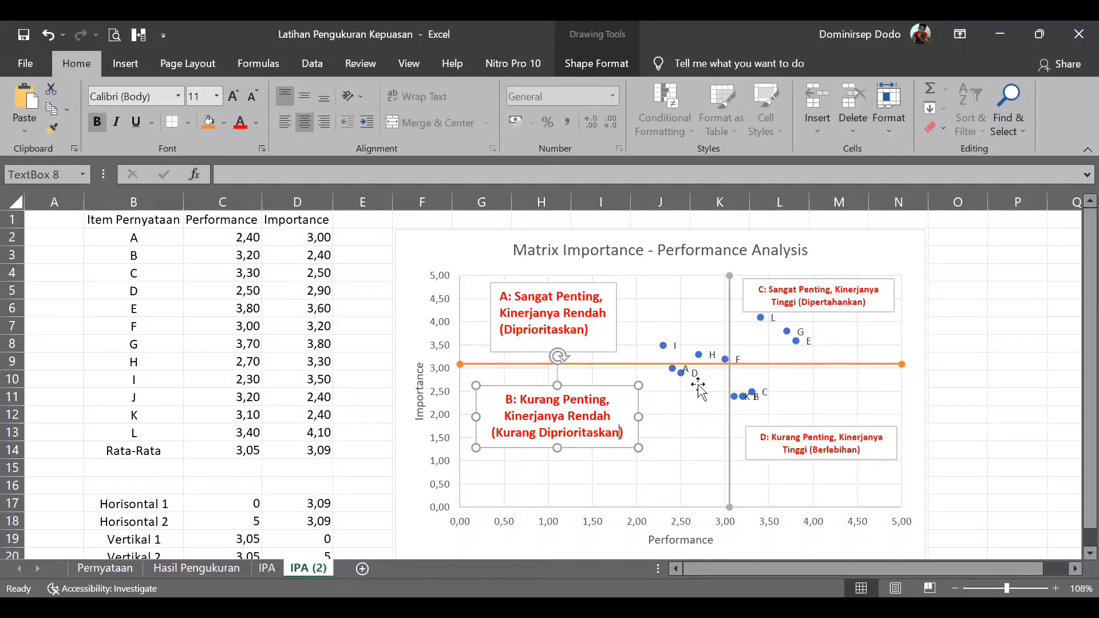
left_click(114, 565)
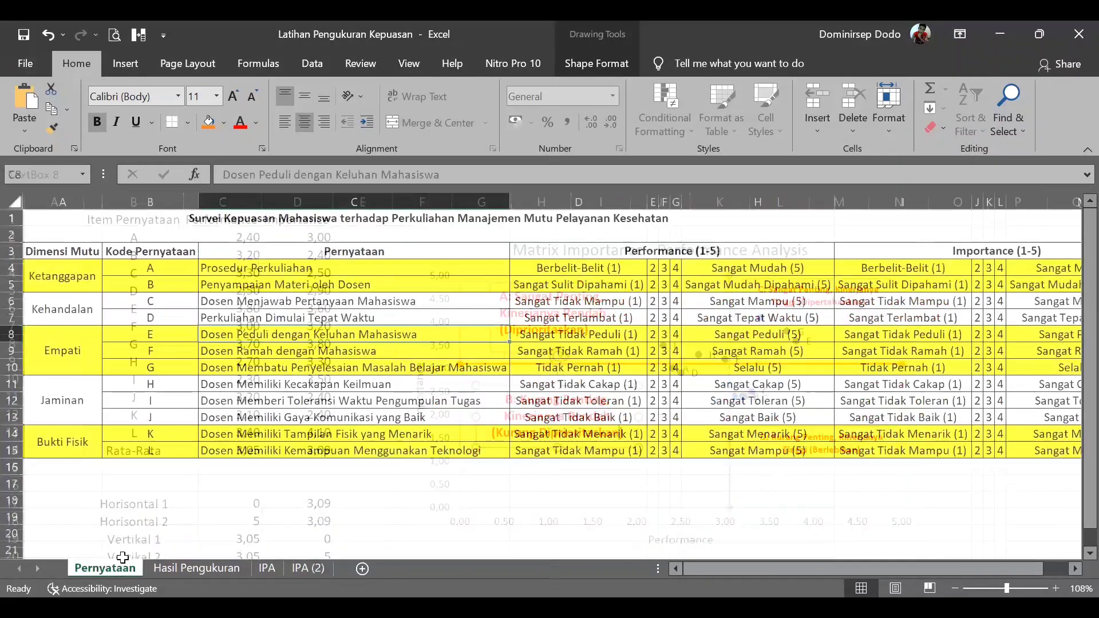
left_click(286, 269)
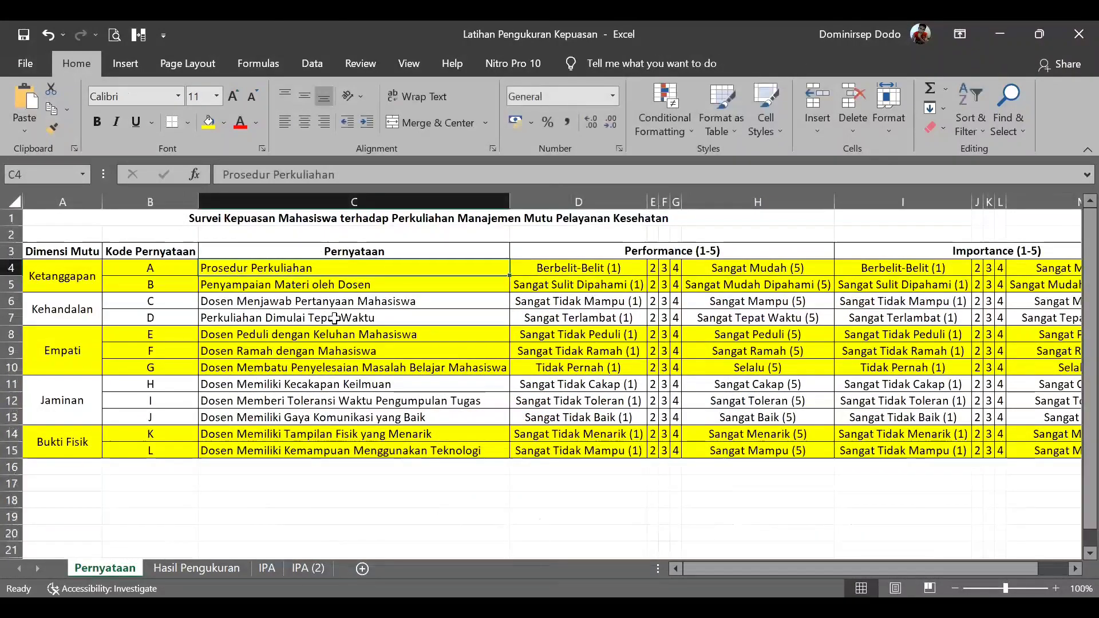
left_click(327, 284)
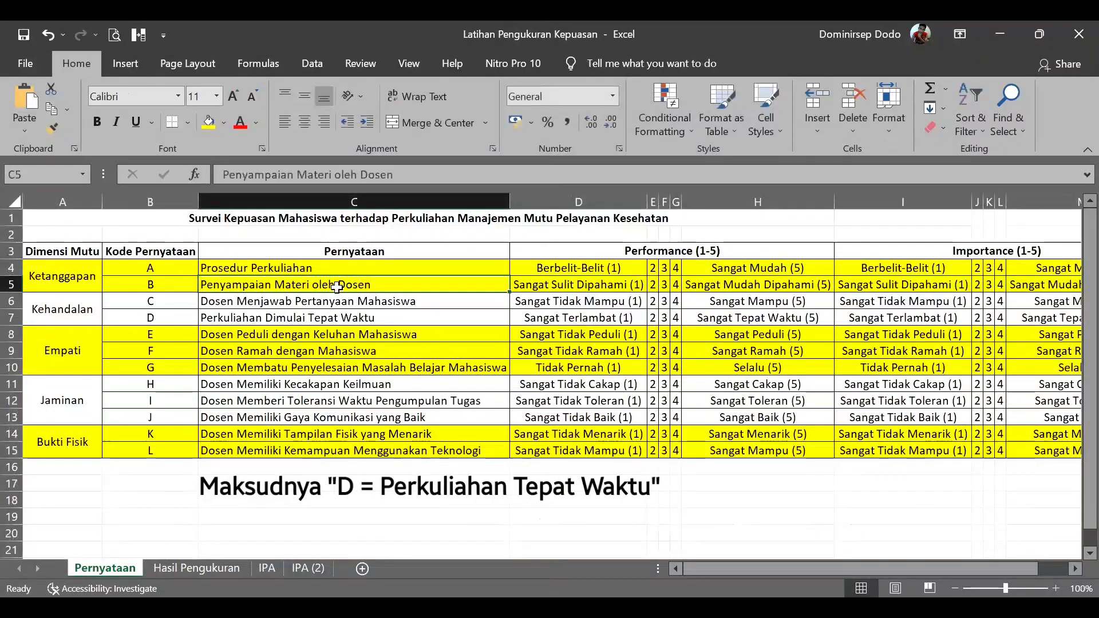
left_click(308, 568)
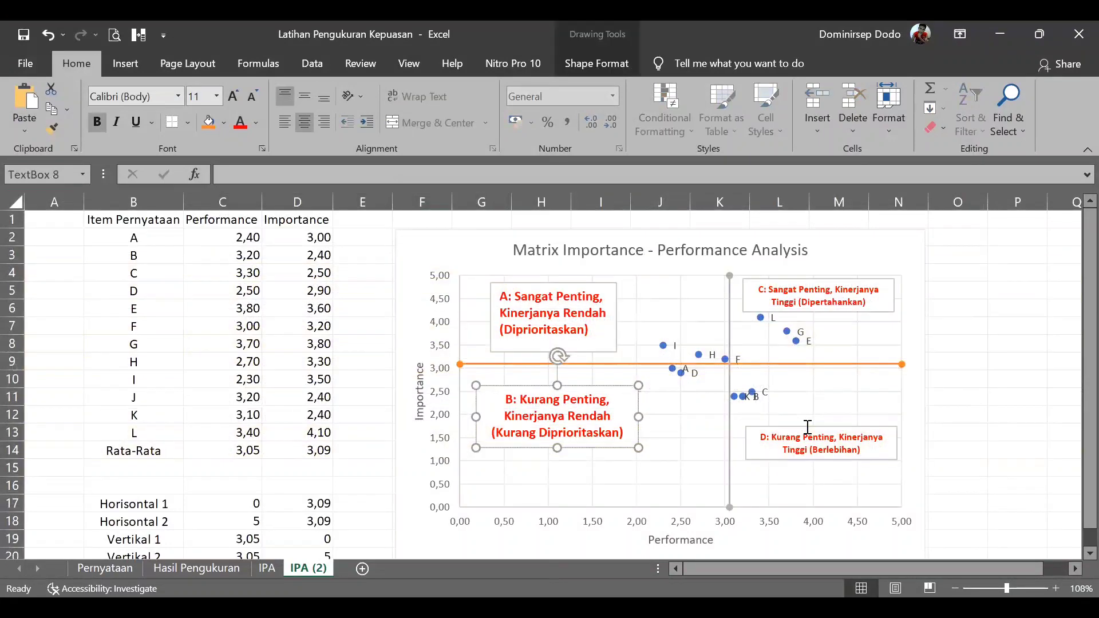
Check quadrant D on the matrix, look up items K, B and C on the Pernyataan sheet, and return to IPA (2).
left_click(808, 427)
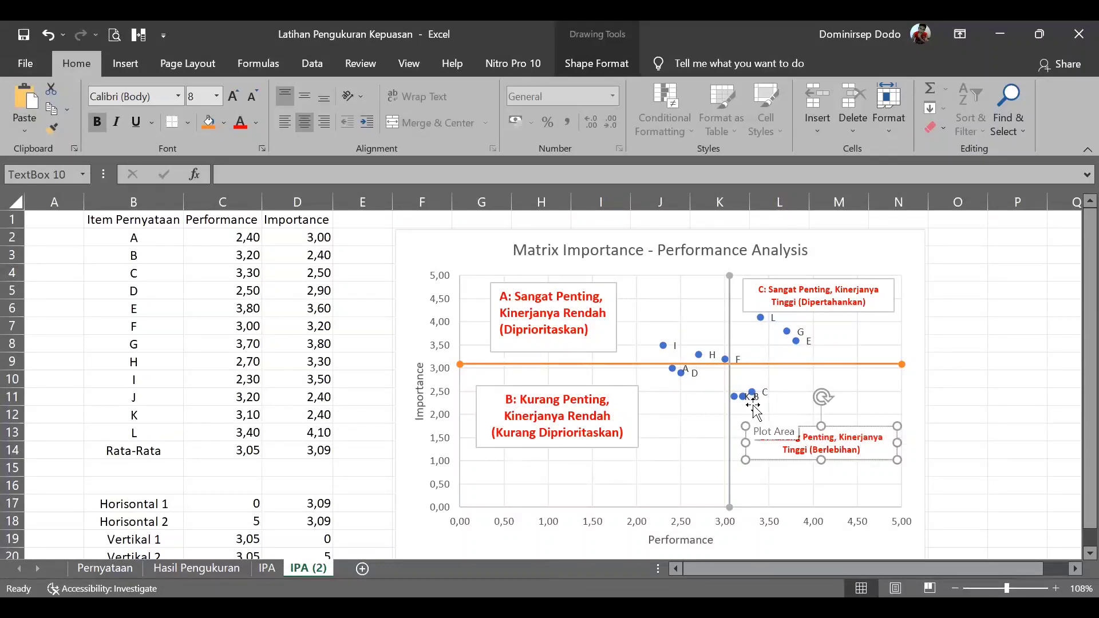
left_click(105, 568)
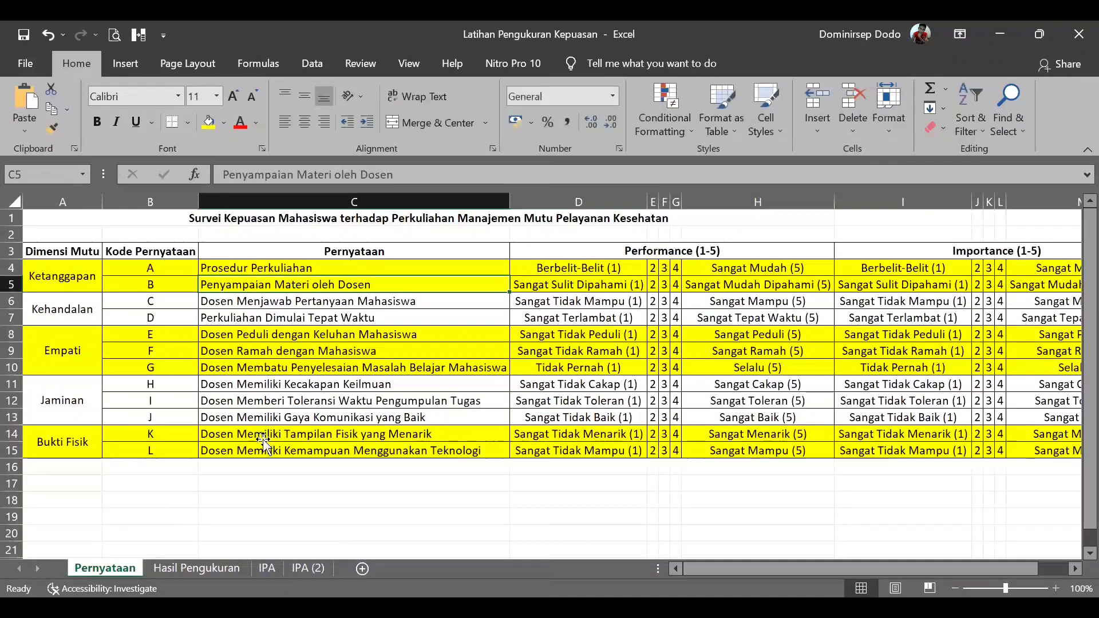
left_click(296, 439)
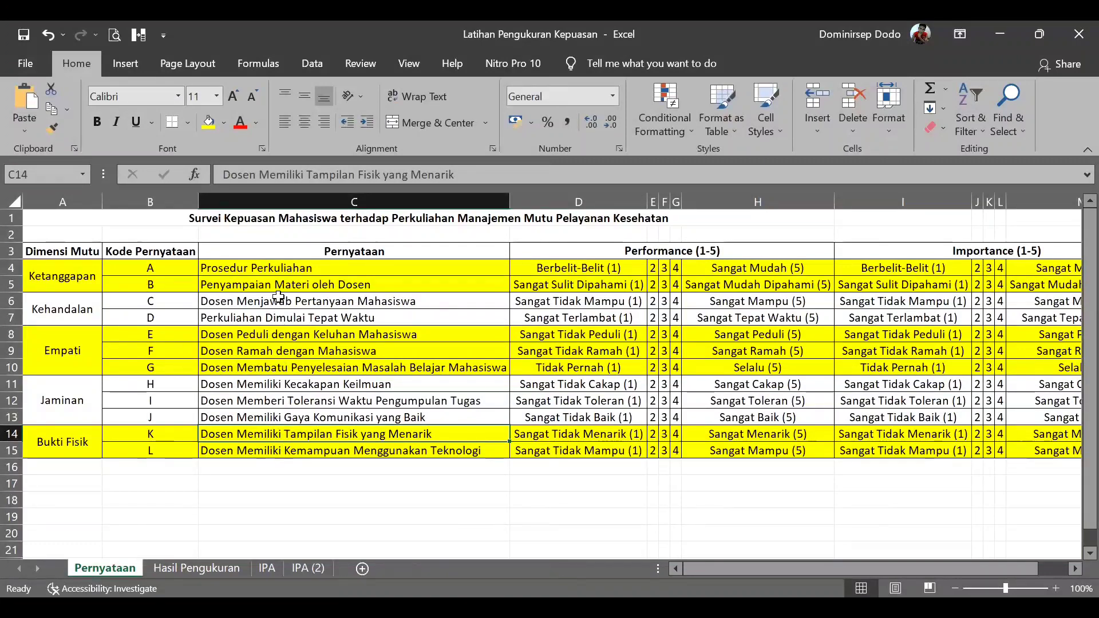
left_click(299, 569)
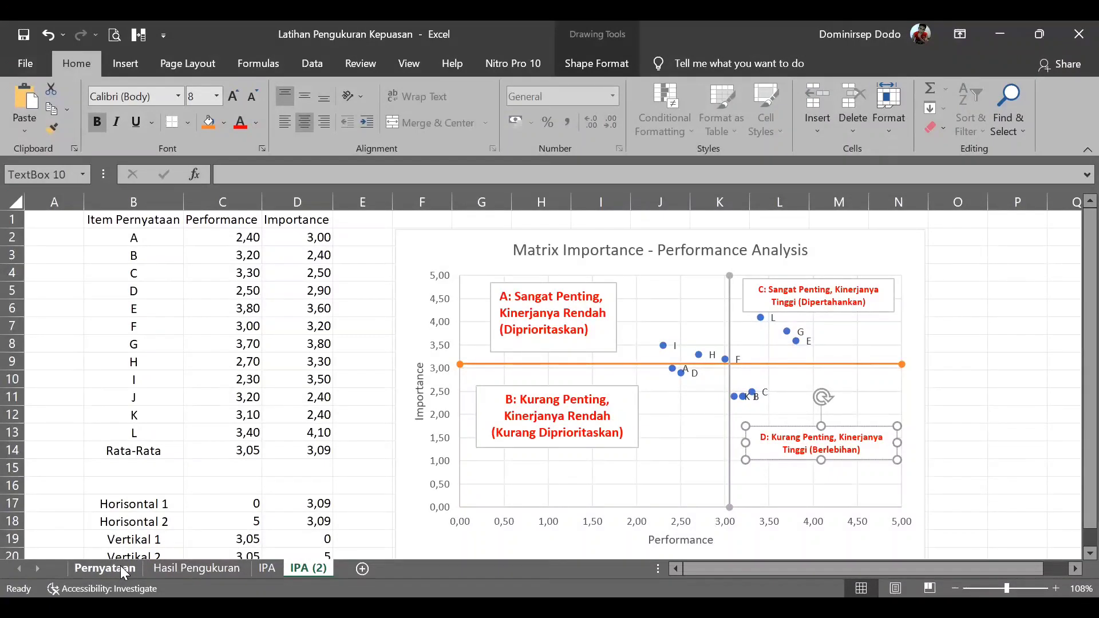
left_click(105, 568)
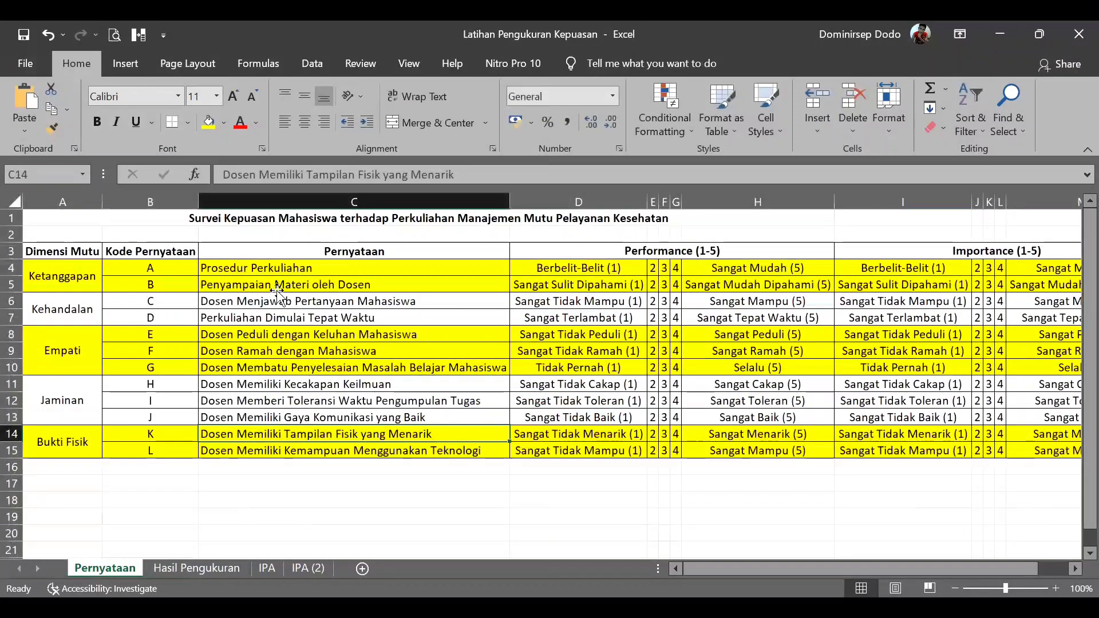
left_click(278, 288)
left_click(293, 302)
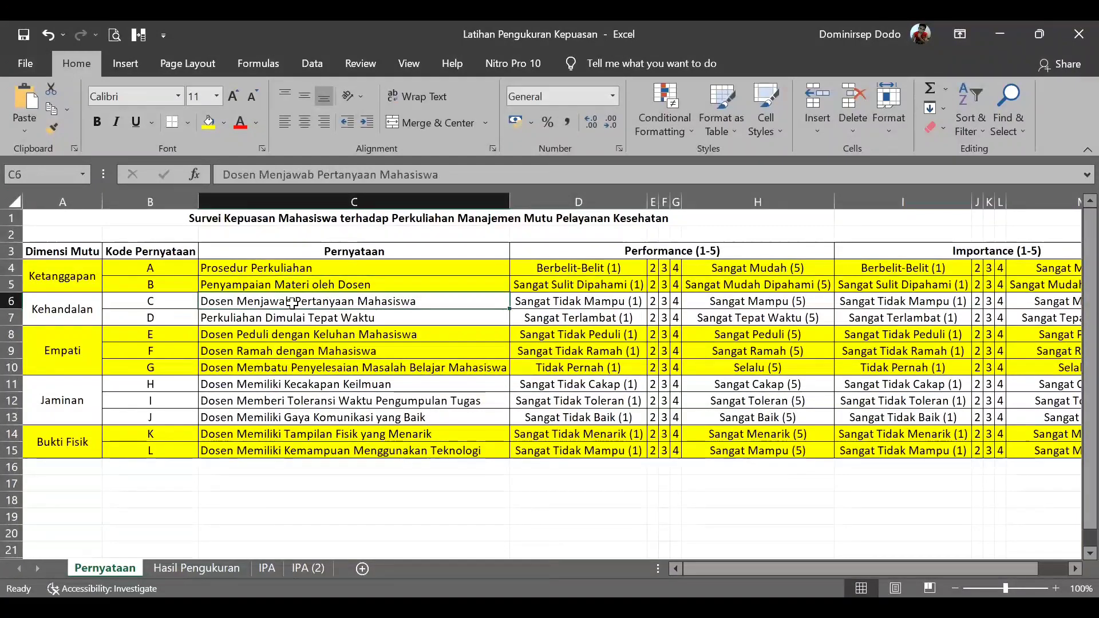
left_click(326, 565)
scroll(652, 438, "down", 1)
scroll(652, 438, "up", 1)
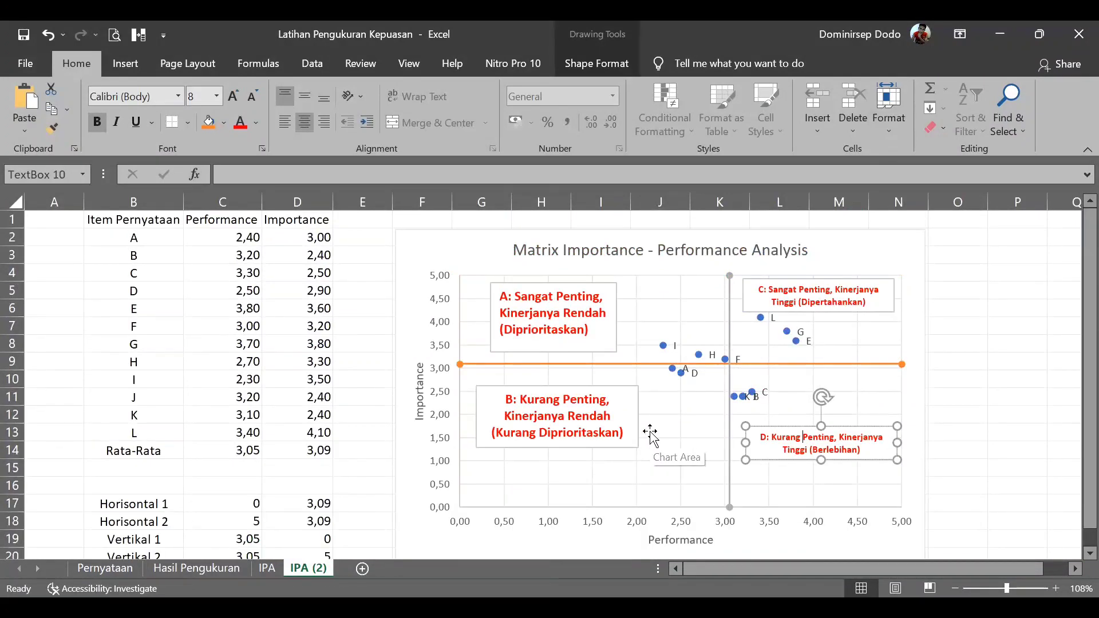
Review the whole matrix with its data table, then revisit the Pernyataan and Hasil Pengukuran sheets and return to IPA (2).
left_click(581, 470)
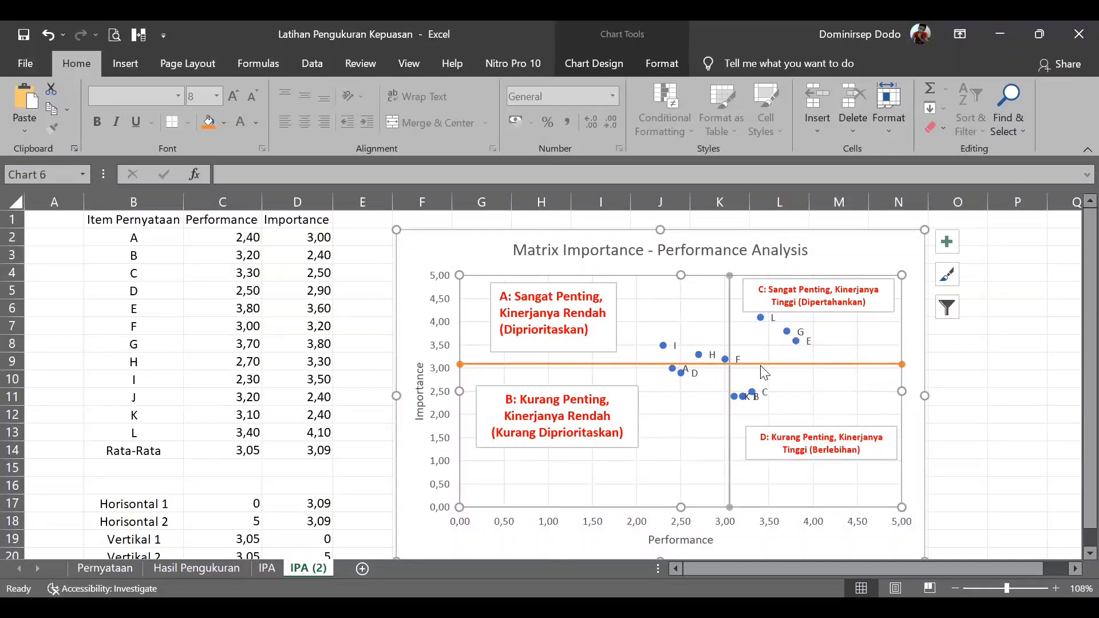
scroll(581, 410, "down", 2)
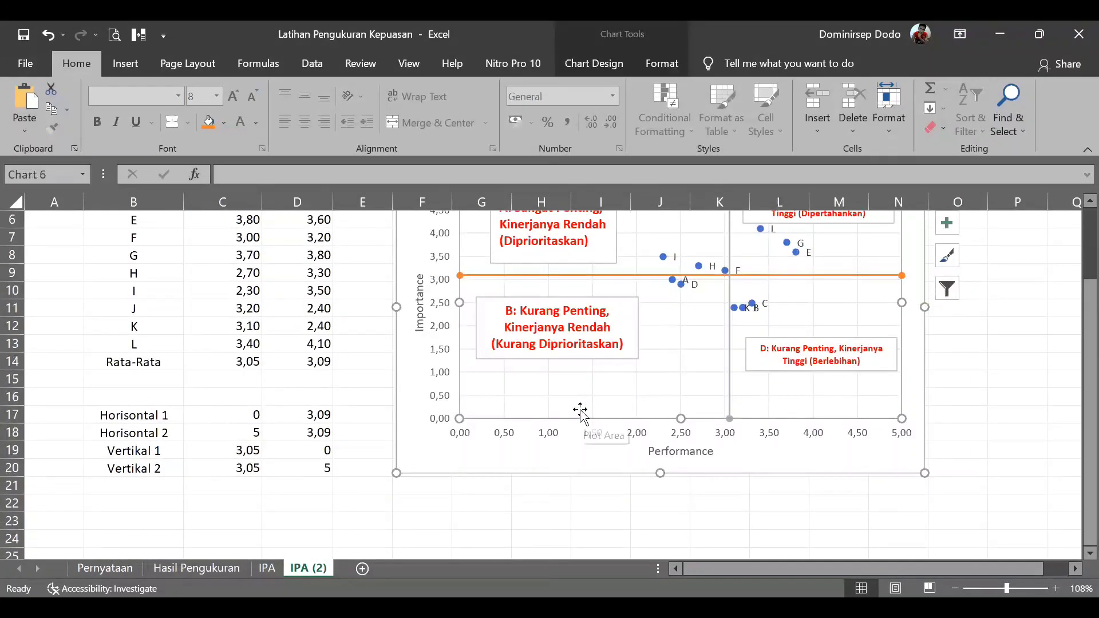
scroll(549, 419, "up", 2)
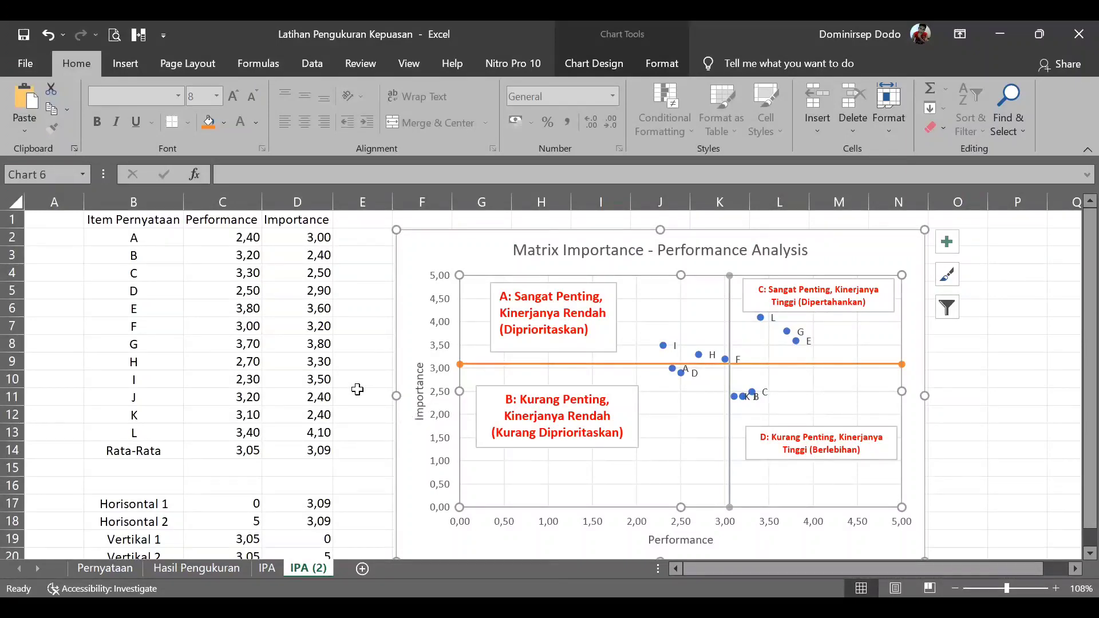
scroll(357, 389, "down", 2)
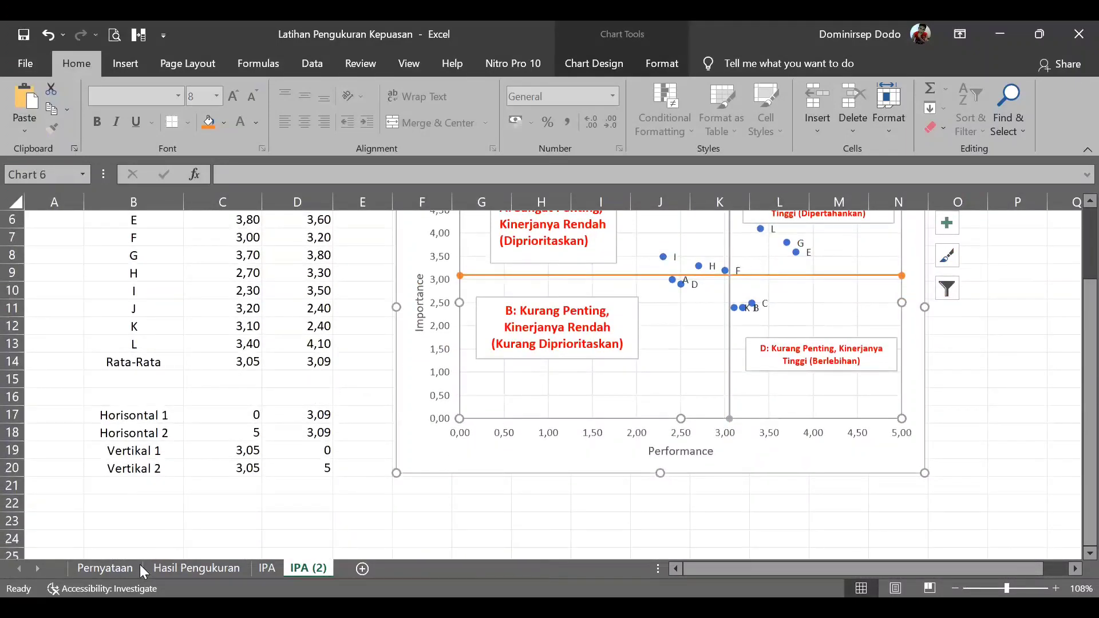
left_click(122, 566)
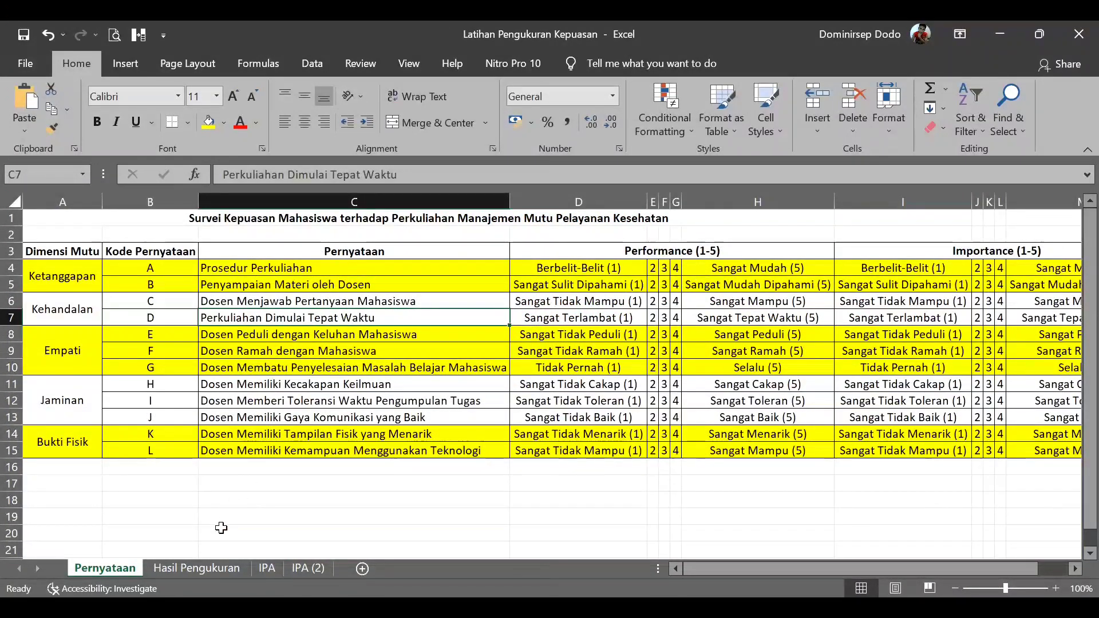
left_click(197, 567)
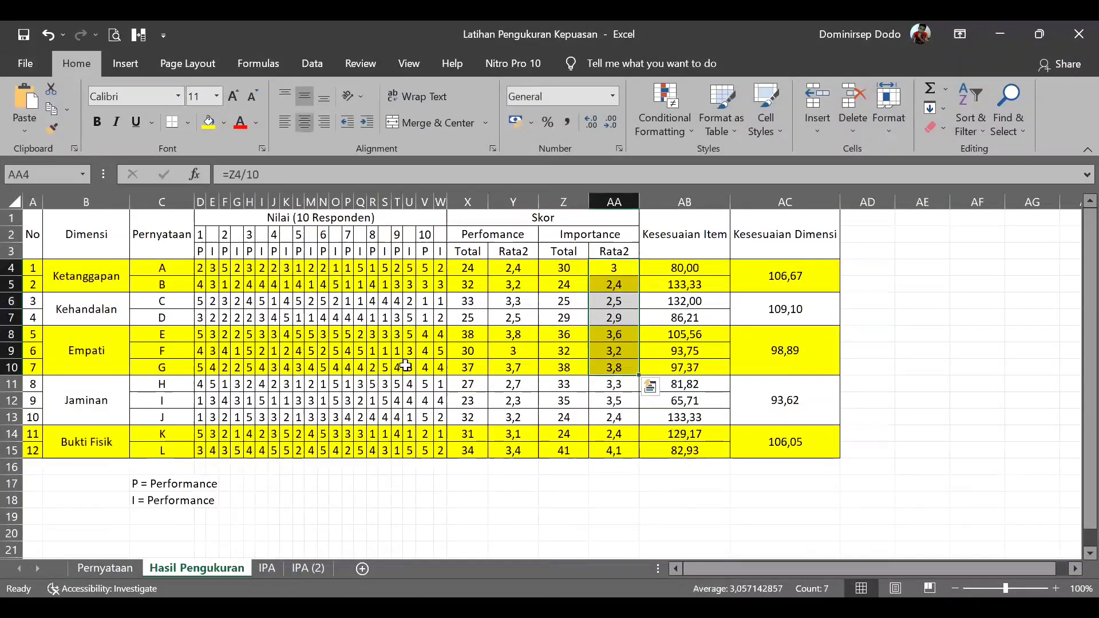
left_click(297, 567)
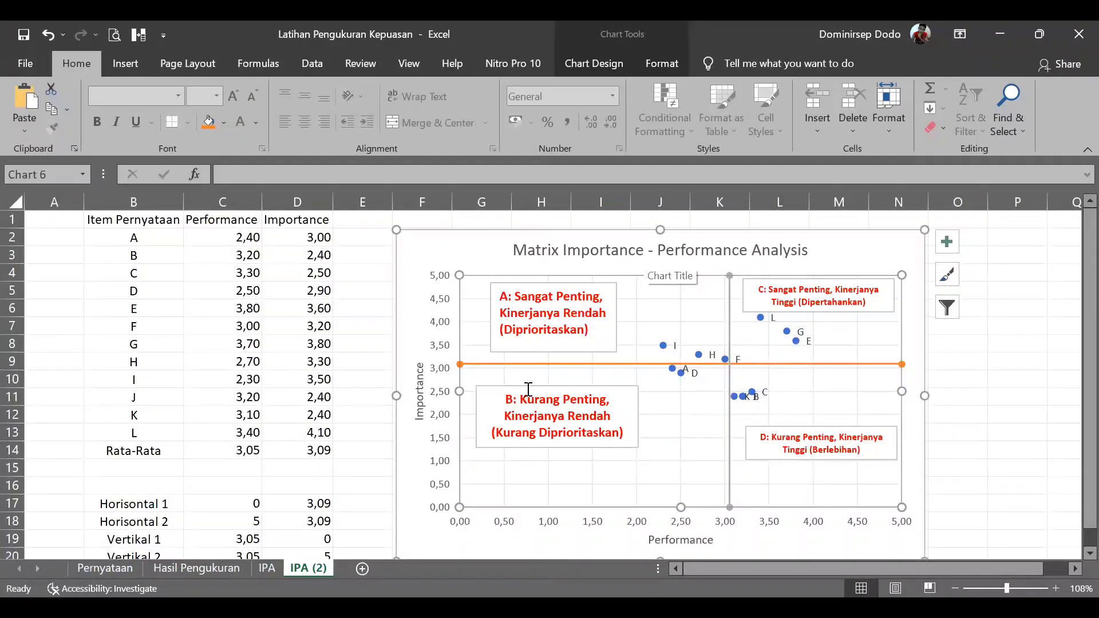
Re-examine the finished matrix, comparing the quadrant A and C descriptions with the items plotted there.
scroll(567, 343, "down", 2)
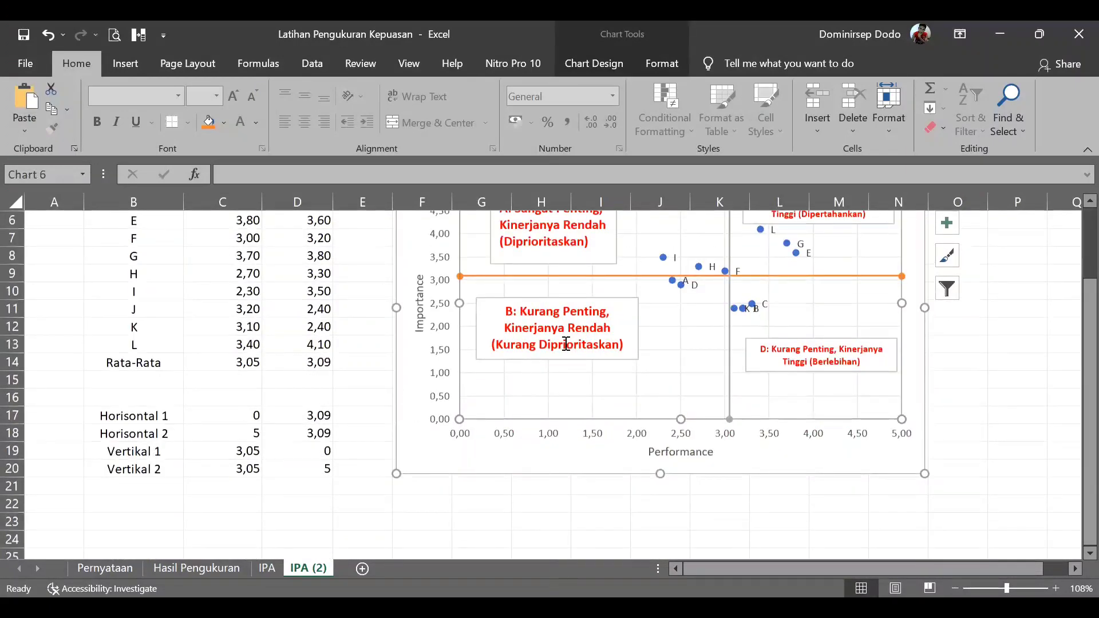
scroll(566, 343, "up", 2)
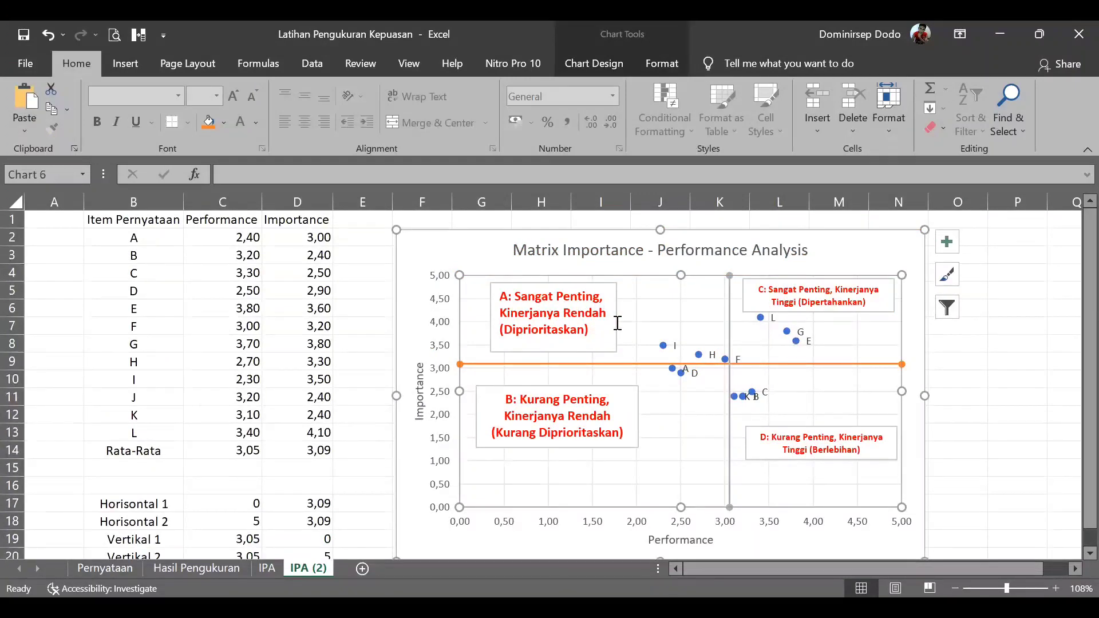
left_click(574, 331)
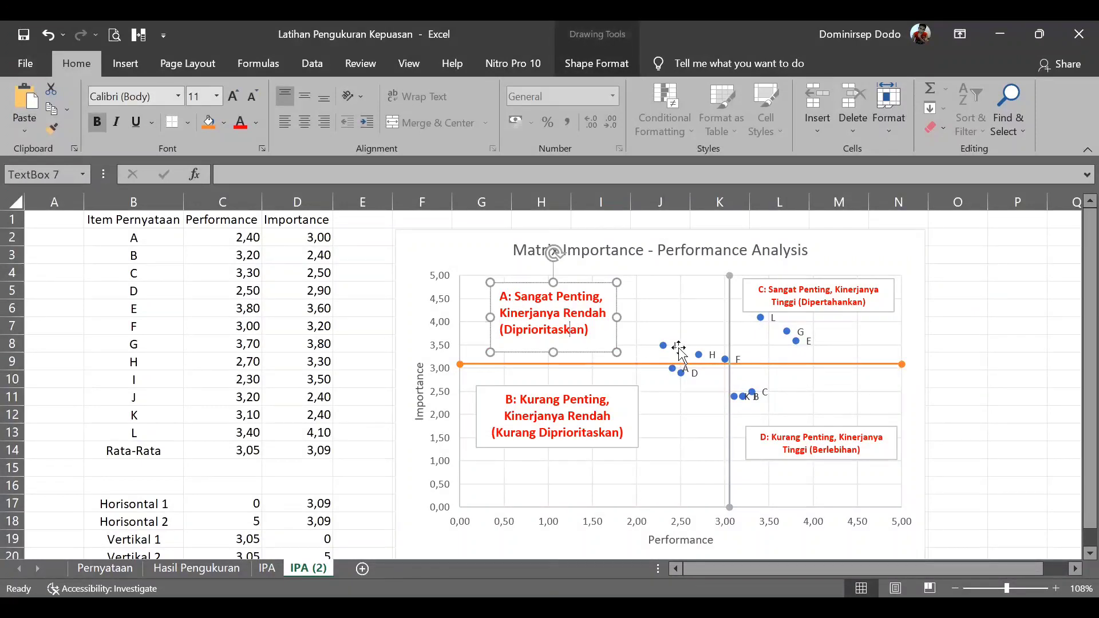
left_click(831, 304)
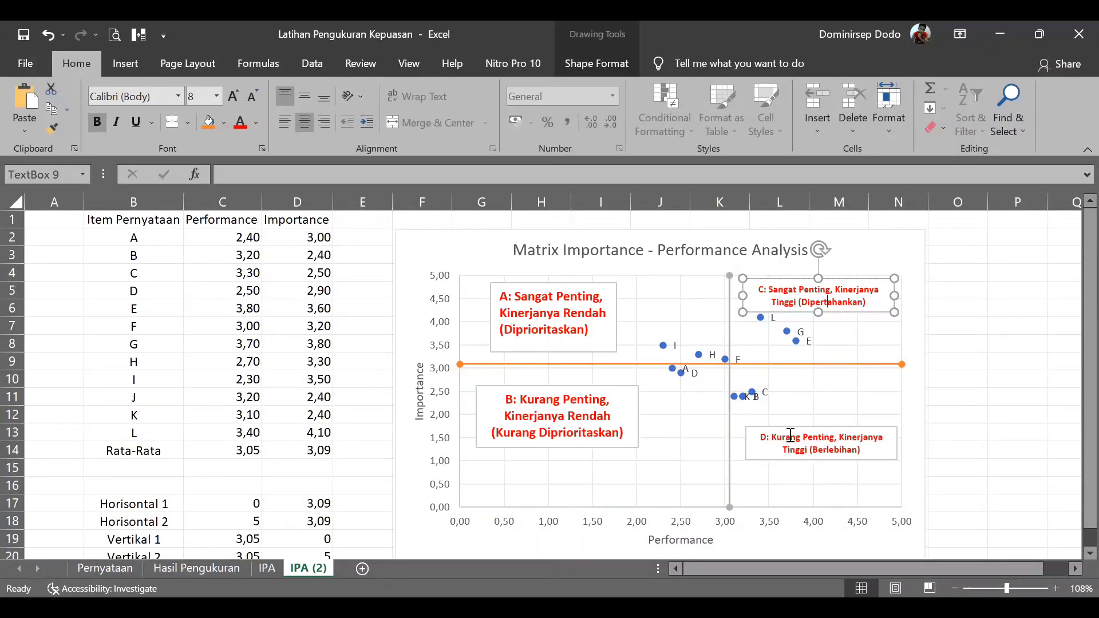
scroll(605, 410, "down", 2)
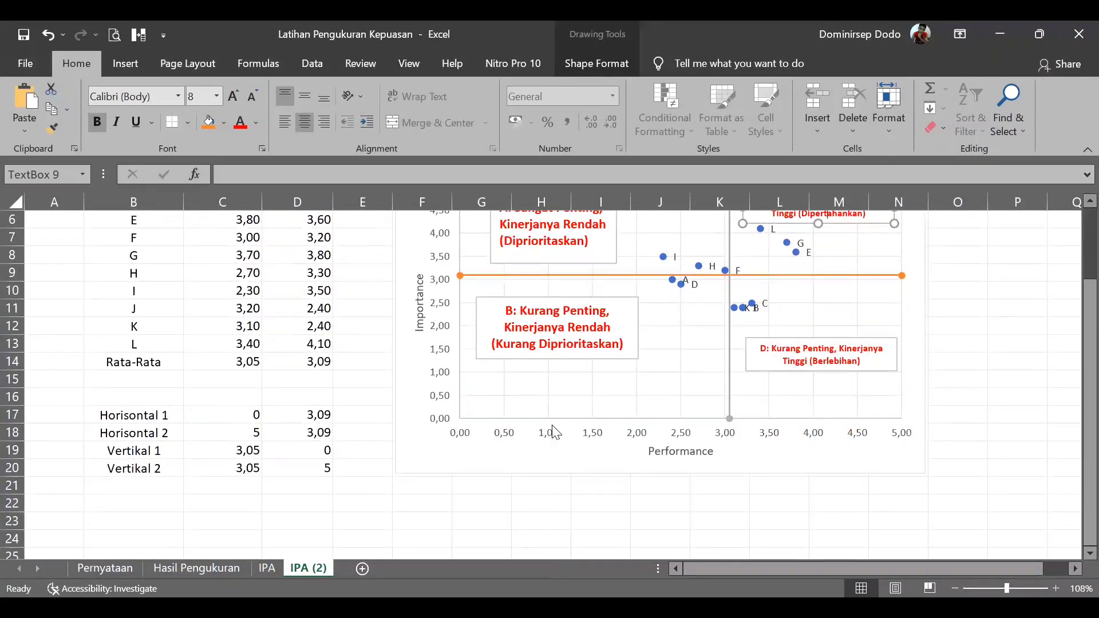
scroll(555, 432, "up", 1)
scroll(556, 432, "up", 1)
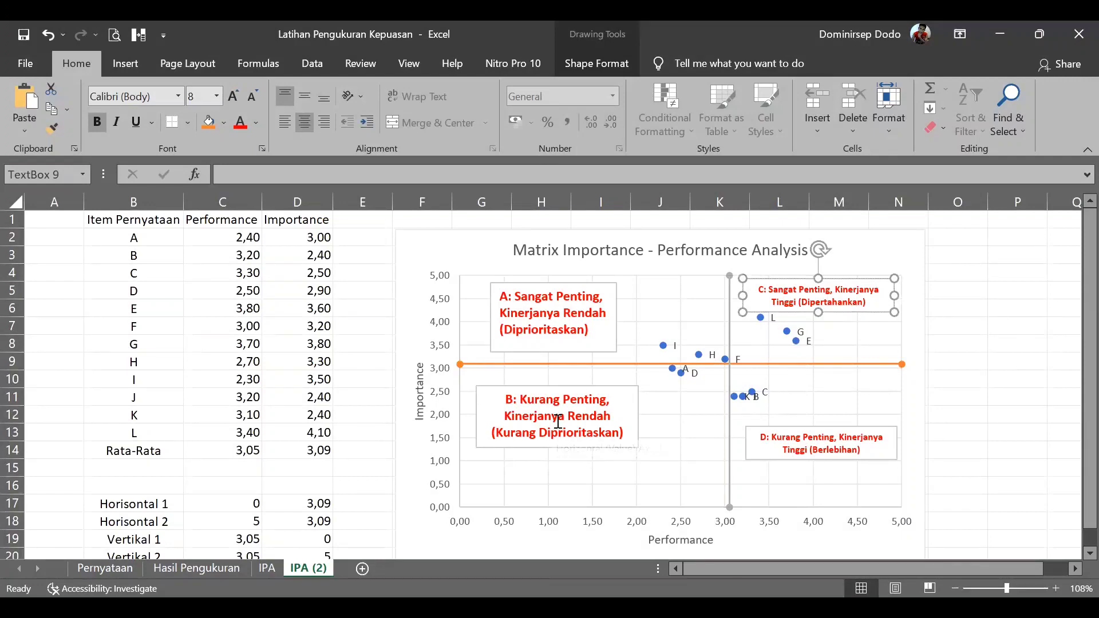